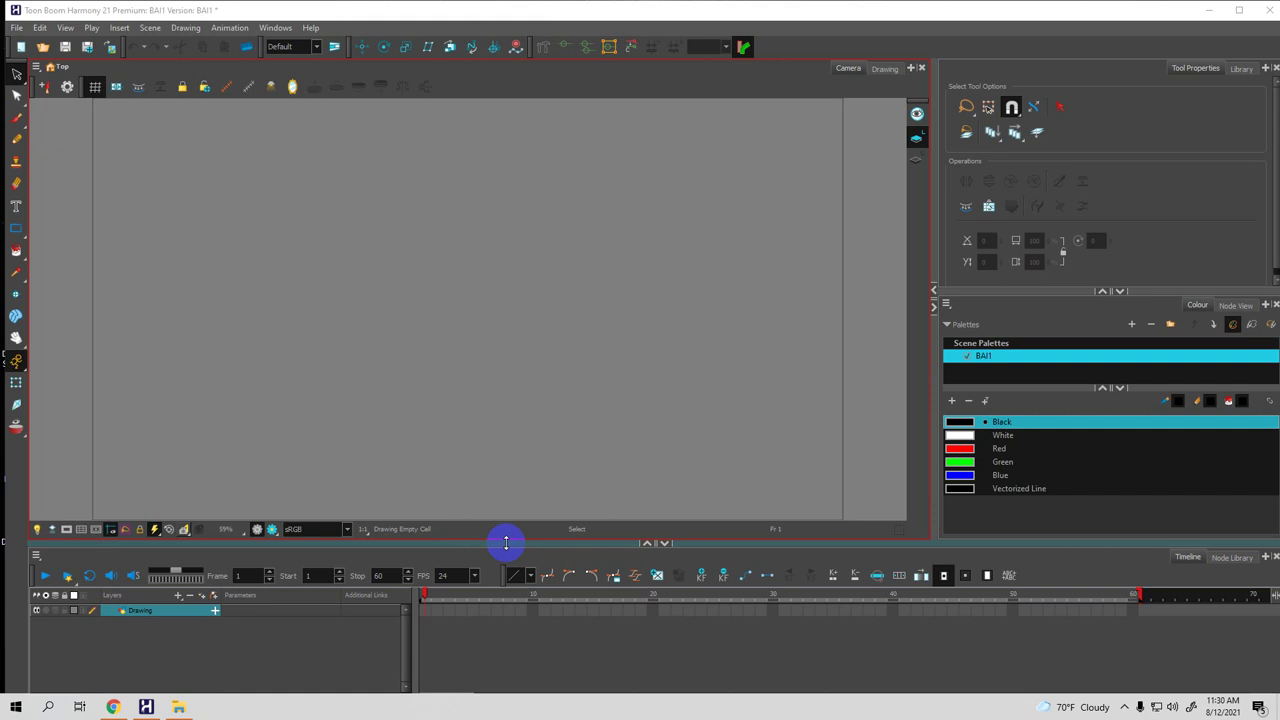
Reduce the Timeline panel's height and fit the whole camera frame inside the Camera view
{"action": "left_click_drag", "start_coordinate": [506, 542], "coordinate": [508, 537]}
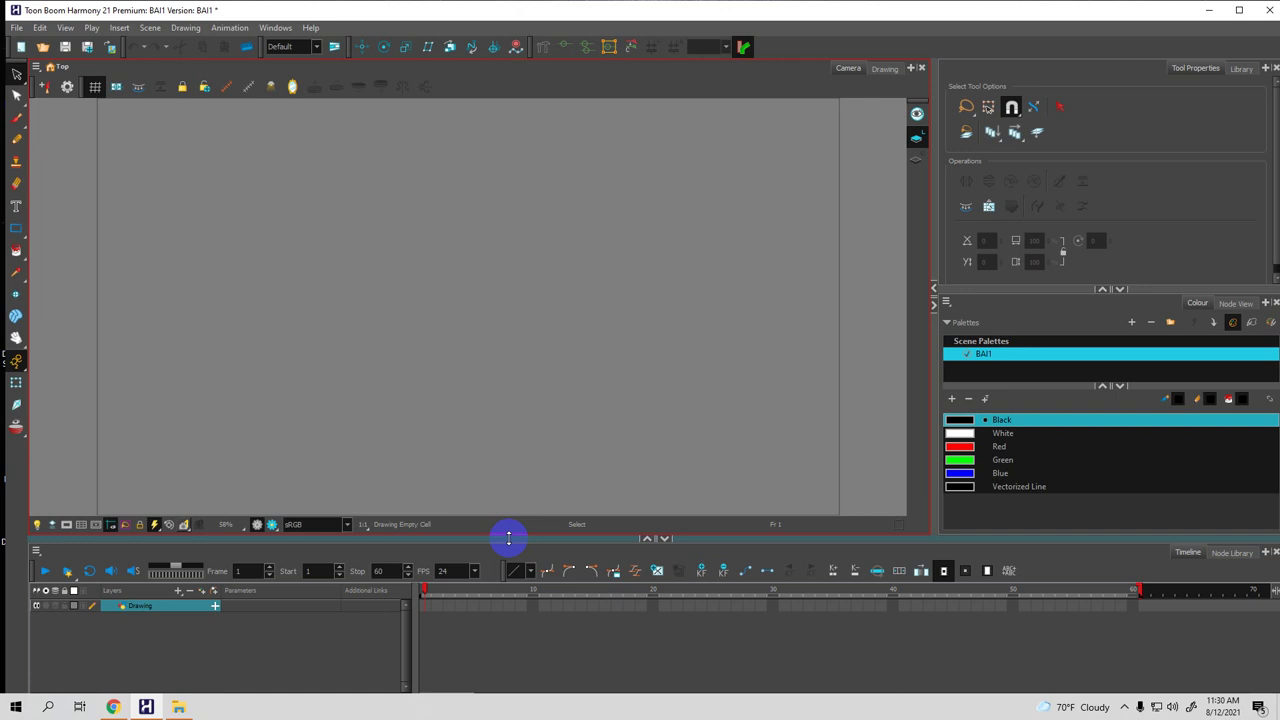
{"action": "left_click_drag", "start_coordinate": [508, 538], "coordinate": [511, 559]}
{"action": "scroll", "coordinate": [524, 468], "scroll_direction": "down", "scroll_amount": 2}
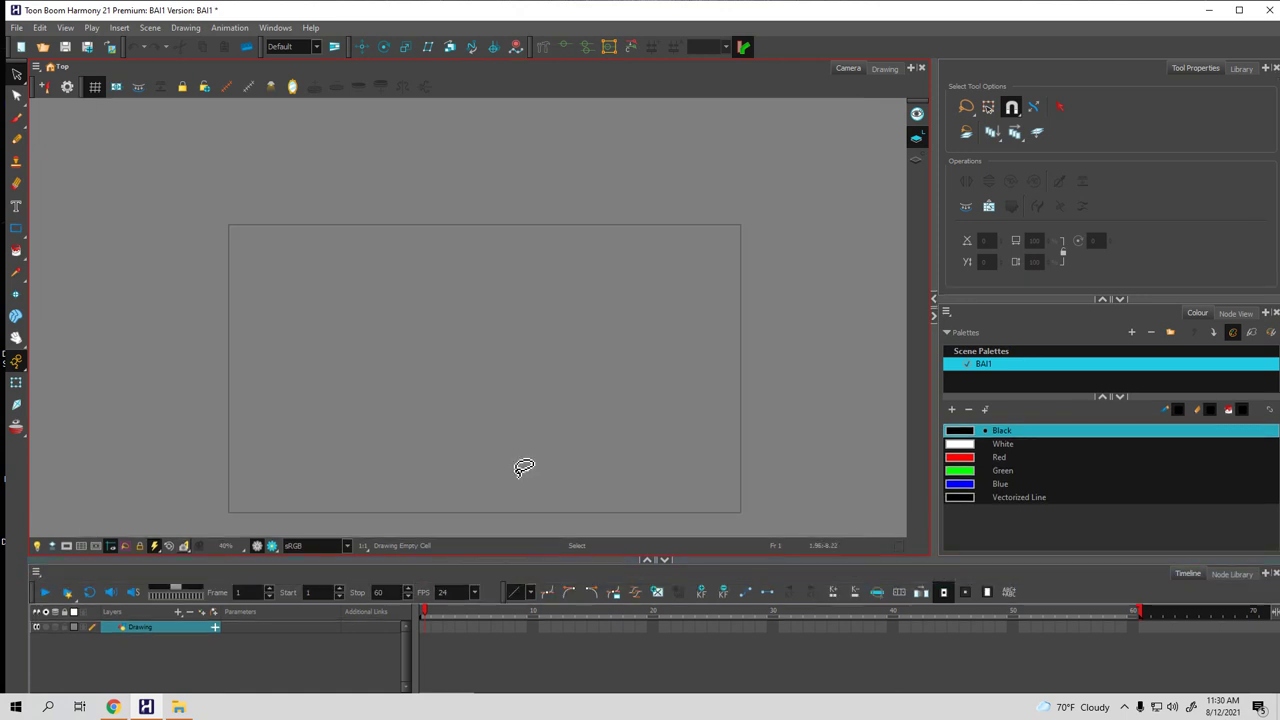
{"action": "scroll", "coordinate": [524, 468], "scroll_direction": "up", "scroll_amount": 1}
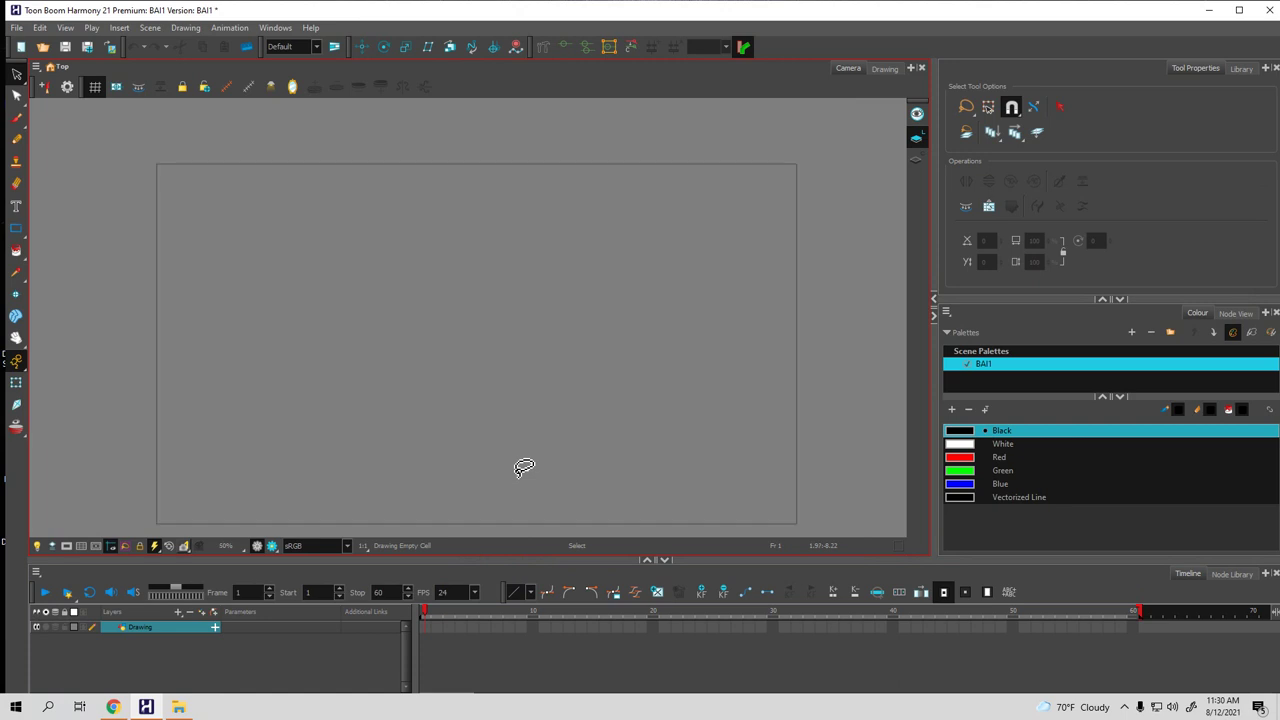
{"action": "key", "text": "space"}
{"action": "left_click_drag", "start_coordinate": [526, 471], "coordinate": [568, 454]}
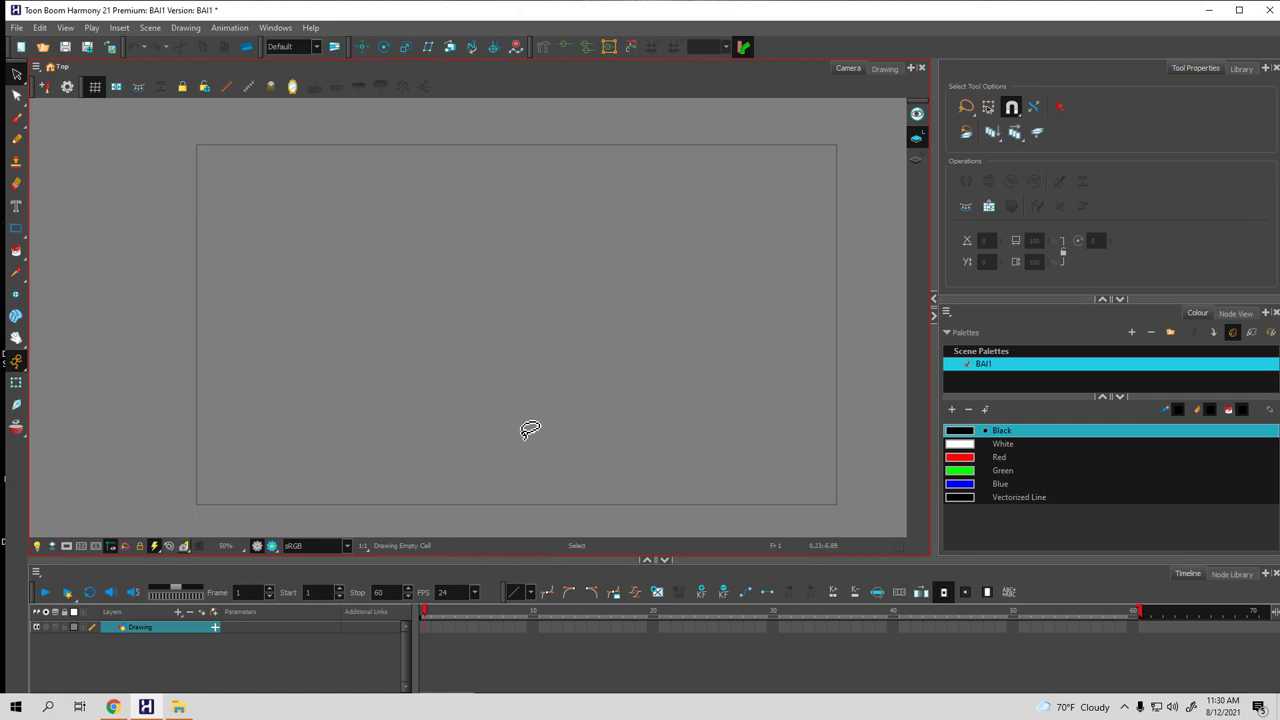
{"action": "key", "text": "space"}
{"action": "left_click_drag", "start_coordinate": [557, 434], "coordinate": [546, 426]}
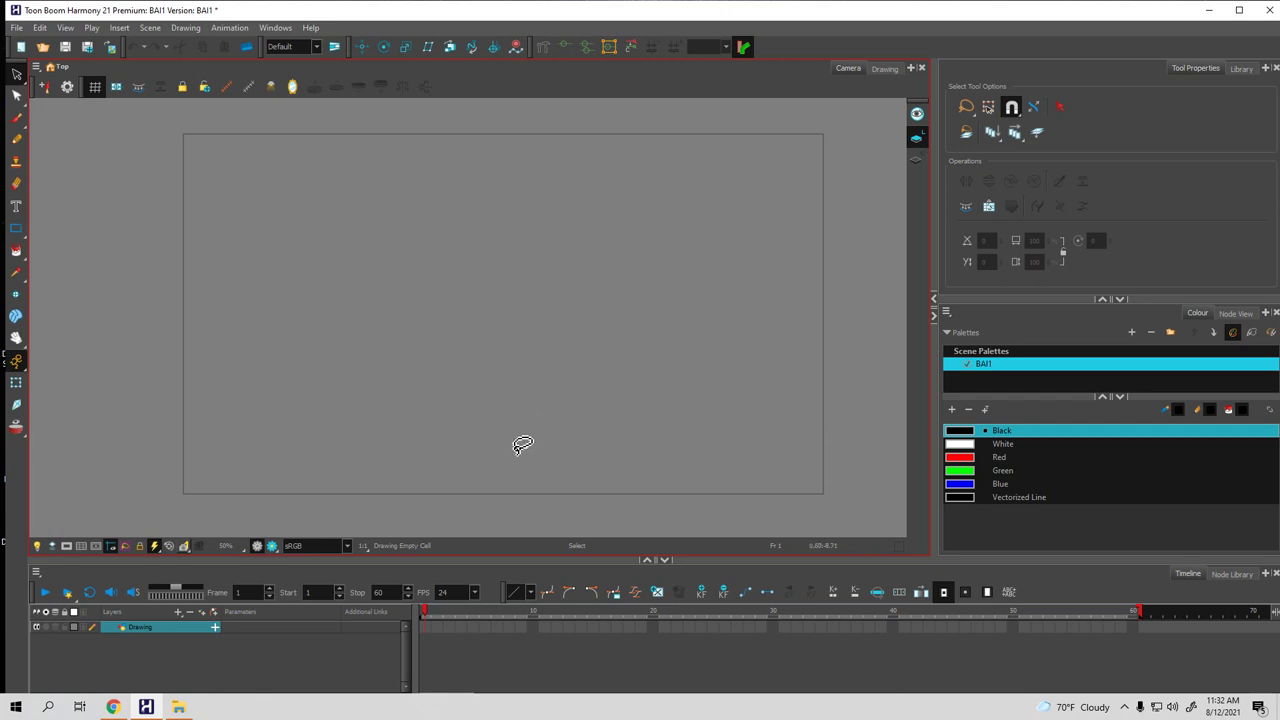
Minimize to the desktop, move the Cartoon Animator shortcut to the end of its row, and return to Toon Boom Harmony
{"action": "left_click", "coordinate": [1208, 10]}
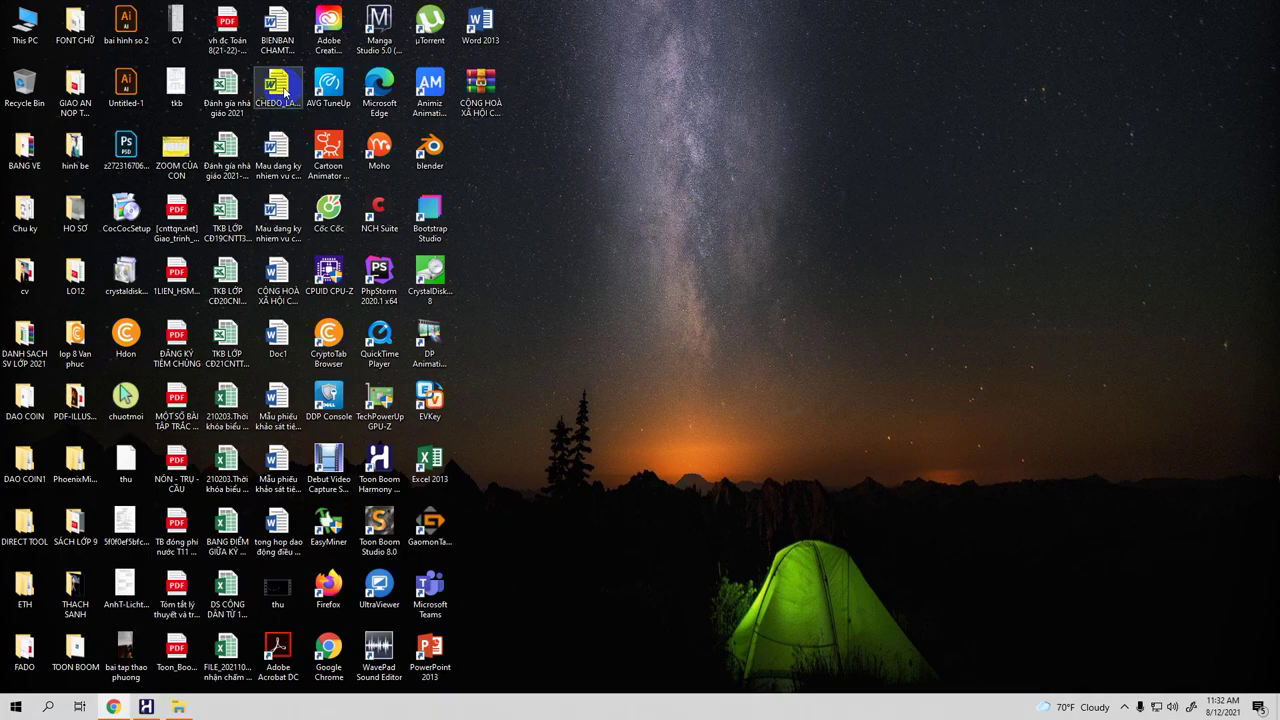
{"action": "left_click_drag", "start_coordinate": [326, 145], "coordinate": [492, 200]}
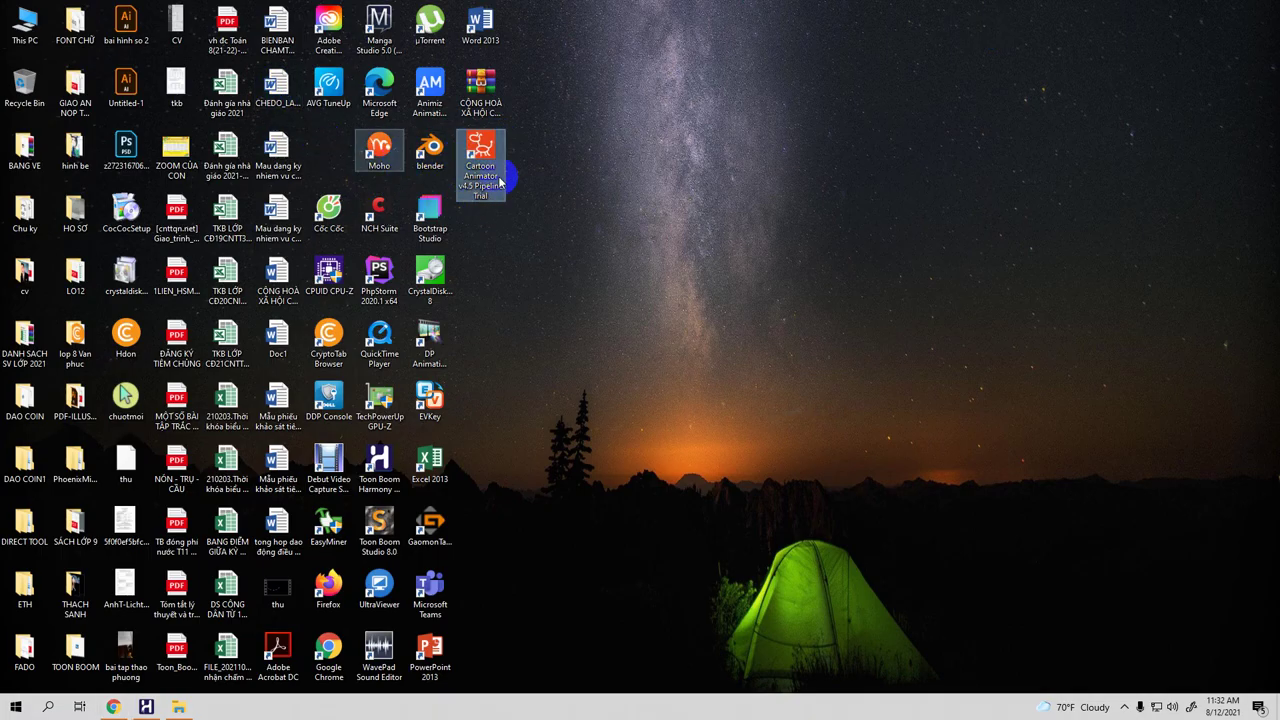
{"action": "left_click", "coordinate": [554, 166]}
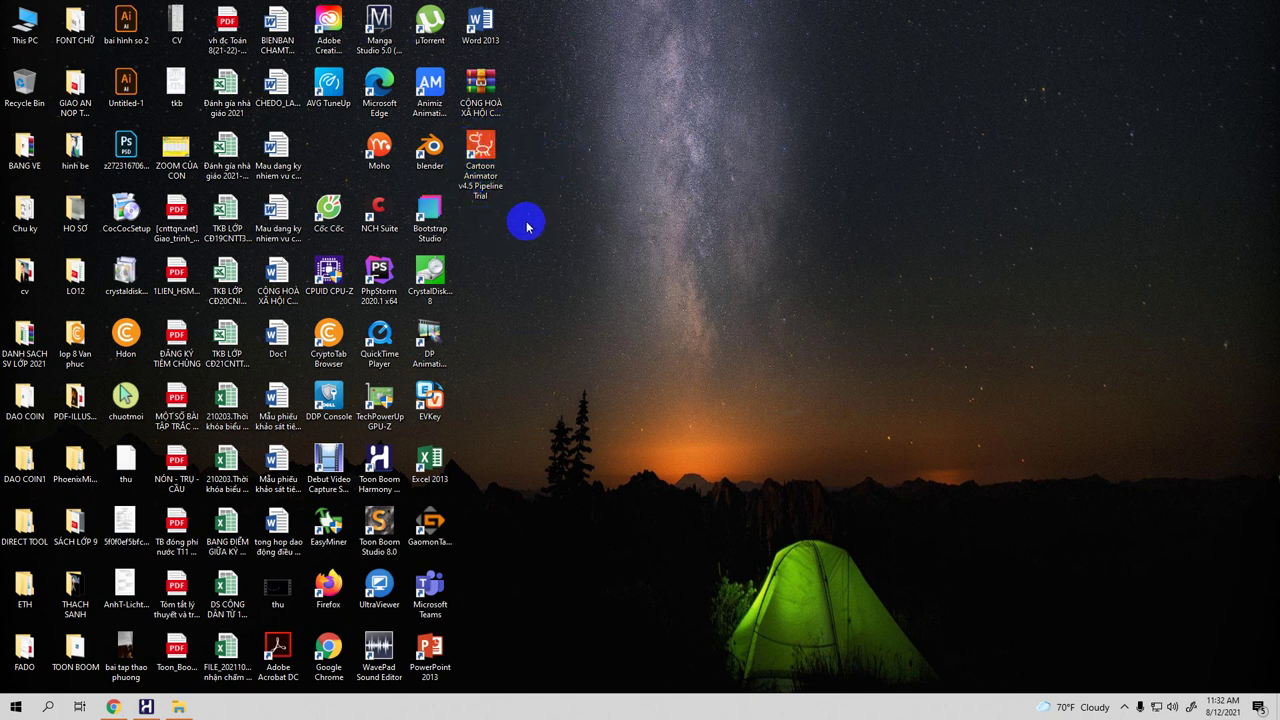
{"action": "double_click", "coordinate": [496, 170]}
{"action": "left_click", "coordinate": [514, 183]}
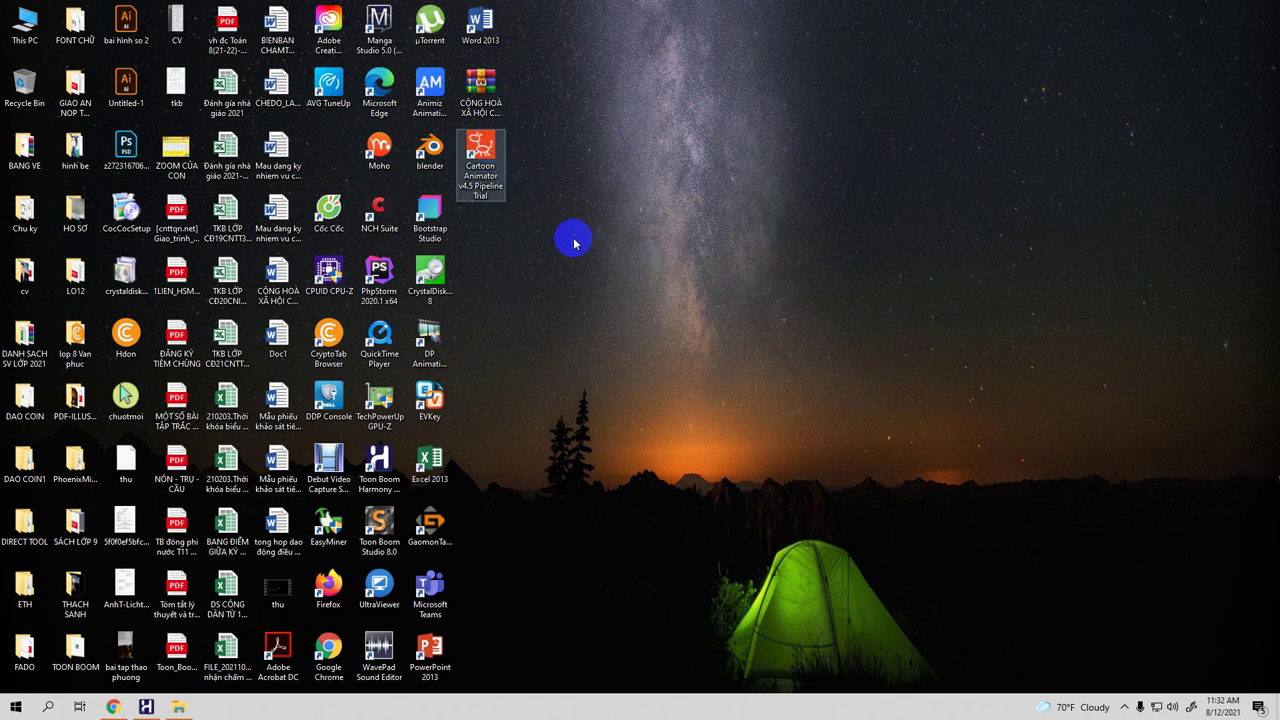
{"action": "left_click", "coordinate": [145, 707]}
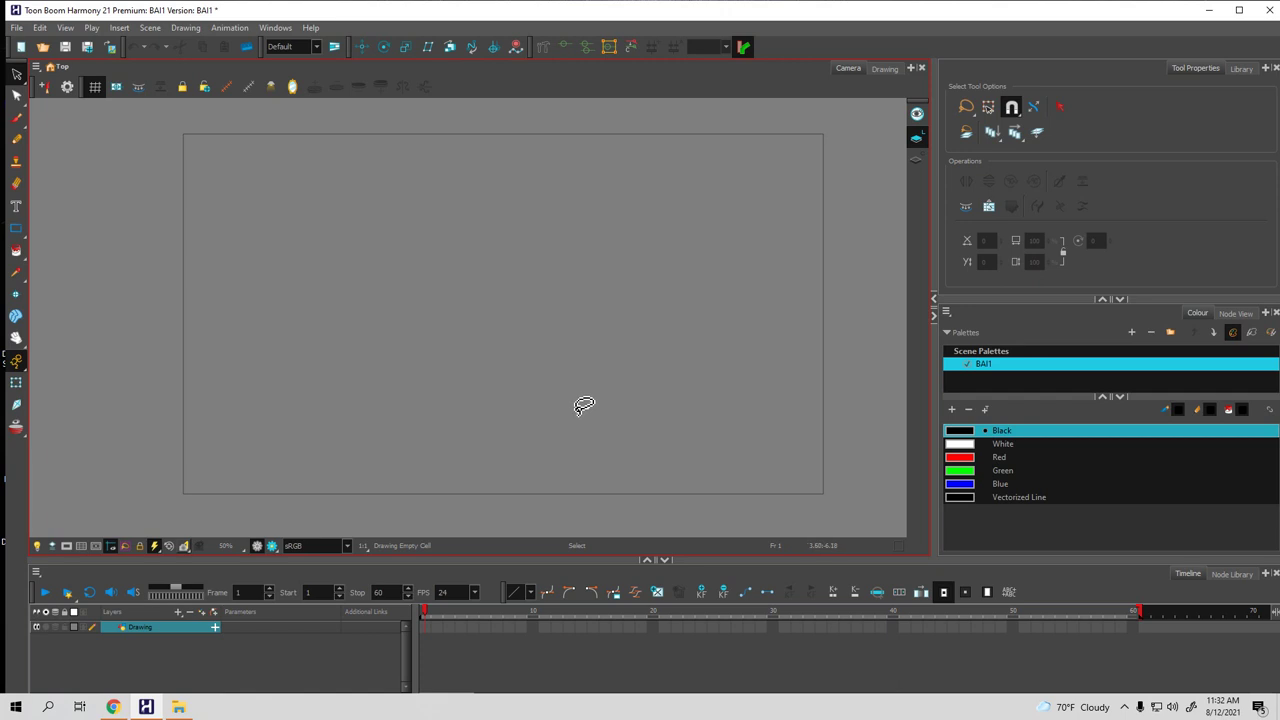
Widen the Camera view by narrowing the tool properties and colour panels, and increase the Timeline panel's height
{"action": "left_click_drag", "start_coordinate": [480, 557], "coordinate": [477, 562]}
{"action": "mouse_move", "coordinate": [414, 624]}
{"action": "left_mouse_down"}
{"action": "mouse_move", "coordinate": [394, 622]}
{"action": "mouse_move", "coordinate": [412, 624]}
{"action": "mouse_move", "coordinate": [405, 612]}
{"action": "left_mouse_up"}
{"action": "left_click_drag", "start_coordinate": [955, 313], "coordinate": [1030, 249]}
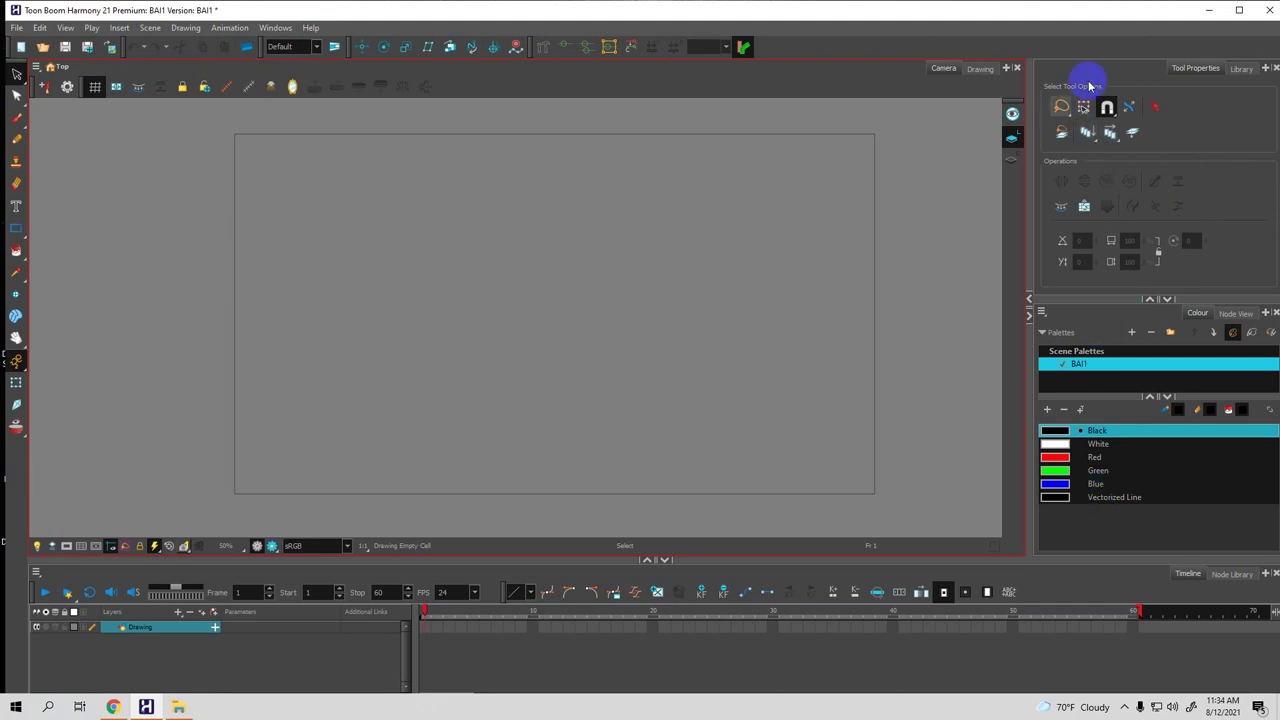
{"action": "left_click", "coordinate": [1229, 316]}
{"action": "left_click", "coordinate": [1199, 315]}
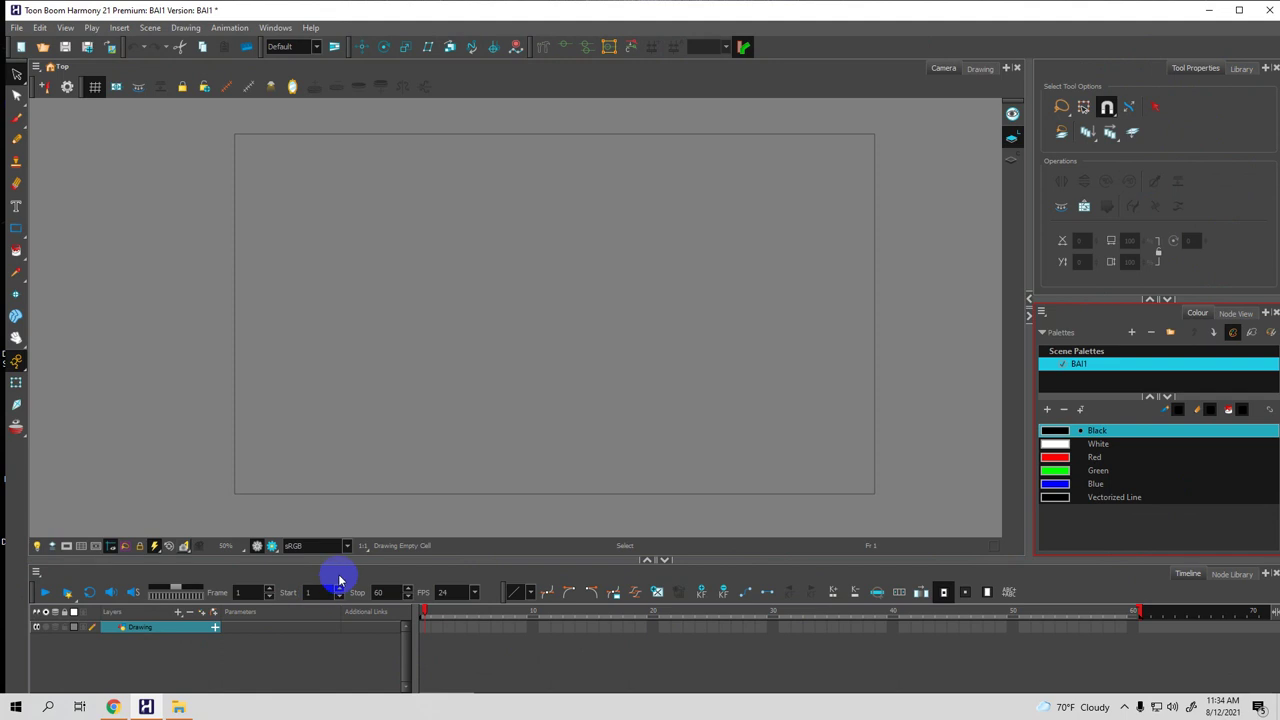
{"action": "mouse_move", "coordinate": [406, 629]}
{"action": "left_mouse_down"}
{"action": "mouse_move", "coordinate": [391, 591]}
{"action": "mouse_move", "coordinate": [403, 500]}
{"action": "left_mouse_up"}
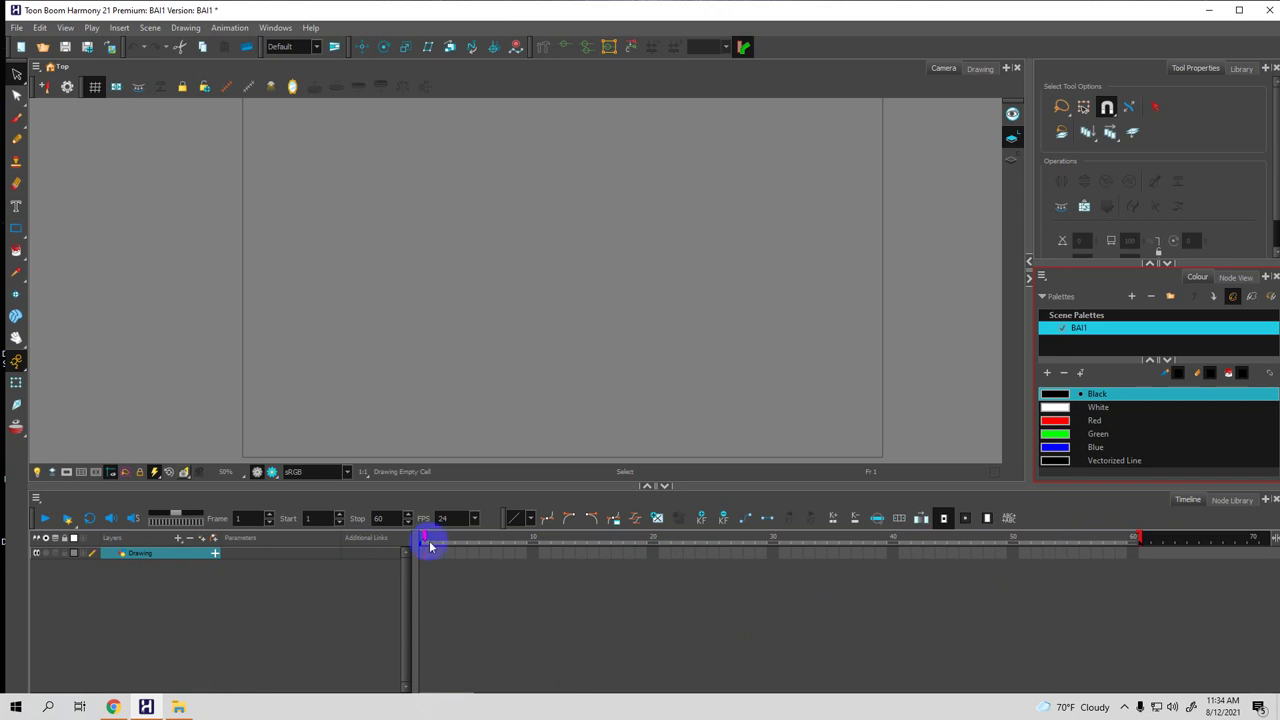
Scrub the playhead to frame 59 and back to frame 1, saving the BAI1 scene along the way
{"action": "left_click_drag", "start_coordinate": [425, 539], "coordinate": [1122, 557]}
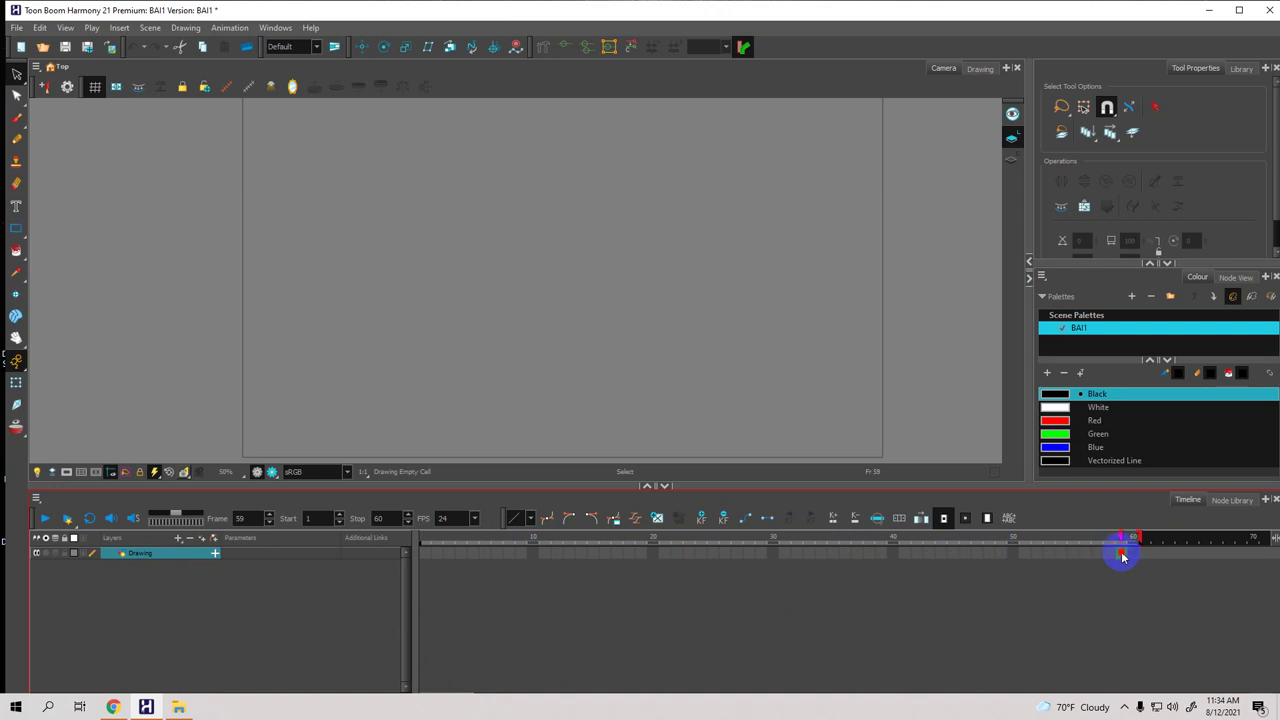
{"action": "key", "text": "ctrl+s"}
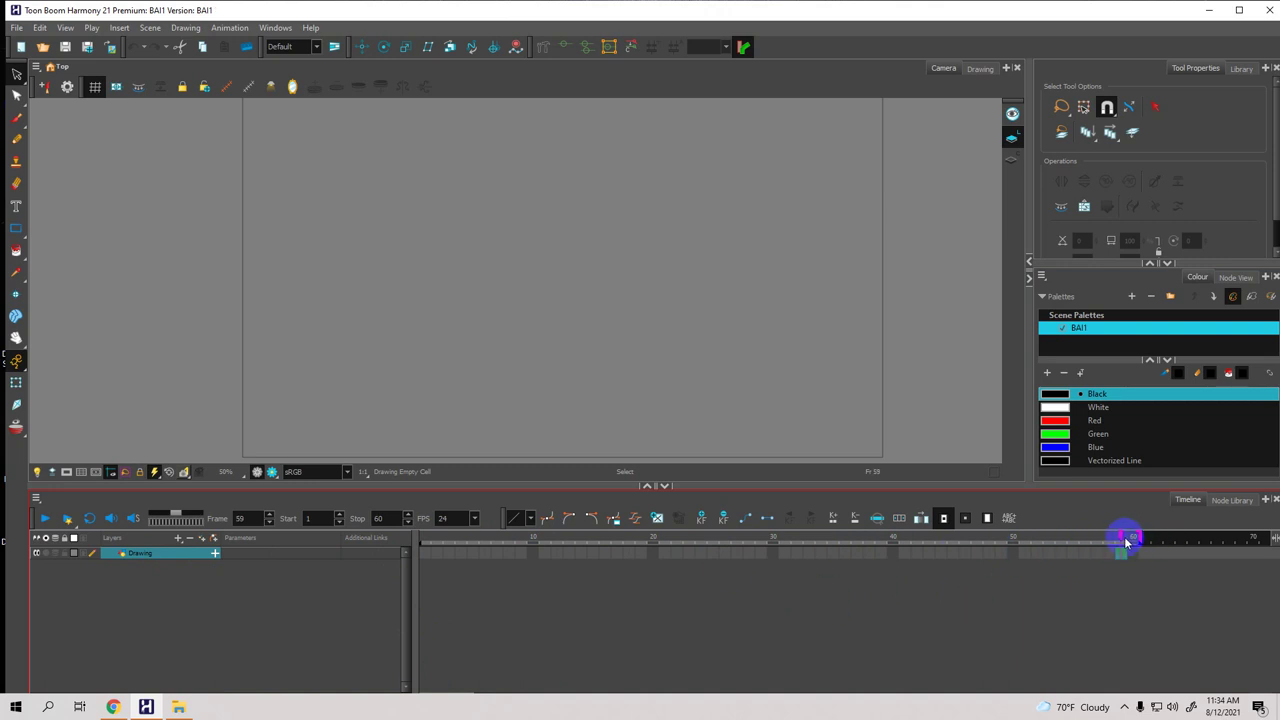
{"action": "left_click_drag", "start_coordinate": [1122, 541], "coordinate": [471, 491]}
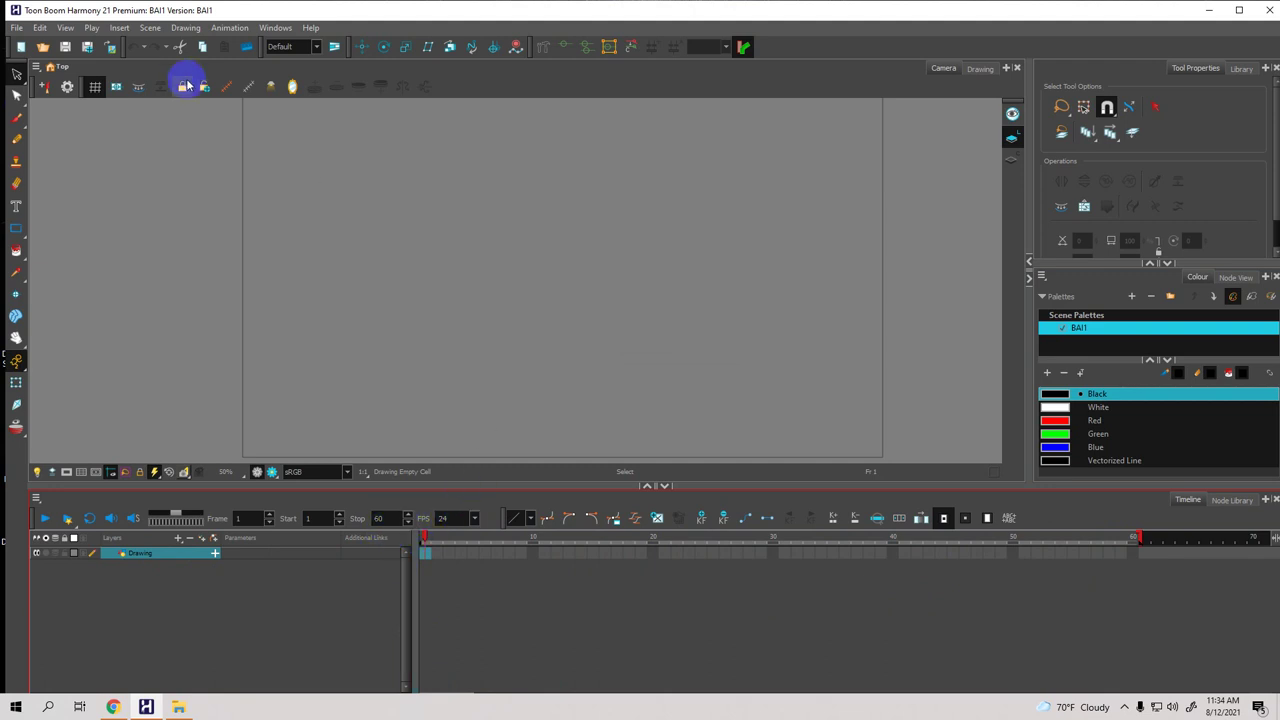
{"action": "left_click", "coordinate": [16, 29]}
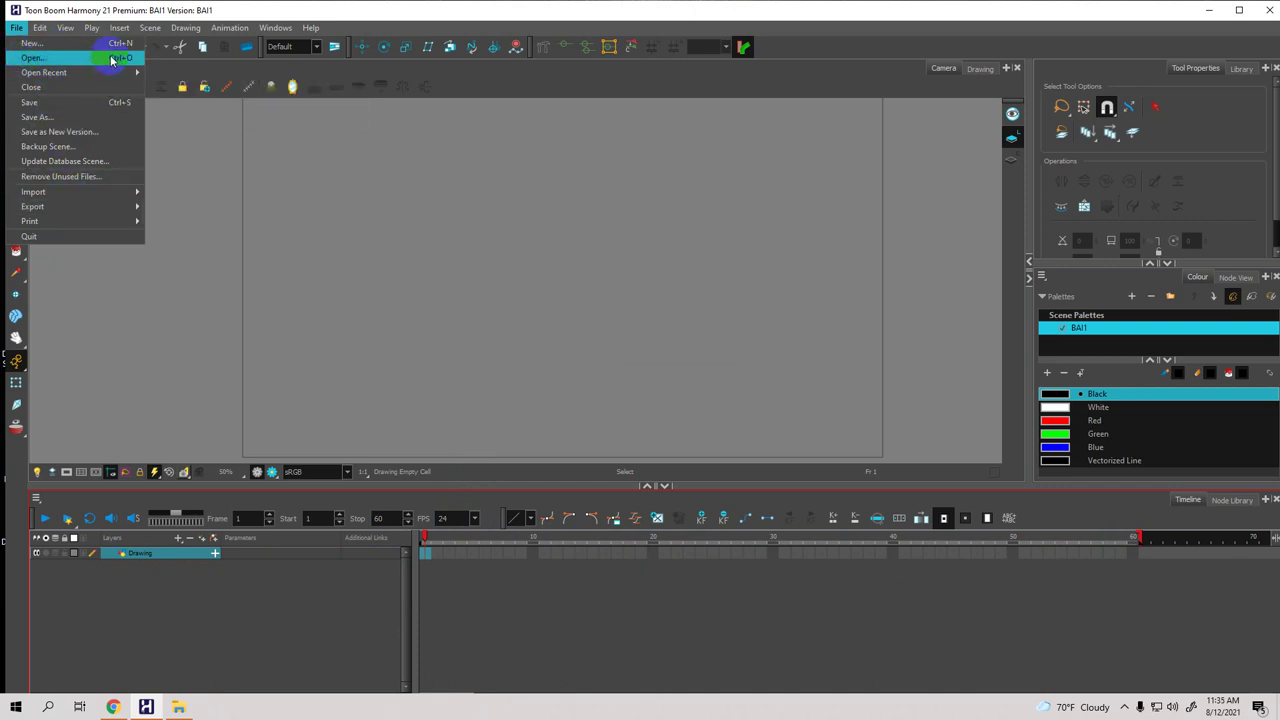
{"action": "mouse_move", "coordinate": [126, 76]}
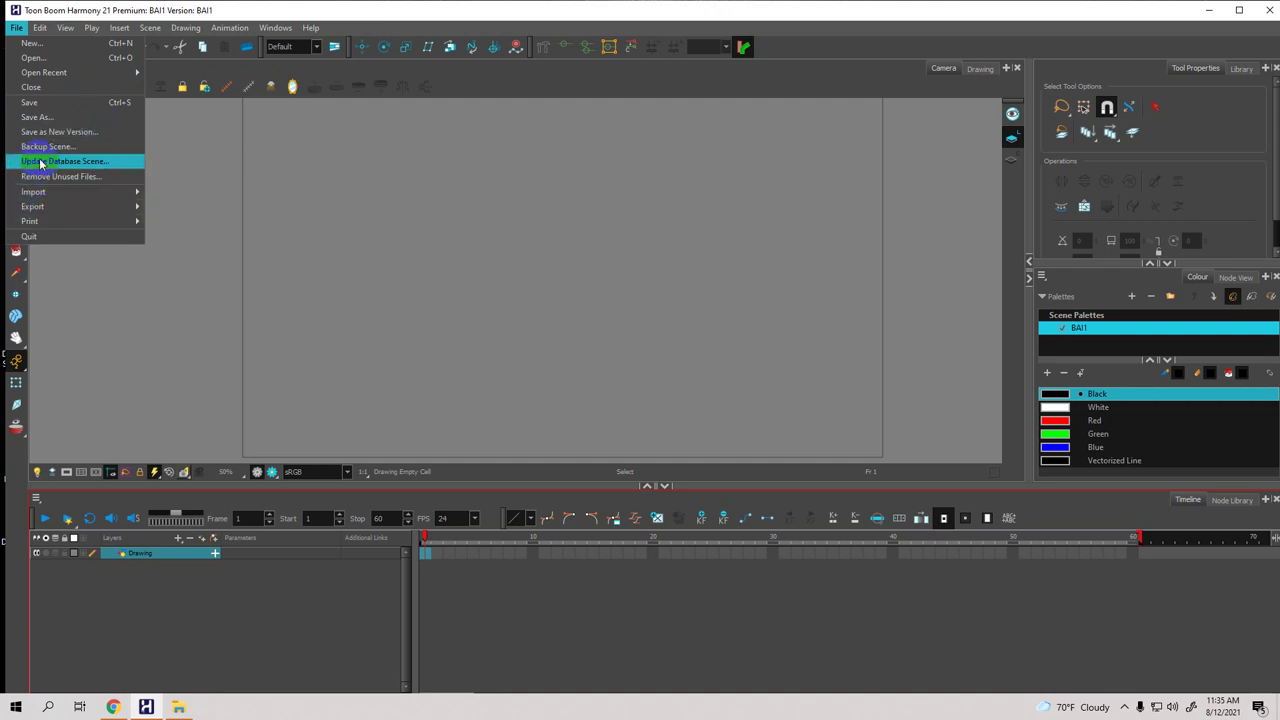
{"action": "mouse_move", "coordinate": [141, 196]}
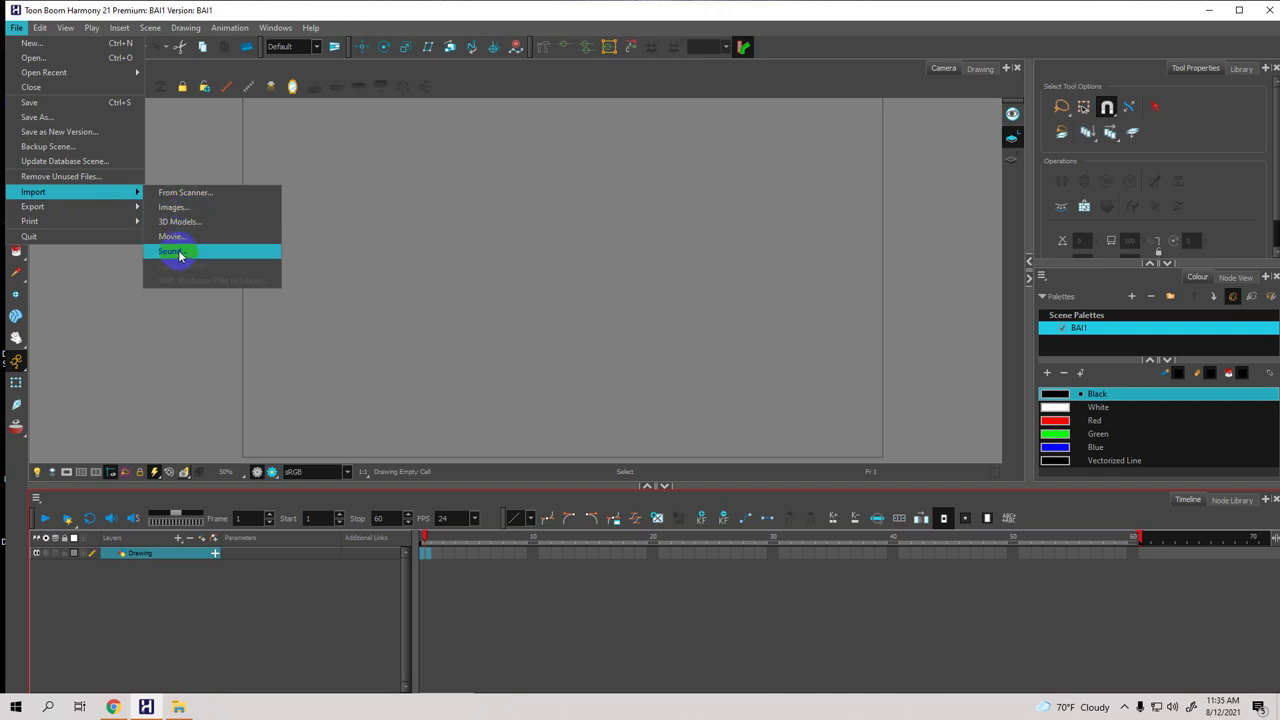
{"action": "mouse_move", "coordinate": [78, 209]}
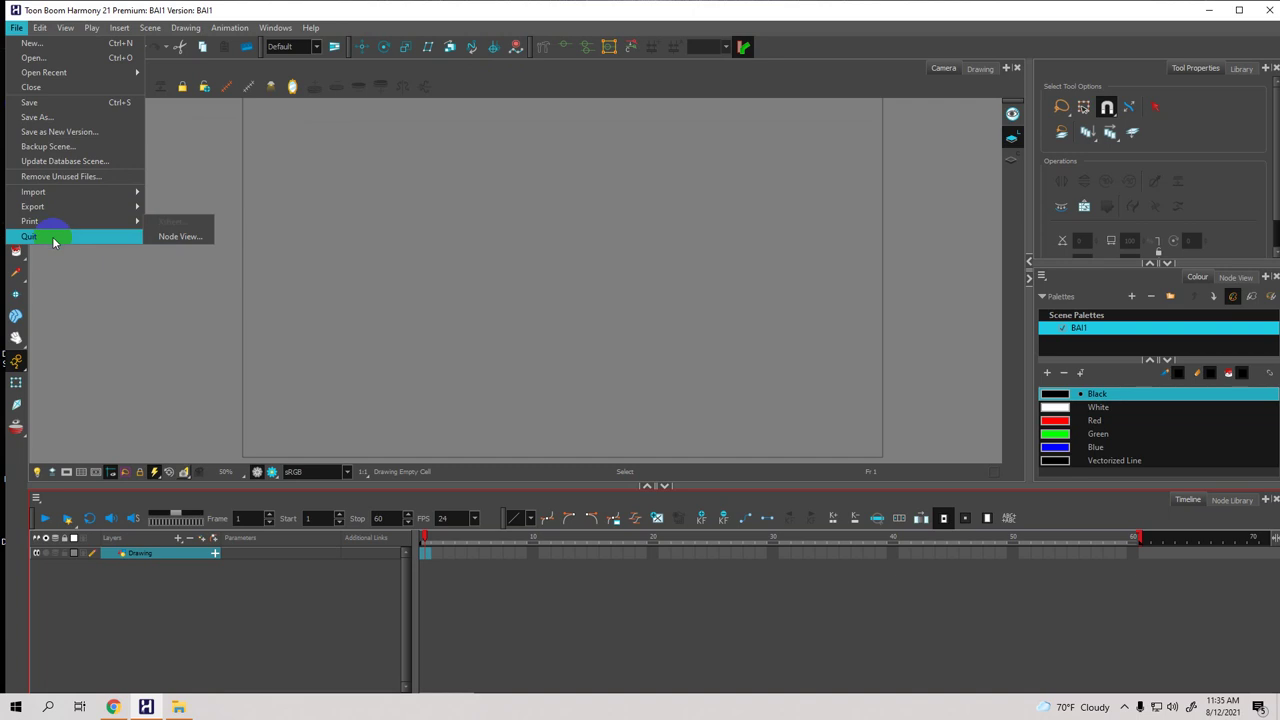
{"action": "left_click", "coordinate": [488, 9]}
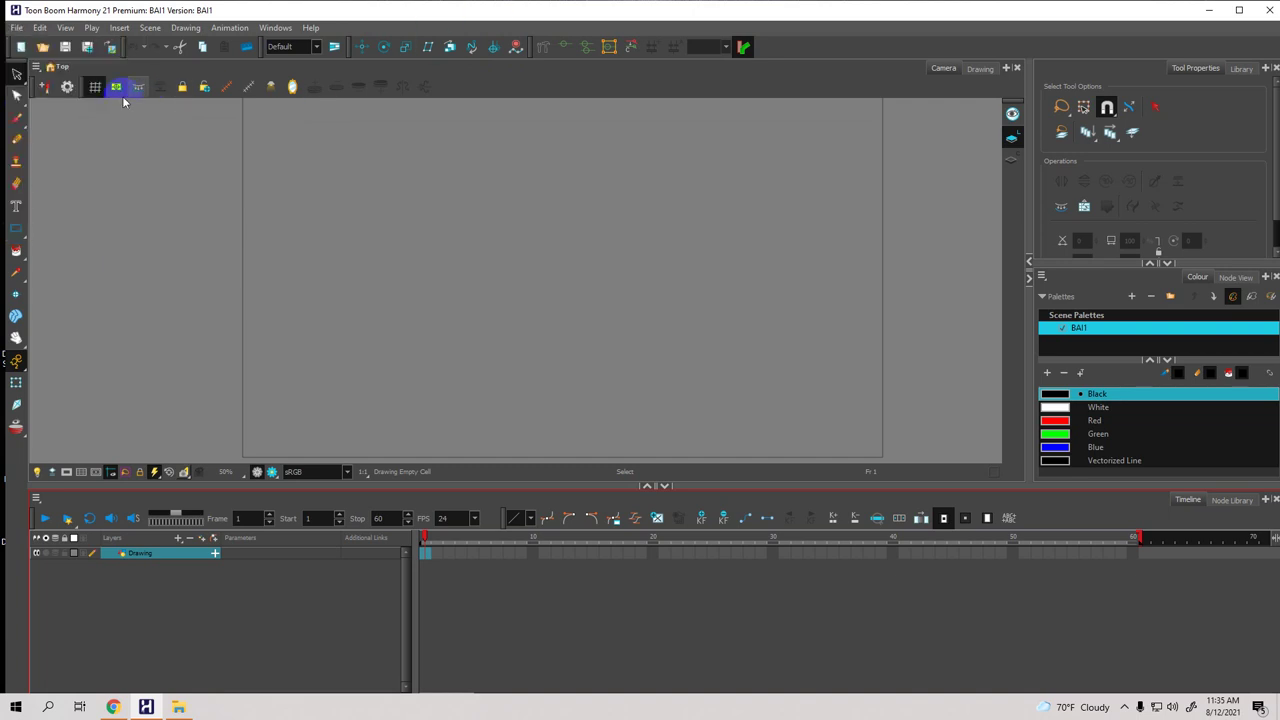
Switch from the Select tool to the Reposition All Drawings tool
{"action": "left_click", "coordinate": [20, 84]}
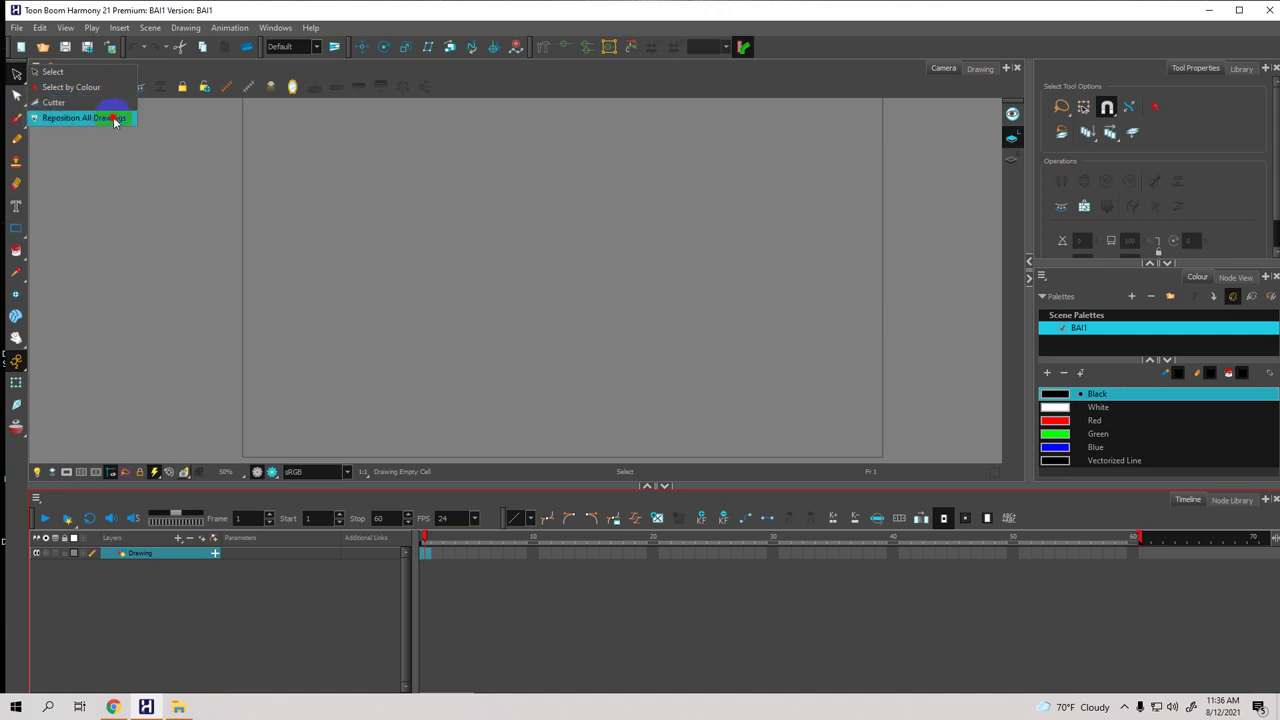
{"action": "left_click", "coordinate": [62, 118]}
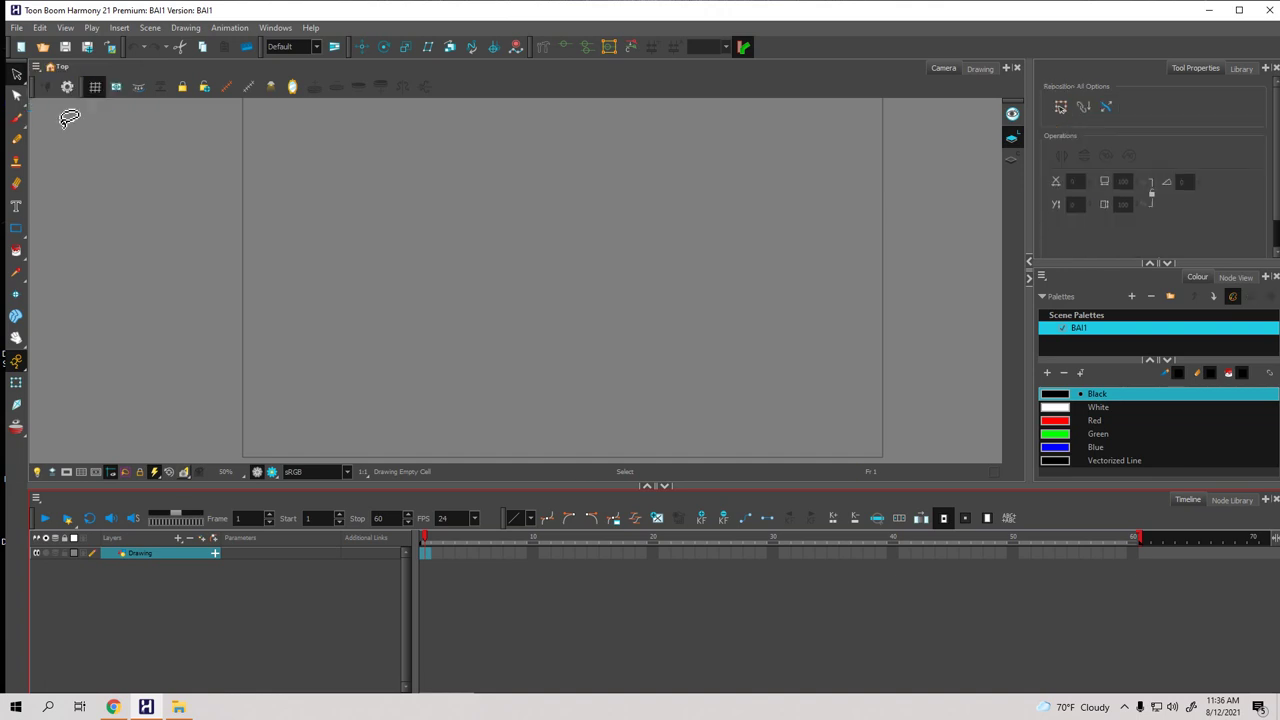
Examine the variants offered by the drawing tools, including the contour editor, rectangle, eyedropper and onion skin tools
{"action": "left_click", "coordinate": [16, 95]}
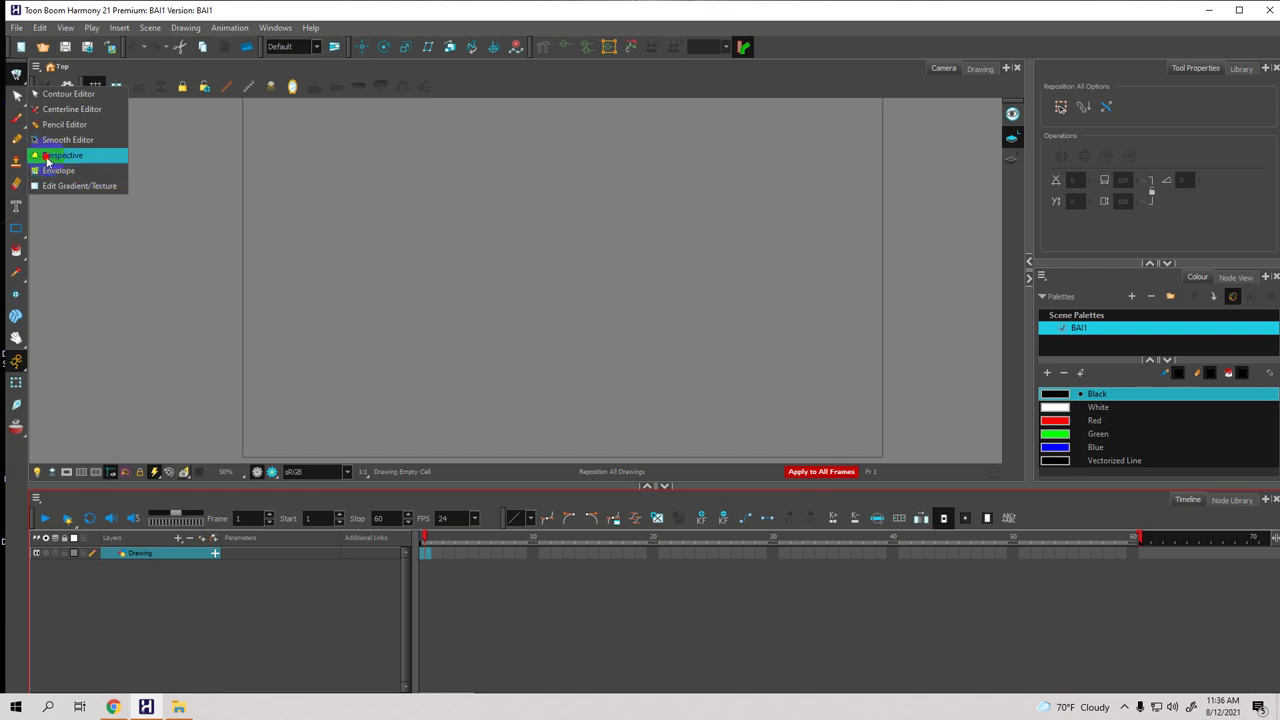
{"action": "left_click", "coordinate": [98, 172]}
{"action": "left_click", "coordinate": [17, 120]}
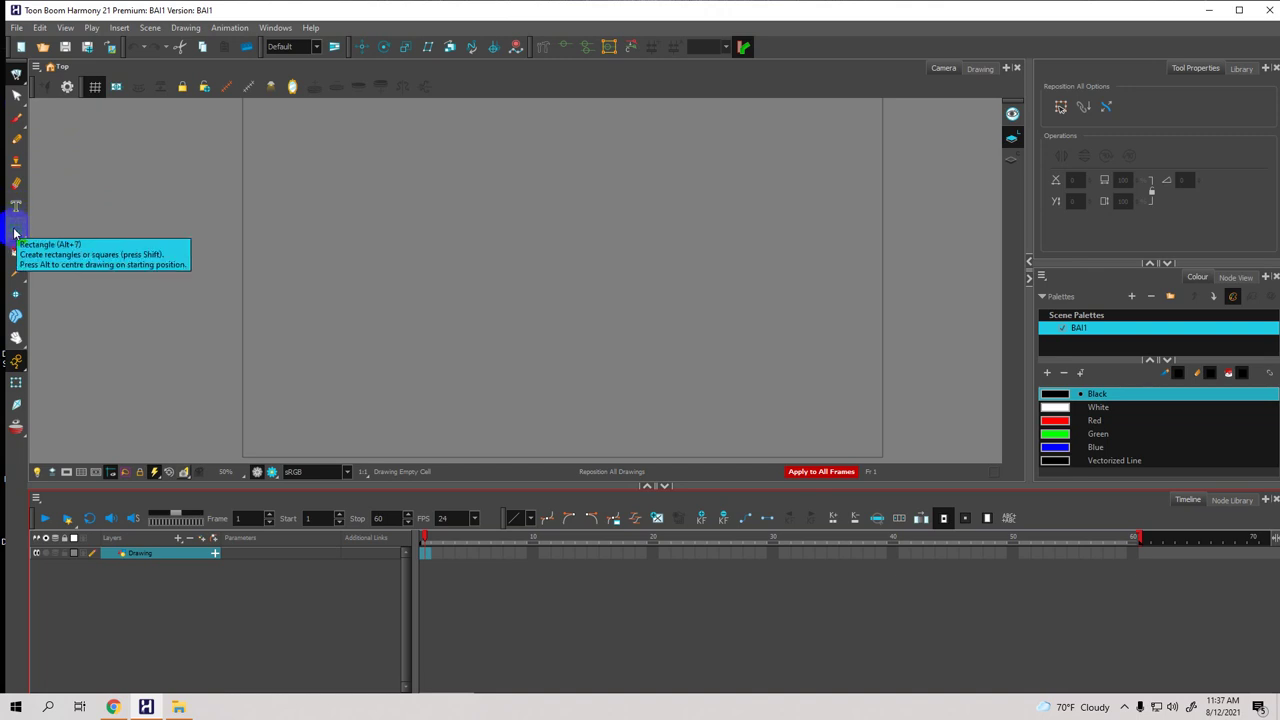
{"action": "left_click", "coordinate": [14, 233]}
{"action": "mouse_move", "coordinate": [14, 233]}
{"action": "left_mouse_down"}
{"action": "mouse_move", "coordinate": [76, 230]}
{"action": "mouse_move", "coordinate": [52, 250]}
{"action": "mouse_move", "coordinate": [70, 253]}
{"action": "mouse_move", "coordinate": [66, 275]}
{"action": "mouse_move", "coordinate": [38, 278]}
{"action": "mouse_move", "coordinate": [76, 272]}
{"action": "mouse_move", "coordinate": [54, 276]}
{"action": "left_mouse_up"}
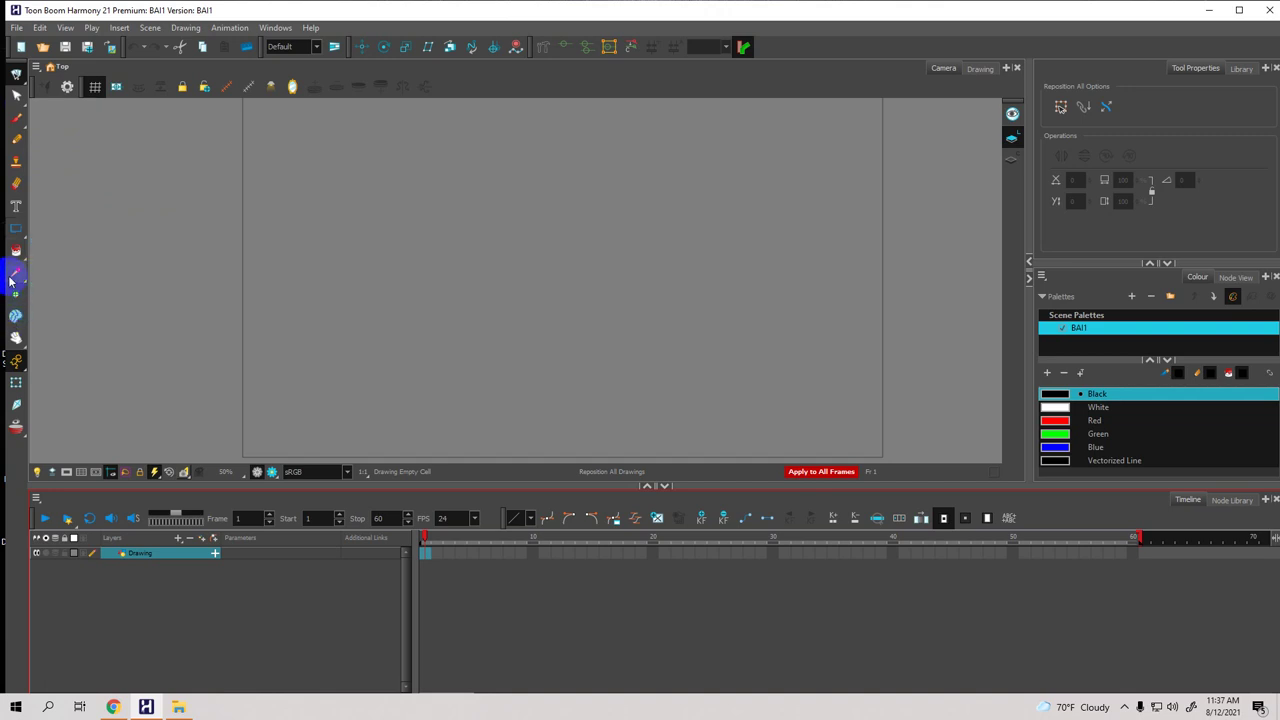
{"action": "mouse_move", "coordinate": [13, 280]}
{"action": "left_mouse_down"}
{"action": "mouse_move", "coordinate": [106, 274]}
{"action": "mouse_move", "coordinate": [52, 288]}
{"action": "mouse_move", "coordinate": [123, 291]}
{"action": "left_mouse_up"}
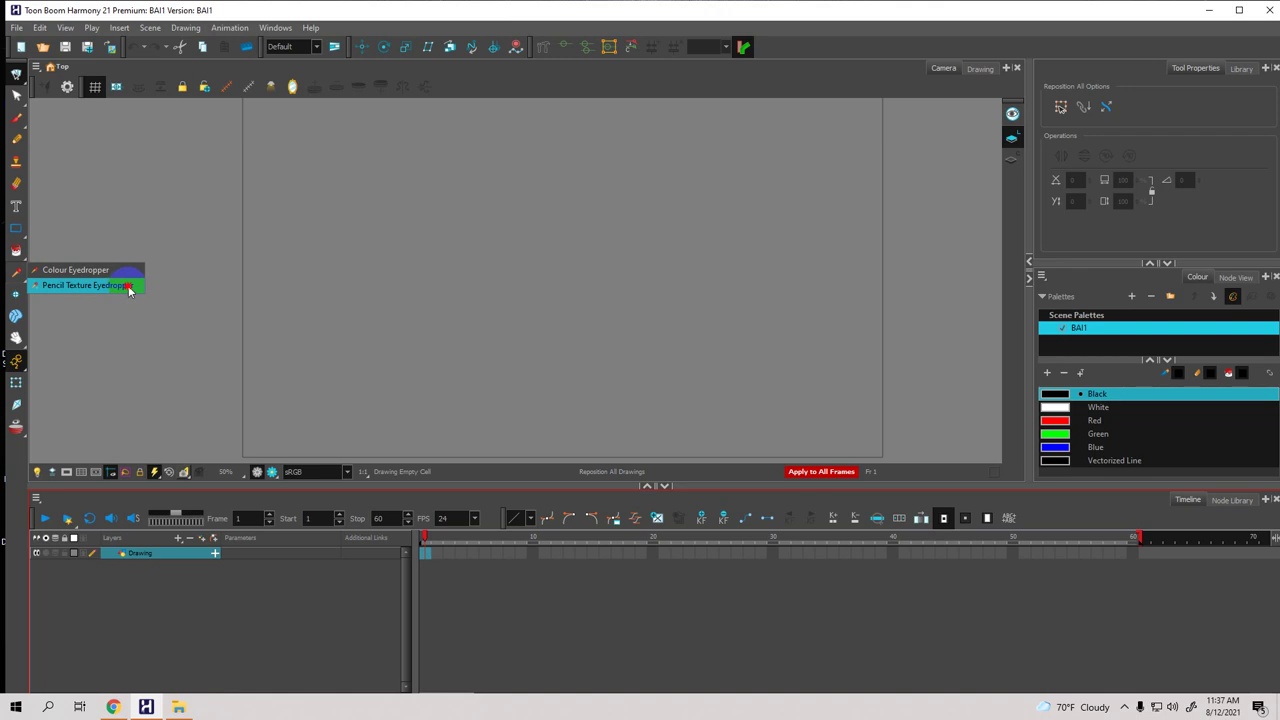
{"action": "left_click_drag", "start_coordinate": [129, 290], "coordinate": [40, 289]}
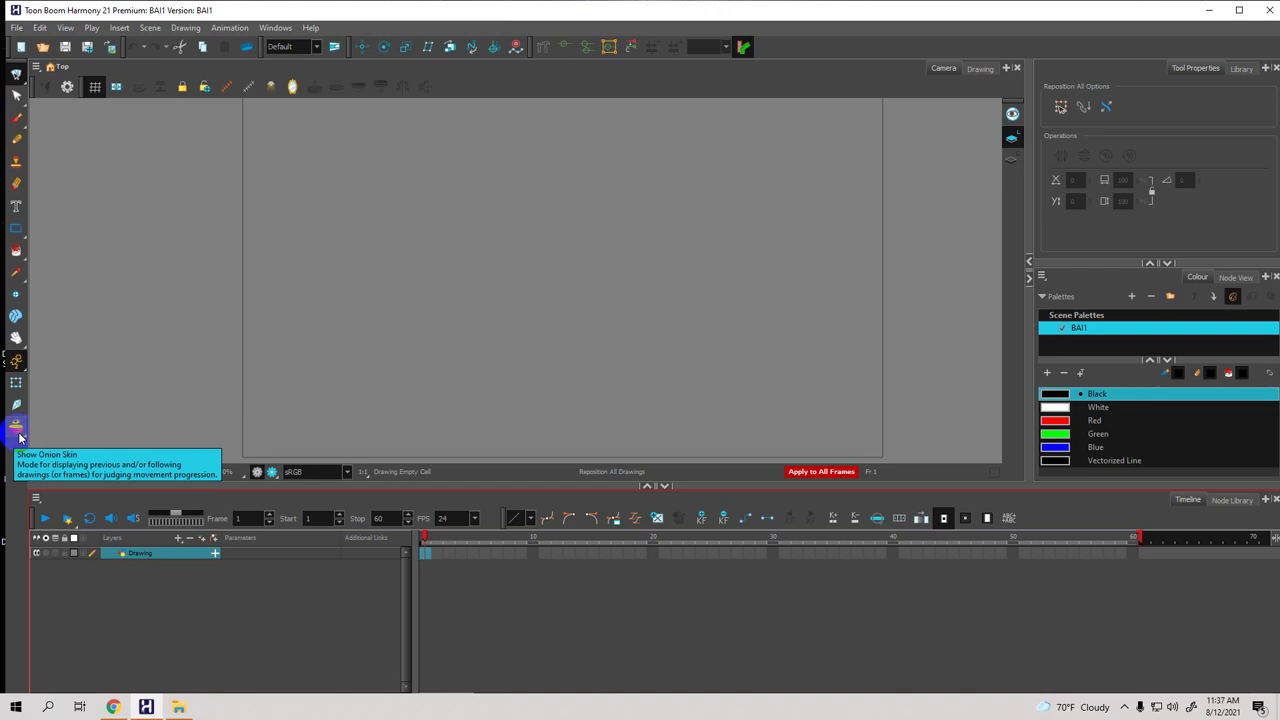
{"action": "left_click", "coordinate": [15, 430]}
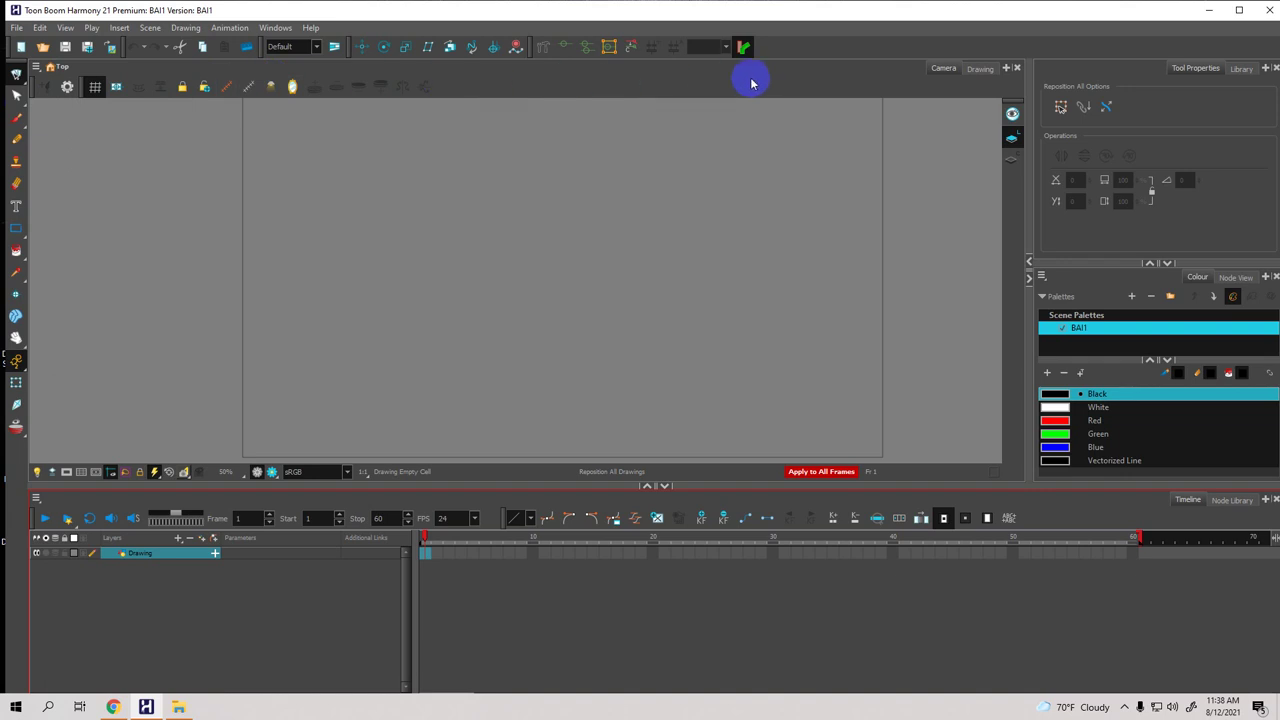
Make the Camera view active and enlarge it vertically by reducing the Timeline panel's height
{"action": "left_click", "coordinate": [943, 70]}
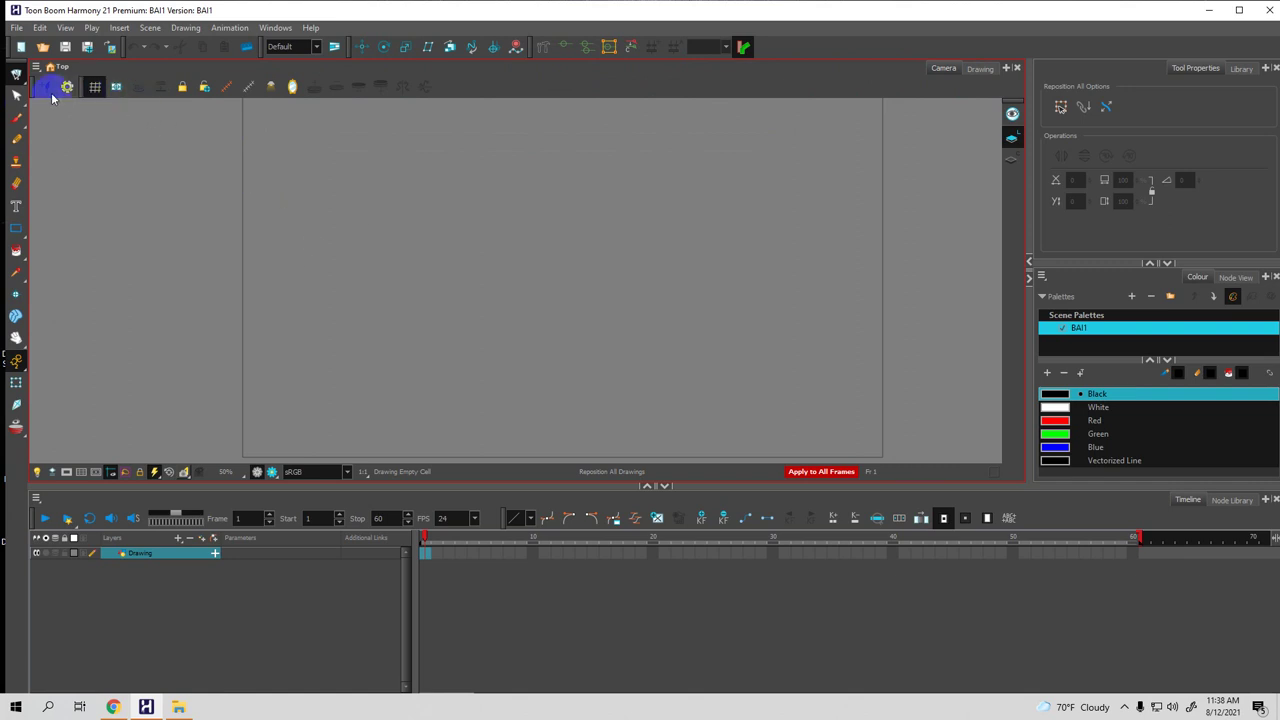
{"action": "left_click_drag", "start_coordinate": [352, 480], "coordinate": [380, 532]}
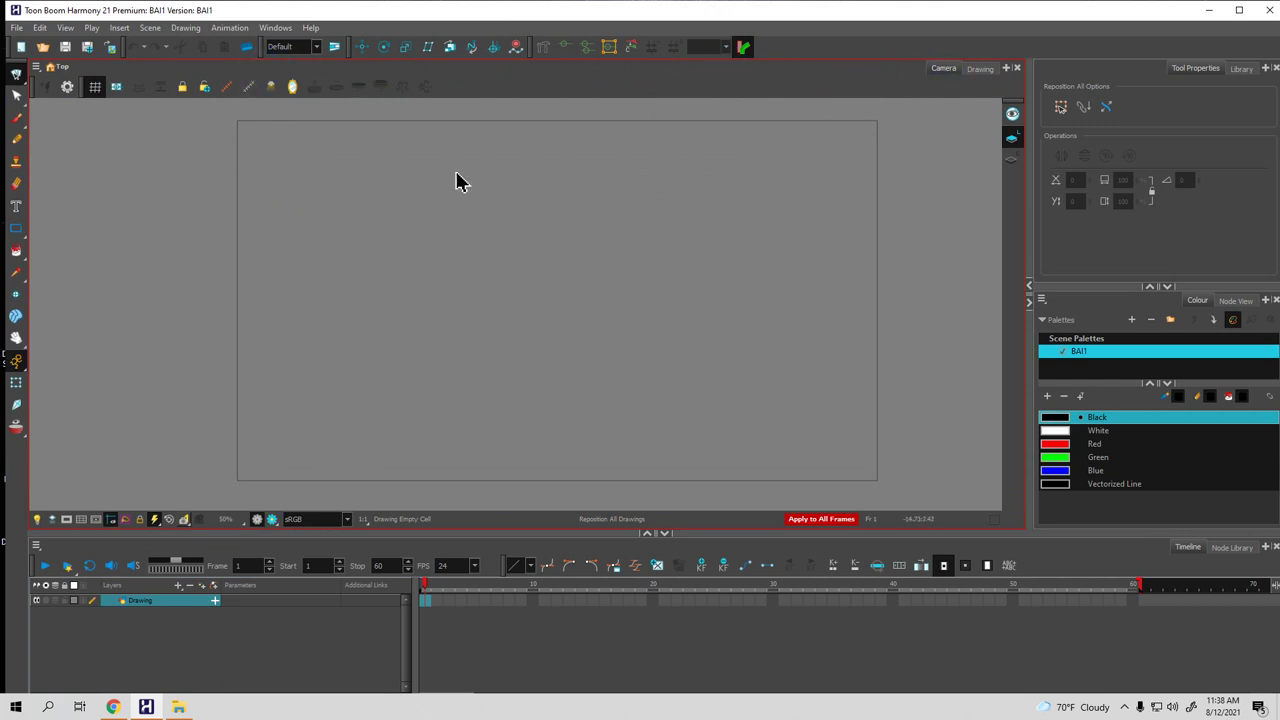
Examine the Manage Tool Presets dialog and close it without changing any preset
{"action": "left_click", "coordinate": [228, 88]}
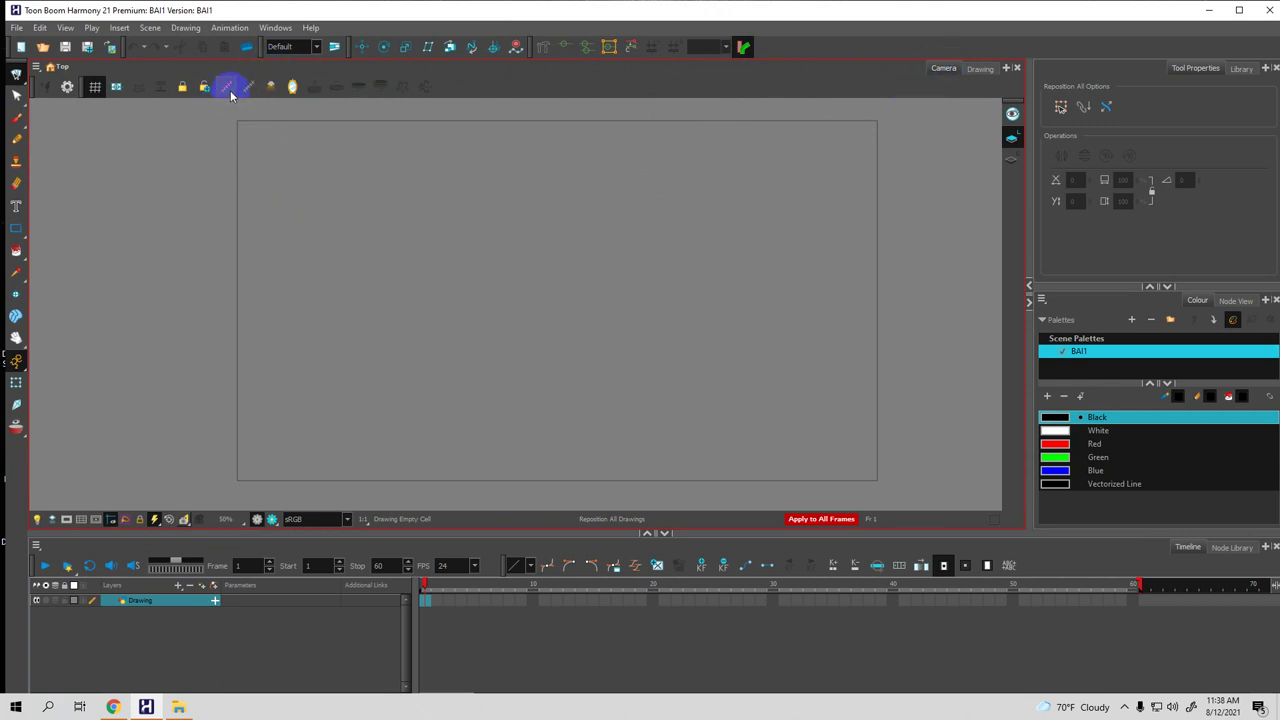
{"action": "left_click", "coordinate": [293, 89]}
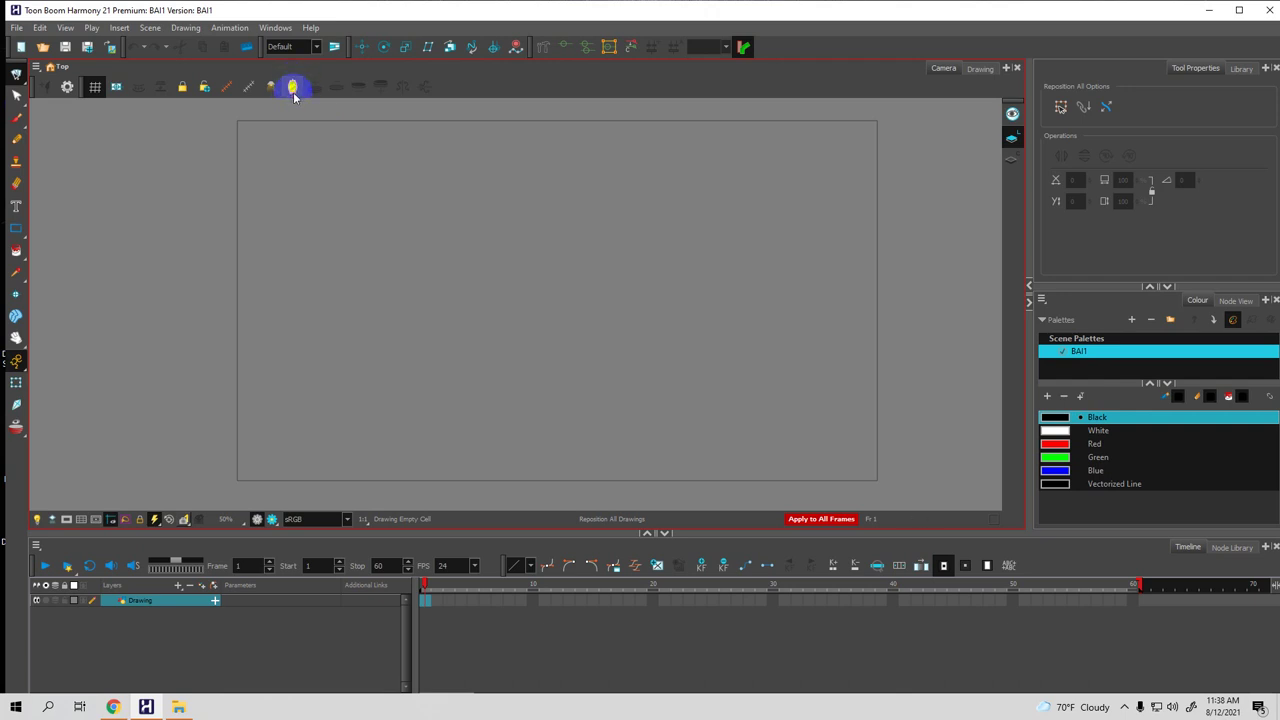
{"action": "left_click", "coordinate": [66, 88]}
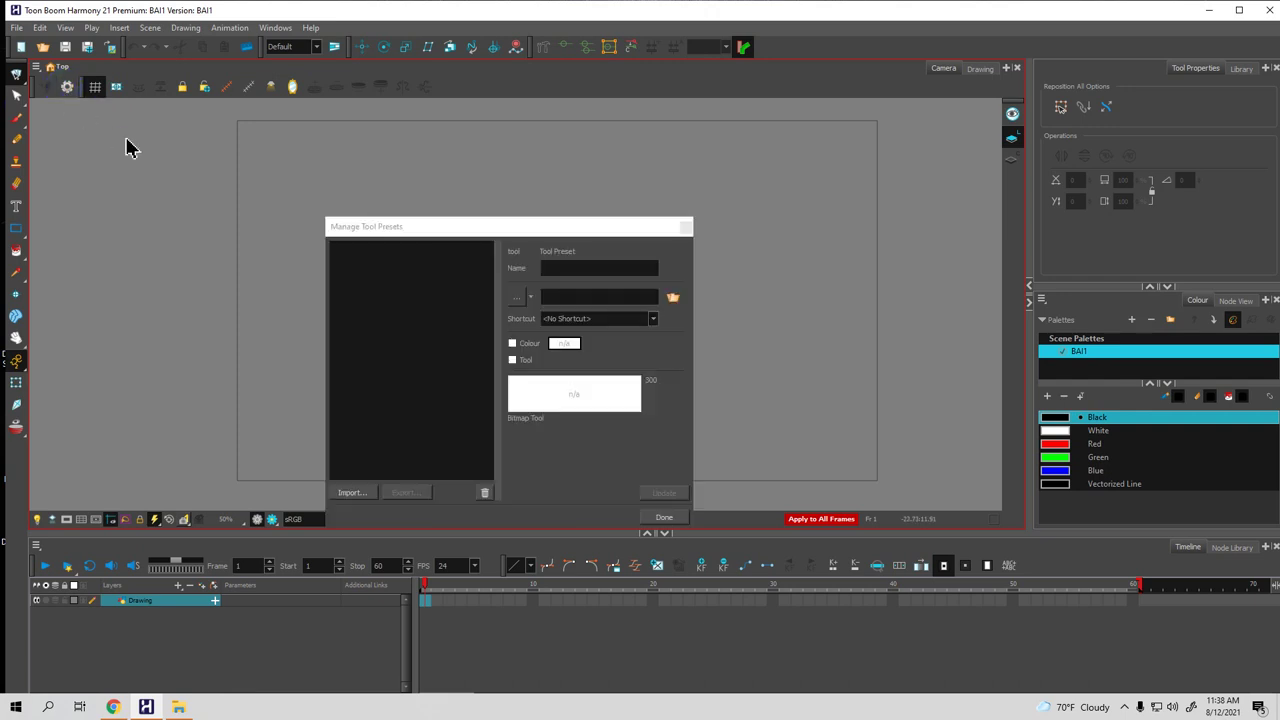
{"action": "left_click", "coordinate": [686, 228]}
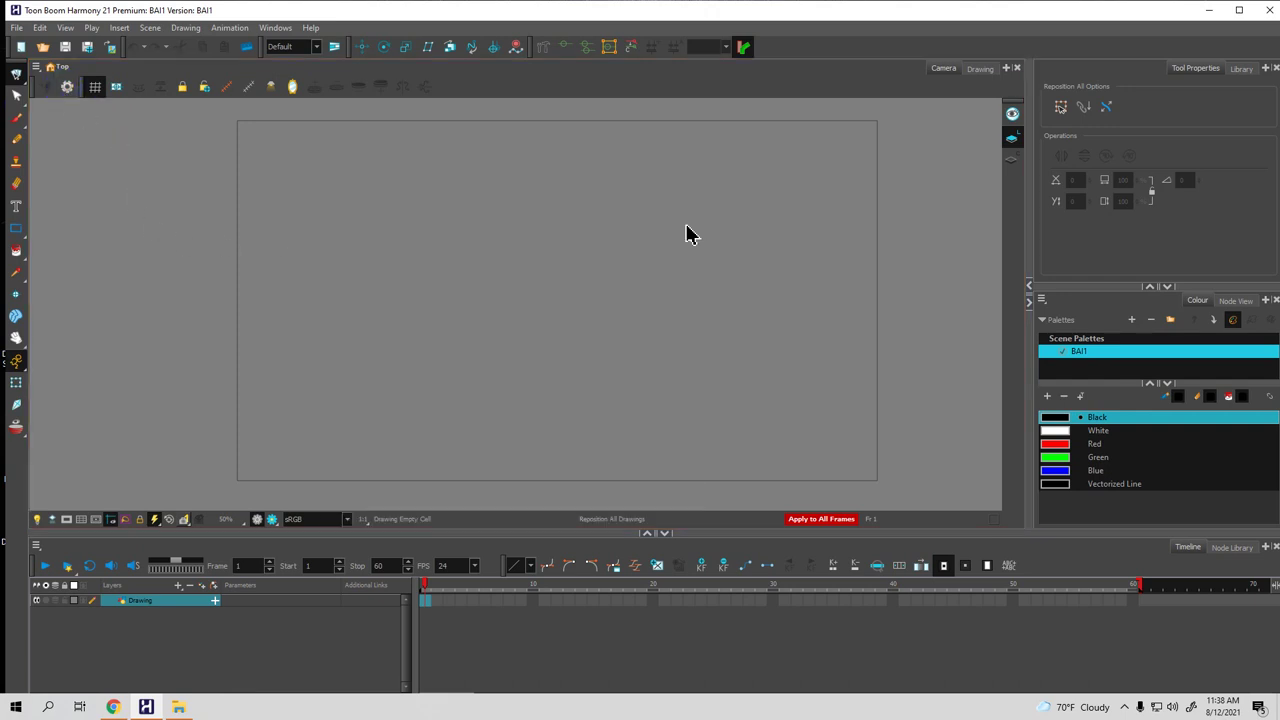
Switch from Tool Properties to the Library view and expand the Harmony Premium Library folder
{"action": "left_click", "coordinate": [1192, 69]}
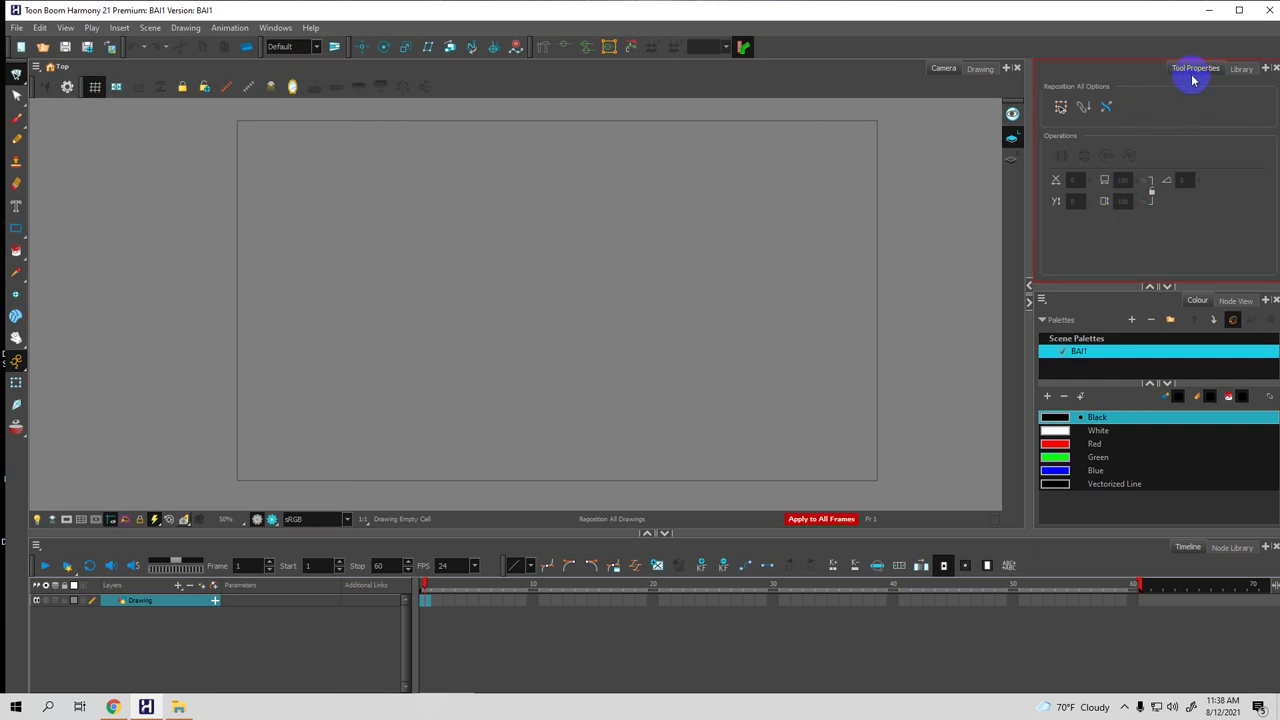
{"action": "left_click", "coordinate": [1242, 70]}
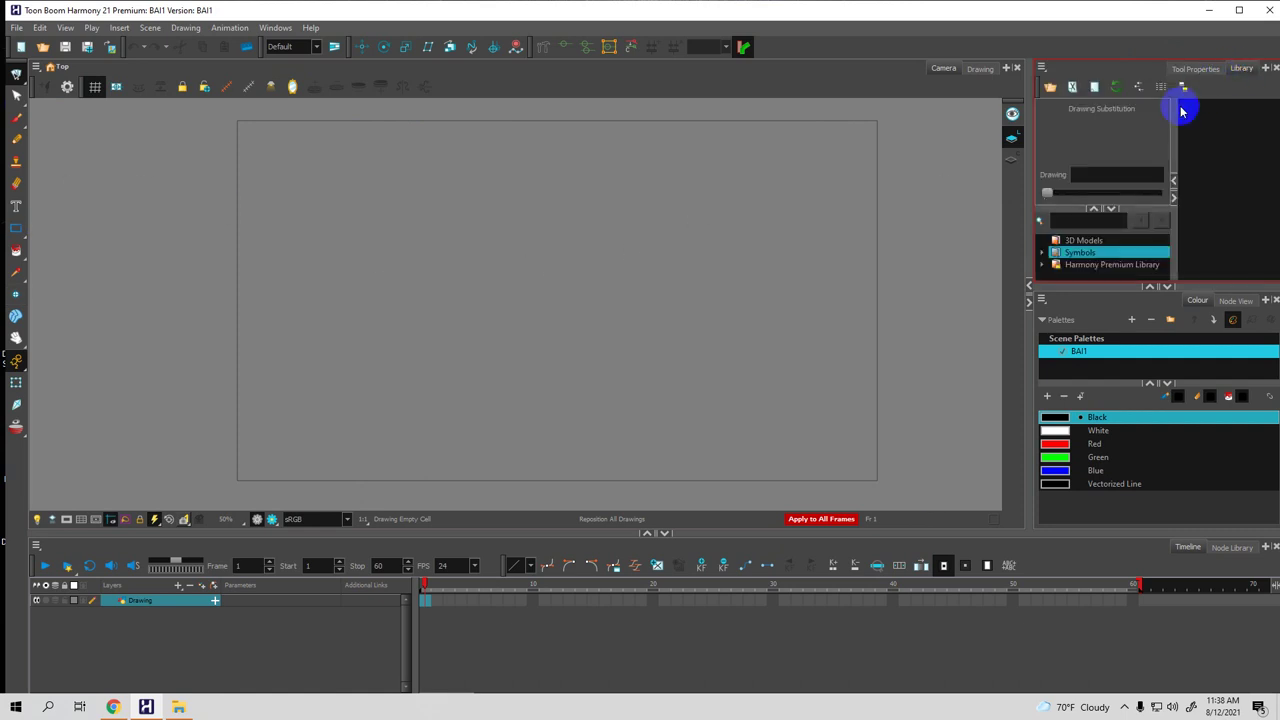
{"action": "left_click", "coordinate": [1108, 265]}
{"action": "double_click", "coordinate": [1108, 265]}
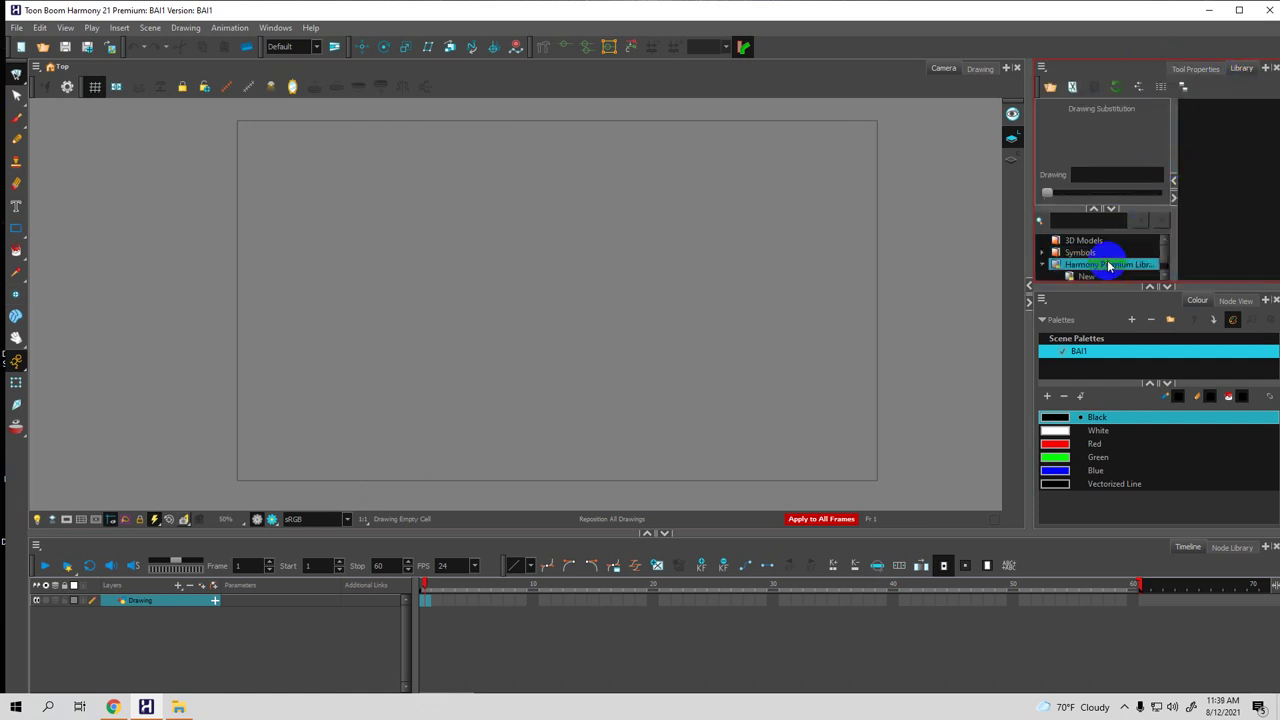
Collapse the Library's preview pane so the Drawing Substitution and folder list areas fill the panel's width
{"action": "left_click_drag", "start_coordinate": [1108, 212], "coordinate": [1123, 177]}
{"action": "left_click", "coordinate": [1215, 318]}
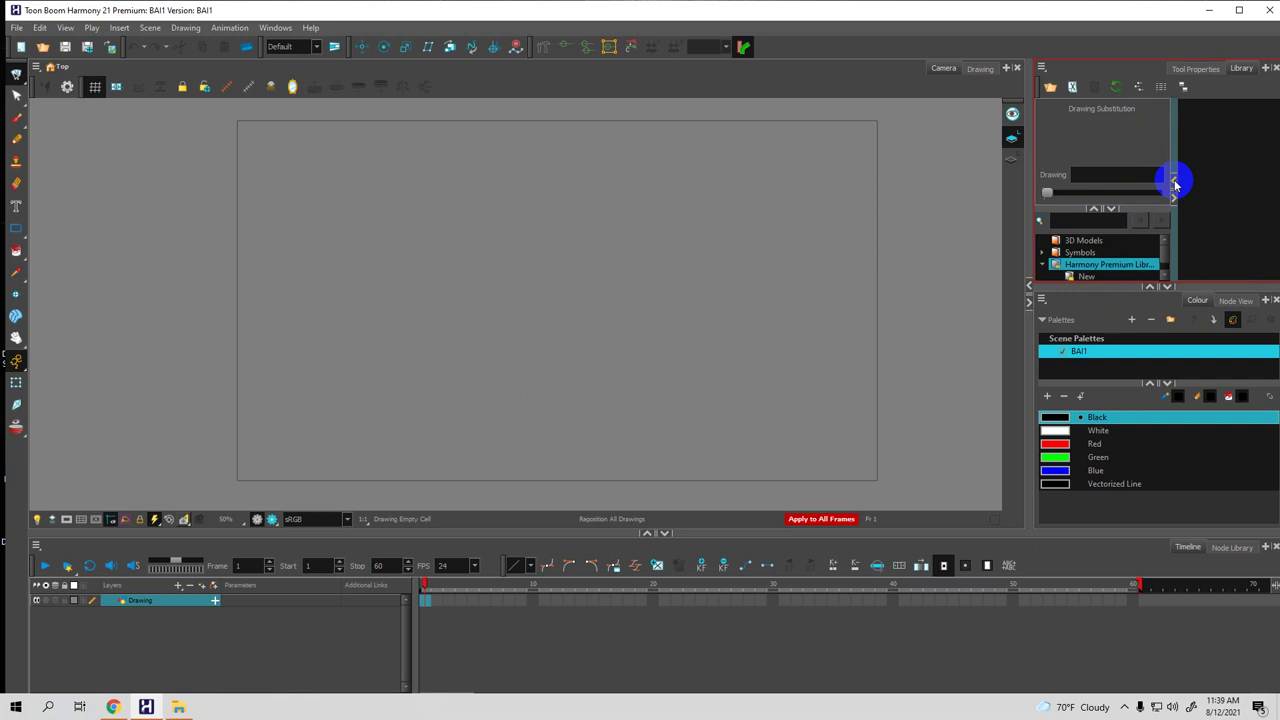
{"action": "mouse_move", "coordinate": [1175, 183]}
{"action": "left_mouse_down"}
{"action": "mouse_move", "coordinate": [1037, 195]}
{"action": "mouse_move", "coordinate": [1175, 203]}
{"action": "left_mouse_up"}
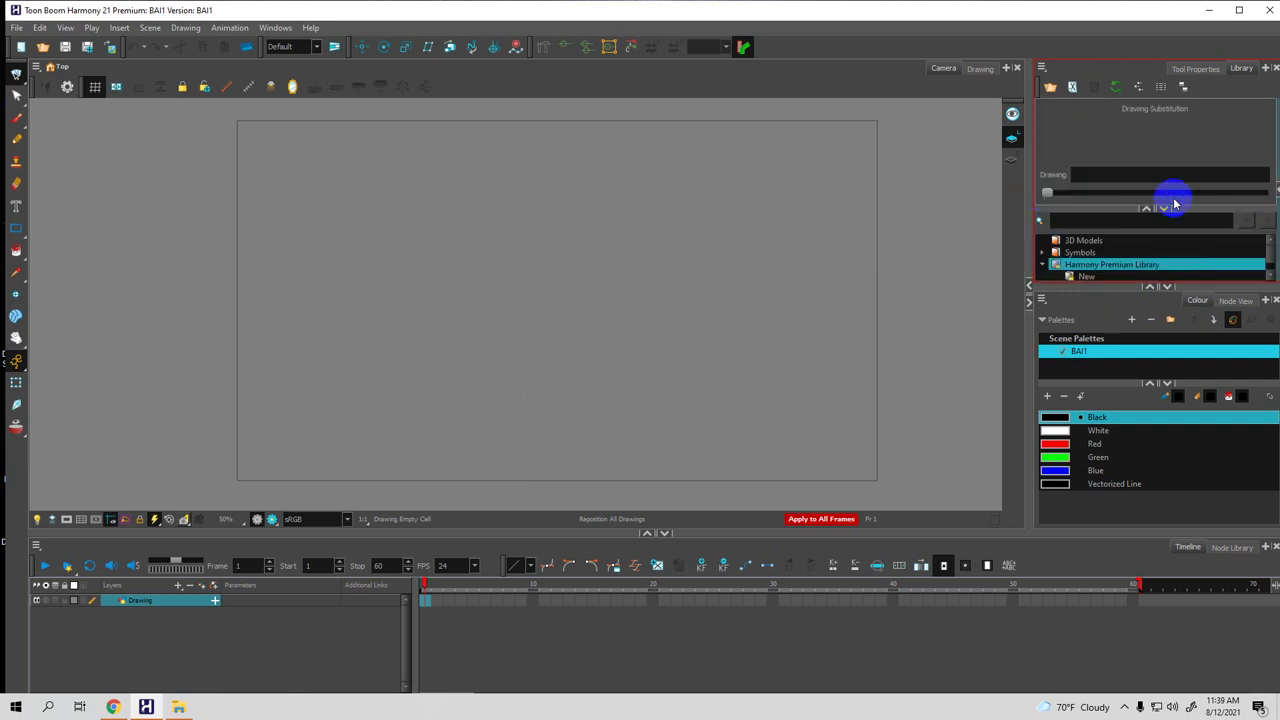
Show the Node View and rearrange the nodes so that Drawing sits directly above Composite
{"action": "left_click", "coordinate": [1230, 302]}
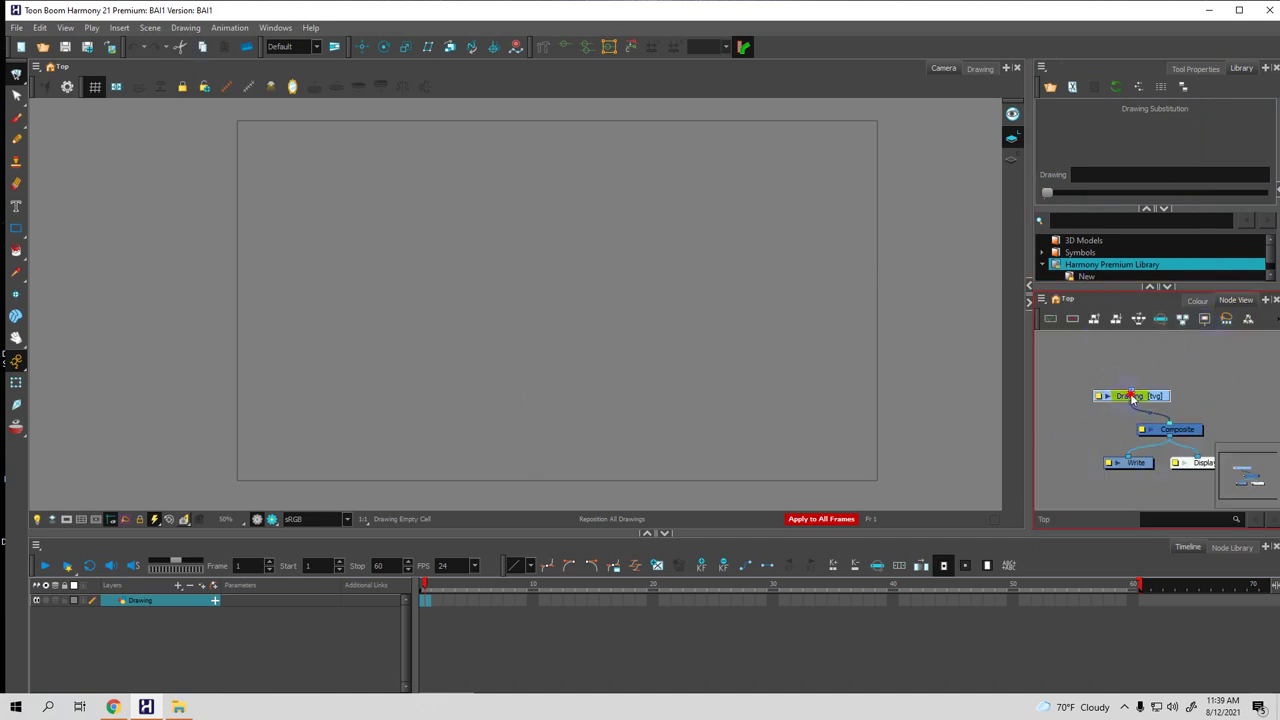
{"action": "left_click_drag", "start_coordinate": [1130, 397], "coordinate": [1168, 380]}
{"action": "mouse_move", "coordinate": [1158, 432]}
{"action": "left_mouse_down"}
{"action": "mouse_move", "coordinate": [1108, 462]}
{"action": "mouse_move", "coordinate": [1180, 425]}
{"action": "mouse_move", "coordinate": [1148, 425]}
{"action": "mouse_move", "coordinate": [1168, 381]}
{"action": "mouse_move", "coordinate": [1146, 371]}
{"action": "left_mouse_up"}
{"action": "left_click", "coordinate": [1175, 382]}
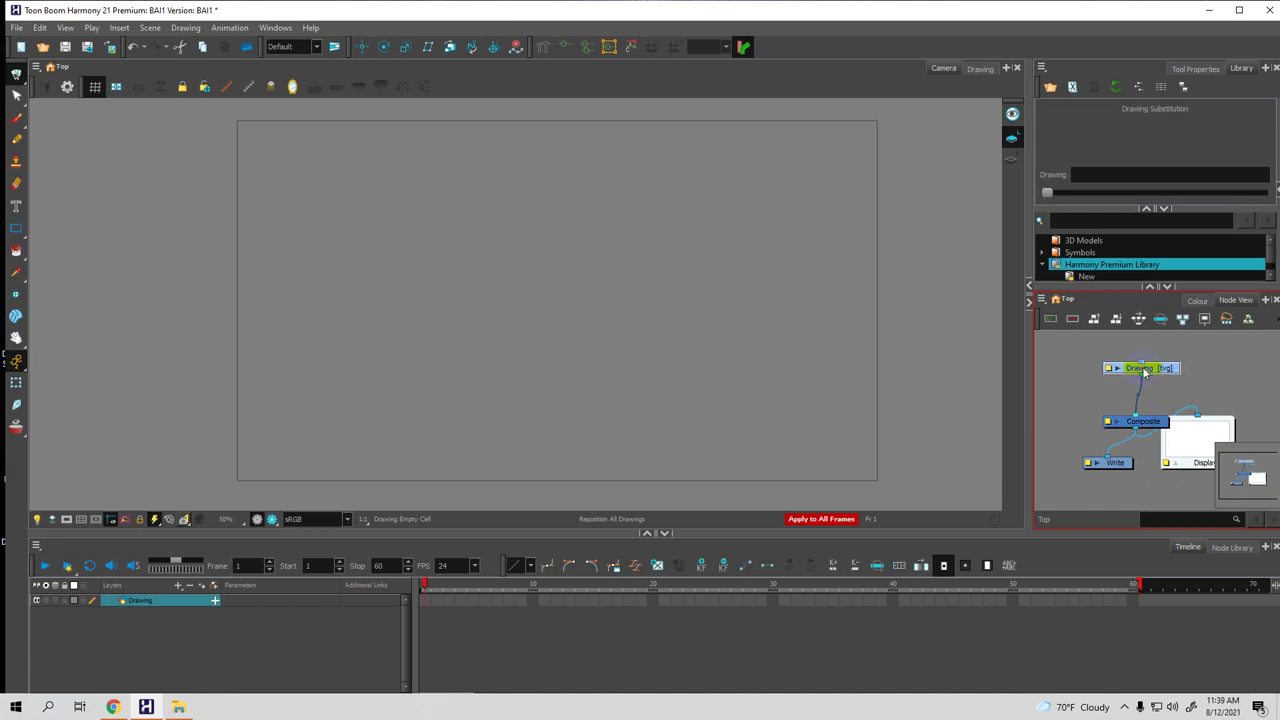
Activate the Timeline view and check its first frames and frame rate setting
{"action": "left_click", "coordinate": [1195, 554]}
{"action": "left_click_drag", "start_coordinate": [437, 604], "coordinate": [427, 601]}
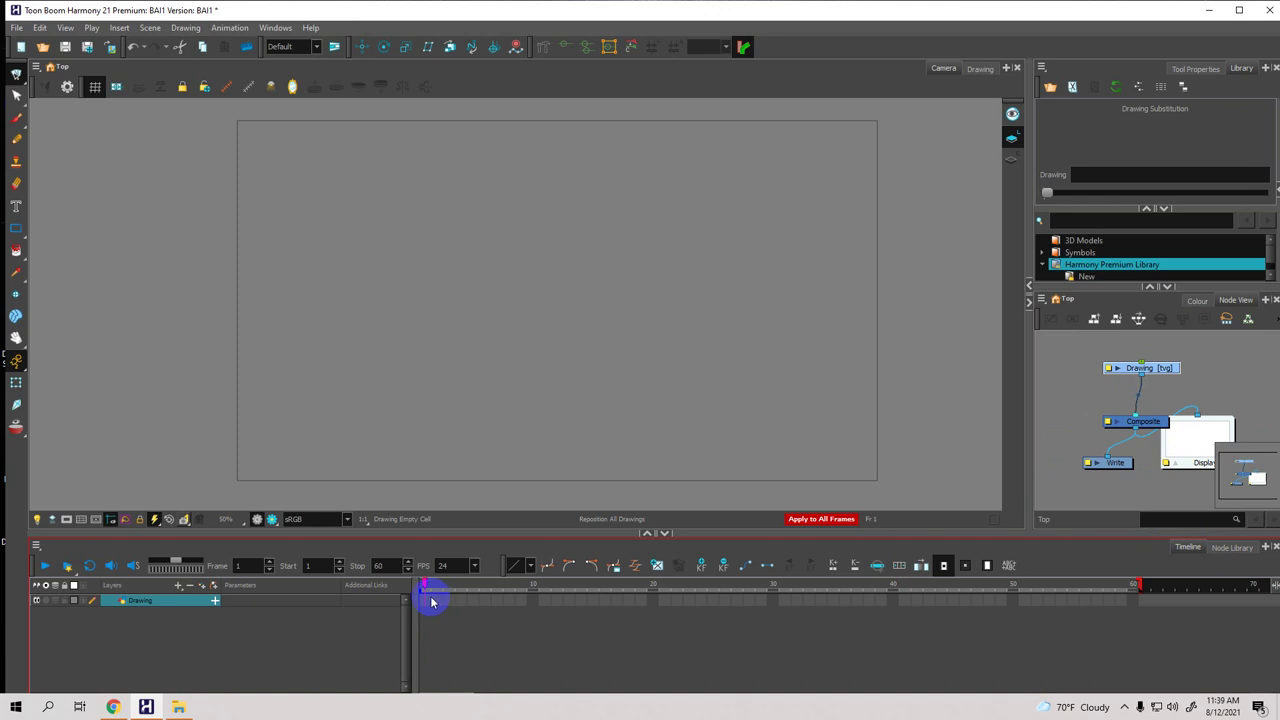
{"action": "double_click", "coordinate": [445, 567]}
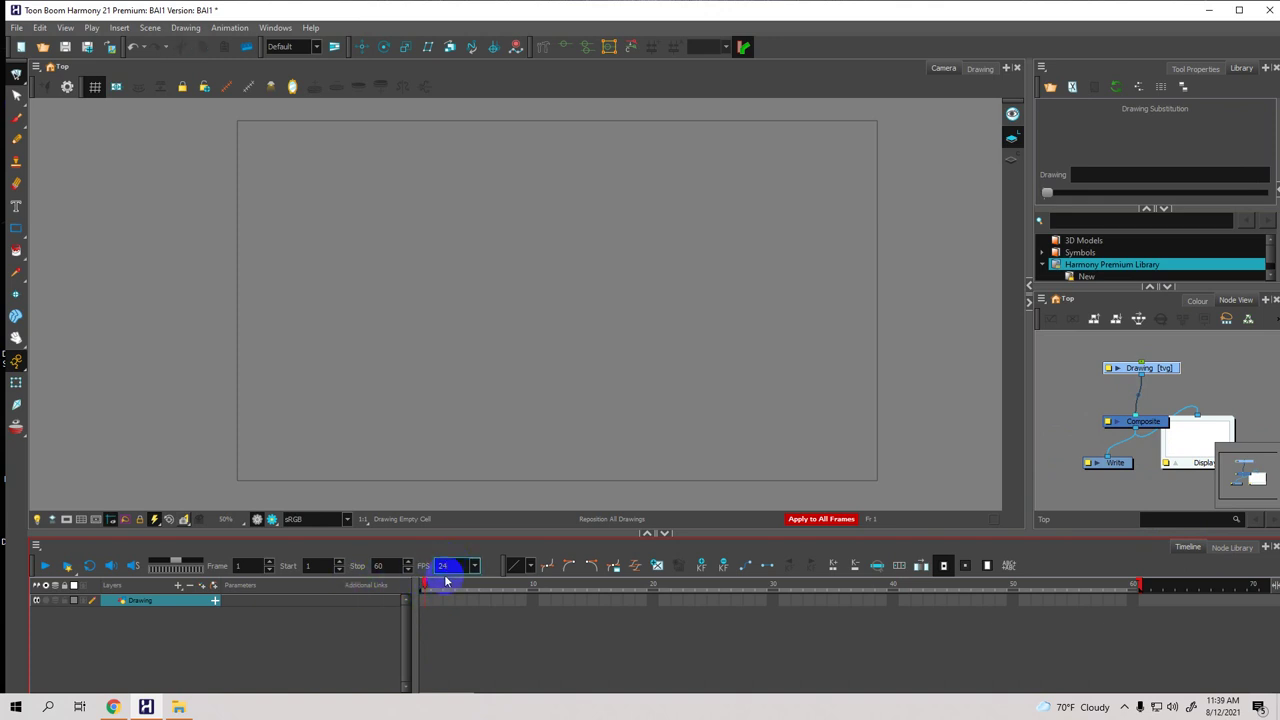
{"action": "key", "text": "Return"}
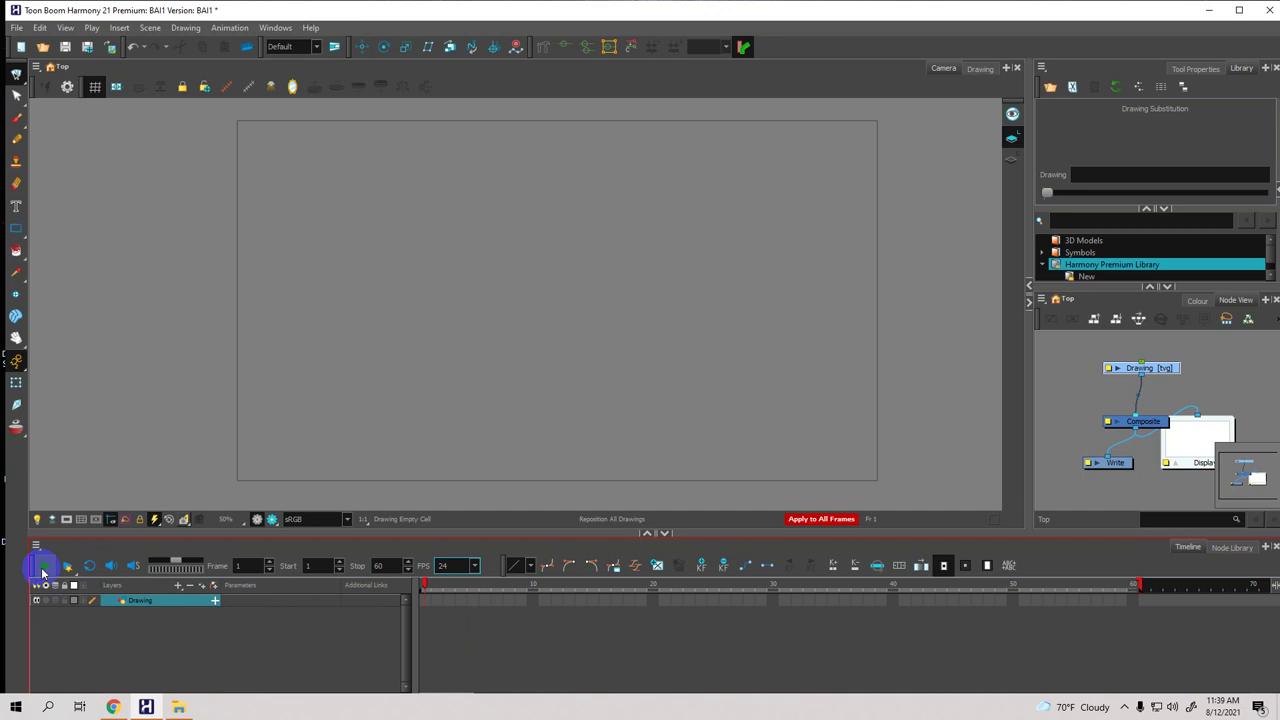
Go over the Timeline's playback controls, including Play Forward, render-and-play and loop
{"action": "left_click", "coordinate": [43, 566]}
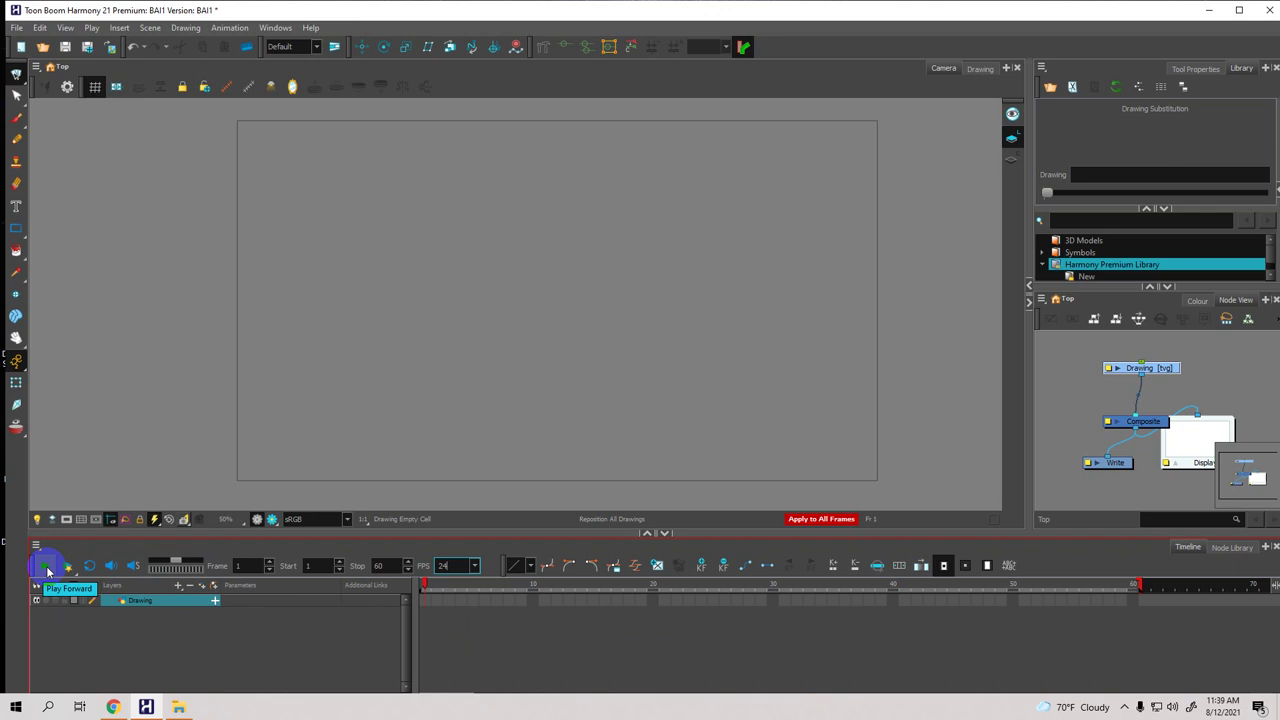
{"action": "left_click", "coordinate": [46, 569]}
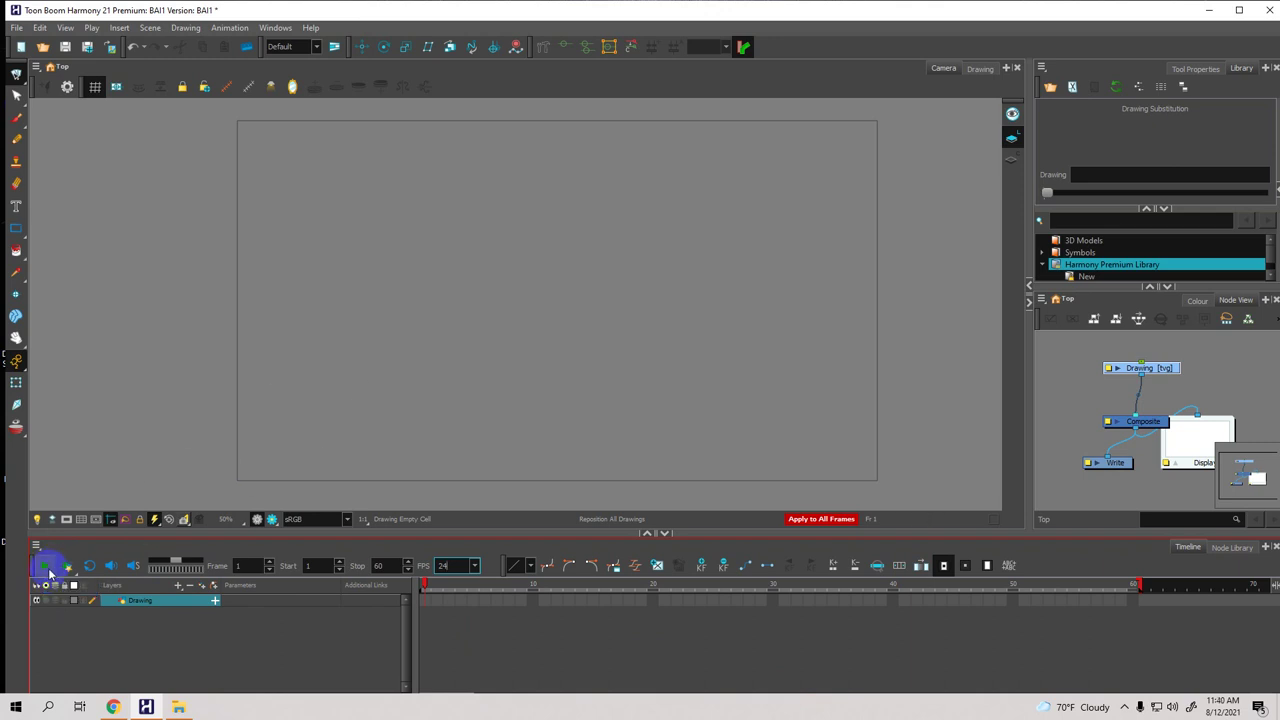
{"action": "left_click", "coordinate": [61, 565]}
{"action": "left_click", "coordinate": [89, 567]}
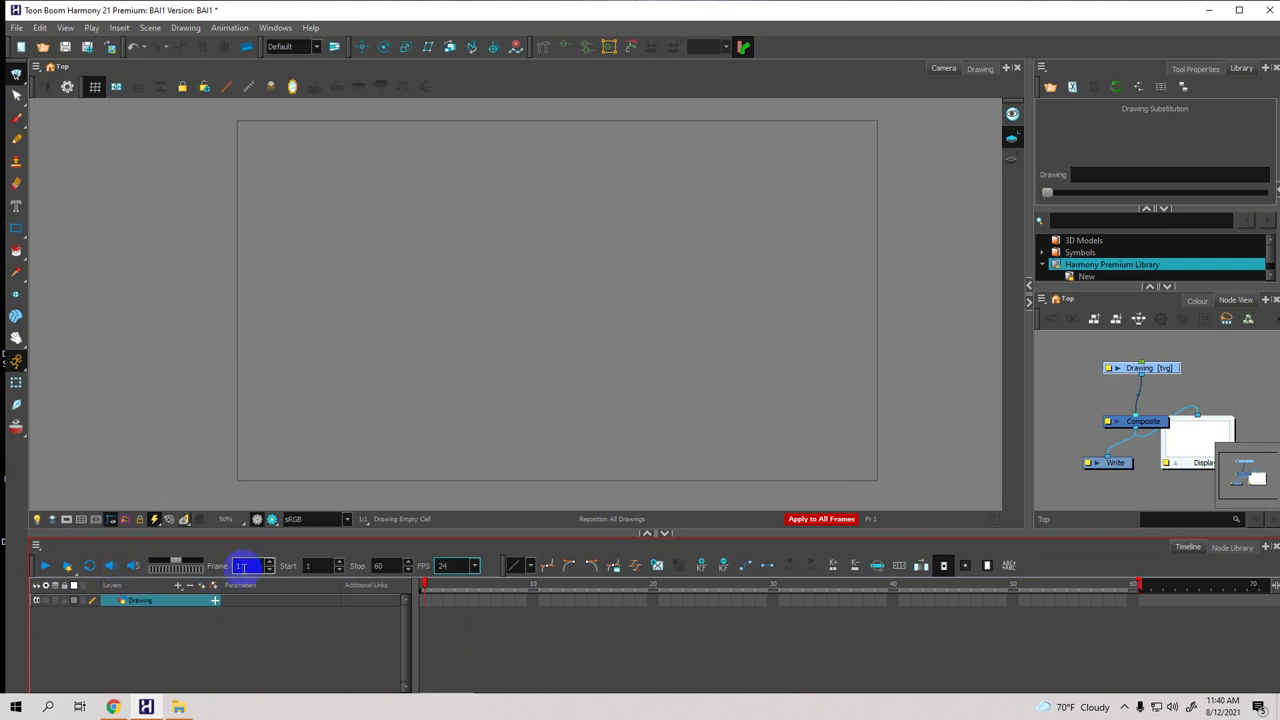
Examine the current frame and start frame settings and select the Drawing layer's first frame
{"action": "left_click", "coordinate": [316, 566]}
{"action": "left_click", "coordinate": [240, 566]}
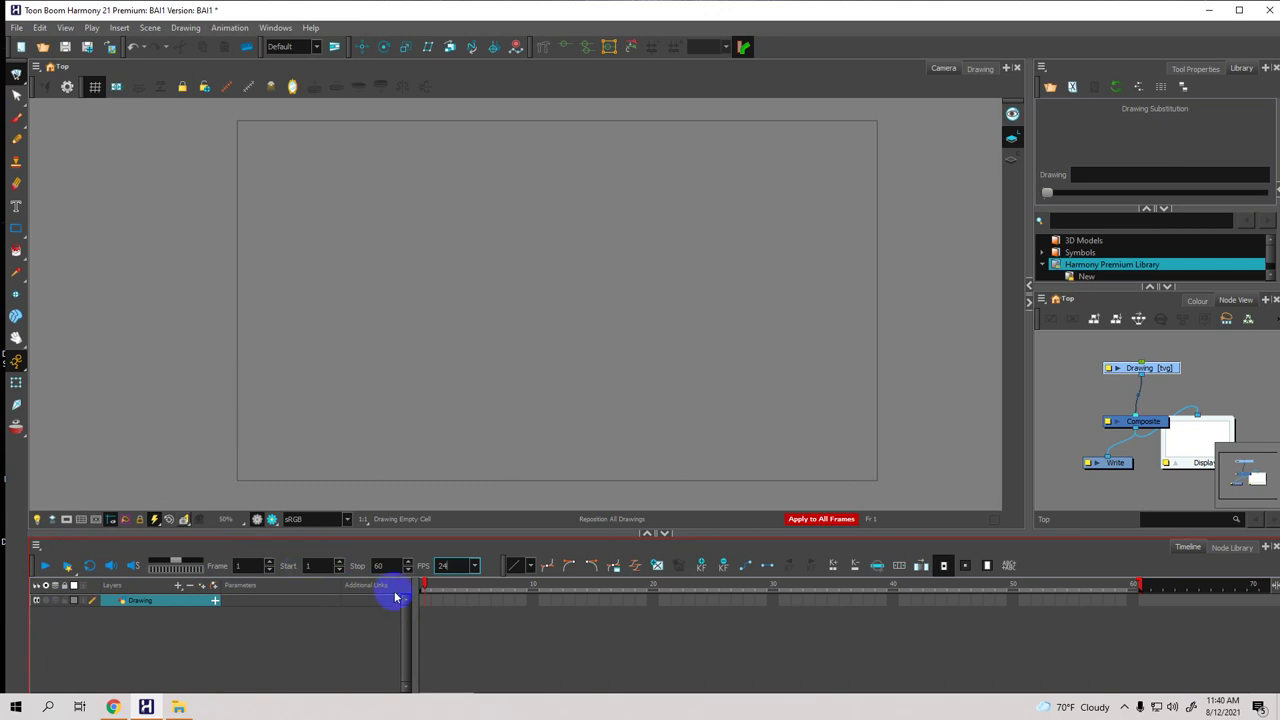
{"action": "left_click", "coordinate": [433, 587]}
{"action": "mouse_move", "coordinate": [435, 587]}
{"action": "left_mouse_down"}
{"action": "mouse_move", "coordinate": [543, 586]}
{"action": "mouse_move", "coordinate": [419, 596]}
{"action": "left_mouse_up"}
Review the playback range settings and enter a stop frame of 60 and a frame rate of 24 FPS
{"action": "double_click", "coordinate": [246, 565]}
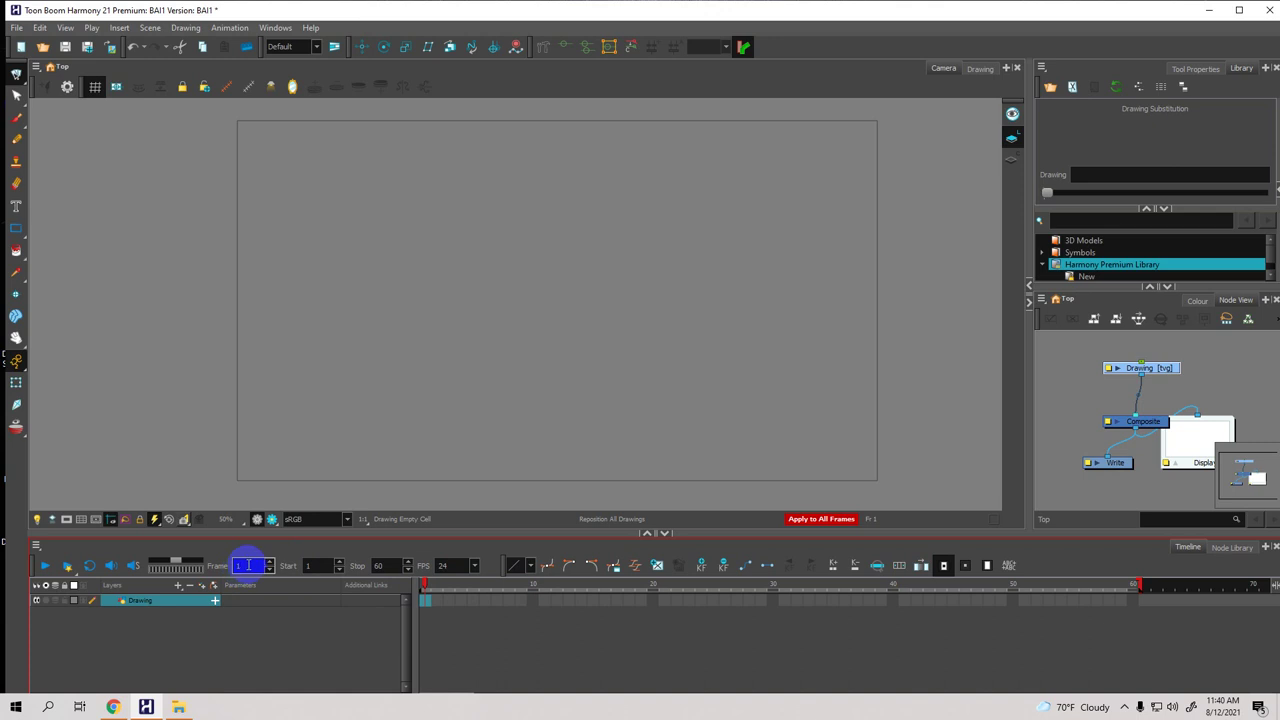
{"action": "double_click", "coordinate": [312, 566]}
{"action": "double_click", "coordinate": [379, 566]}
{"action": "type", "text": "60"}
{"action": "double_click", "coordinate": [455, 565]}
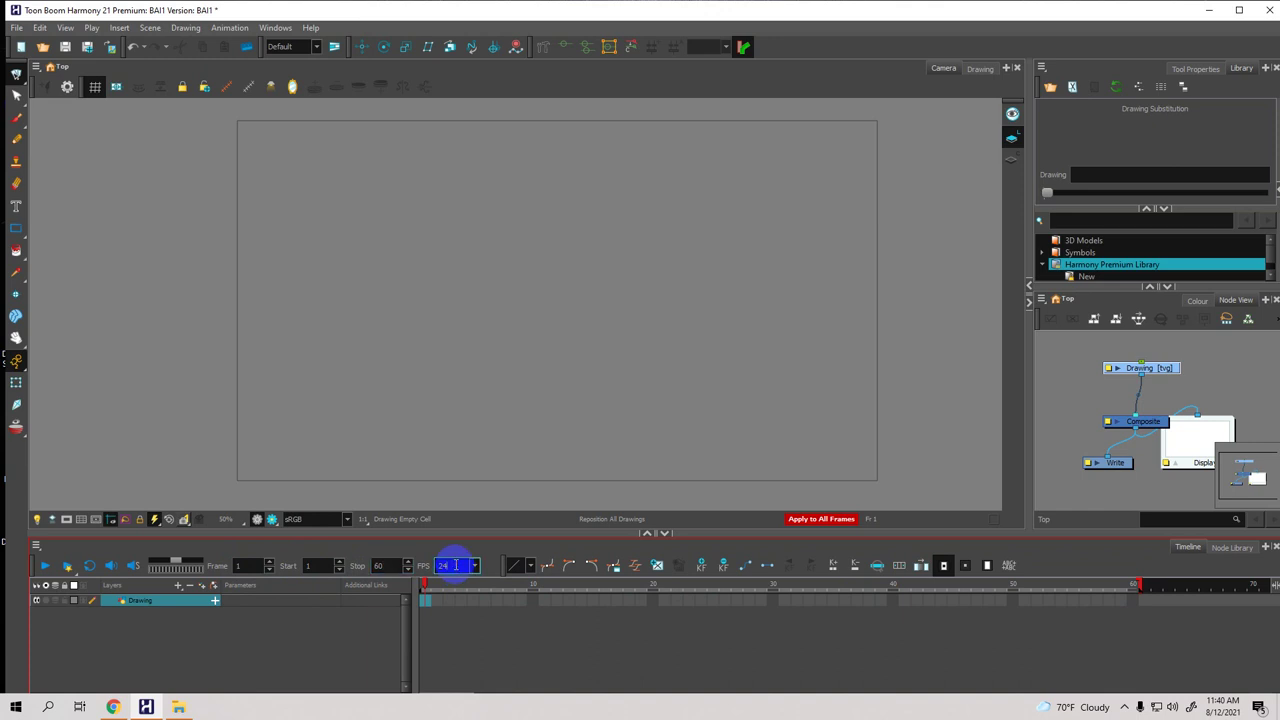
{"action": "type", "text": "24"}
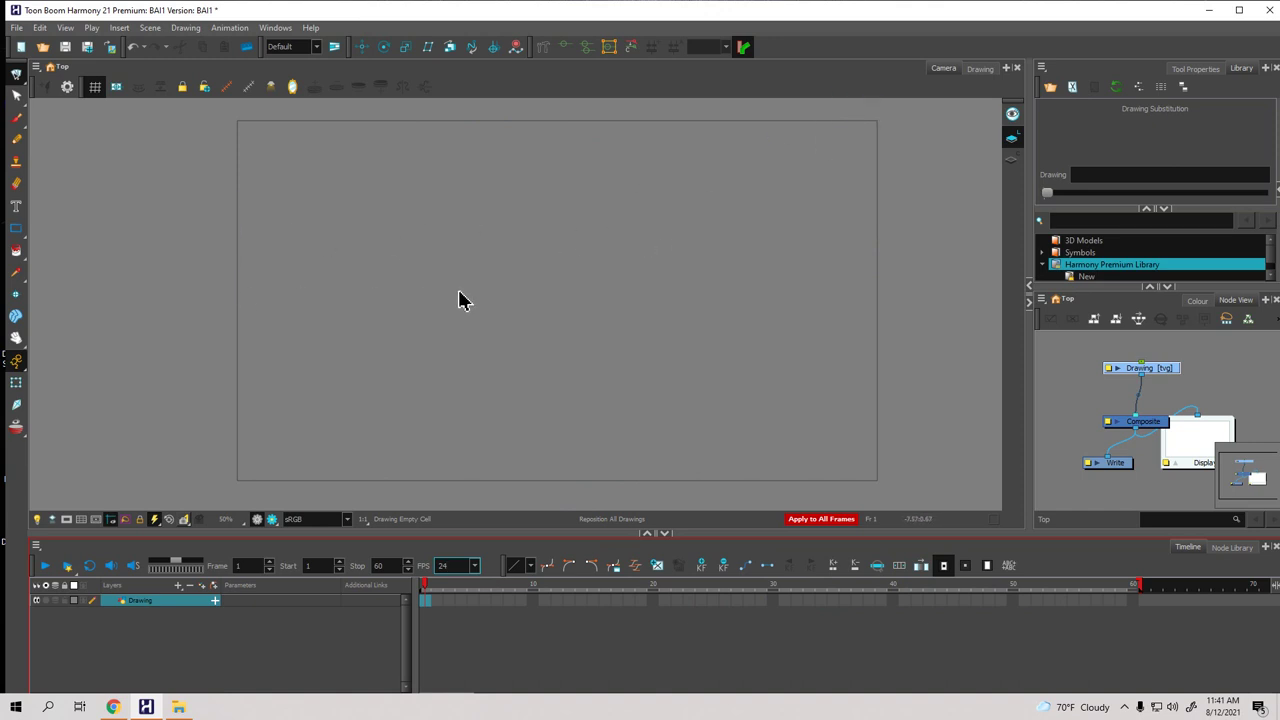
Switch to the Drawing view and enlarge it vertically by reducing the Timeline panel's height
{"action": "left_click", "coordinate": [975, 70]}
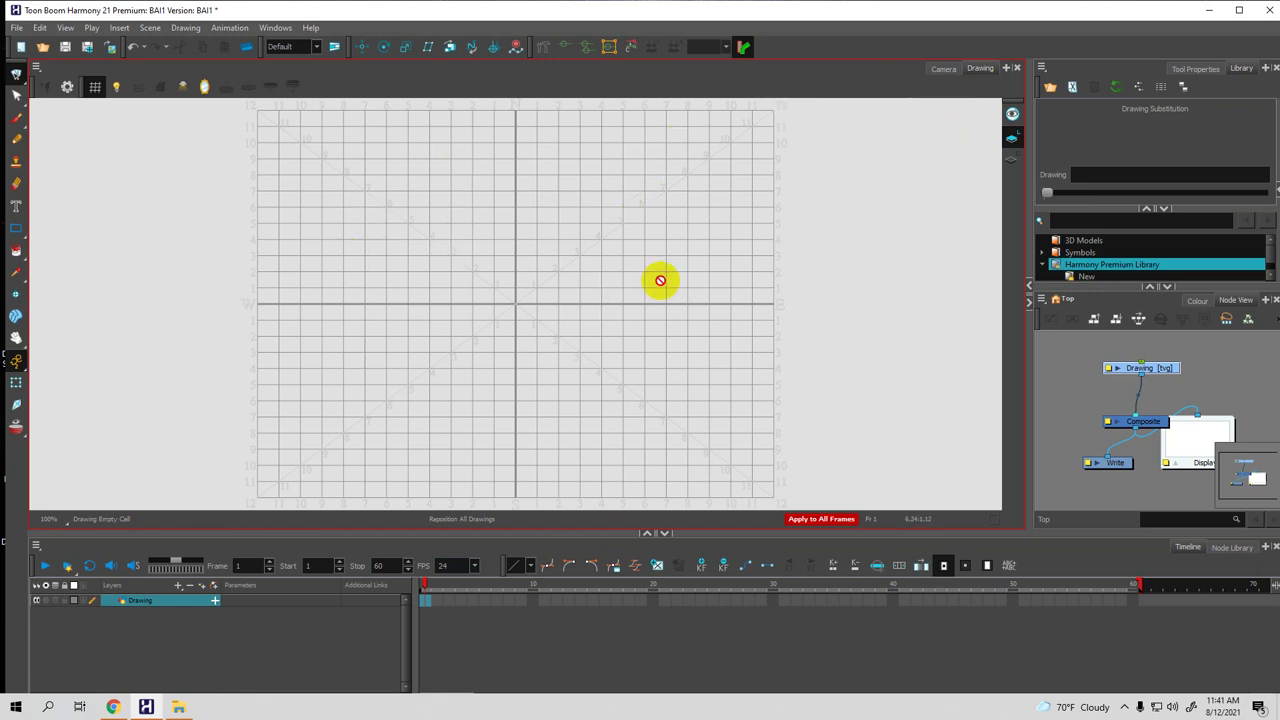
{"action": "left_click_drag", "start_coordinate": [523, 529], "coordinate": [518, 546]}
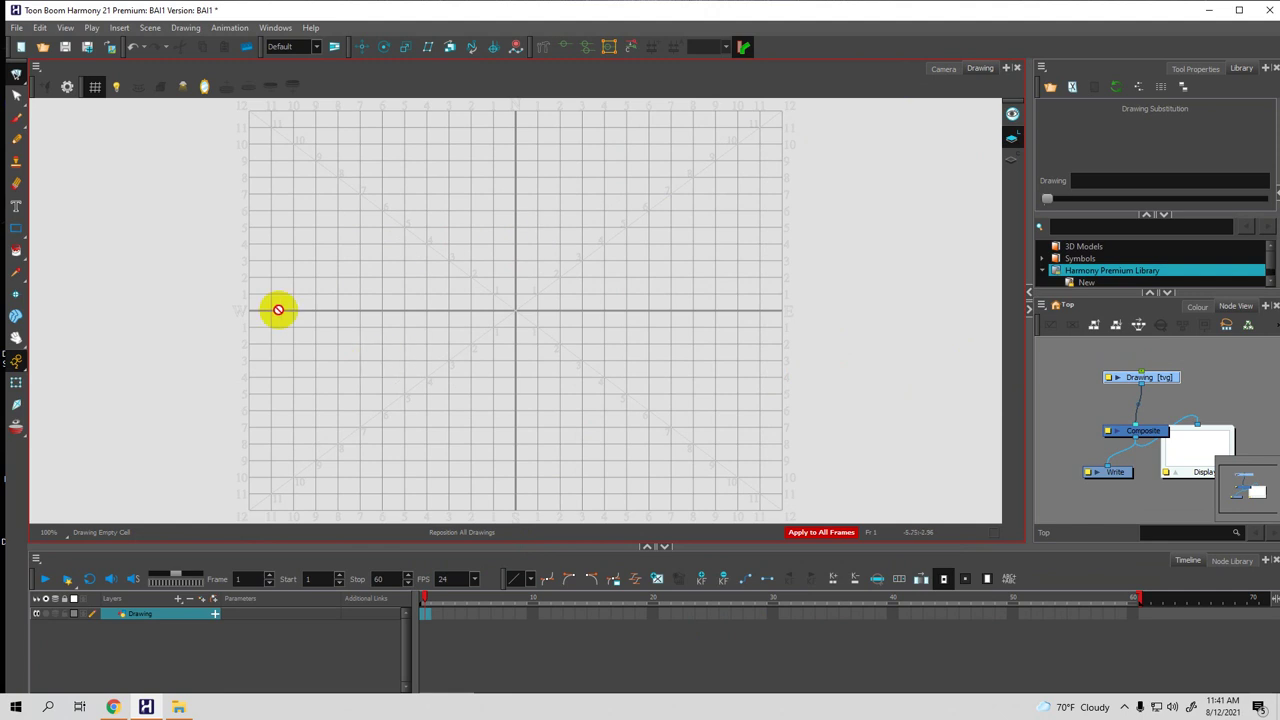
Expand the Library and Node View panels across the workspace and restore the Drawing view, twice
{"action": "left_click_drag", "start_coordinate": [1029, 306], "coordinate": [1028, 290]}
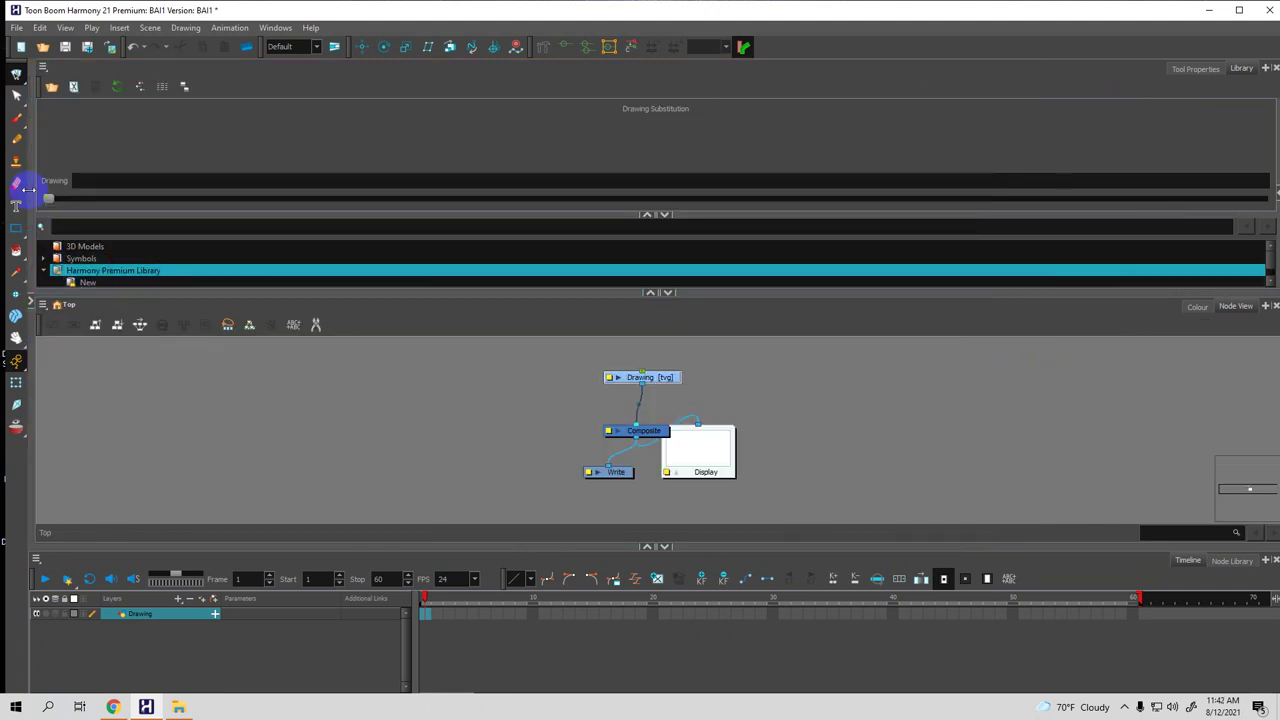
{"action": "left_click", "coordinate": [29, 305]}
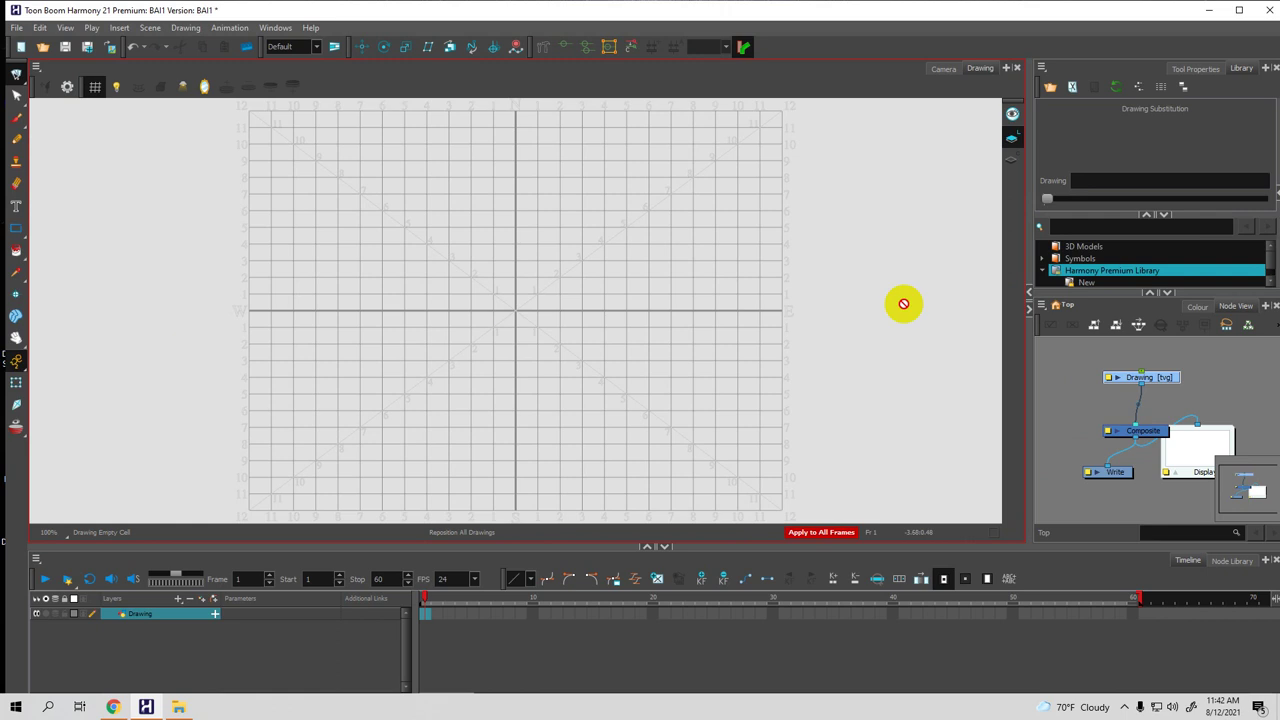
{"action": "left_click", "coordinate": [1029, 293]}
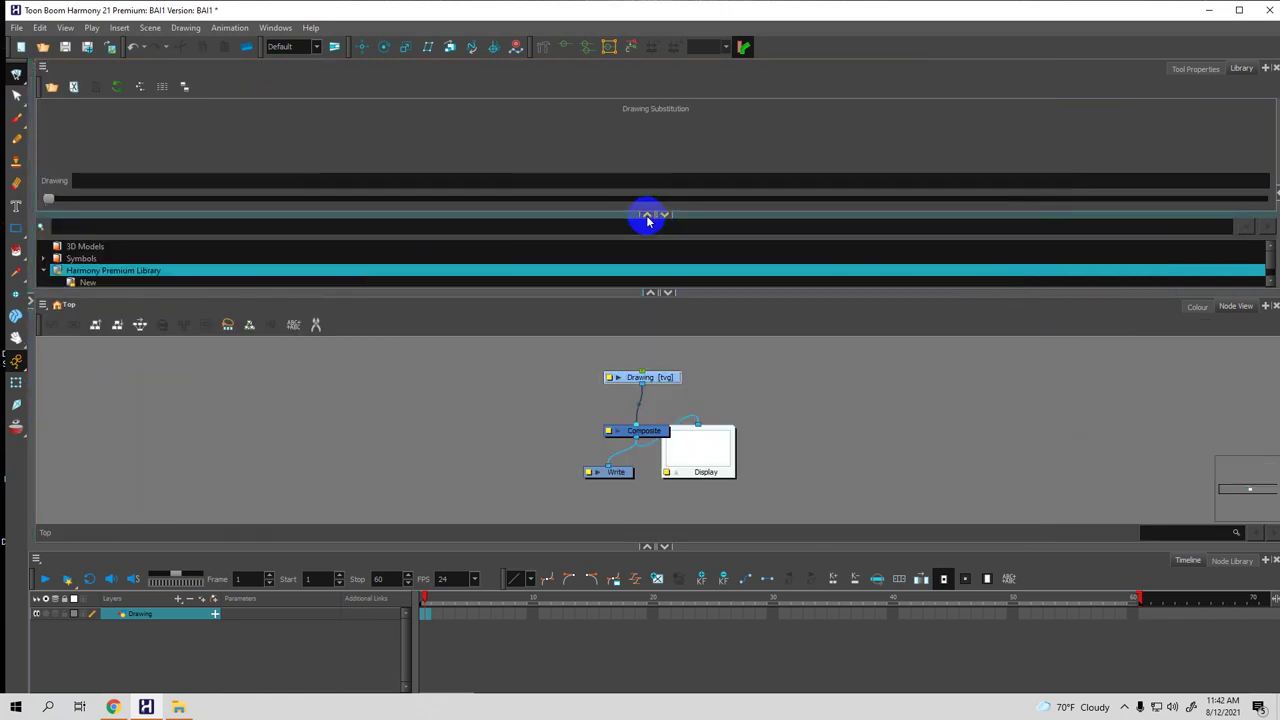
{"action": "left_click", "coordinate": [31, 305]}
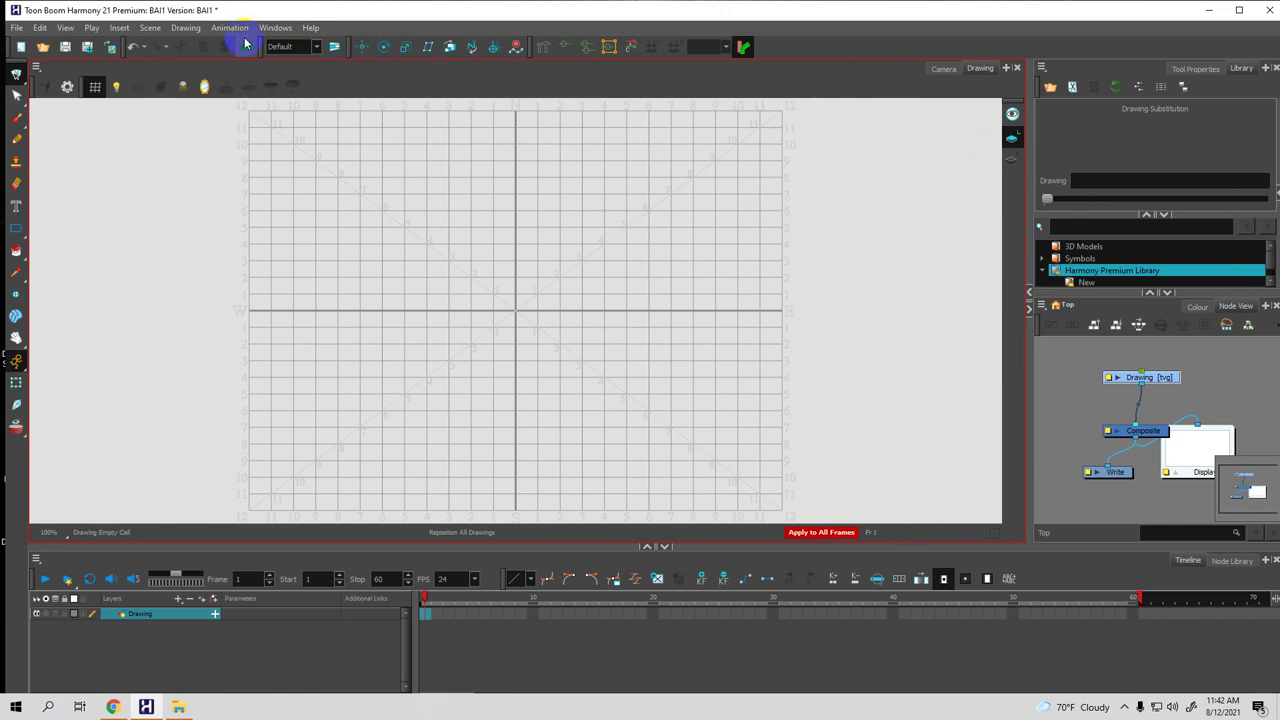
Examine the list of views that can be opened, then open the Camera view in a separate window and close it
{"action": "left_click", "coordinate": [272, 28]}
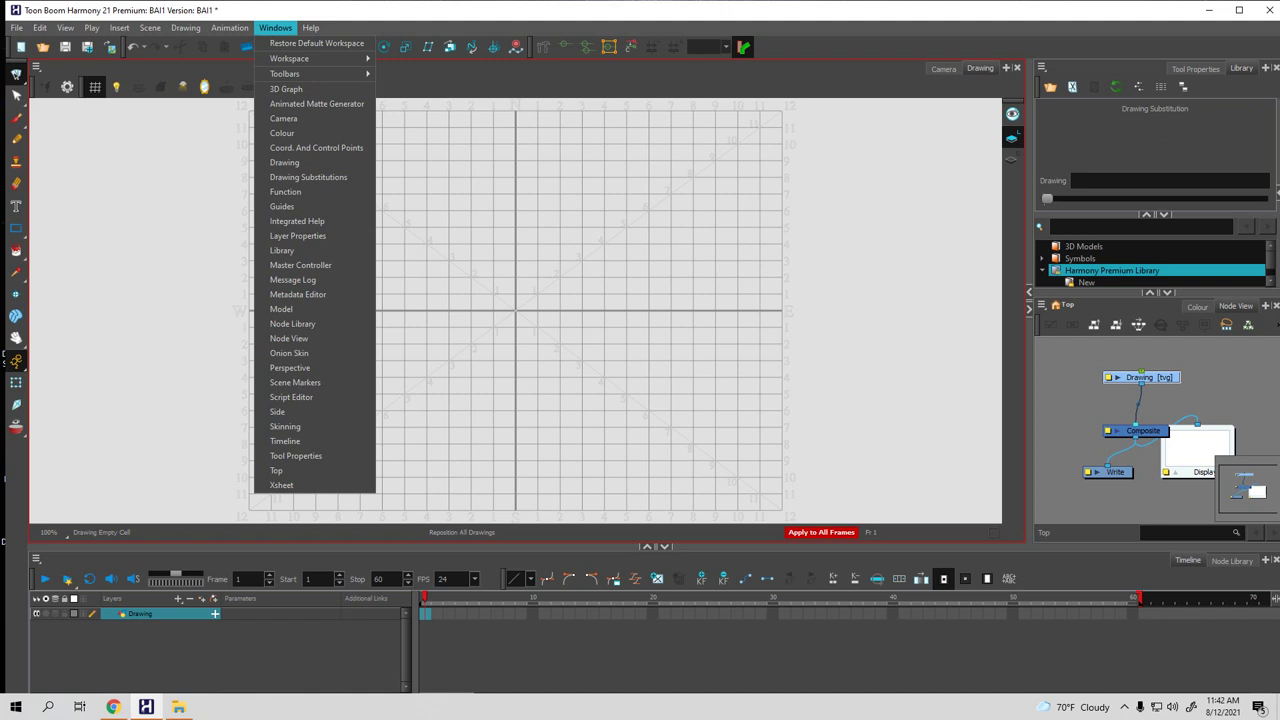
{"action": "left_click", "coordinate": [278, 28]}
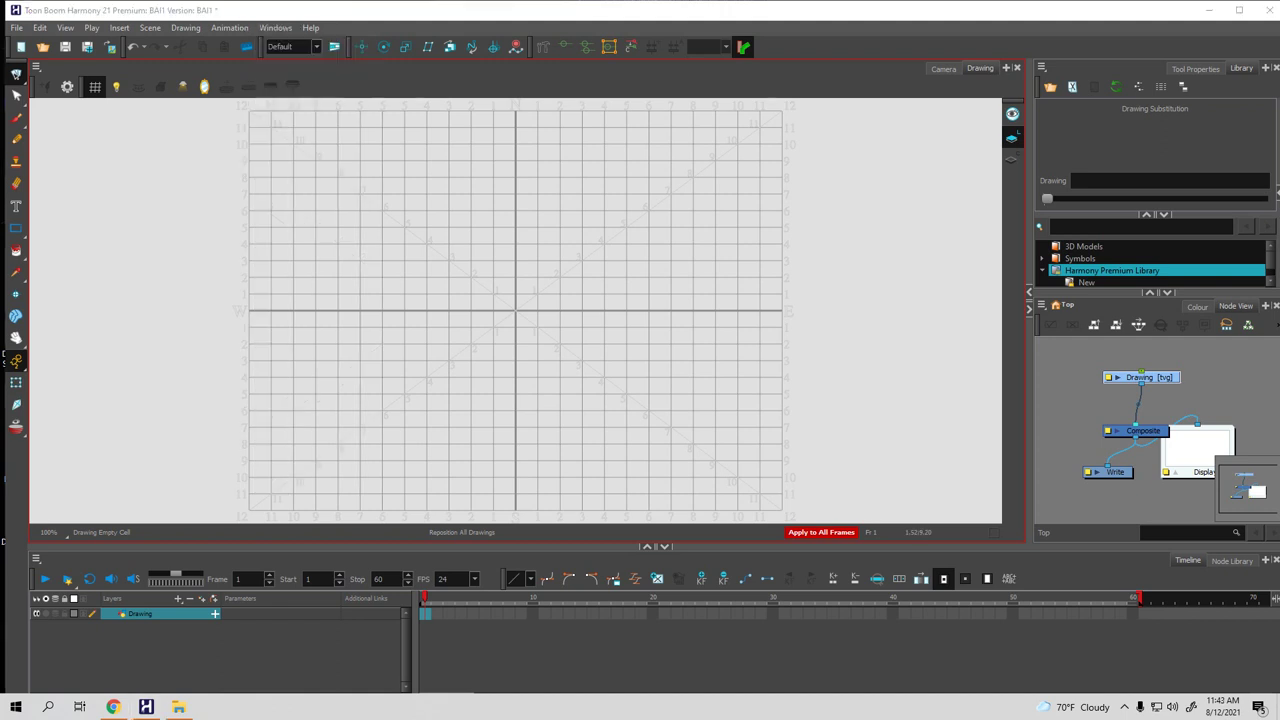
{"action": "left_click", "coordinate": [276, 30]}
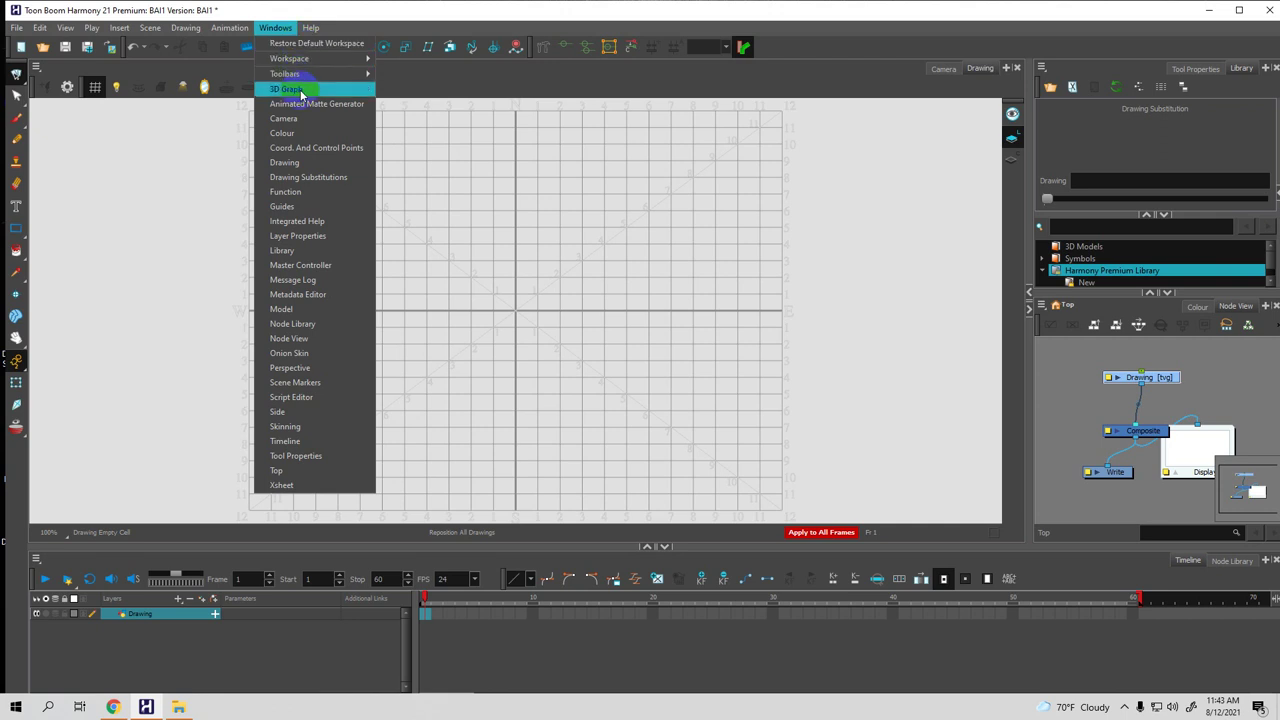
{"action": "mouse_move", "coordinate": [293, 62]}
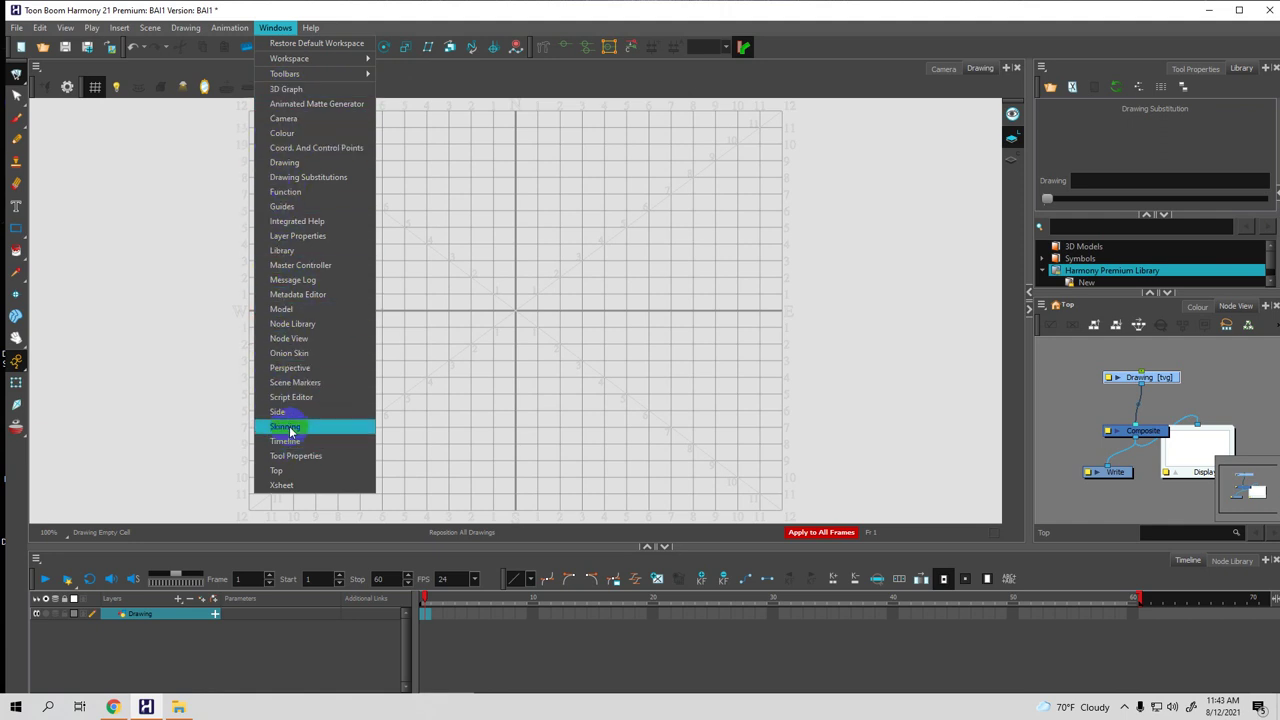
{"action": "left_click", "coordinate": [282, 117]}
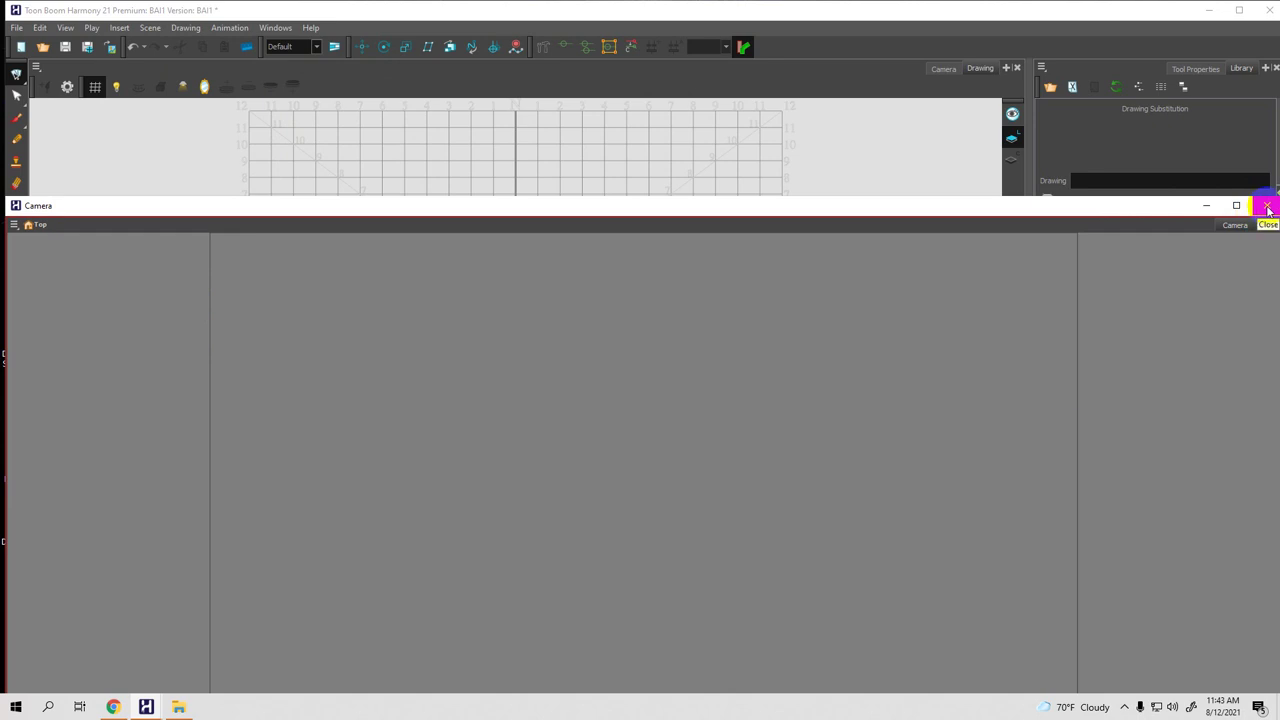
{"action": "left_click", "coordinate": [1267, 206]}
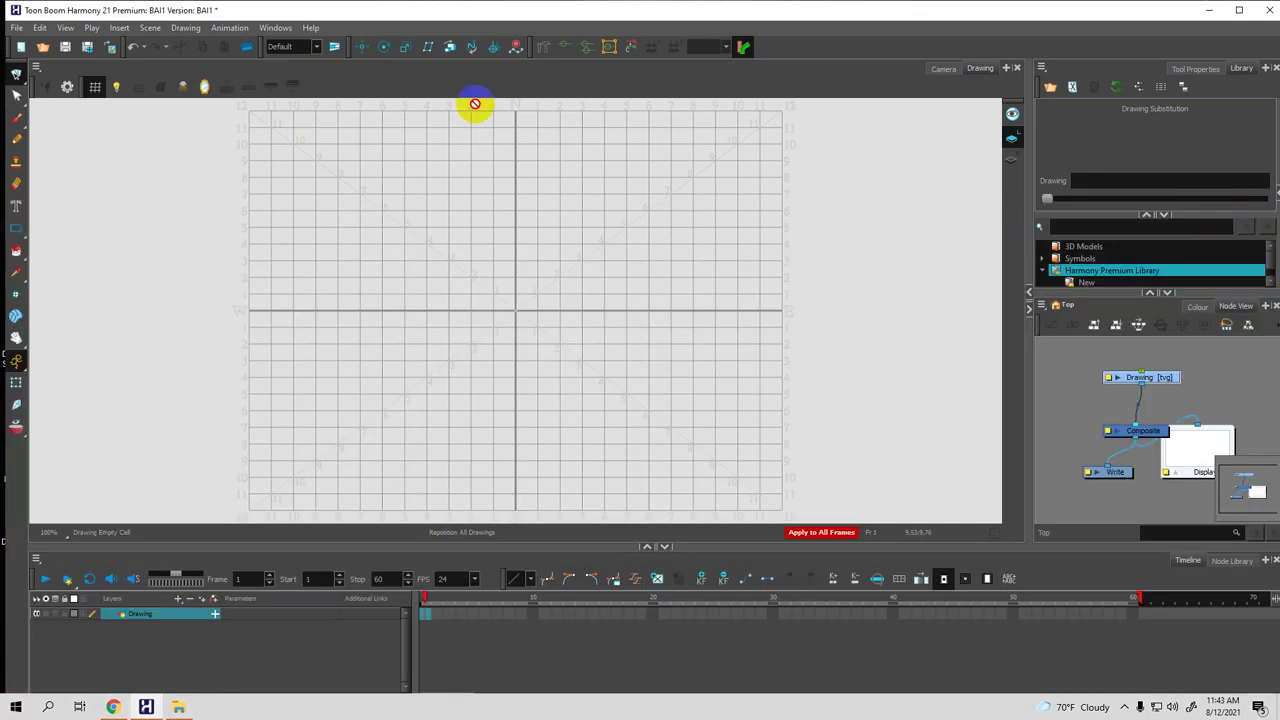
Open the Master Controller view in a floating window, look at it and close it
{"action": "left_click", "coordinate": [276, 28]}
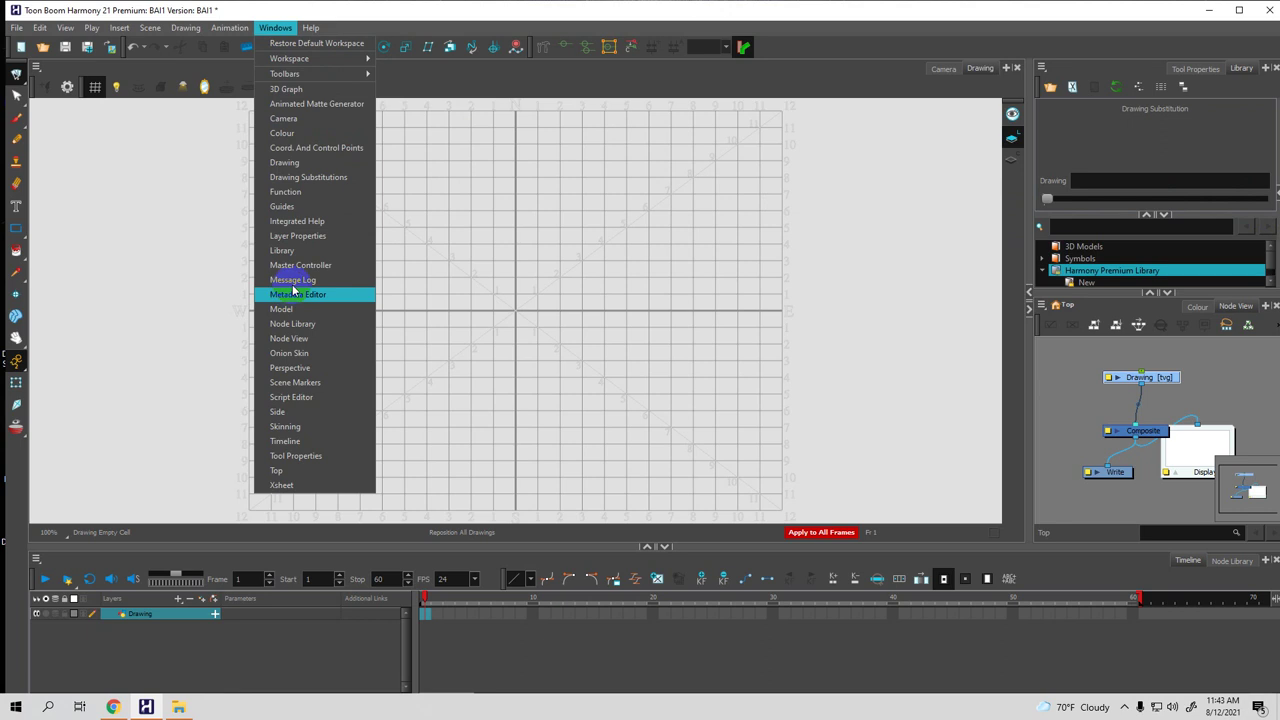
{"action": "left_click", "coordinate": [316, 266]}
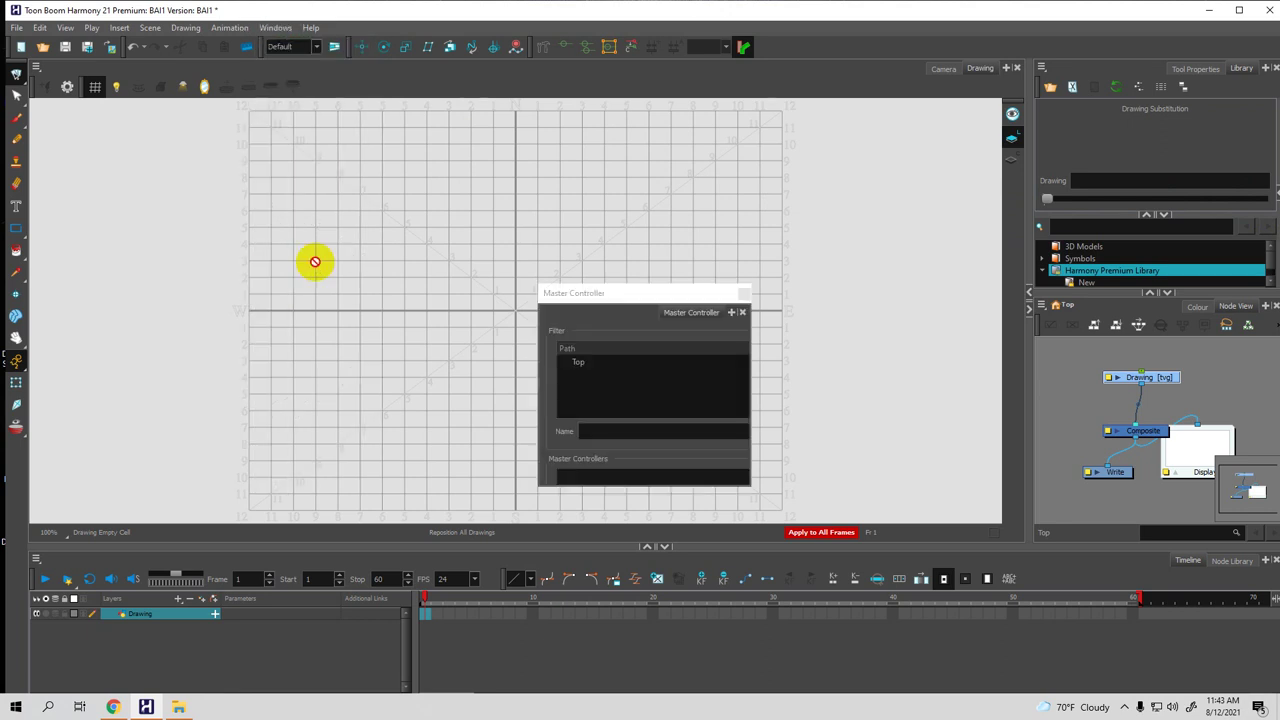
{"action": "left_click", "coordinate": [743, 293]}
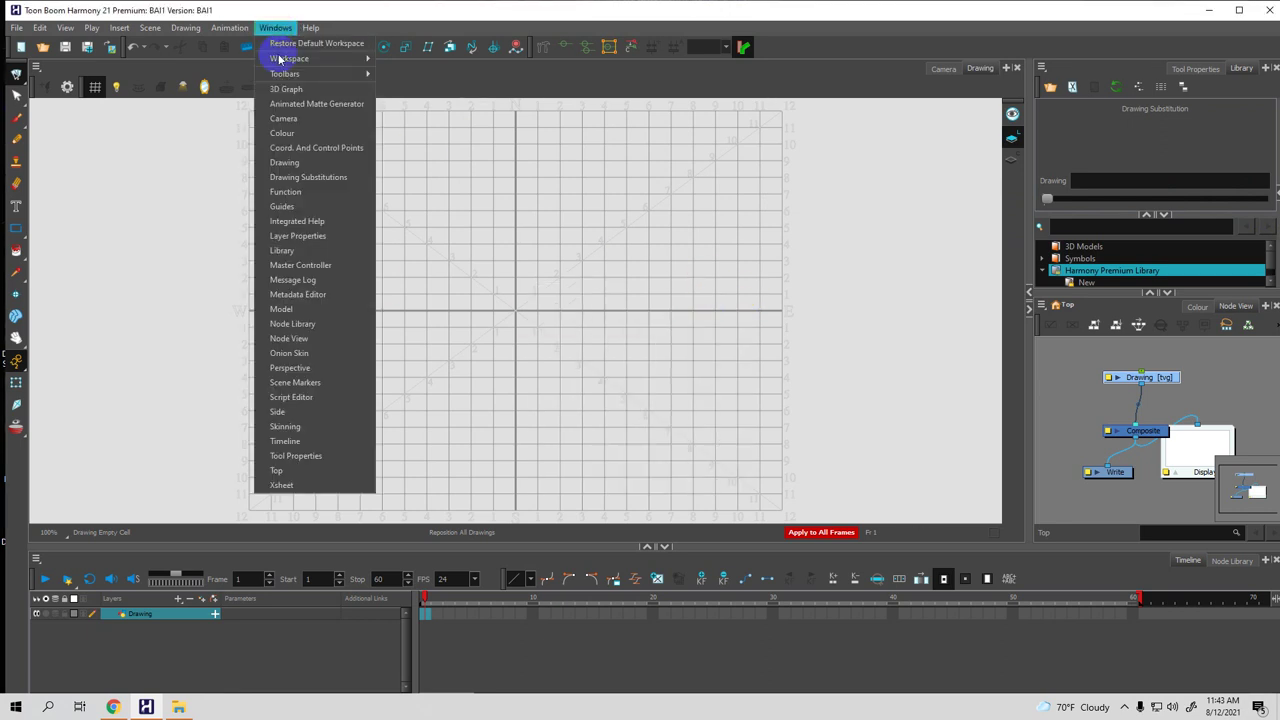
Open the Model view in a floating window, reposition it over the Drawing view and close it
{"action": "left_click", "coordinate": [285, 309]}
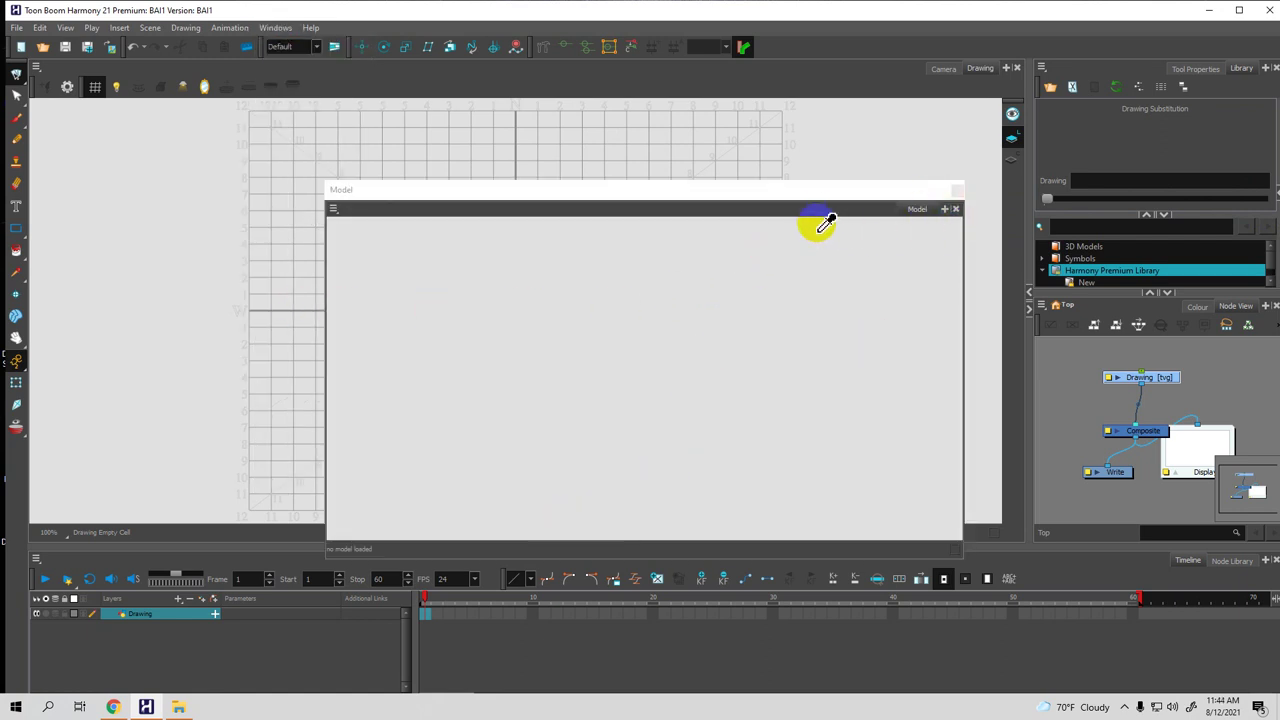
{"action": "left_click_drag", "start_coordinate": [809, 191], "coordinate": [766, 144]}
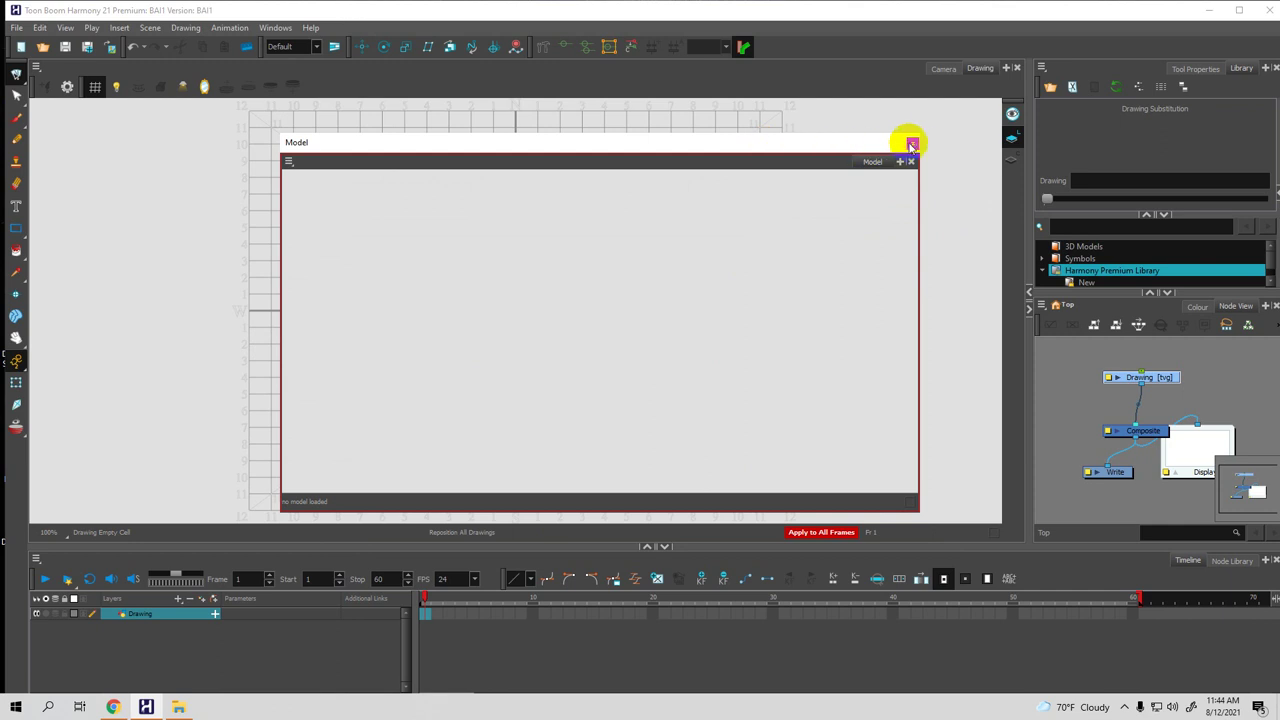
{"action": "left_click", "coordinate": [912, 144]}
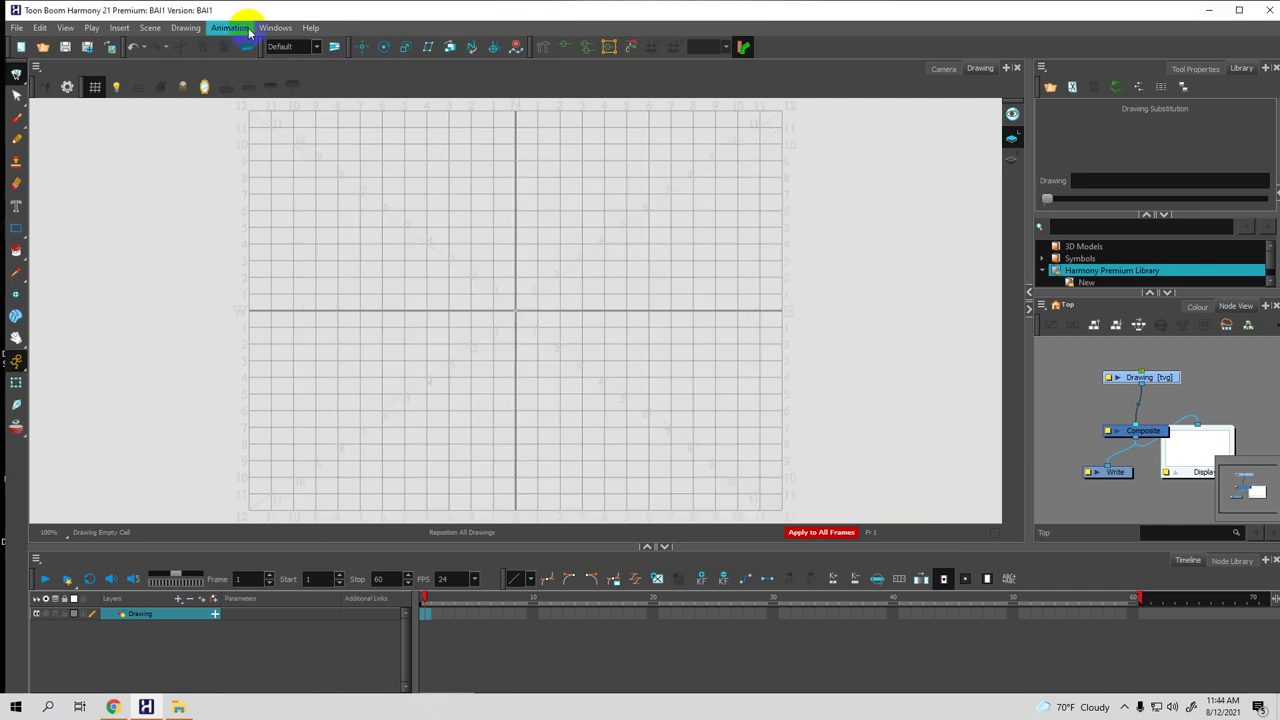
Examine the available editing, view, playback, insert, scene, drawing and animation commands
{"action": "left_click", "coordinate": [230, 30]}
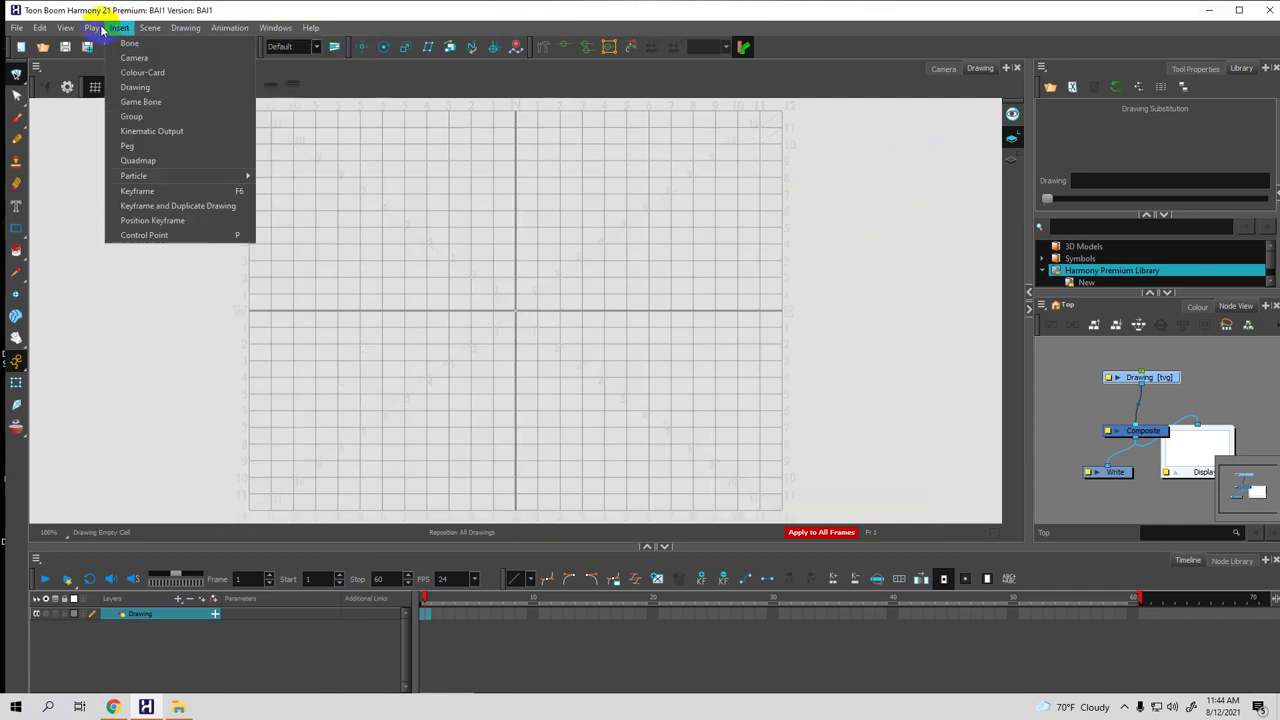
{"action": "mouse_move", "coordinate": [40, 28]}
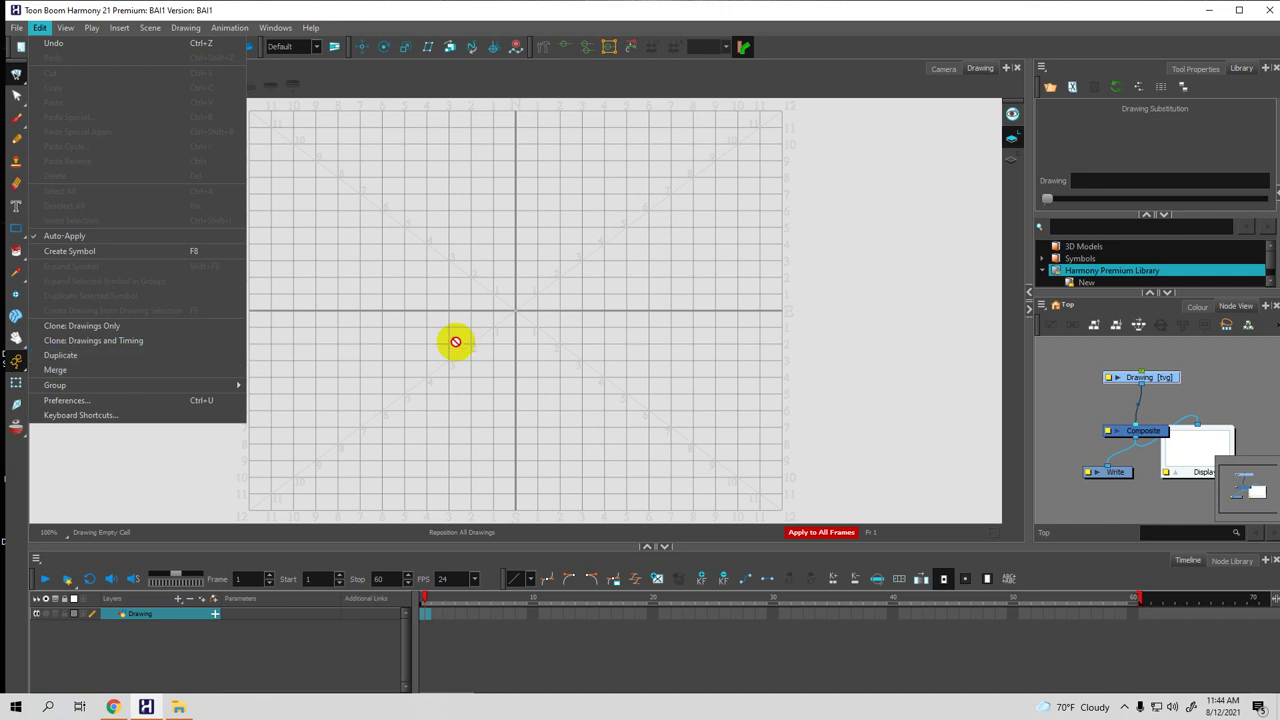
{"action": "left_click", "coordinate": [916, 337]}
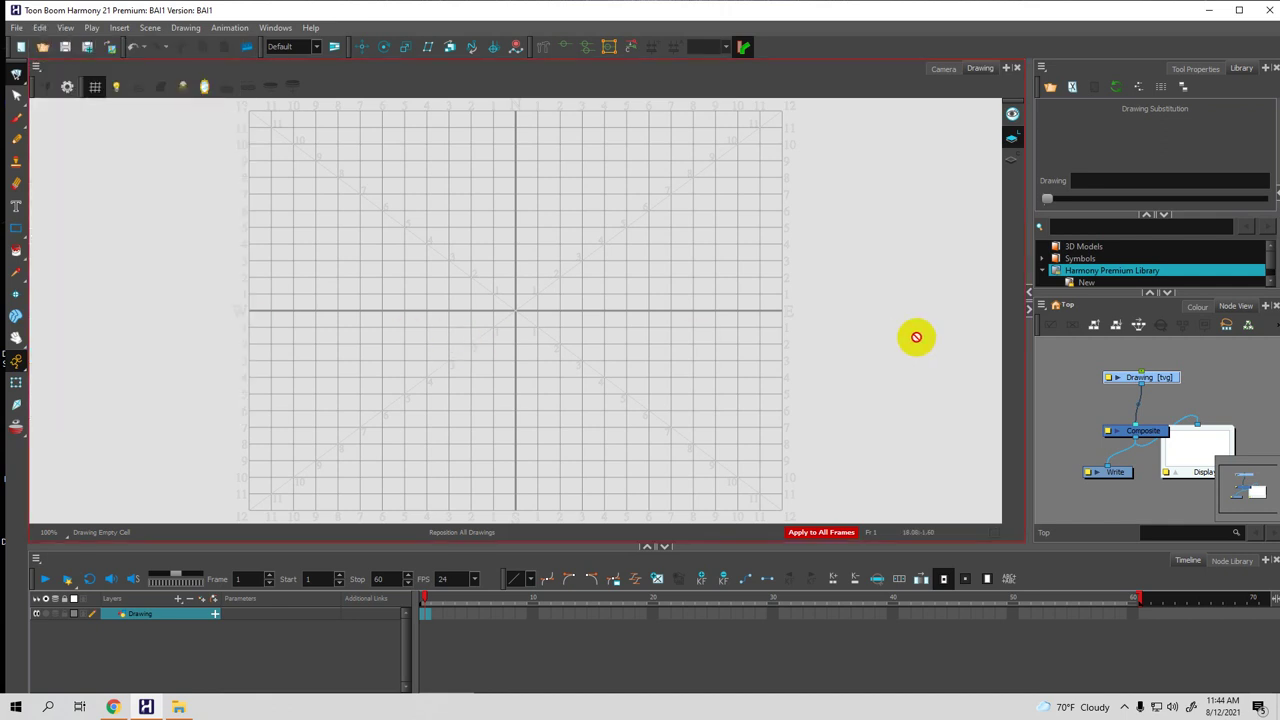
{"action": "left_click", "coordinate": [65, 28]}
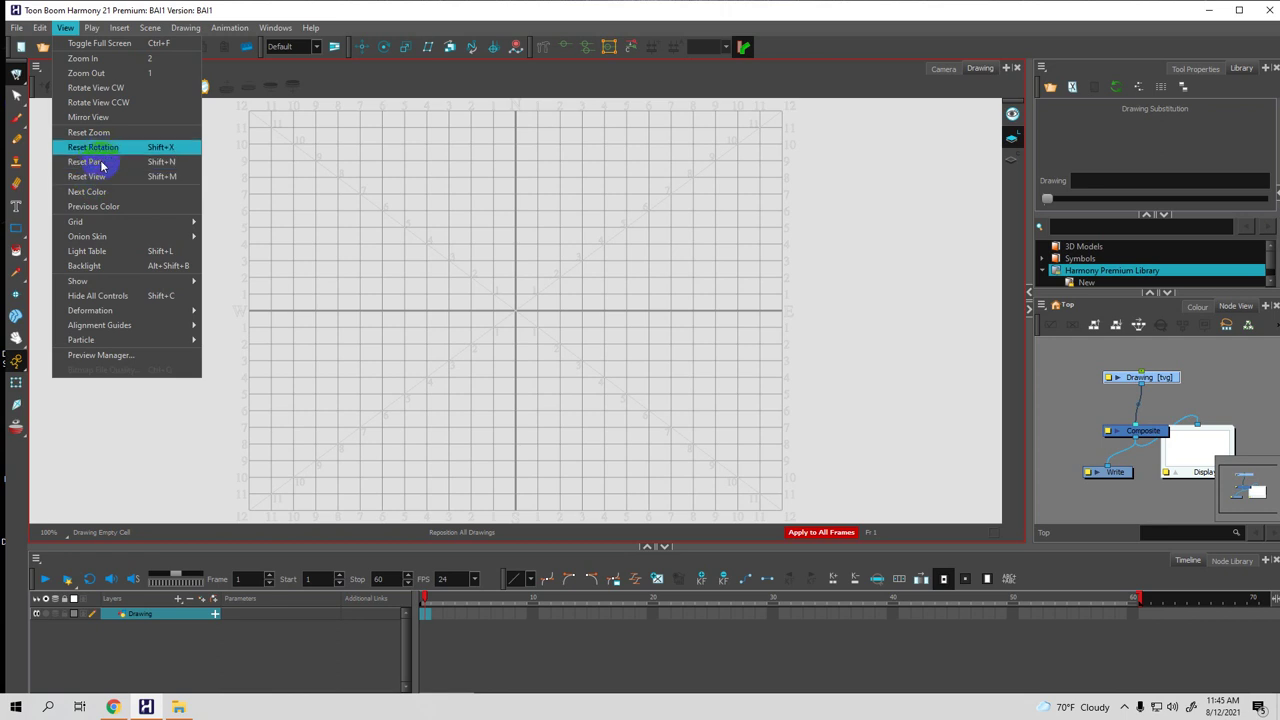
{"action": "left_click", "coordinate": [100, 222]}
{"action": "left_click", "coordinate": [101, 312]}
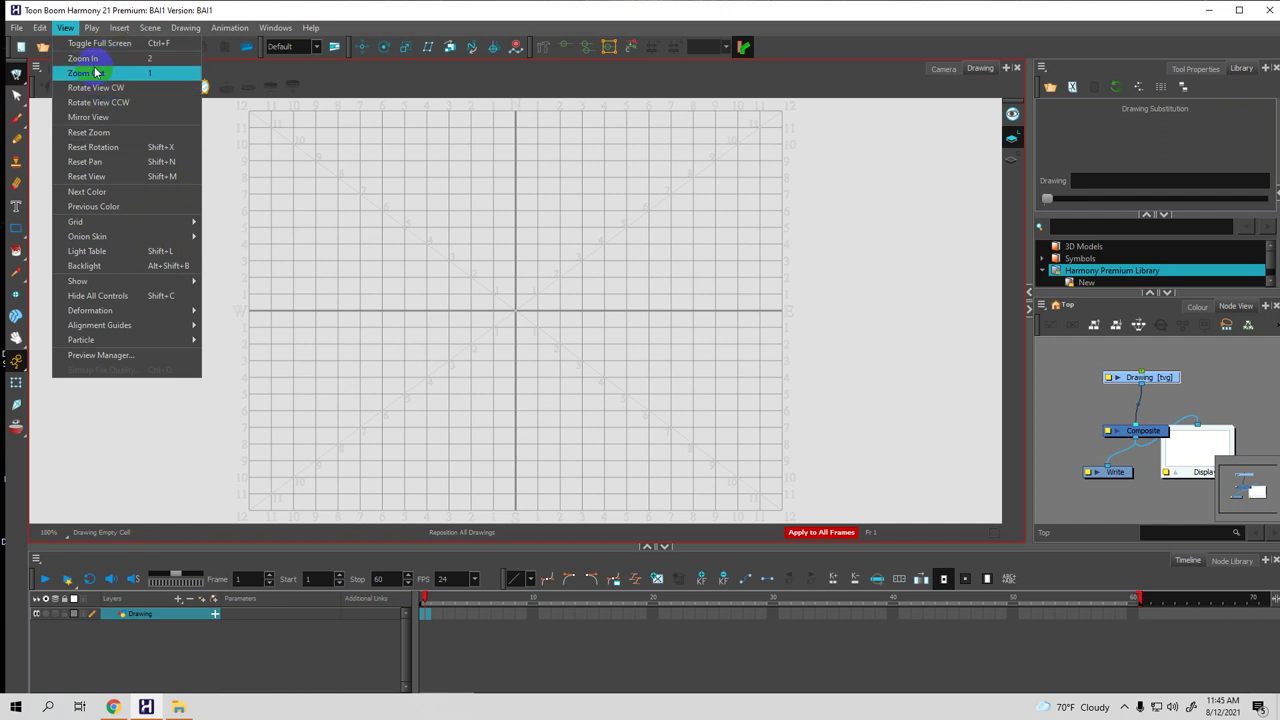
{"action": "mouse_move", "coordinate": [98, 31]}
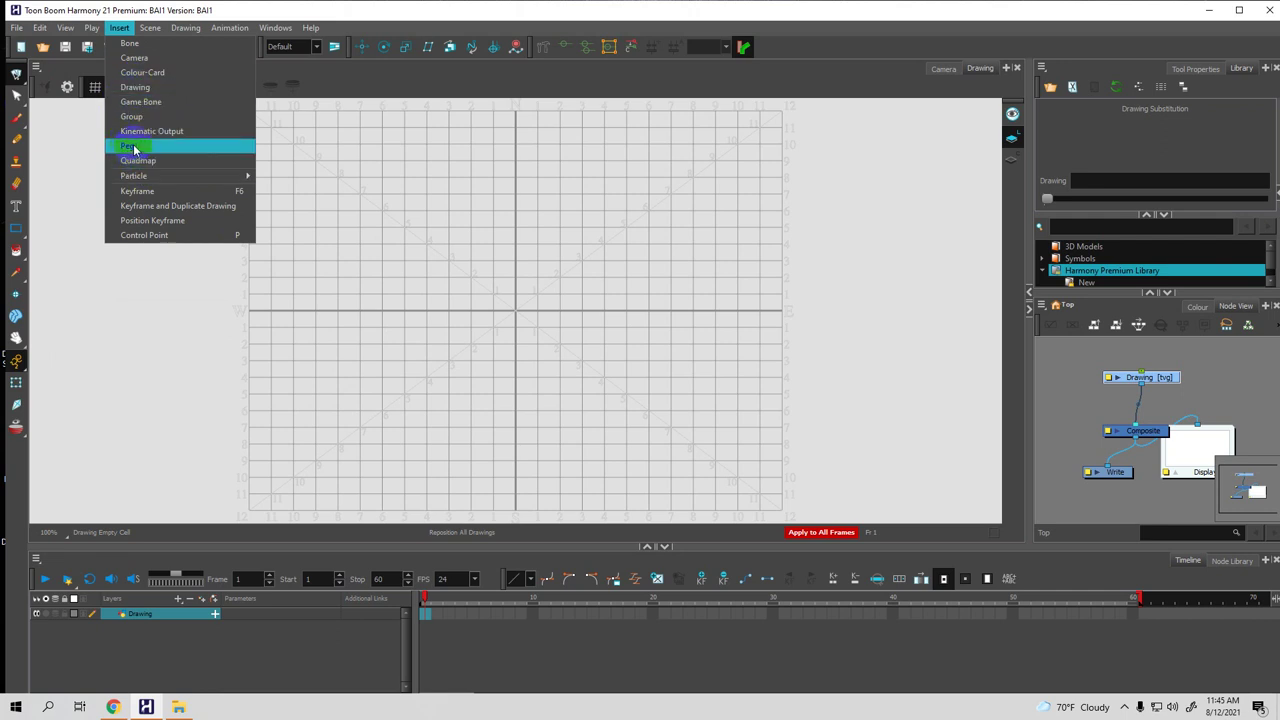
{"action": "mouse_move", "coordinate": [122, 180]}
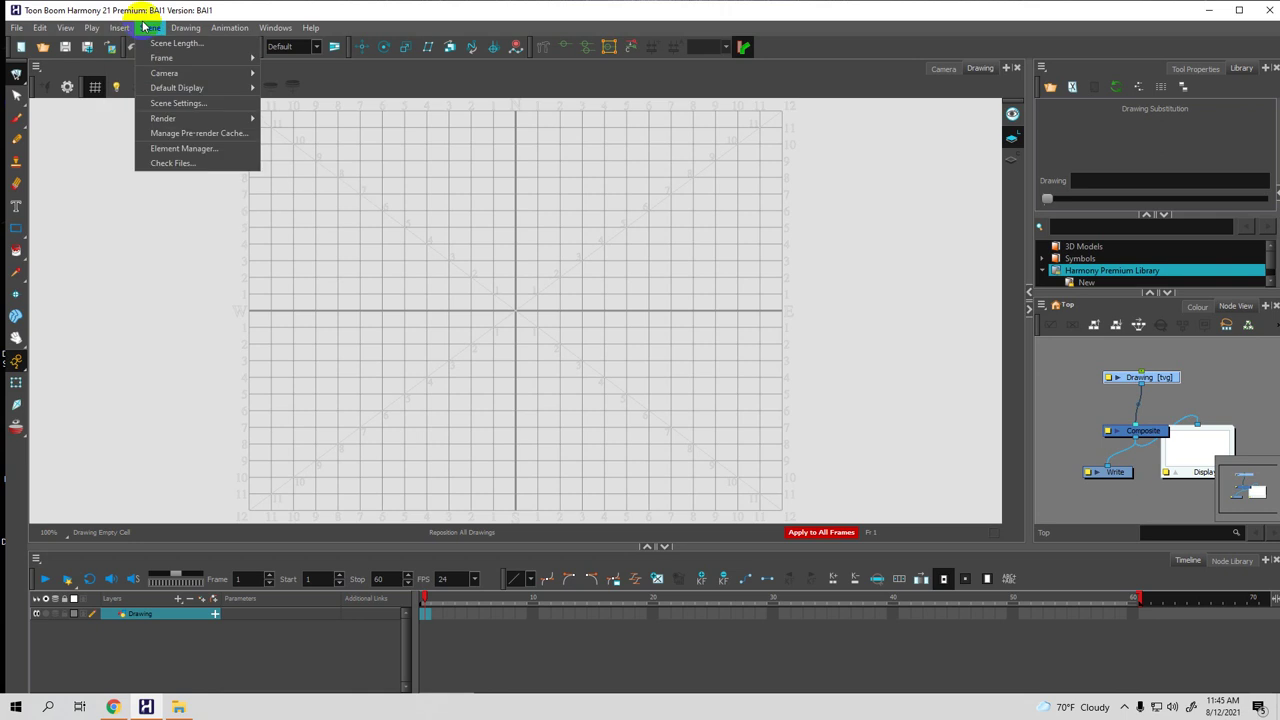
{"action": "mouse_move", "coordinate": [232, 28]}
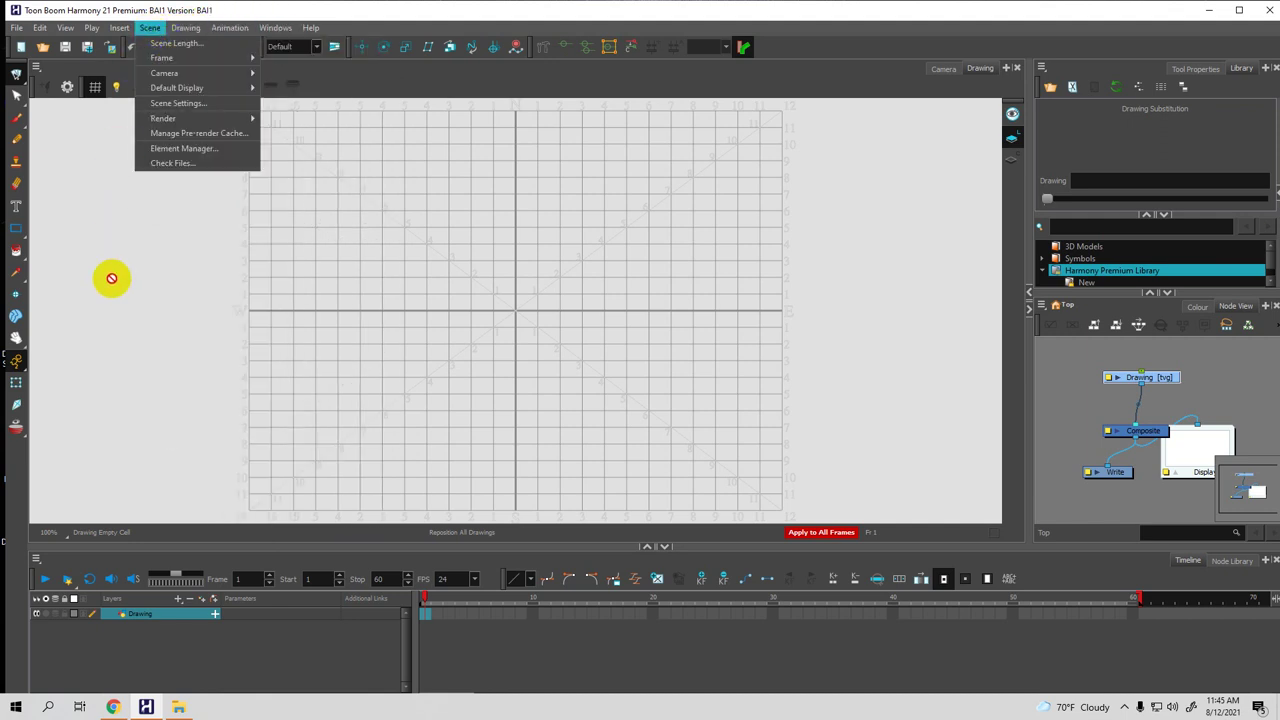
{"action": "left_click", "coordinate": [165, 328]}
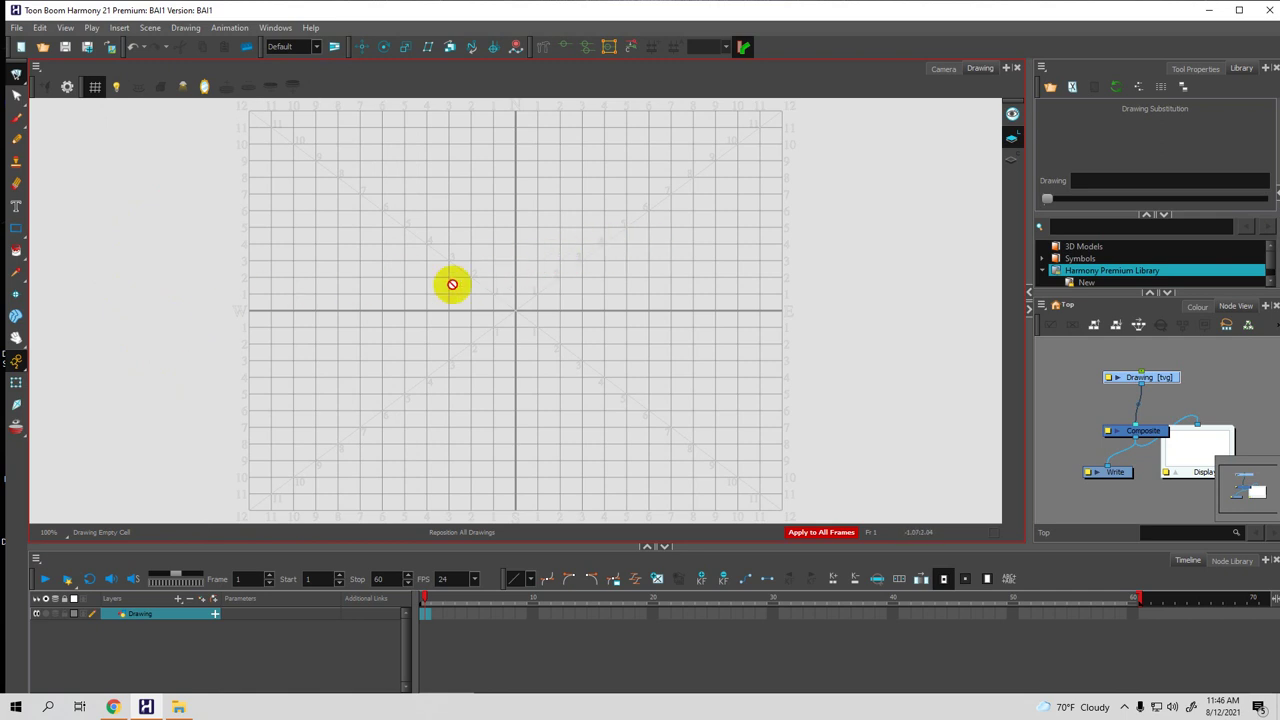
Activate the Brush tool for the Drawing view
{"action": "scroll", "coordinate": [345, 300], "scroll_direction": "up", "scroll_amount": 1}
{"action": "scroll", "coordinate": [538, 283], "scroll_direction": "down", "scroll_amount": 2}
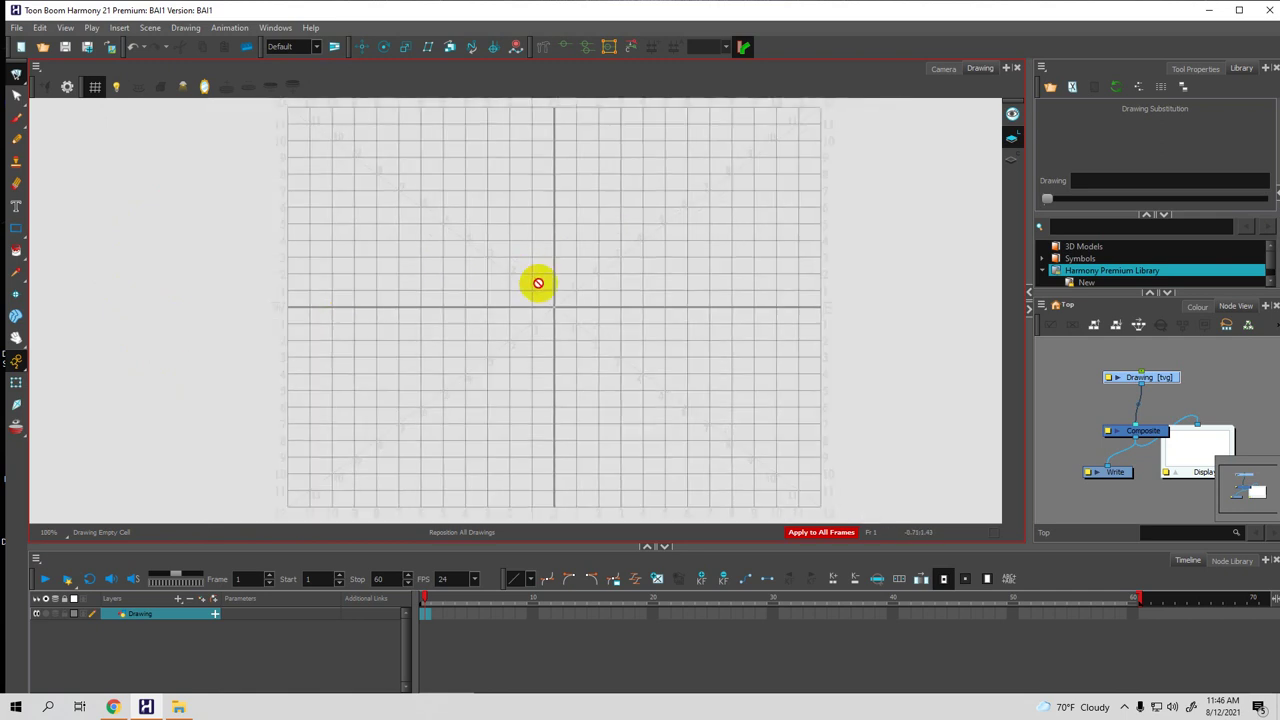
{"action": "scroll", "coordinate": [538, 283], "scroll_direction": "up", "scroll_amount": 1}
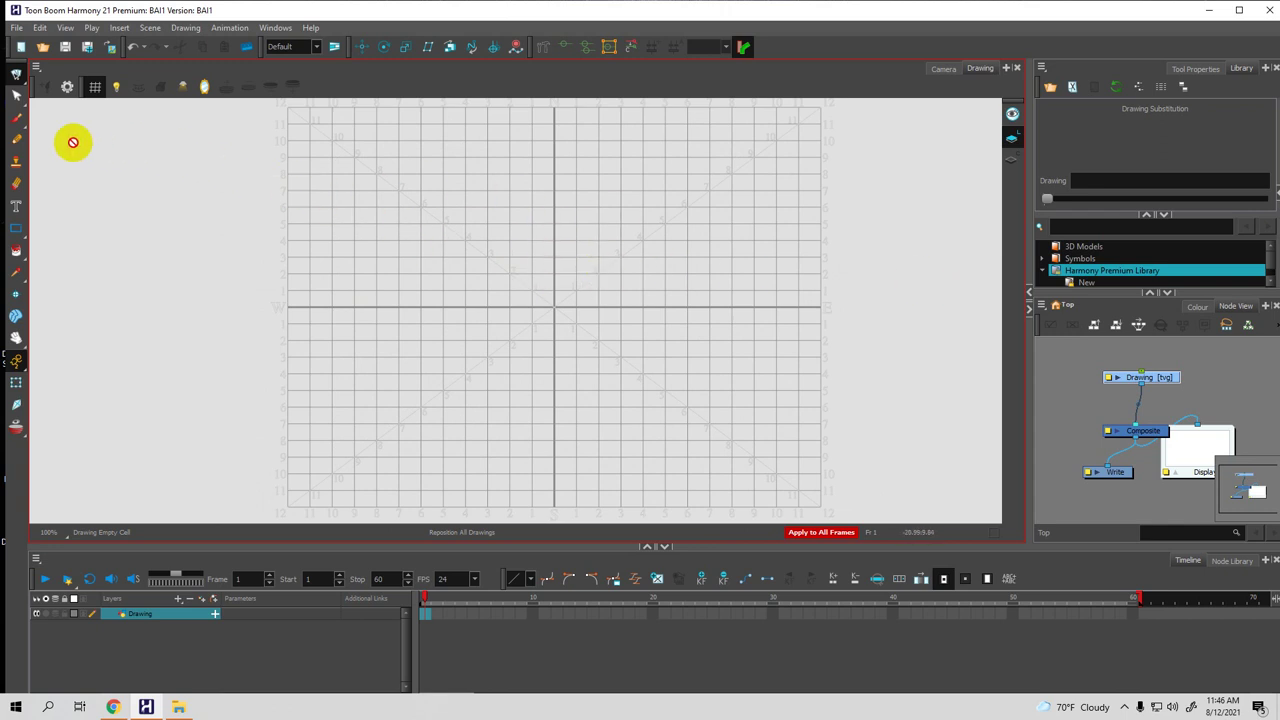
{"action": "left_click", "coordinate": [16, 121]}
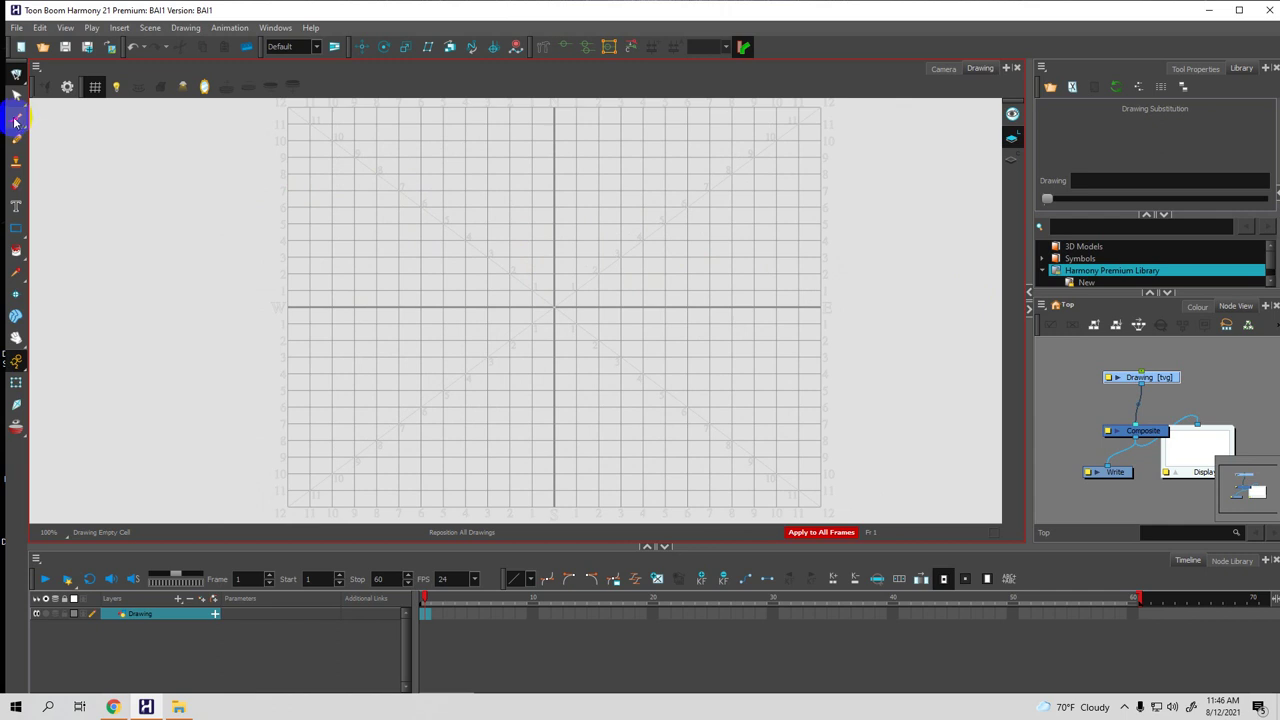
{"action": "mouse_move", "coordinate": [17, 121]}
{"action": "left_mouse_down"}
{"action": "mouse_move", "coordinate": [68, 116]}
{"action": "mouse_move", "coordinate": [57, 115]}
{"action": "left_mouse_up"}
Pan and zoom in and out over the grid, ending with it roughly centred in the Drawing view
{"action": "mouse_move", "coordinate": [557, 257]}
{"action": "left_mouse_down"}
{"action": "mouse_move", "coordinate": [540, 269]}
{"action": "mouse_move", "coordinate": [543, 297]}
{"action": "mouse_move", "coordinate": [562, 234]}
{"action": "left_mouse_up"}
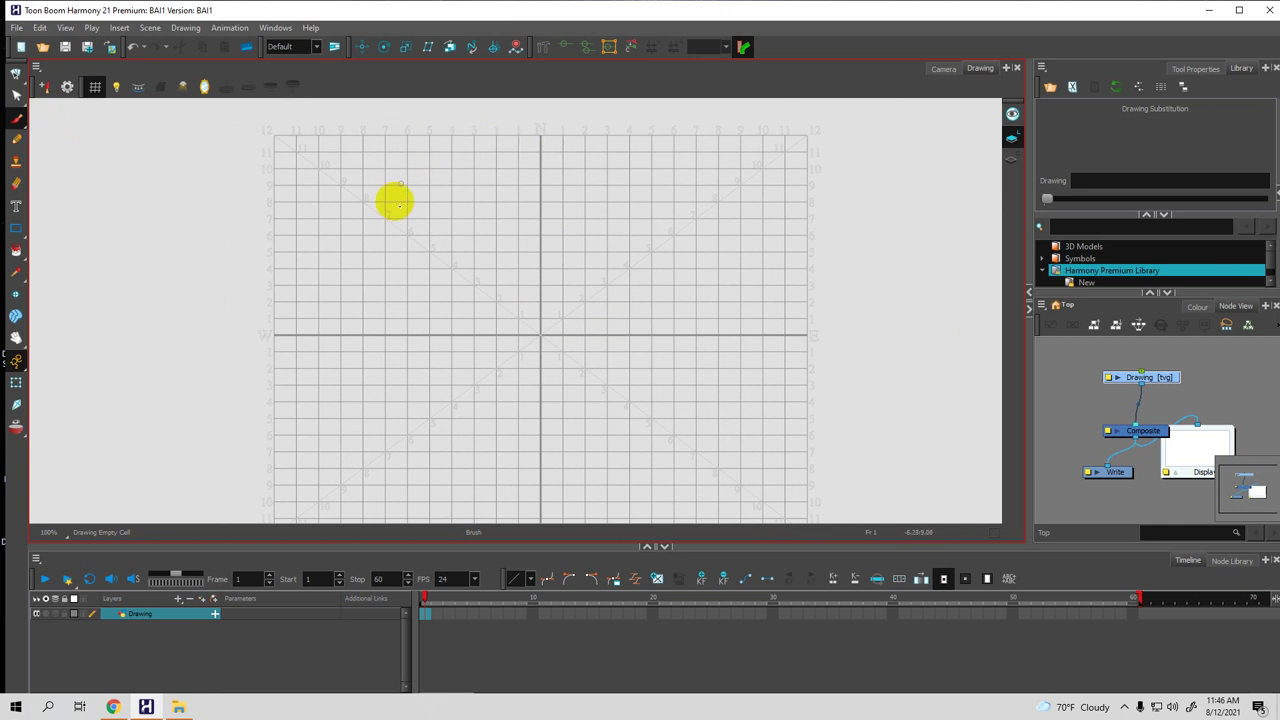
{"action": "left_click_drag", "start_coordinate": [547, 308], "coordinate": [543, 300]}
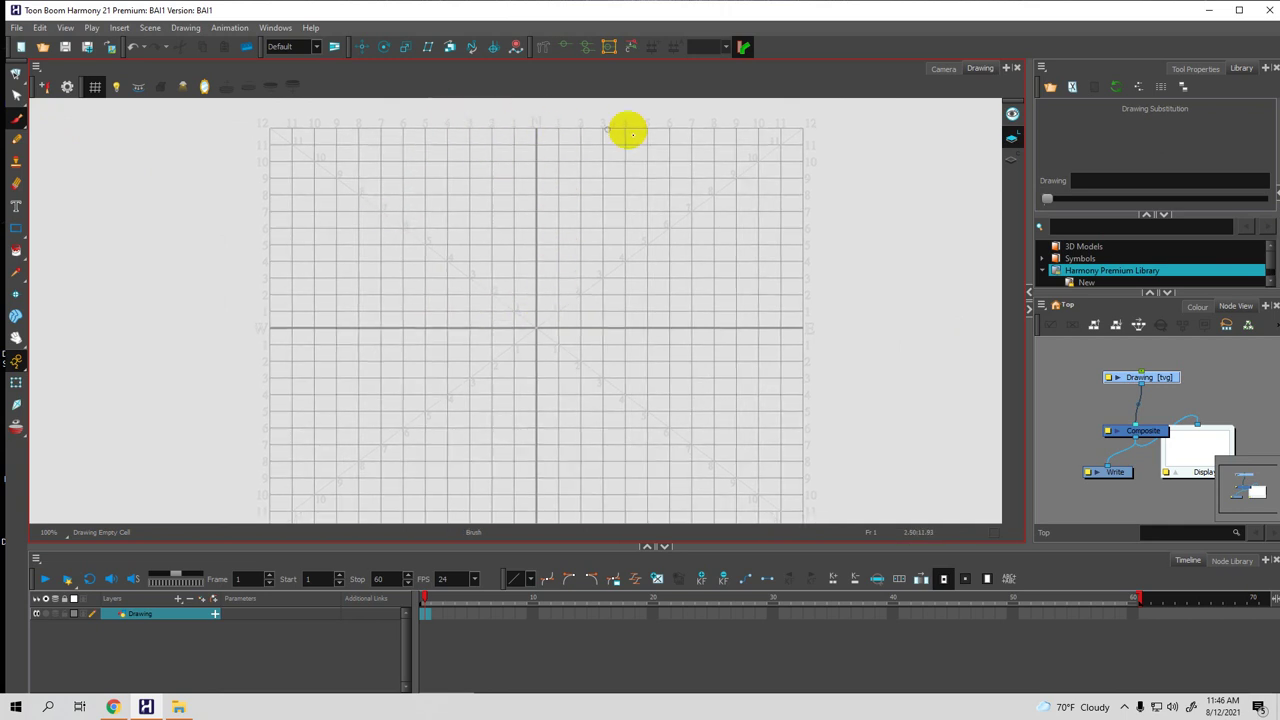
{"action": "key", "text": "space"}
{"action": "left_click_drag", "start_coordinate": [594, 341], "coordinate": [571, 331]}
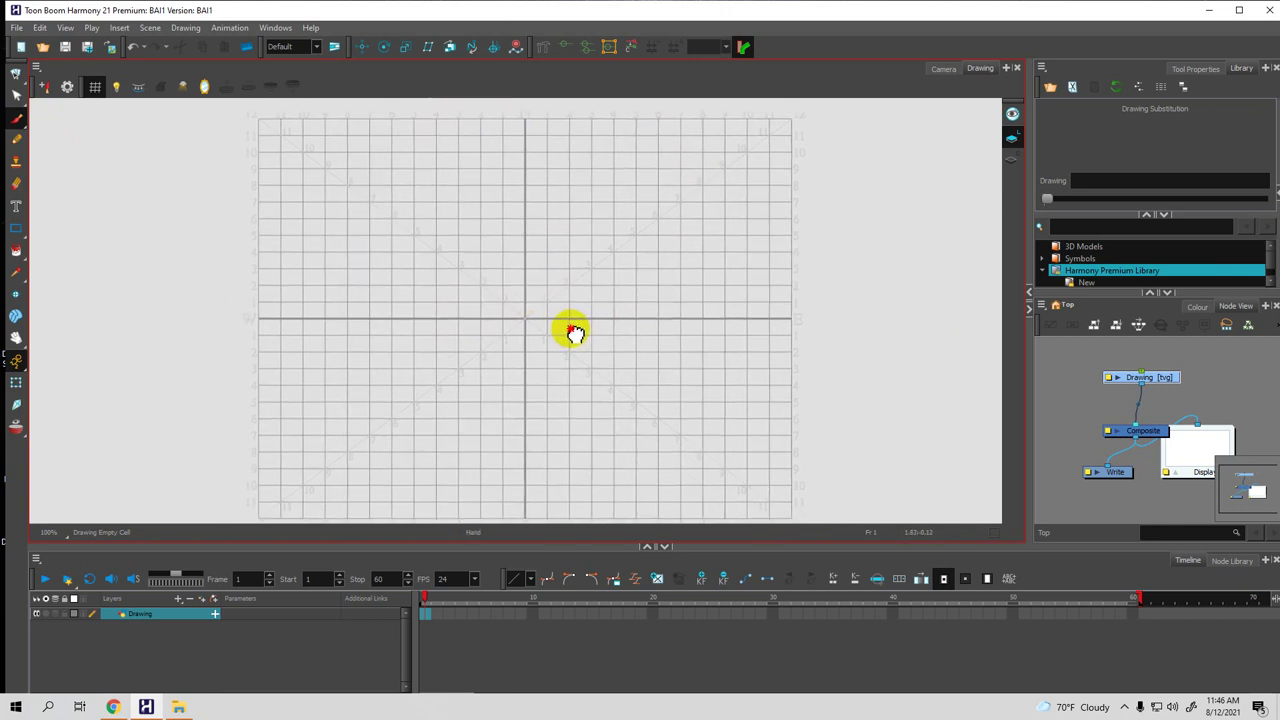
{"action": "key", "text": "space"}
{"action": "scroll", "coordinate": [777, 326], "scroll_direction": "up", "scroll_amount": 5}
{"action": "scroll", "coordinate": [720, 370], "scroll_direction": "down", "scroll_amount": 7}
{"action": "scroll", "coordinate": [715, 331], "scroll_direction": "down", "scroll_amount": 2}
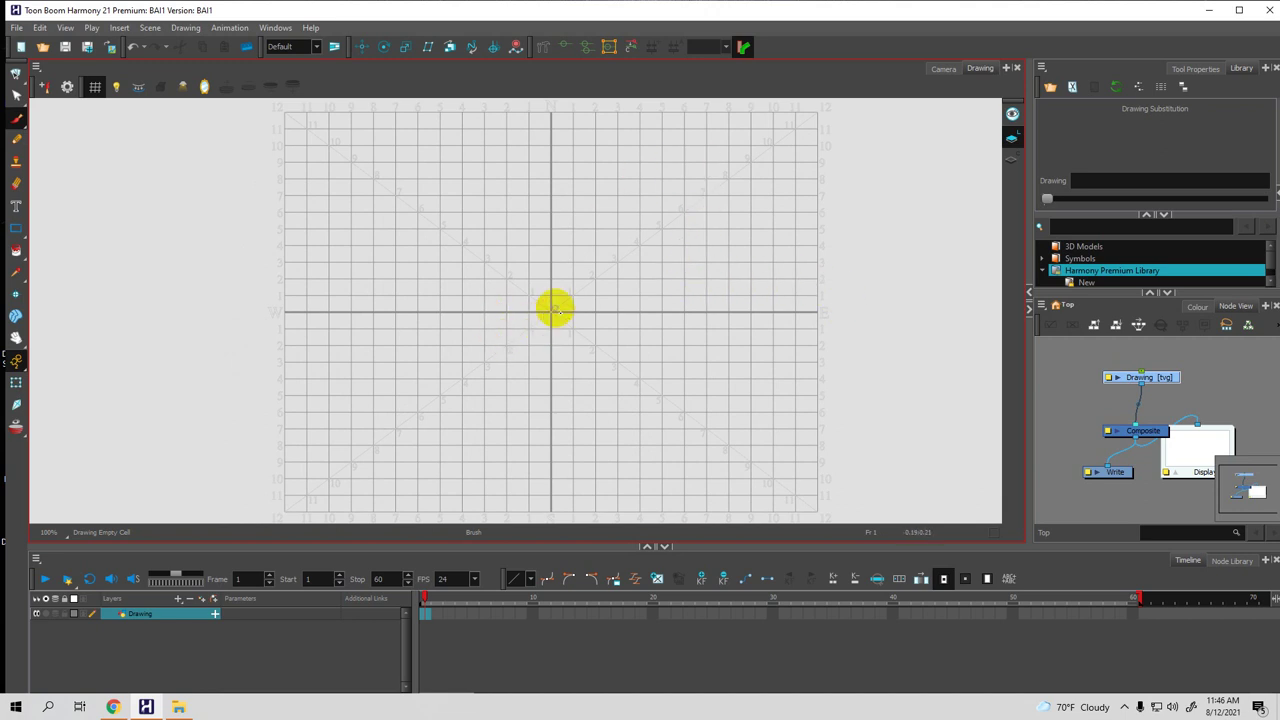
Show the Colour view and widen the panel column that holds it and the Library
{"action": "left_click", "coordinate": [277, 27]}
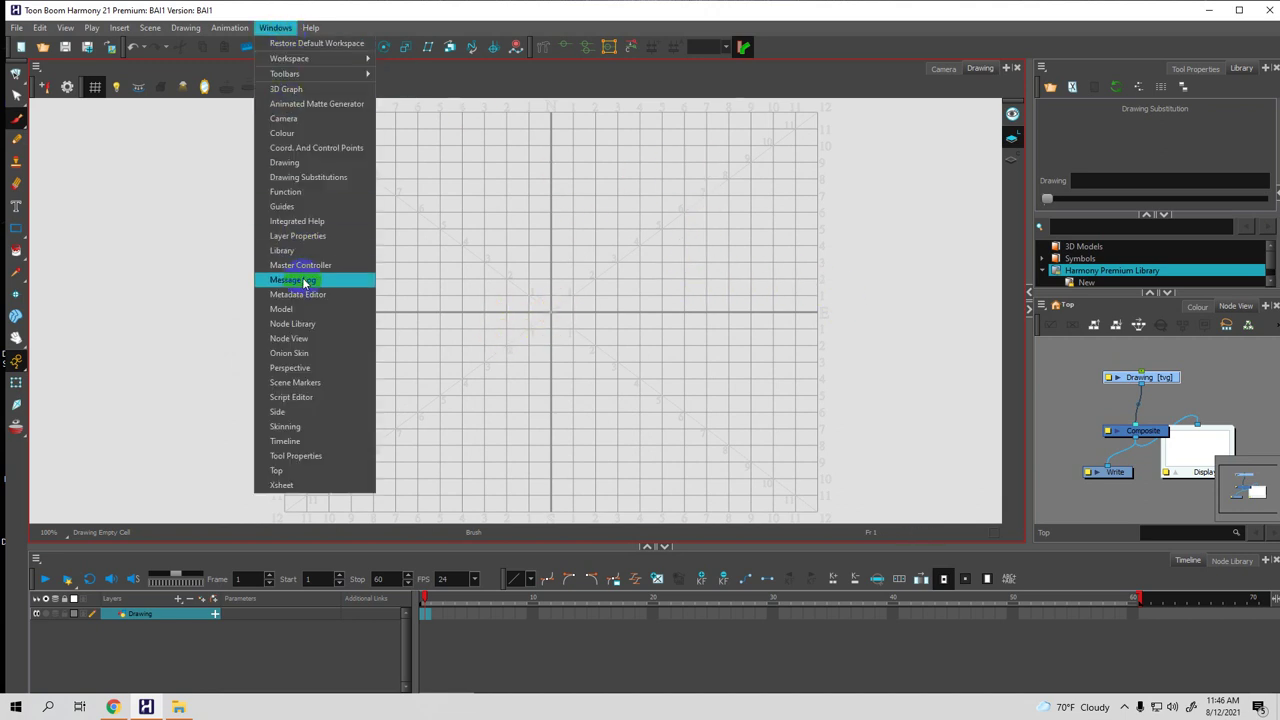
{"action": "left_click", "coordinate": [292, 132]}
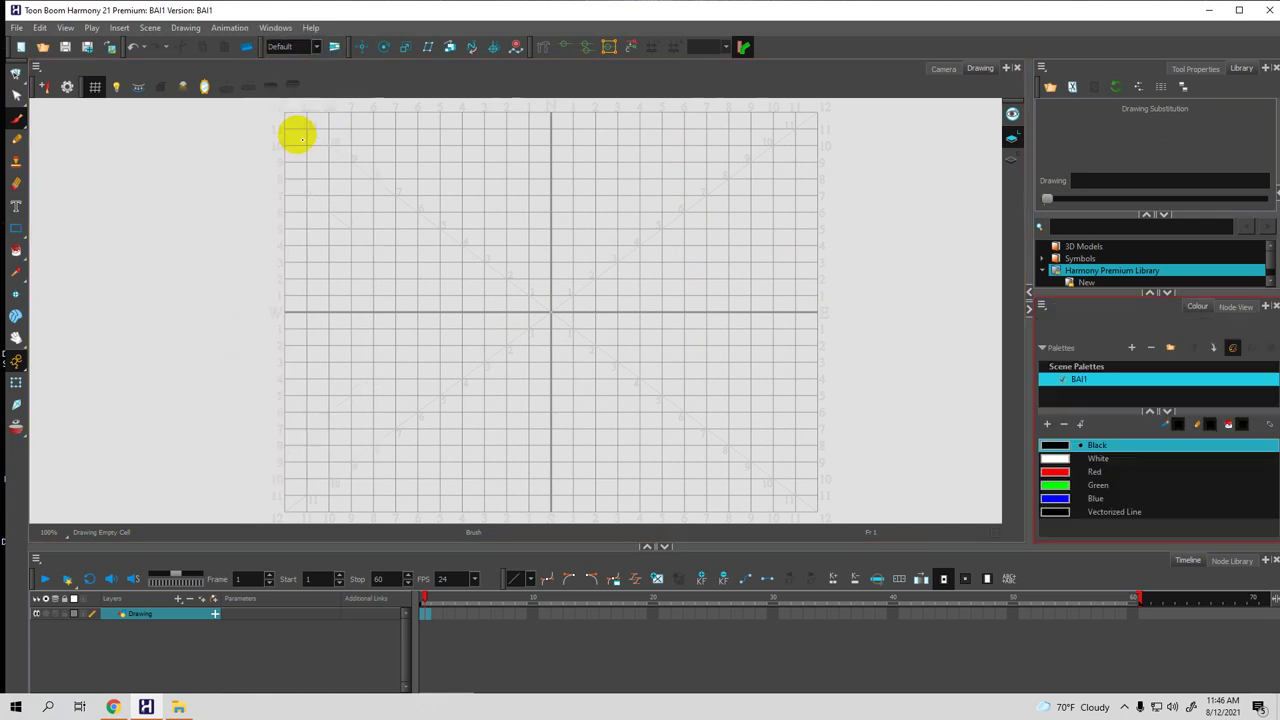
{"action": "left_click_drag", "start_coordinate": [1027, 244], "coordinate": [869, 246]}
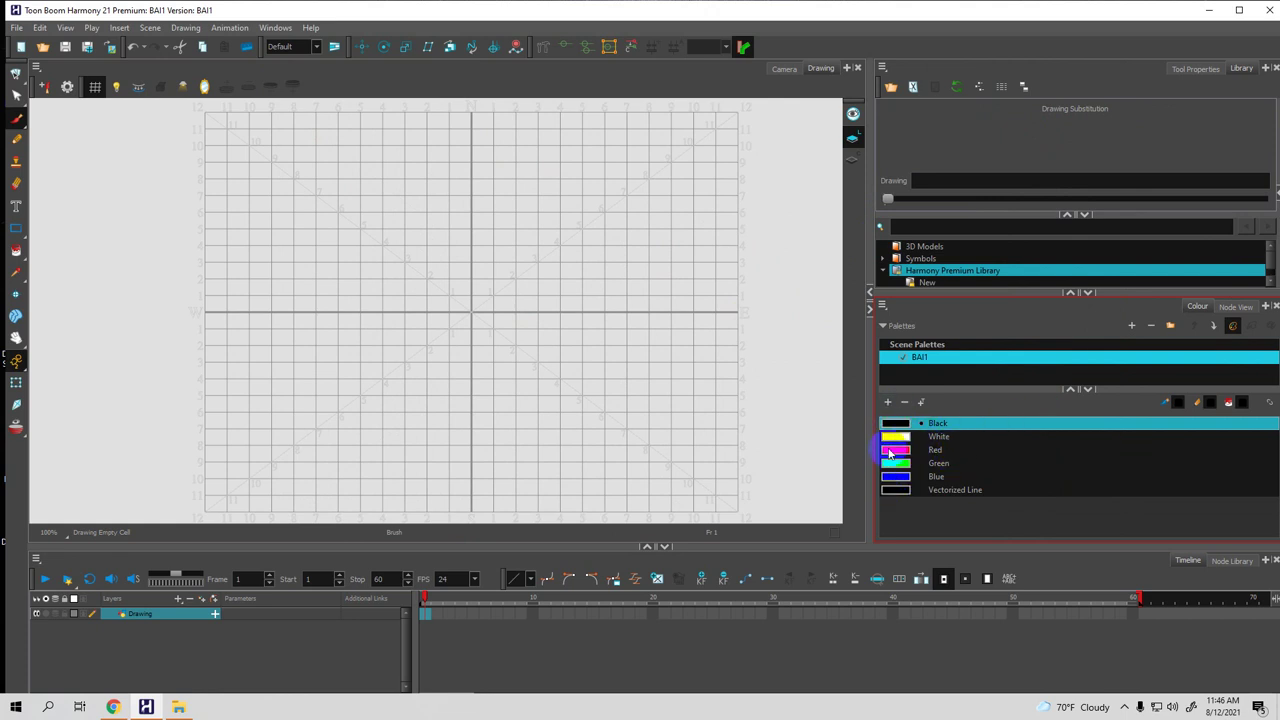
Add a dark red colour with R 85, G 0, B 0 to the BAI1 palette and name it "Mau dat"
{"action": "left_click", "coordinate": [889, 403]}
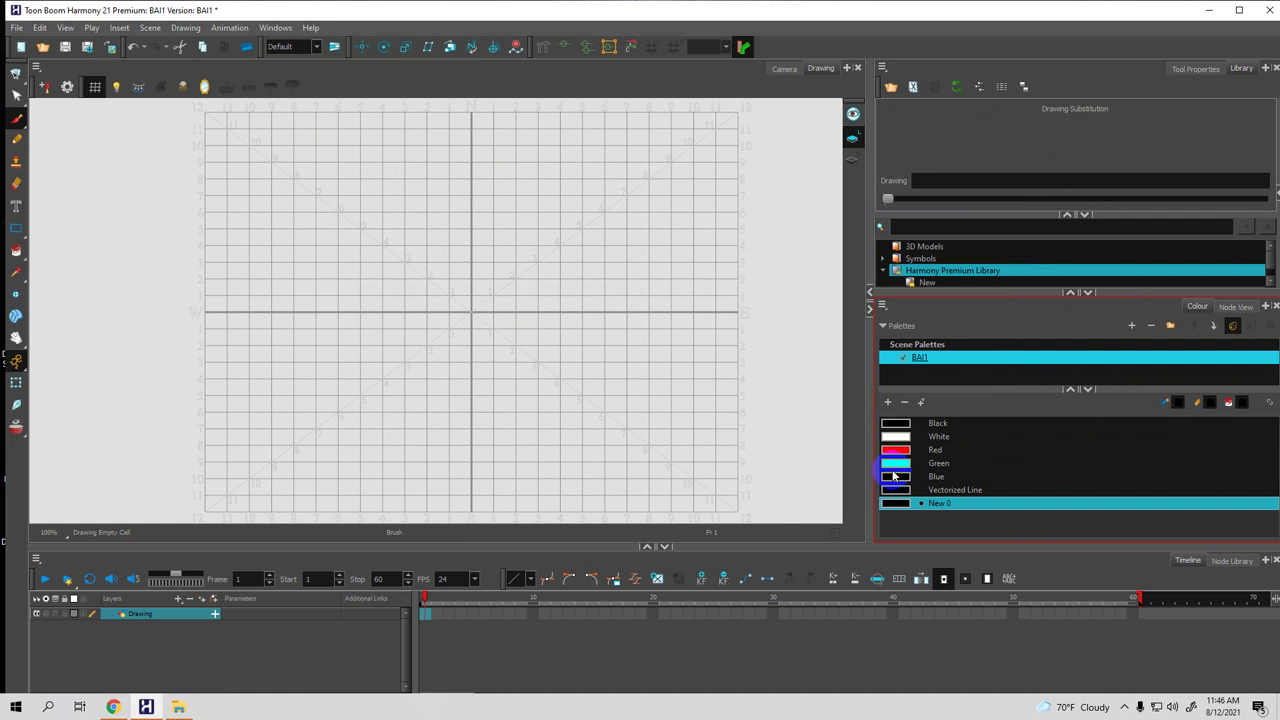
{"action": "double_click", "coordinate": [895, 503]}
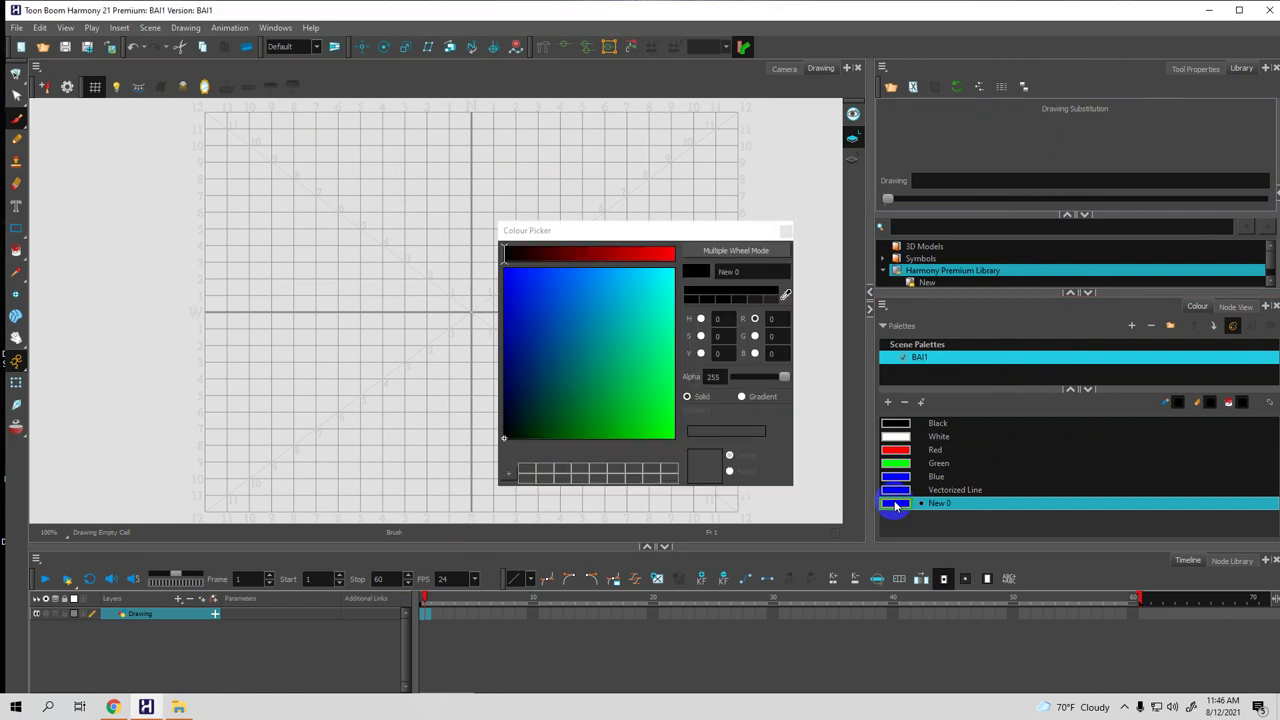
{"action": "left_click", "coordinate": [561, 258]}
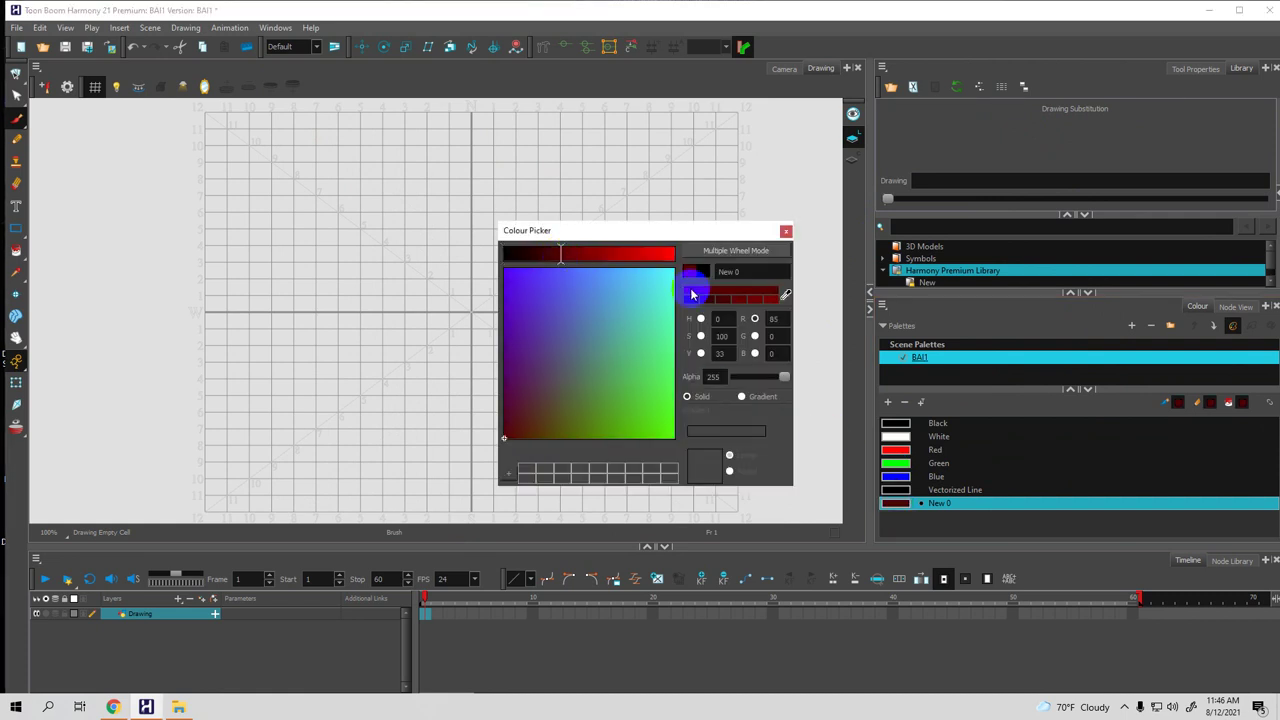
{"action": "left_click", "coordinate": [755, 272]}
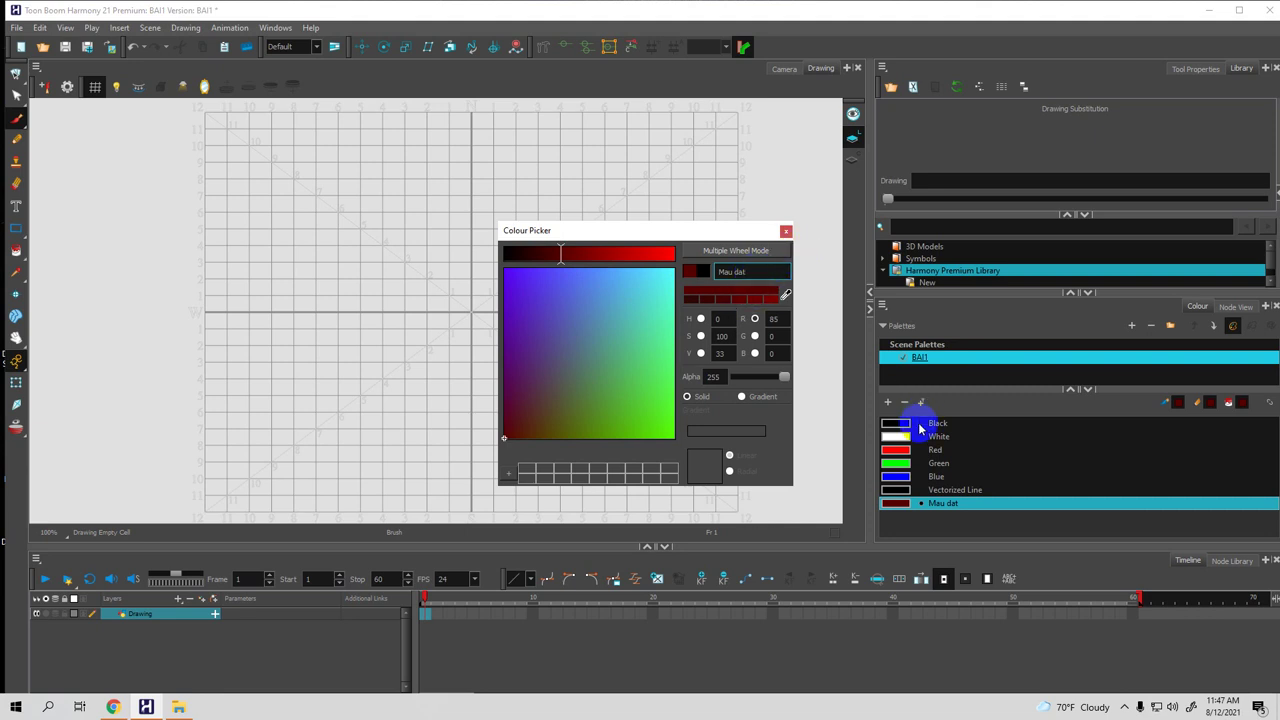
Add a second colour named "dat 2", using the multiple wheel picker to set it to R 209, G 99, B 99
{"action": "left_click", "coordinate": [887, 401]}
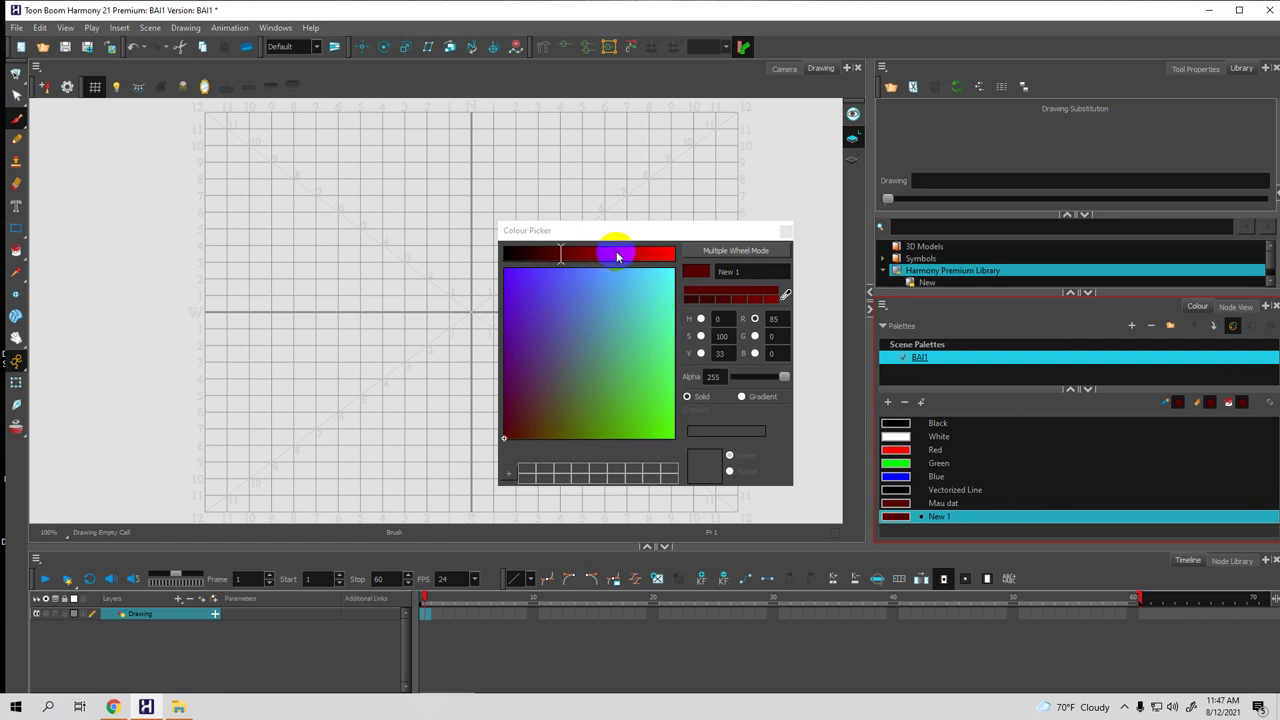
{"action": "left_click", "coordinate": [706, 250]}
{"action": "left_click_drag", "start_coordinate": [663, 235], "coordinate": [593, 163]}
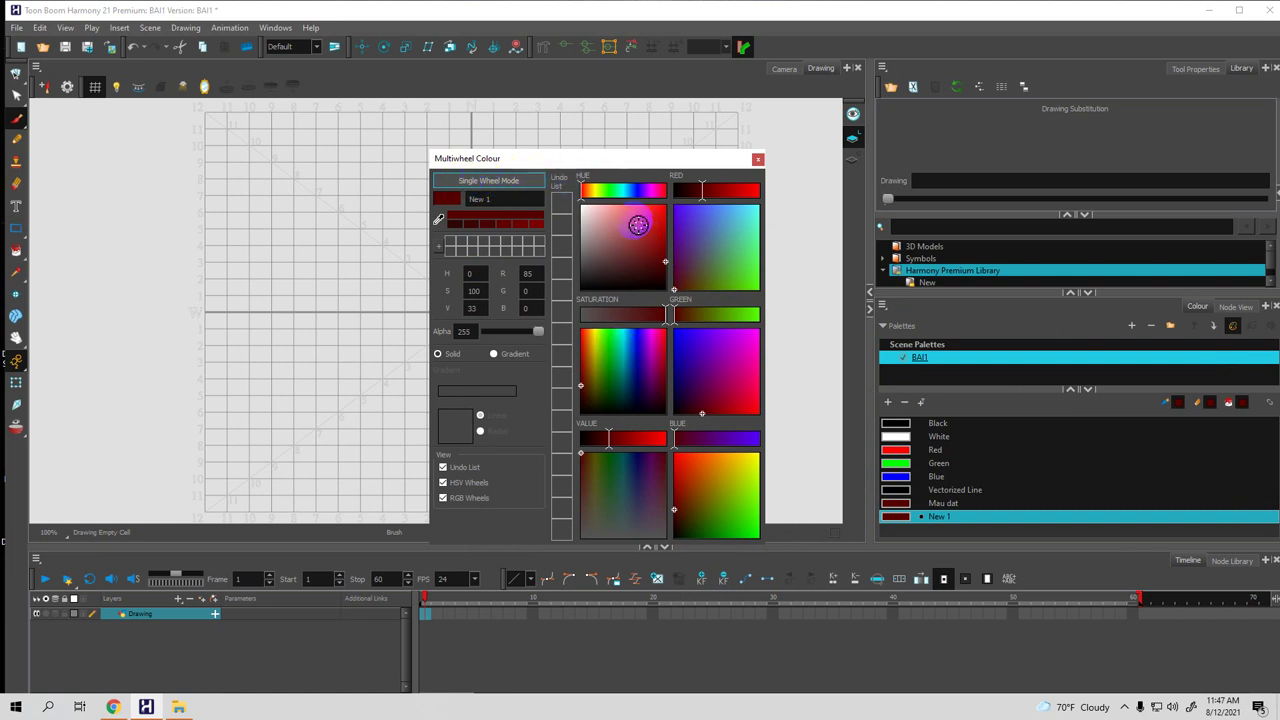
{"action": "left_click", "coordinate": [630, 223]}
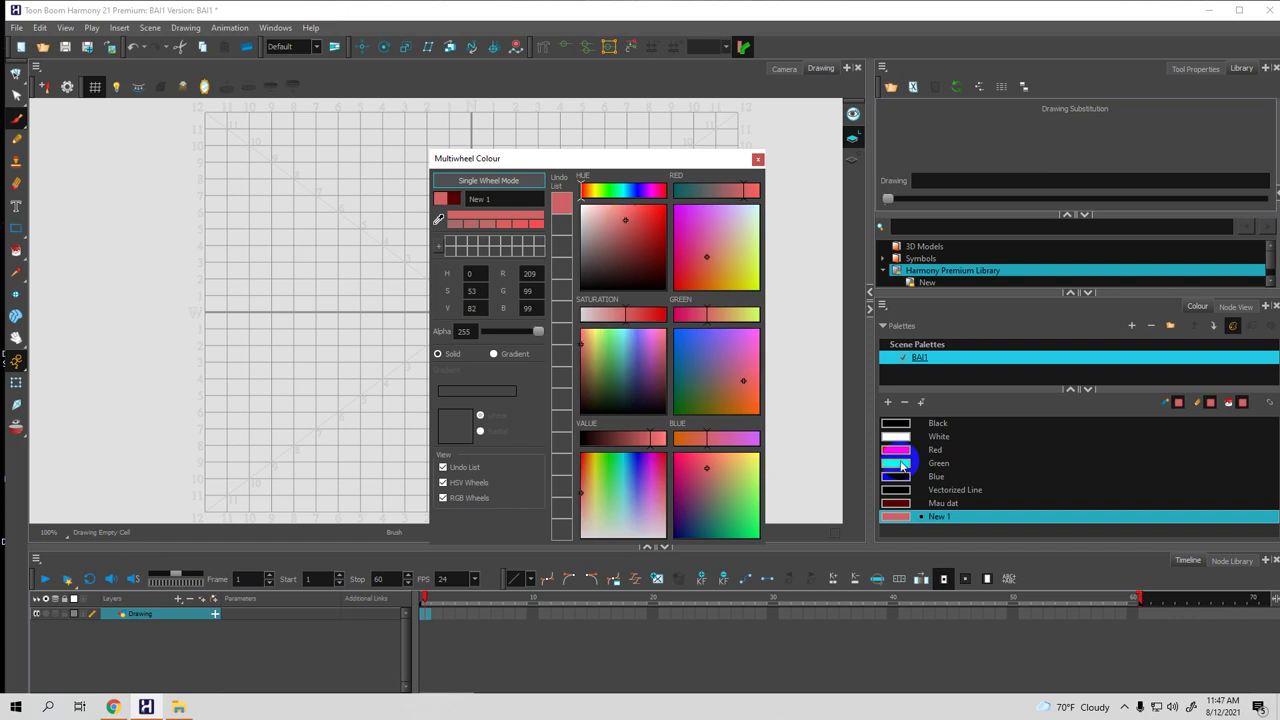
{"action": "double_click", "coordinate": [494, 199]}
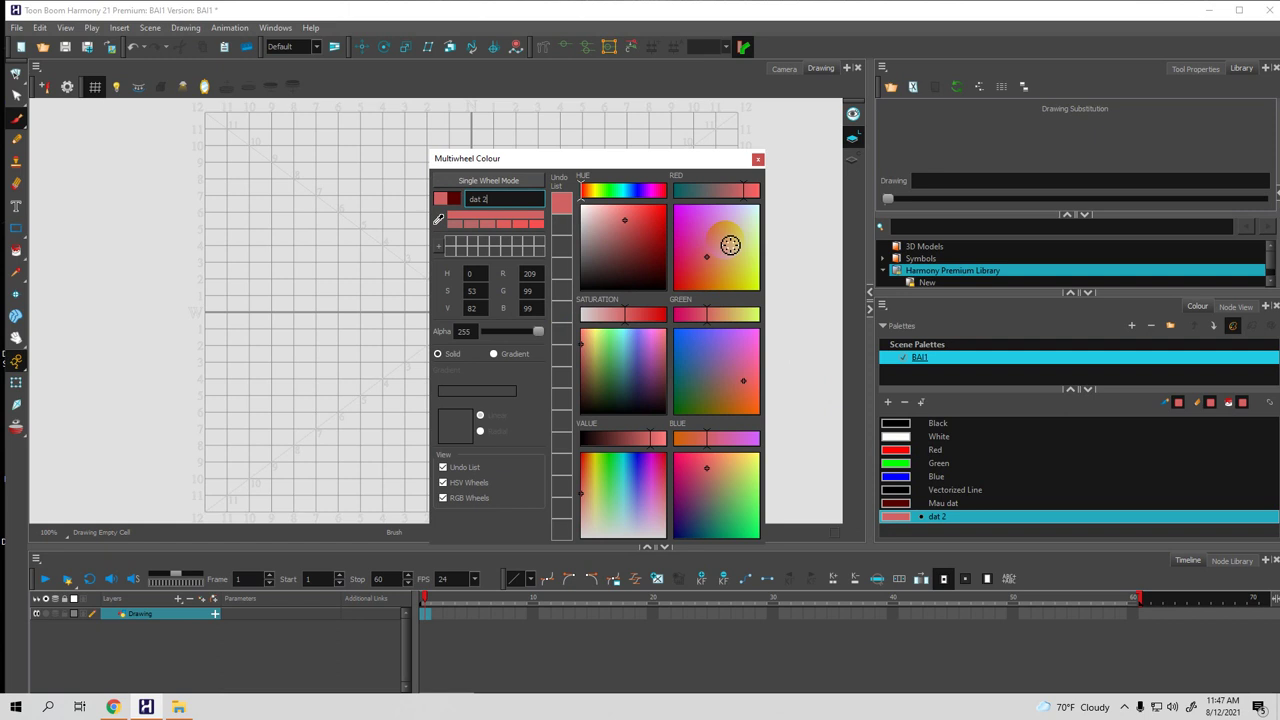
Change the "dat 2" colour to a bright green with R 42, G 239, B 20 using the RGB wheels
{"action": "left_click_drag", "start_coordinate": [711, 260], "coordinate": [745, 283]}
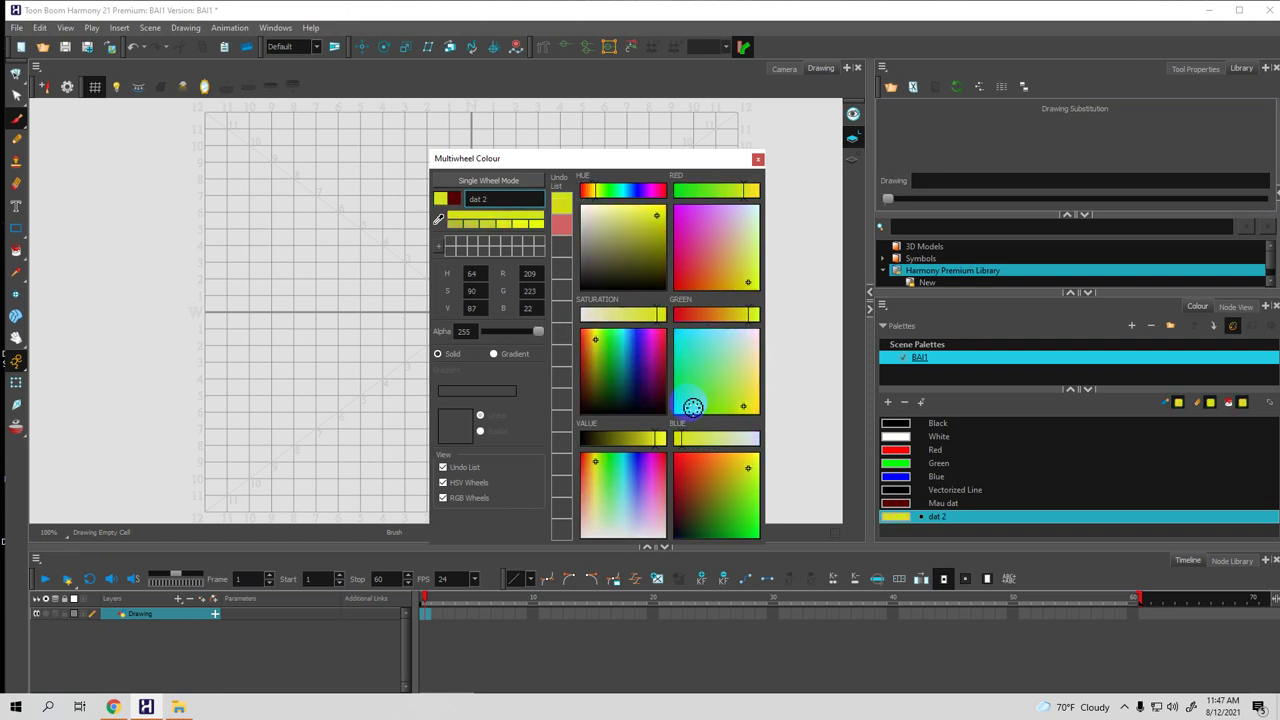
{"action": "left_click", "coordinate": [691, 407]}
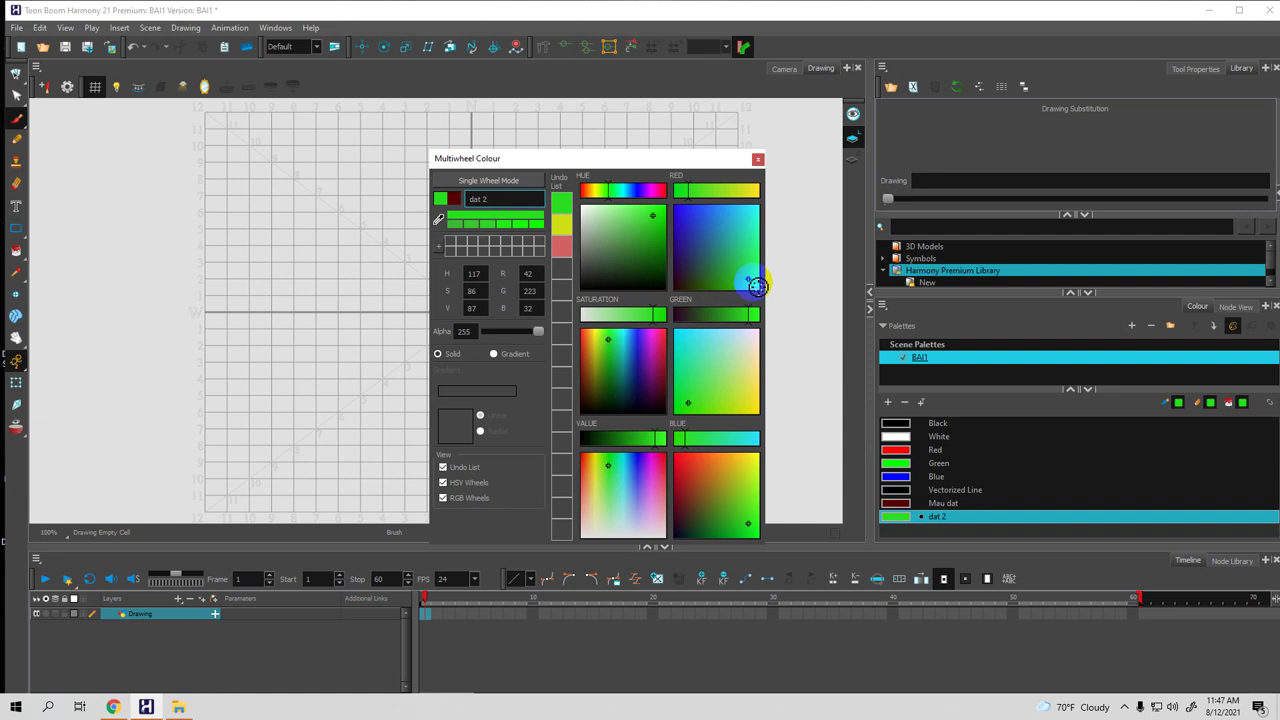
{"action": "left_click_drag", "start_coordinate": [755, 284], "coordinate": [748, 280]}
{"action": "left_click", "coordinate": [432, 207]}
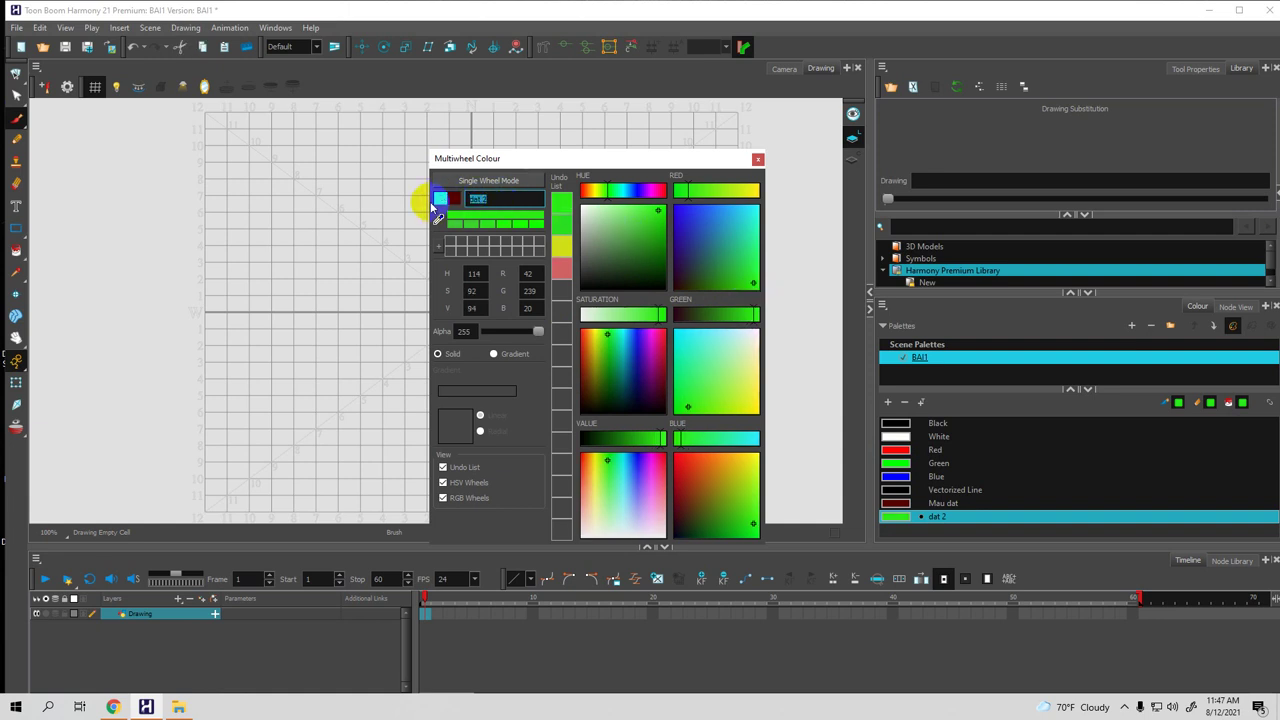
Add a colour named "la cay" to the palette and set it to a medium green with R 61, G 181, B 47
{"action": "left_click", "coordinate": [887, 404]}
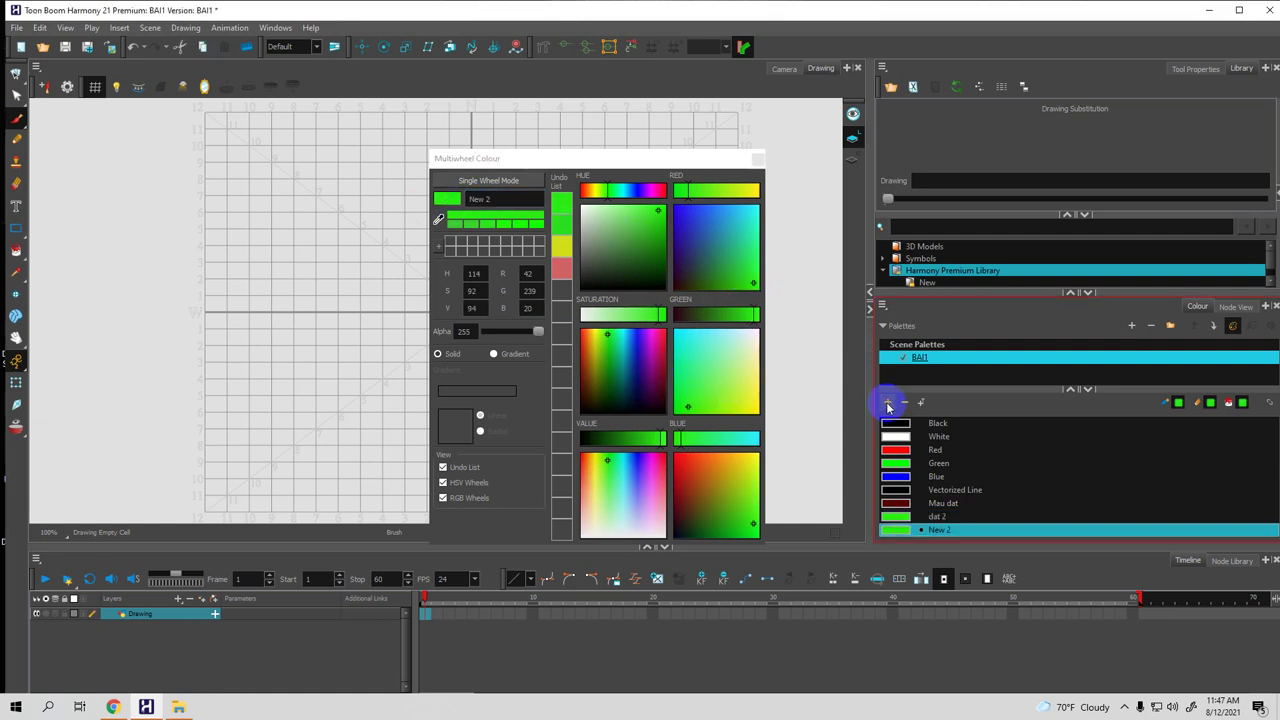
{"action": "double_click", "coordinate": [500, 199]}
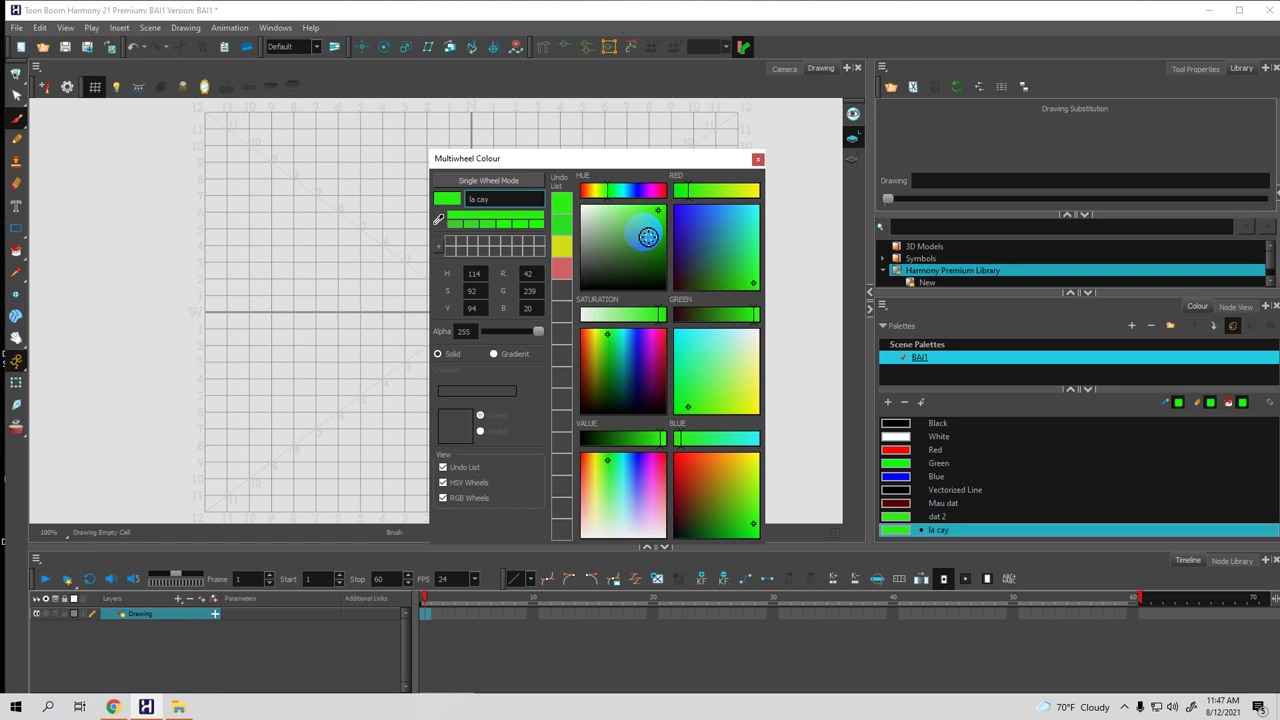
{"action": "left_click", "coordinate": [648, 233]}
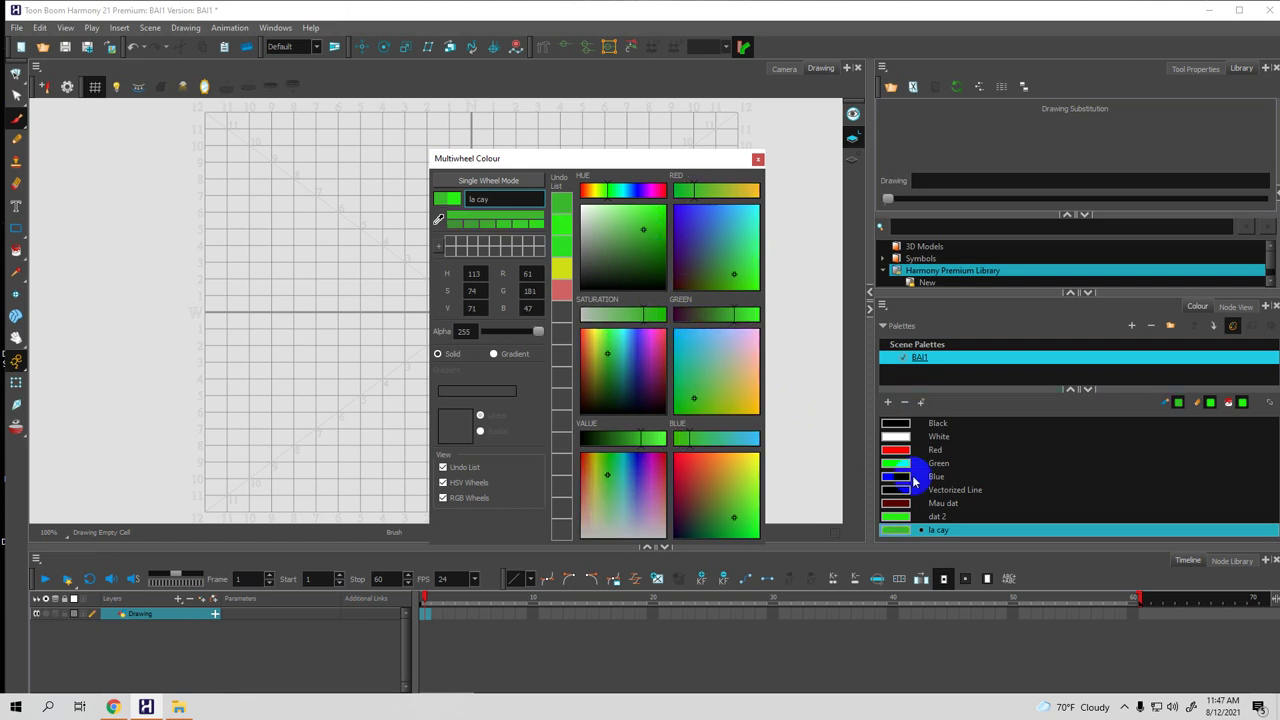
Add another colour to the BAI1 palette and name it "mau la"
{"action": "left_click", "coordinate": [888, 402]}
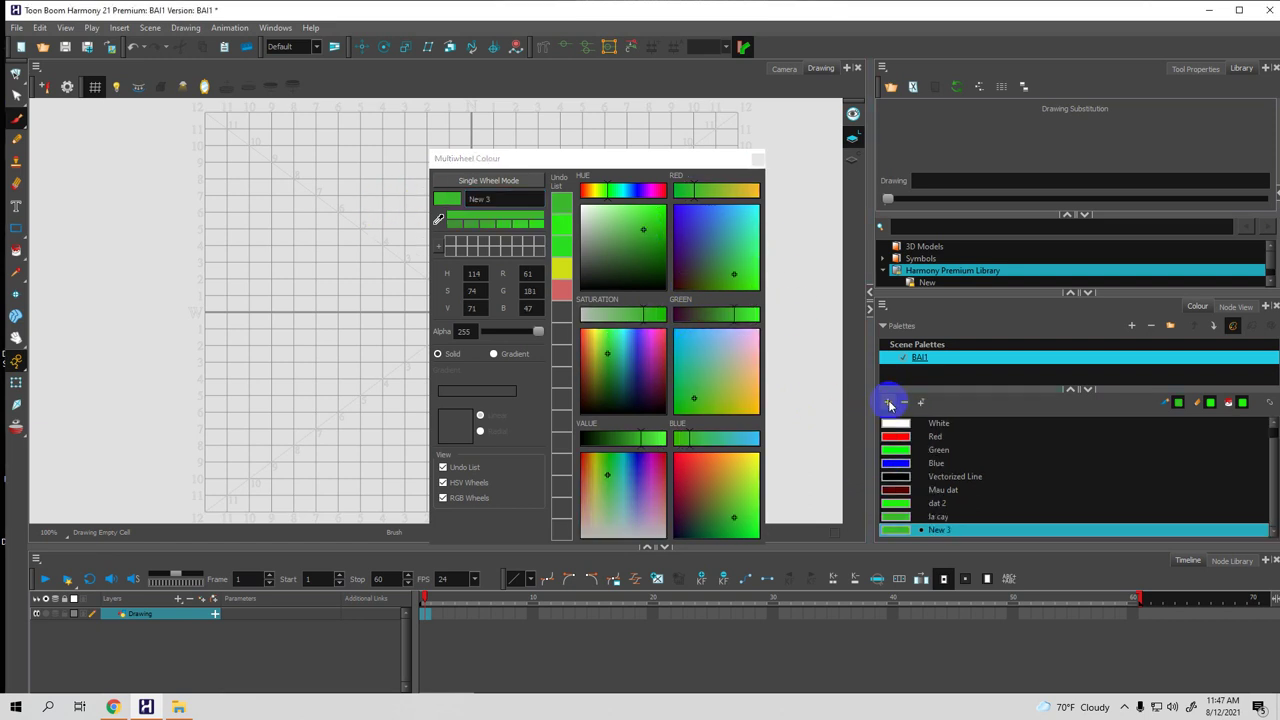
{"action": "double_click", "coordinate": [485, 198]}
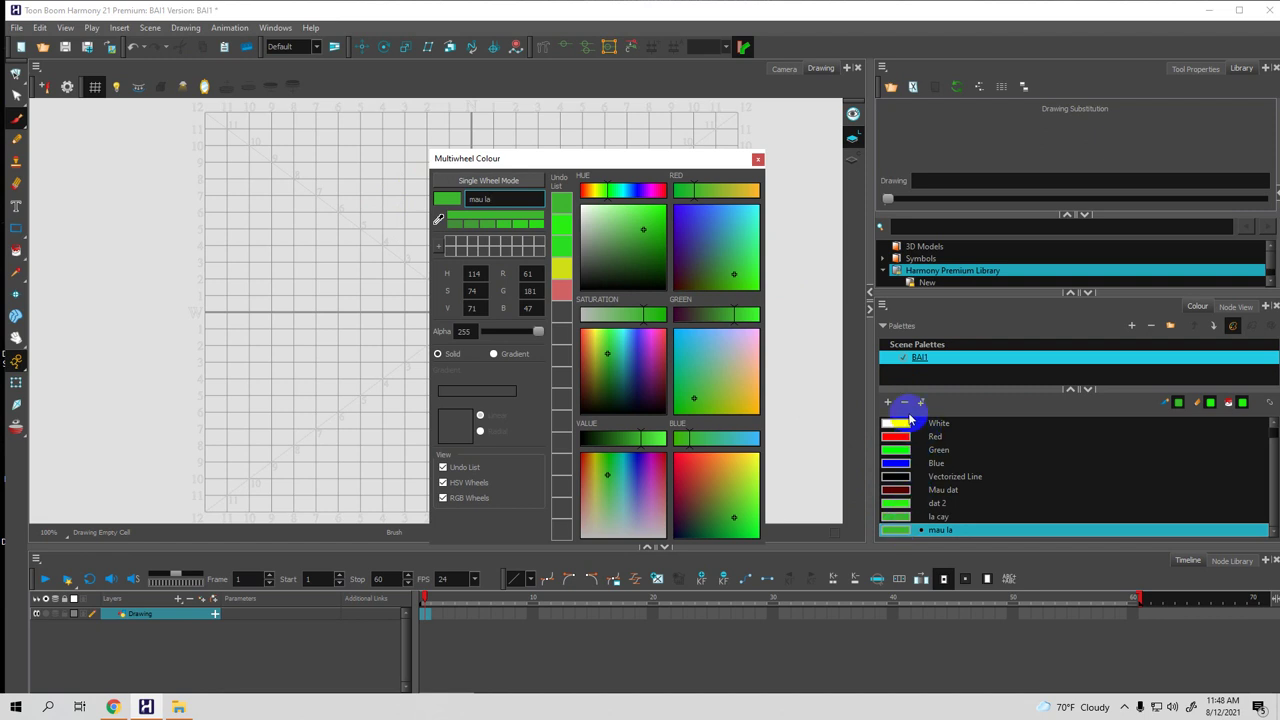
Add a colour named "qua" to the palette and set it to orange with R 237, G 173, B 32
{"action": "left_click", "coordinate": [888, 402]}
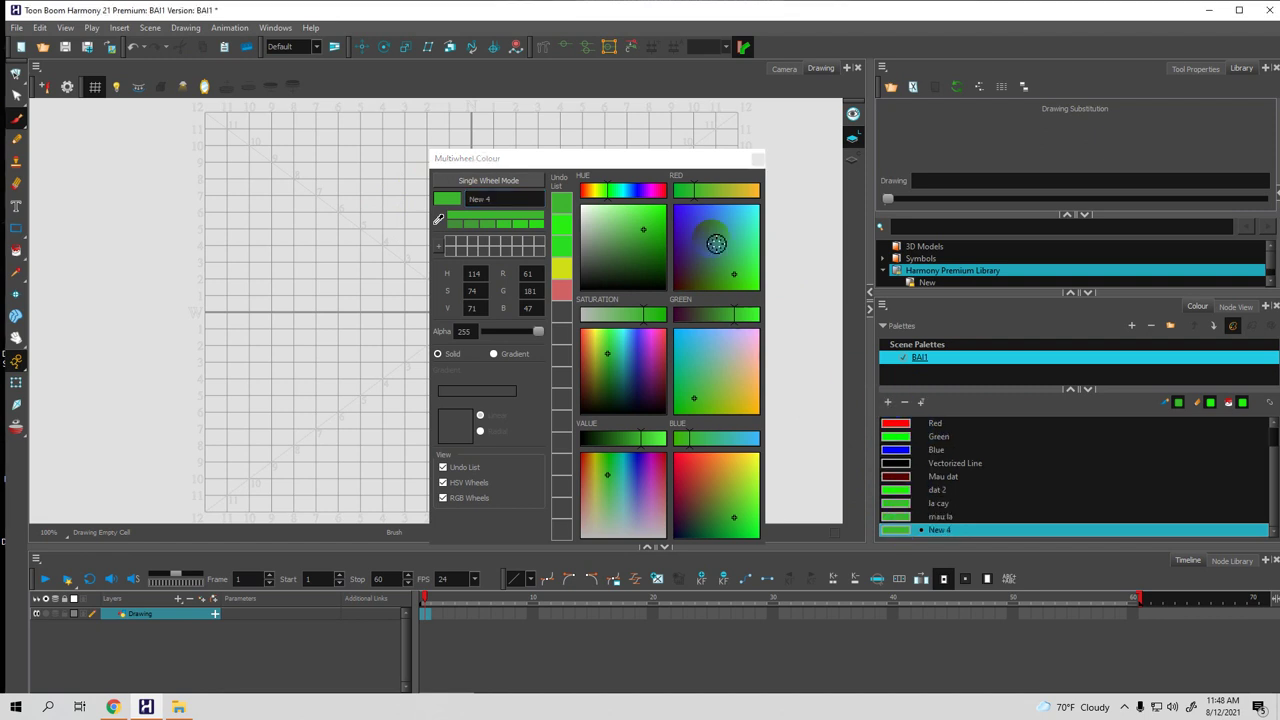
{"action": "left_click_drag", "start_coordinate": [722, 192], "coordinate": [738, 191]}
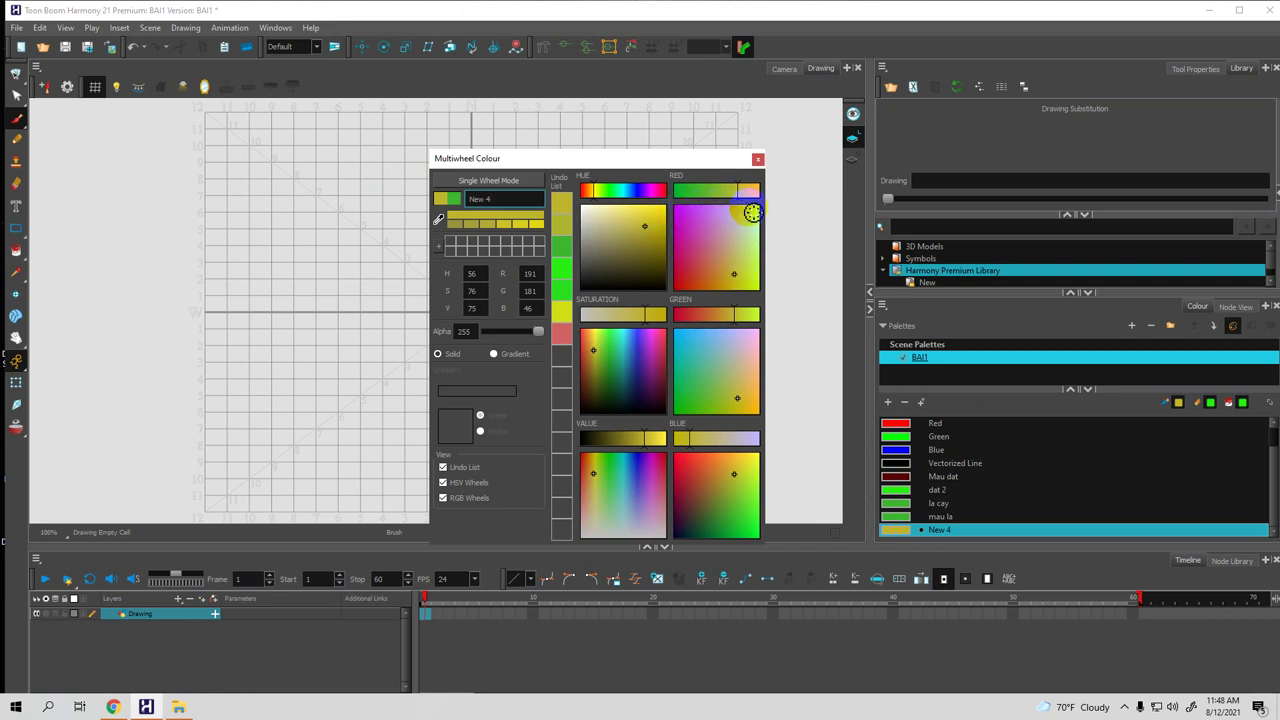
{"action": "left_click", "coordinate": [755, 193]}
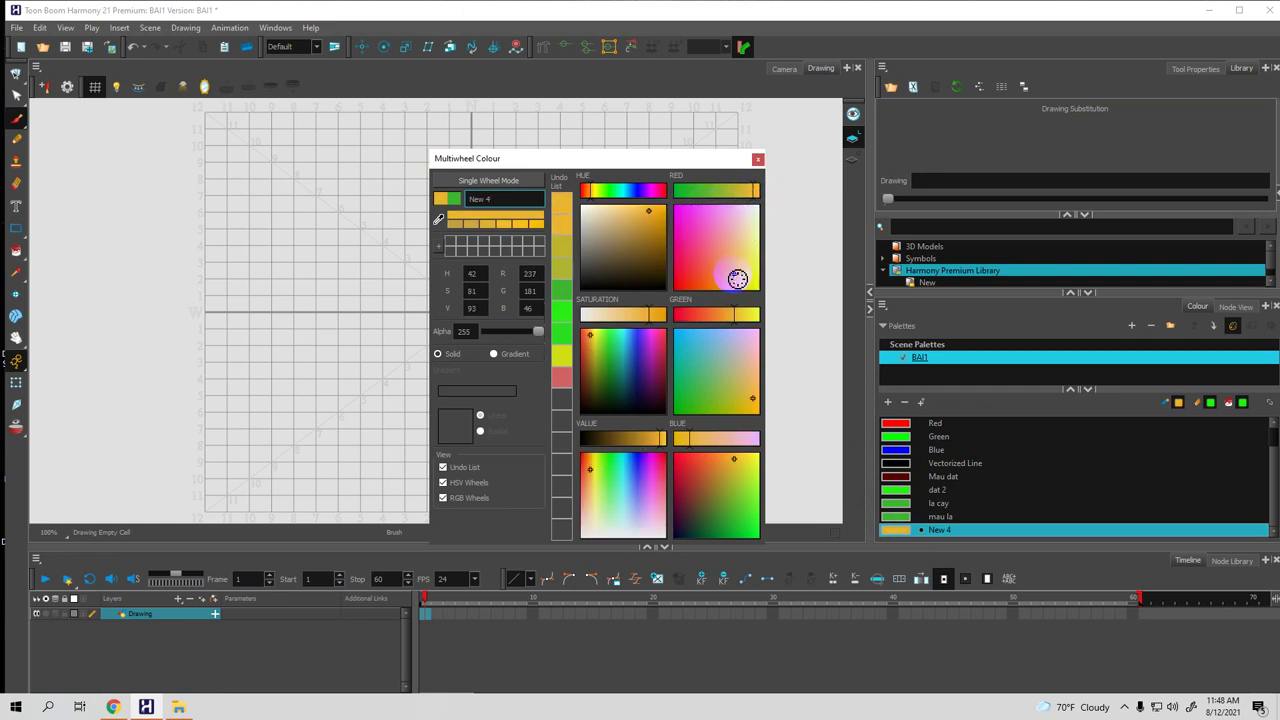
{"action": "left_click_drag", "start_coordinate": [734, 274], "coordinate": [731, 279]}
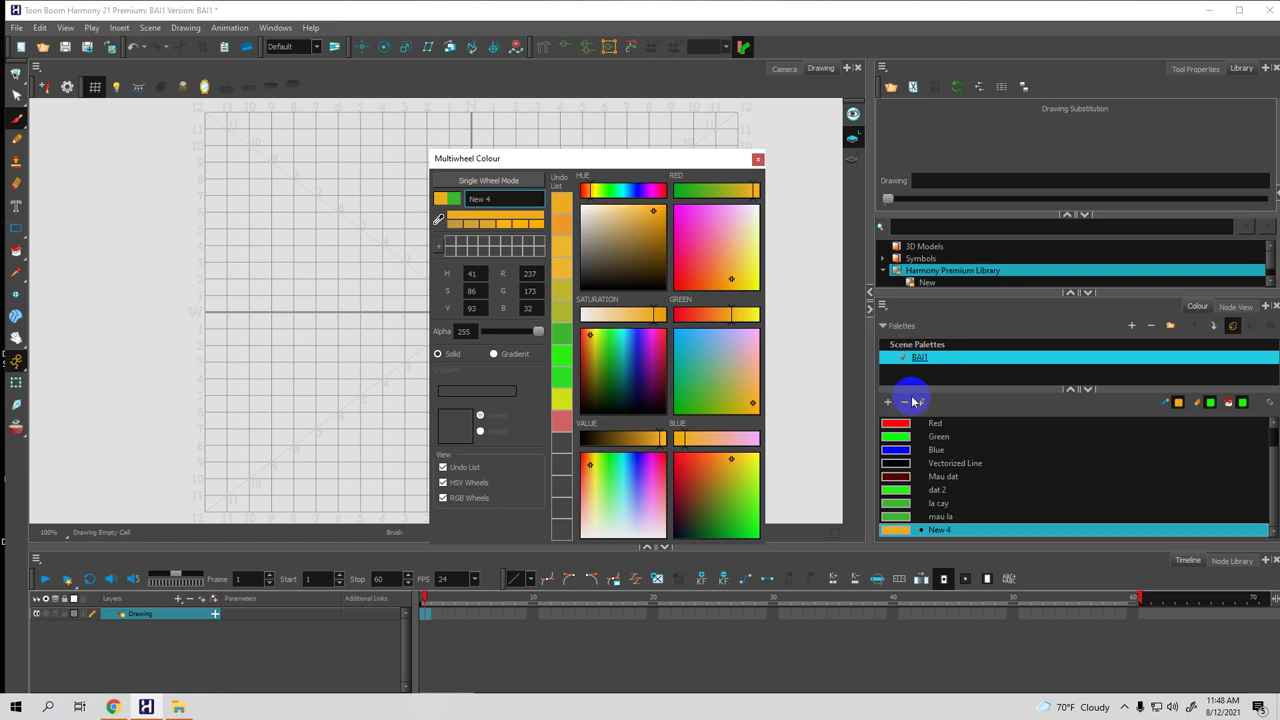
{"action": "left_click", "coordinate": [461, 197]}
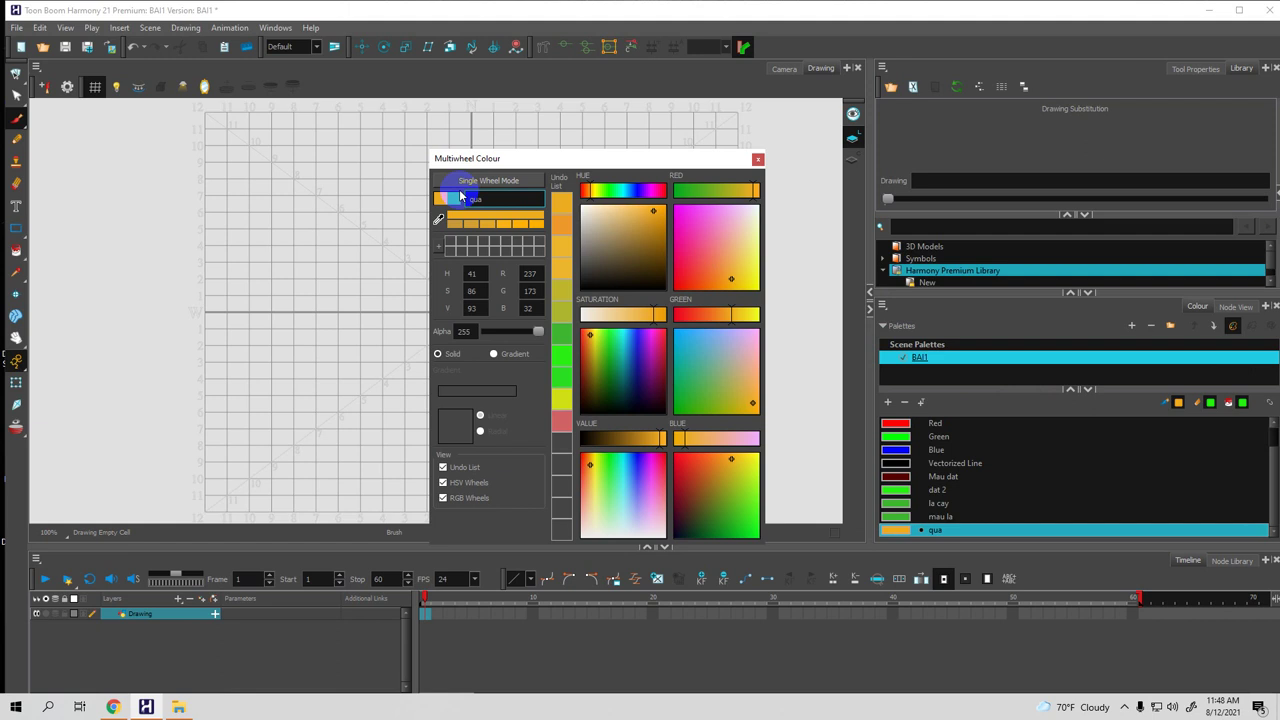
Add a colour named "than cay" to the palette and set it to brown with R 106, G 76, B 17
{"action": "left_click", "coordinate": [904, 405]}
{"action": "left_click", "coordinate": [891, 404]}
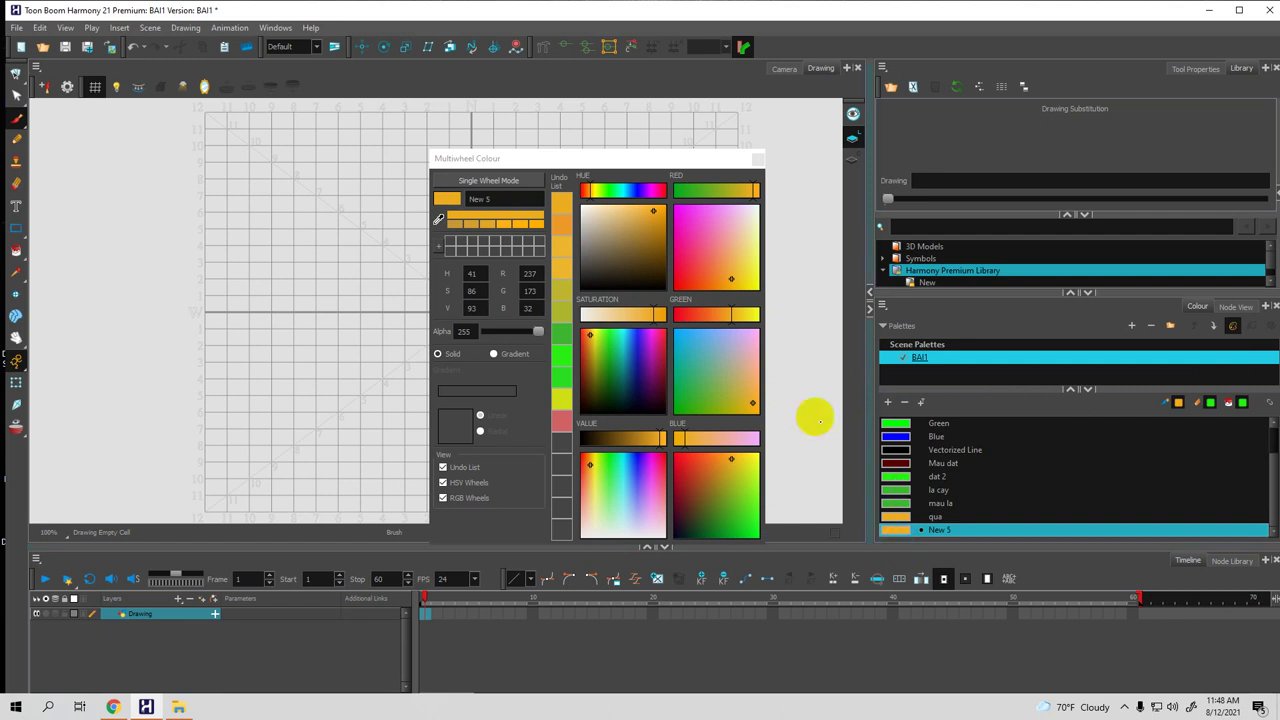
{"action": "left_click", "coordinate": [653, 261]}
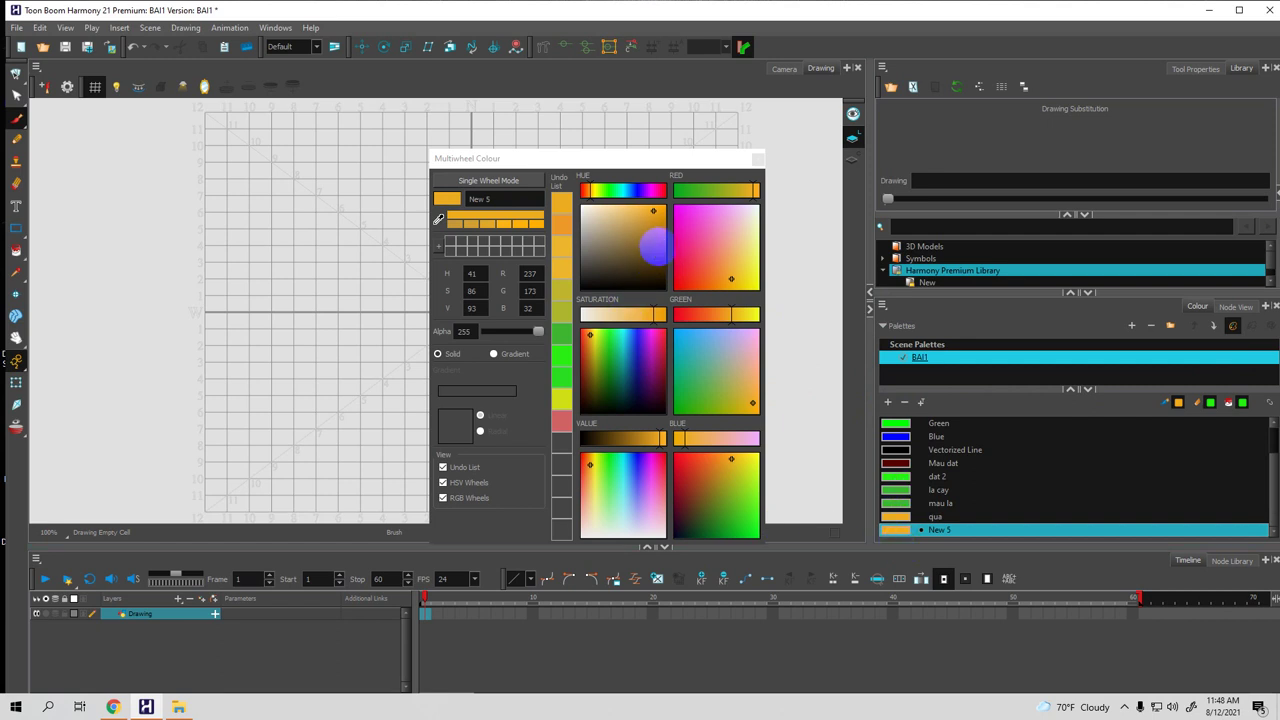
{"action": "left_click", "coordinate": [656, 262]}
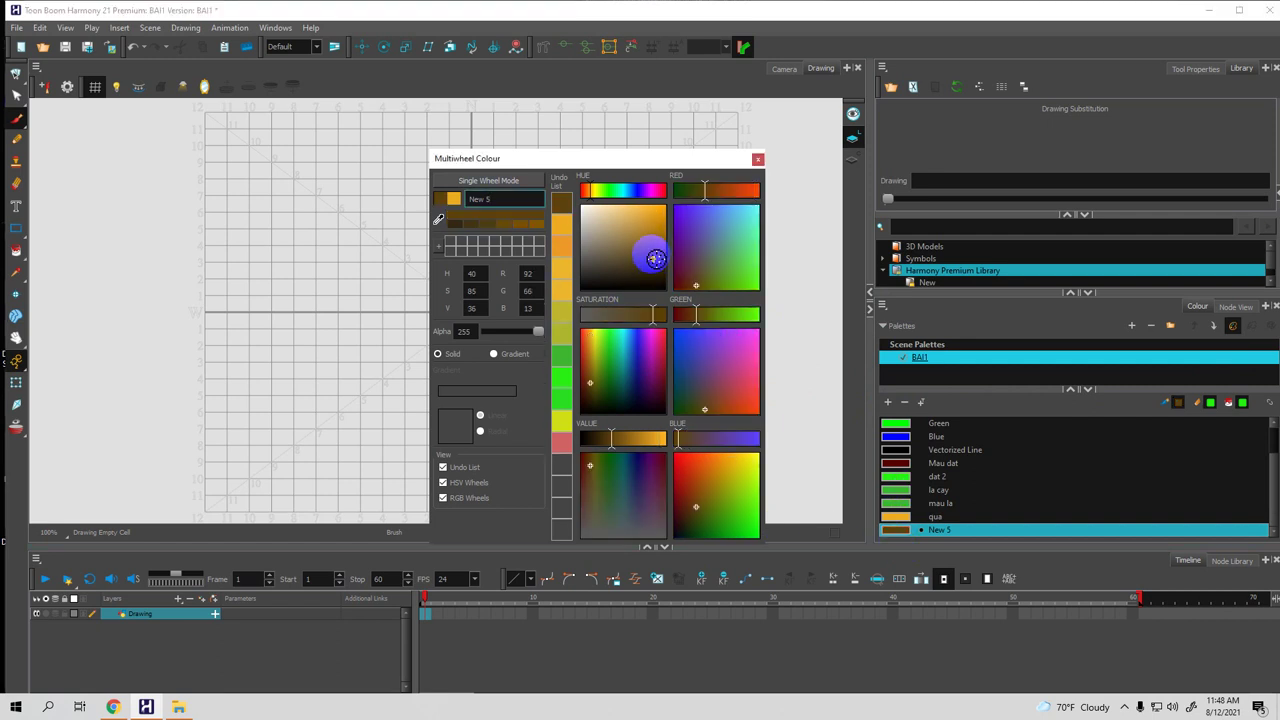
{"action": "left_click_drag", "start_coordinate": [656, 259], "coordinate": [655, 258]}
{"action": "left_click", "coordinate": [655, 258]}
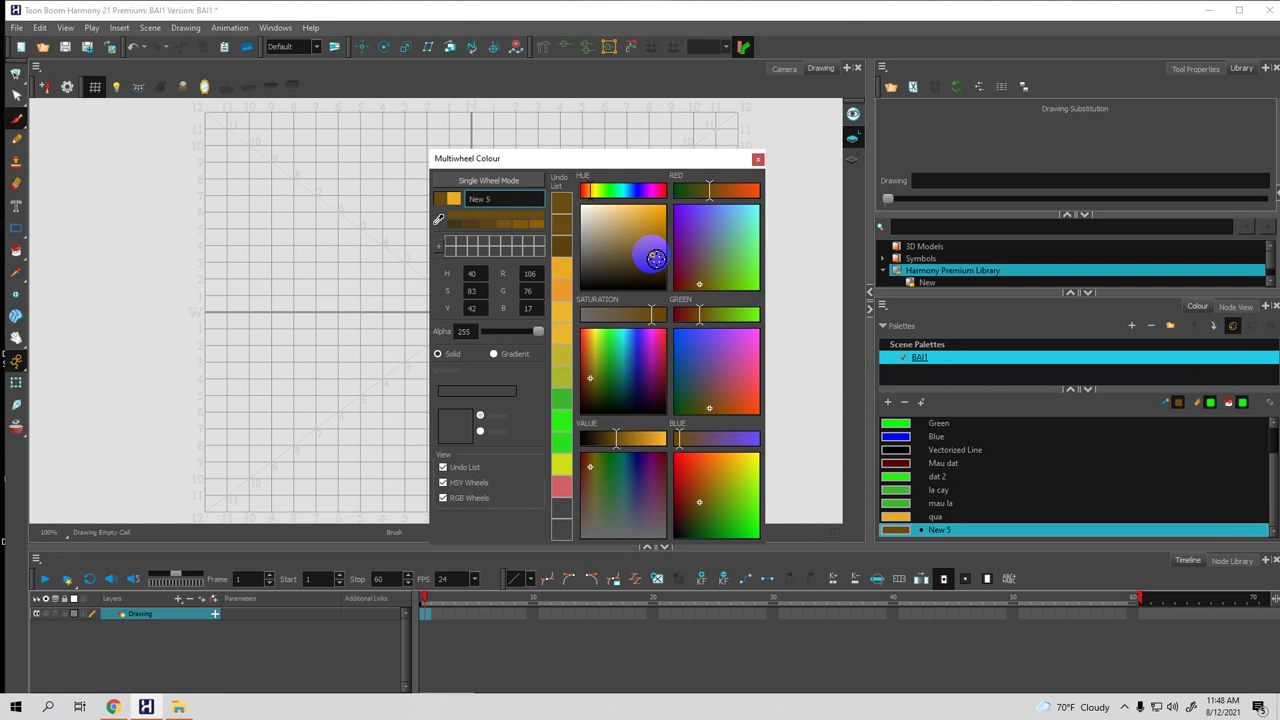
{"action": "double_click", "coordinate": [474, 202]}
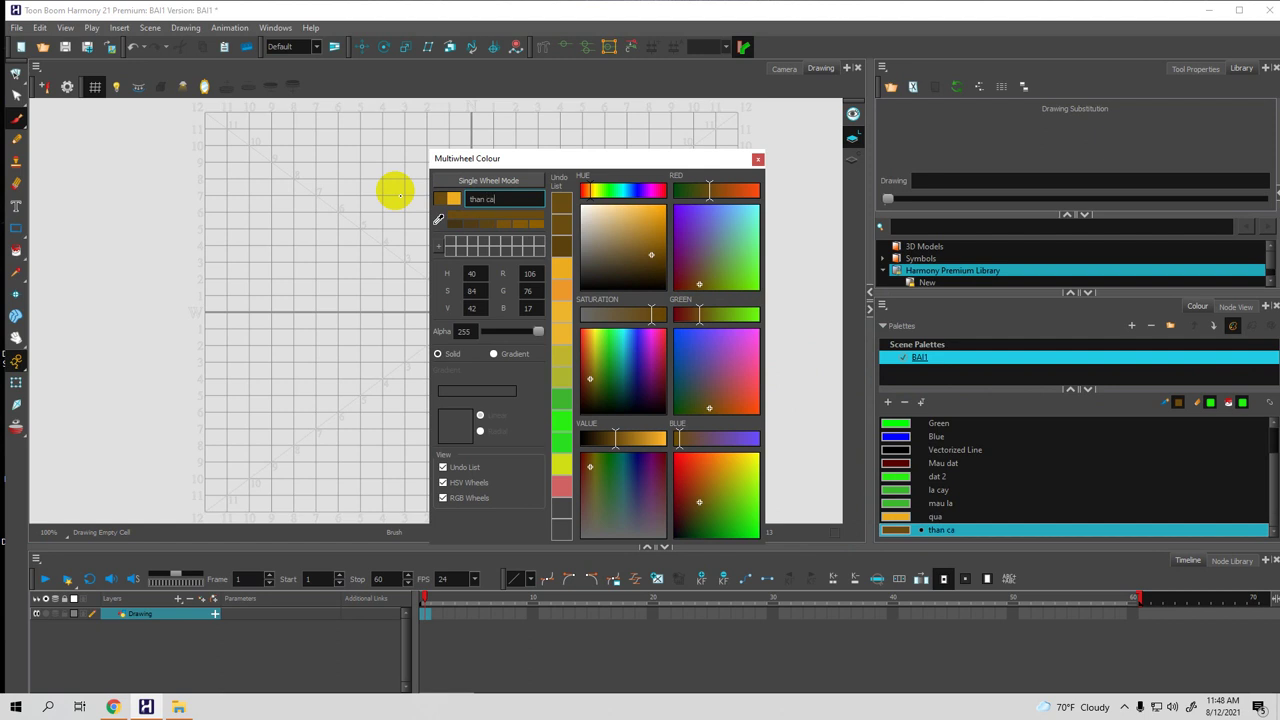
Close the colour picker and enlarge the Colour view in height and width to show the whole colour list
{"action": "left_click", "coordinate": [758, 160]}
{"action": "left_click_drag", "start_coordinate": [933, 391], "coordinate": [922, 342]}
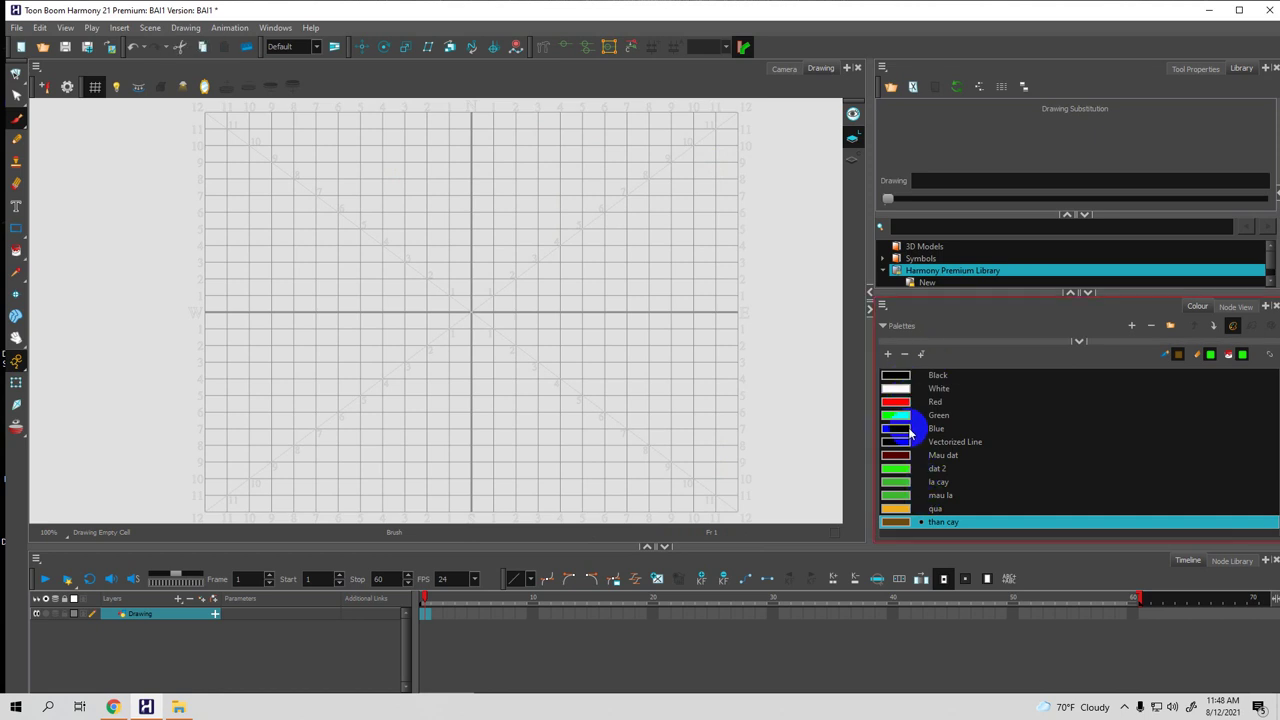
{"action": "left_click_drag", "start_coordinate": [871, 386], "coordinate": [780, 390]}
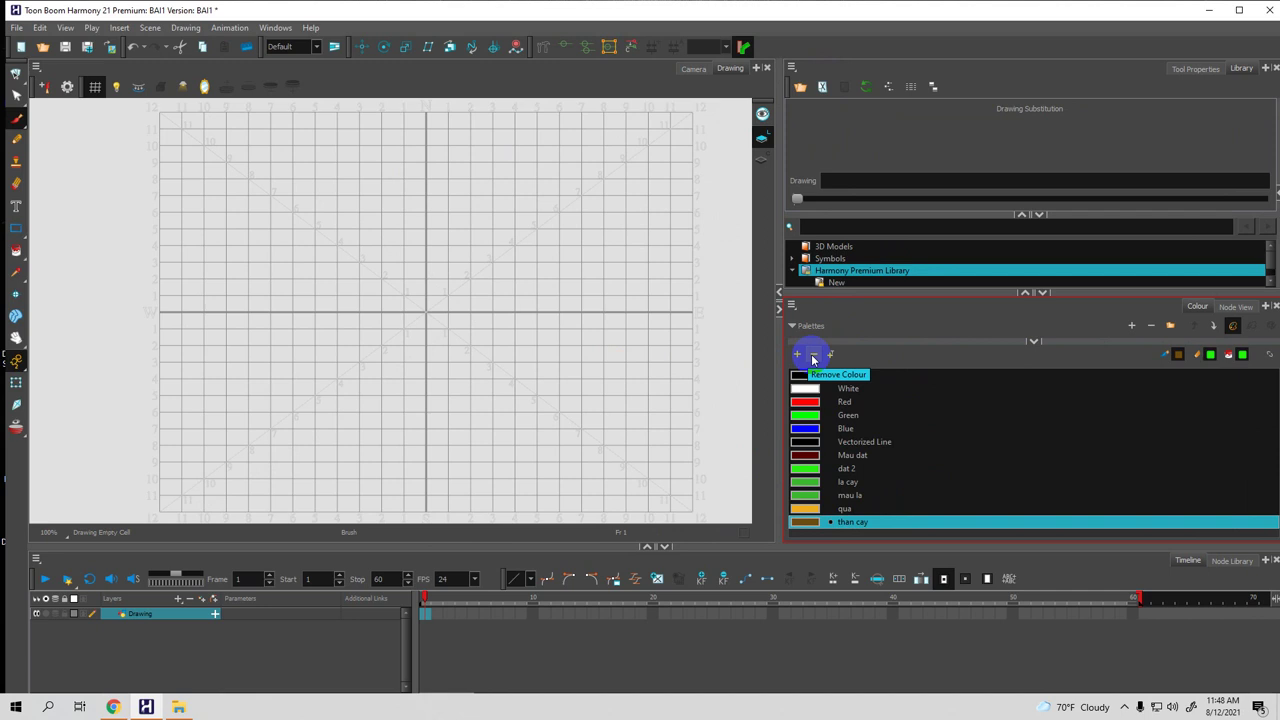
Open the layer properties of the Drawing layer and examine its transformation and art layer settings
{"action": "right_click", "coordinate": [150, 618]}
{"action": "mouse_move", "coordinate": [260, 425]}
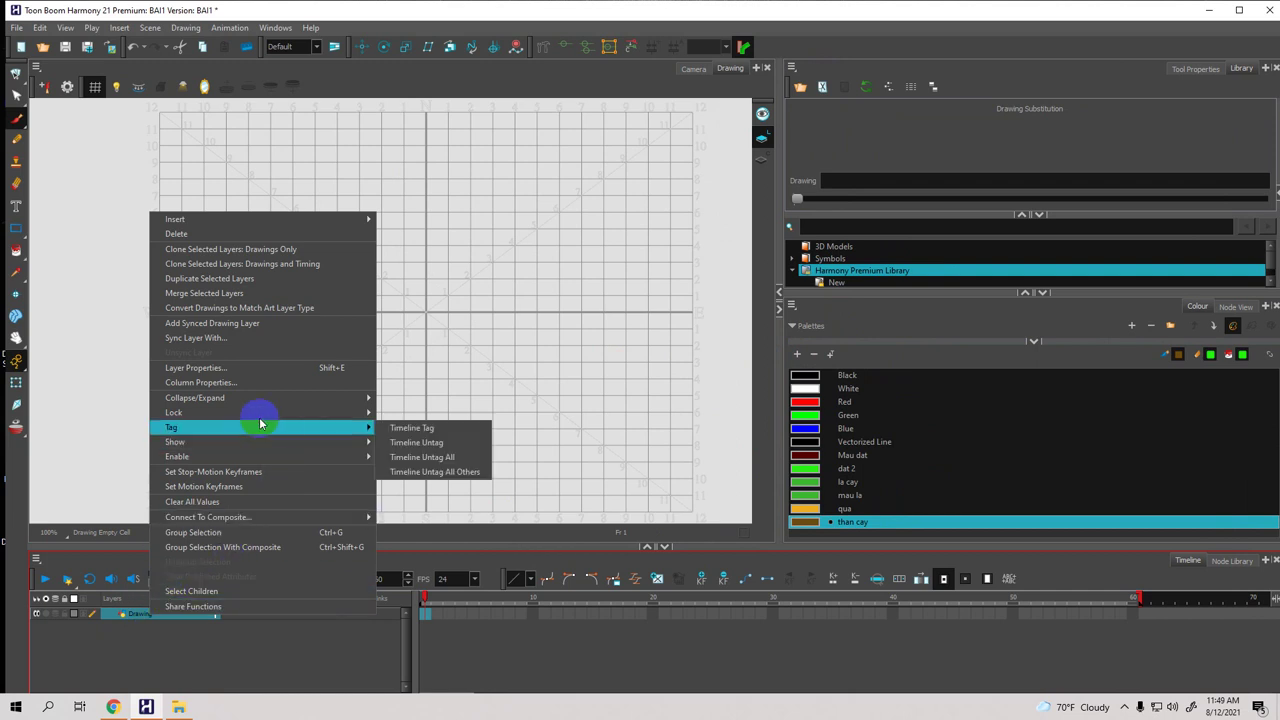
{"action": "left_click", "coordinate": [203, 368]}
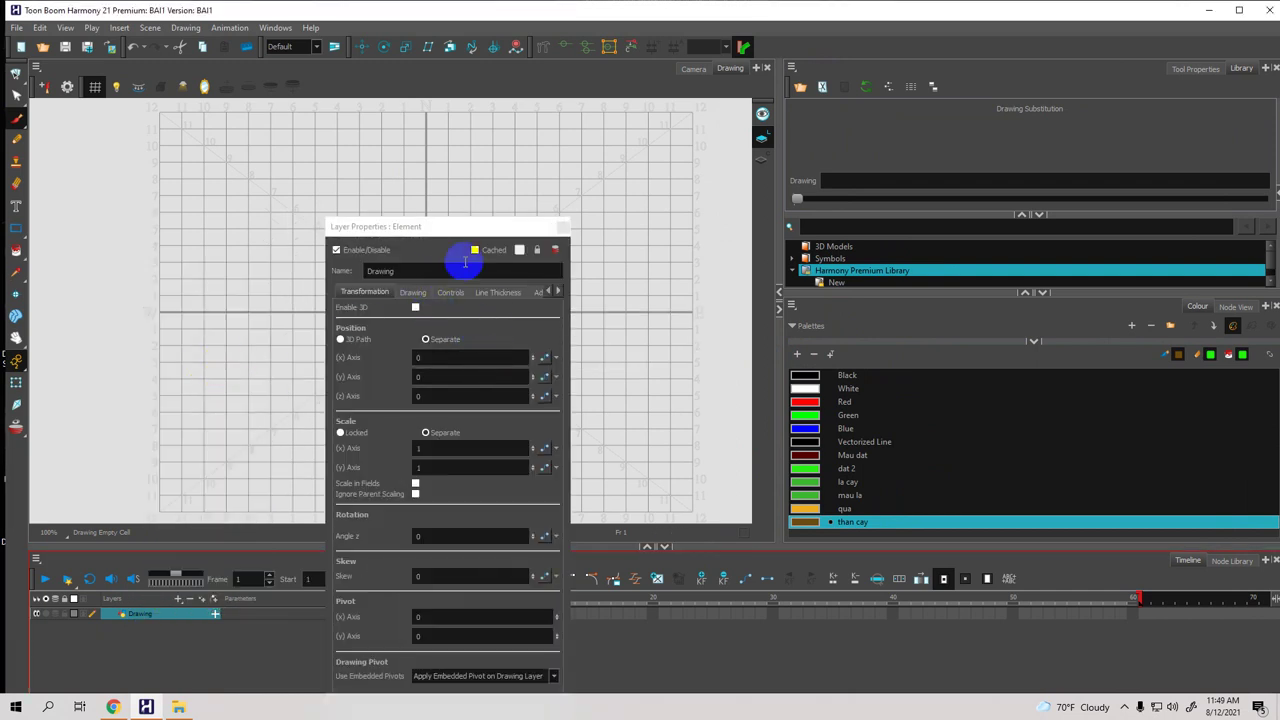
{"action": "left_click_drag", "start_coordinate": [429, 226], "coordinate": [529, 114]}
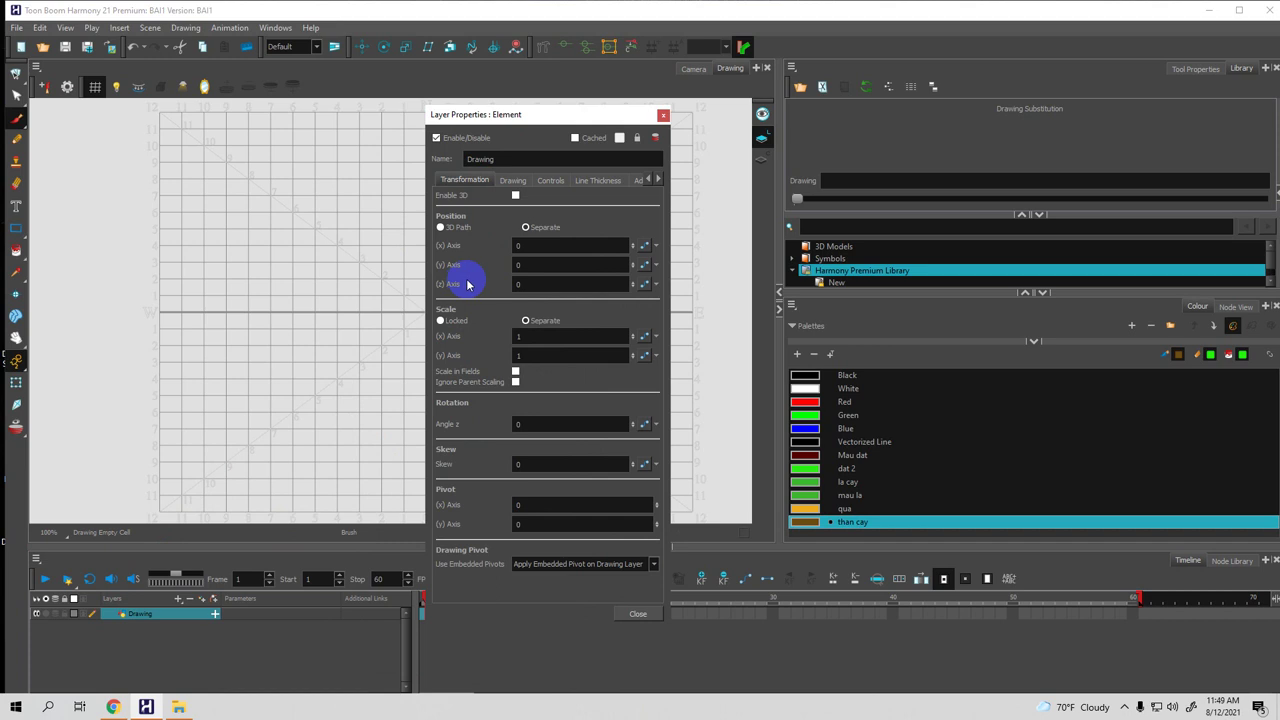
{"action": "left_click", "coordinate": [543, 284]}
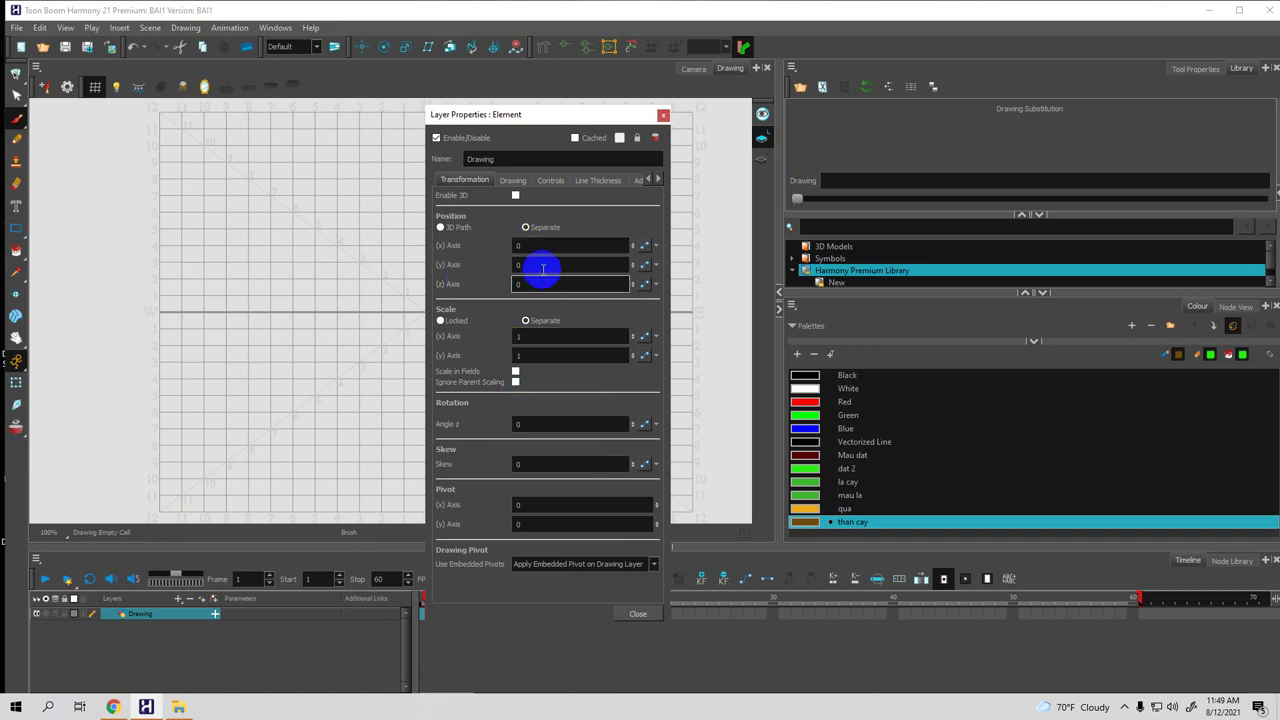
{"action": "left_click", "coordinate": [513, 181]}
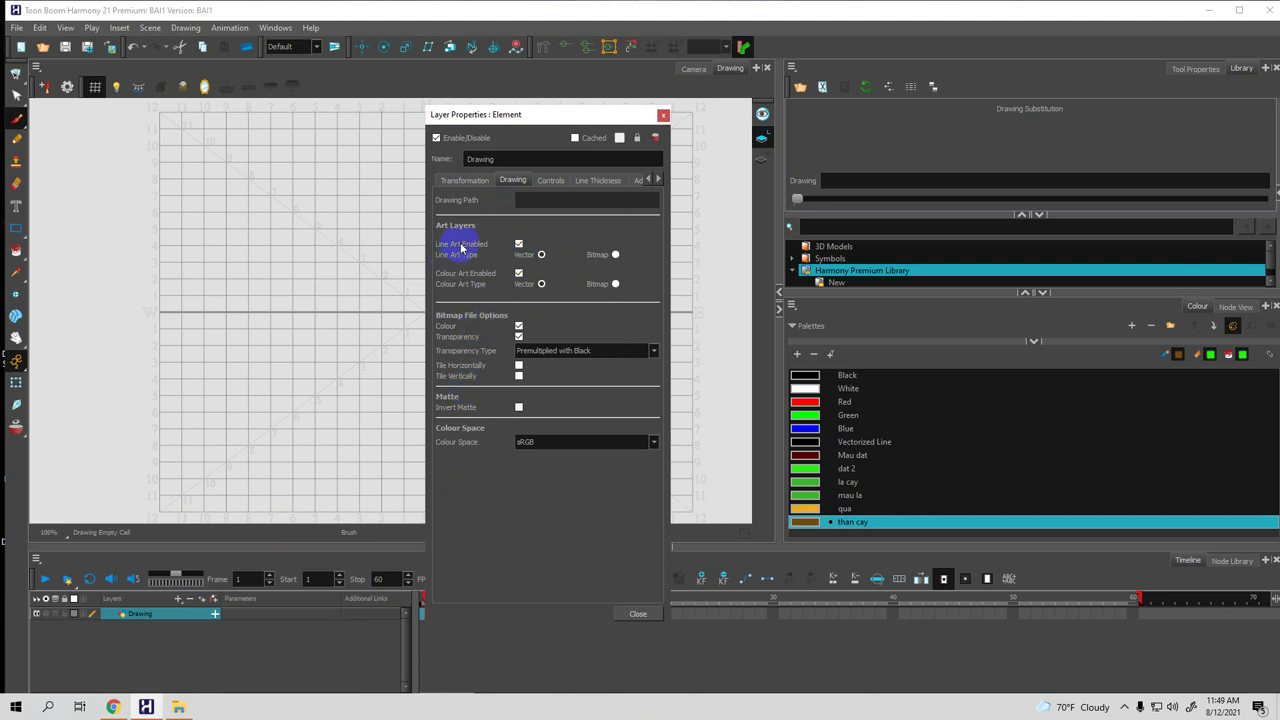
{"action": "left_click", "coordinate": [103, 617]}
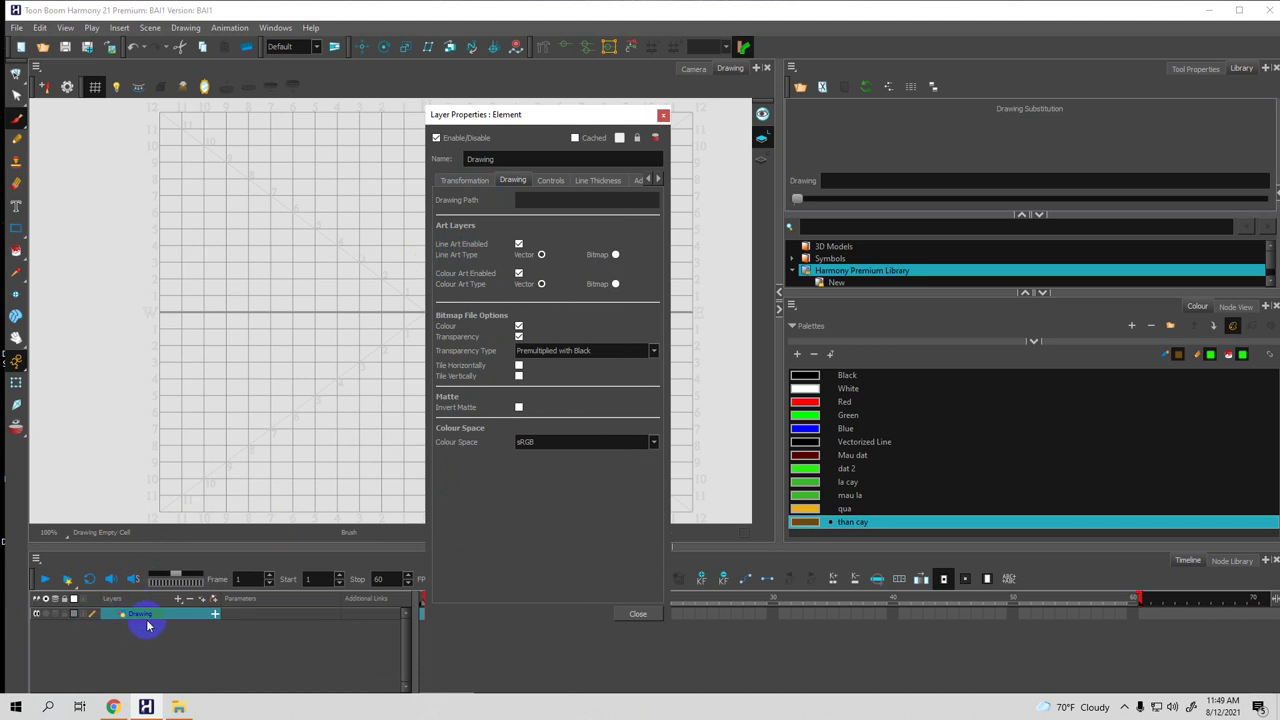
Rename the Drawing layer as "Lop_nen", set its line art type to Bitmap and close the layer properties
{"action": "double_click", "coordinate": [495, 159]}
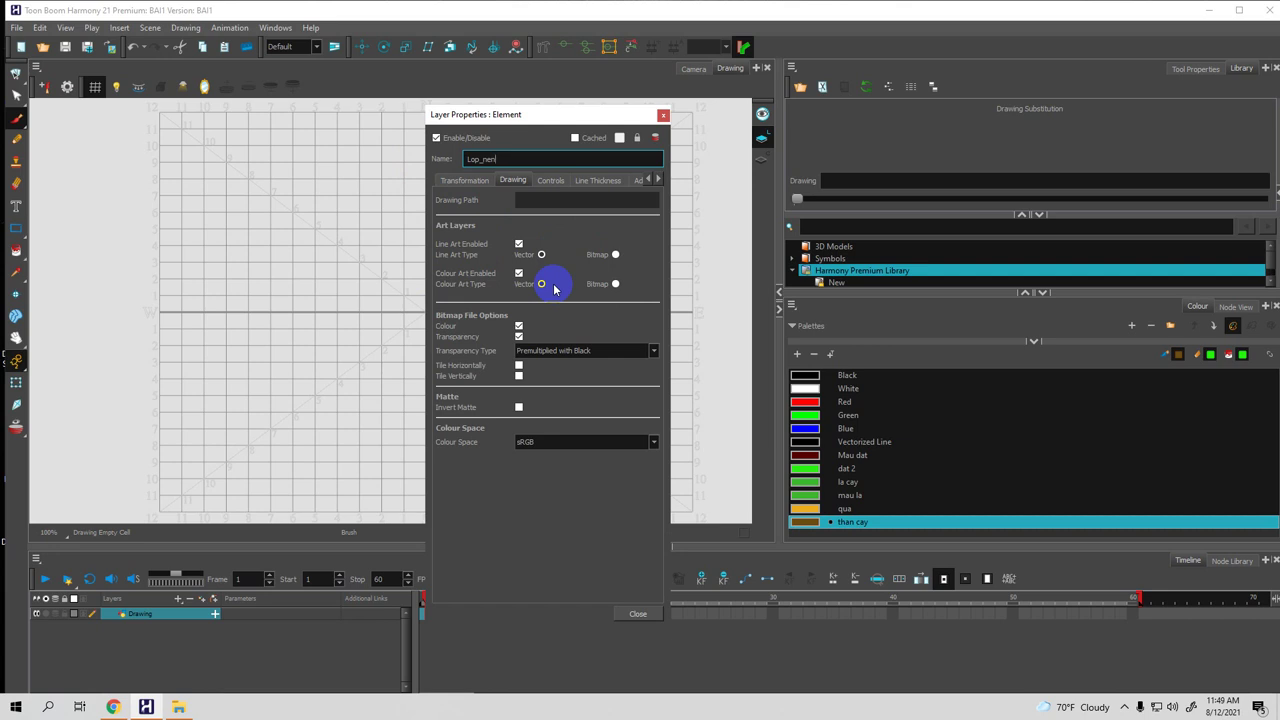
{"action": "left_click", "coordinate": [615, 256]}
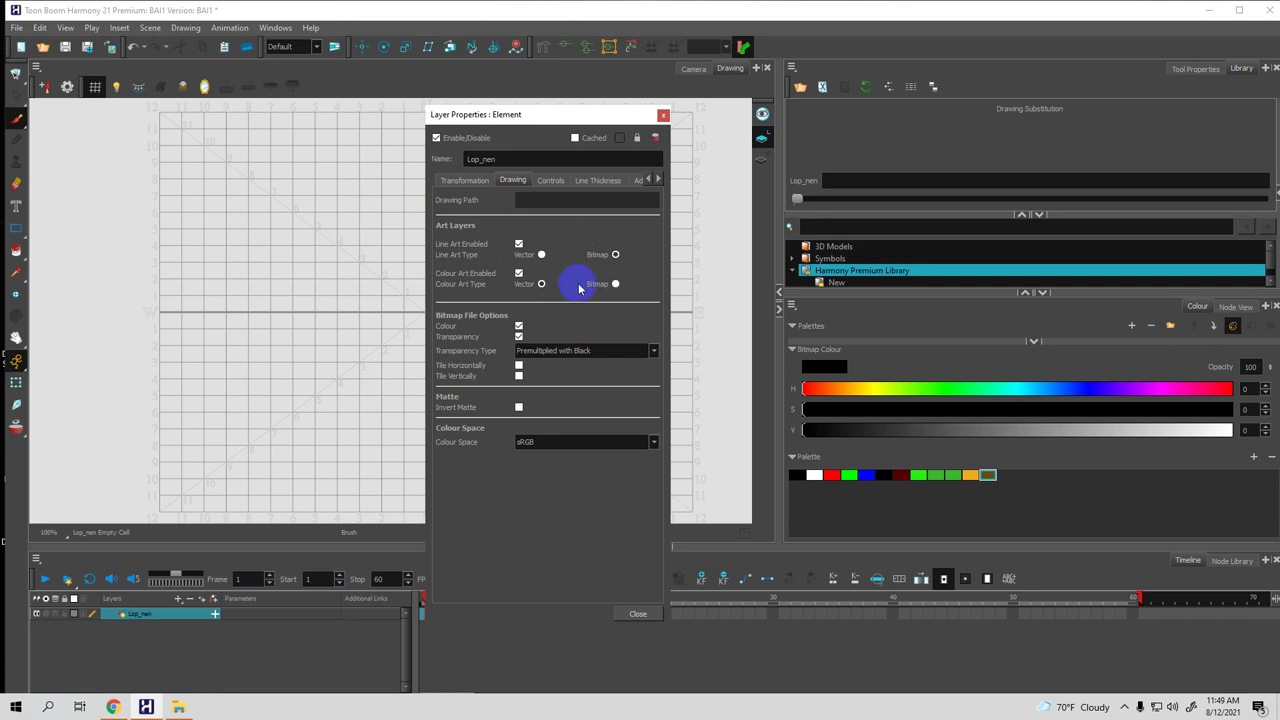
{"action": "left_click", "coordinate": [662, 115]}
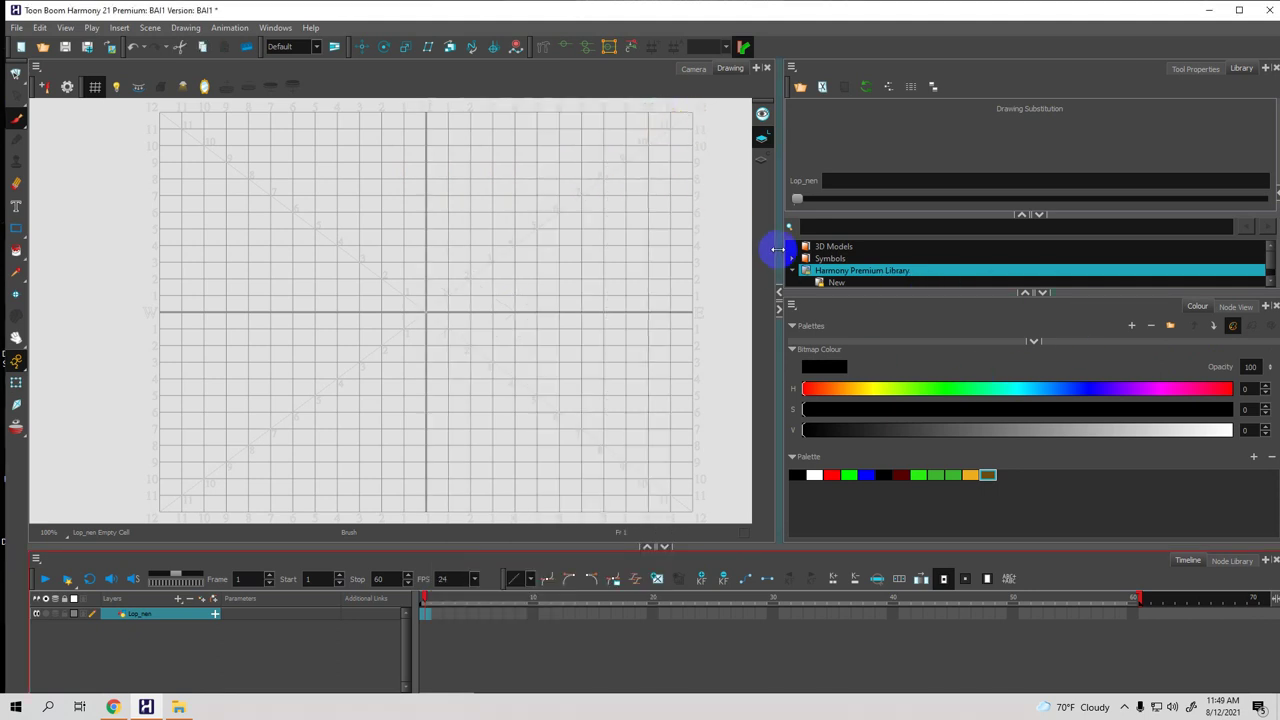
Narrow the Colour view and set the bitmap colour to a golden yellow with H 50, S 96, V 91
{"action": "left_click_drag", "start_coordinate": [779, 247], "coordinate": [824, 251]}
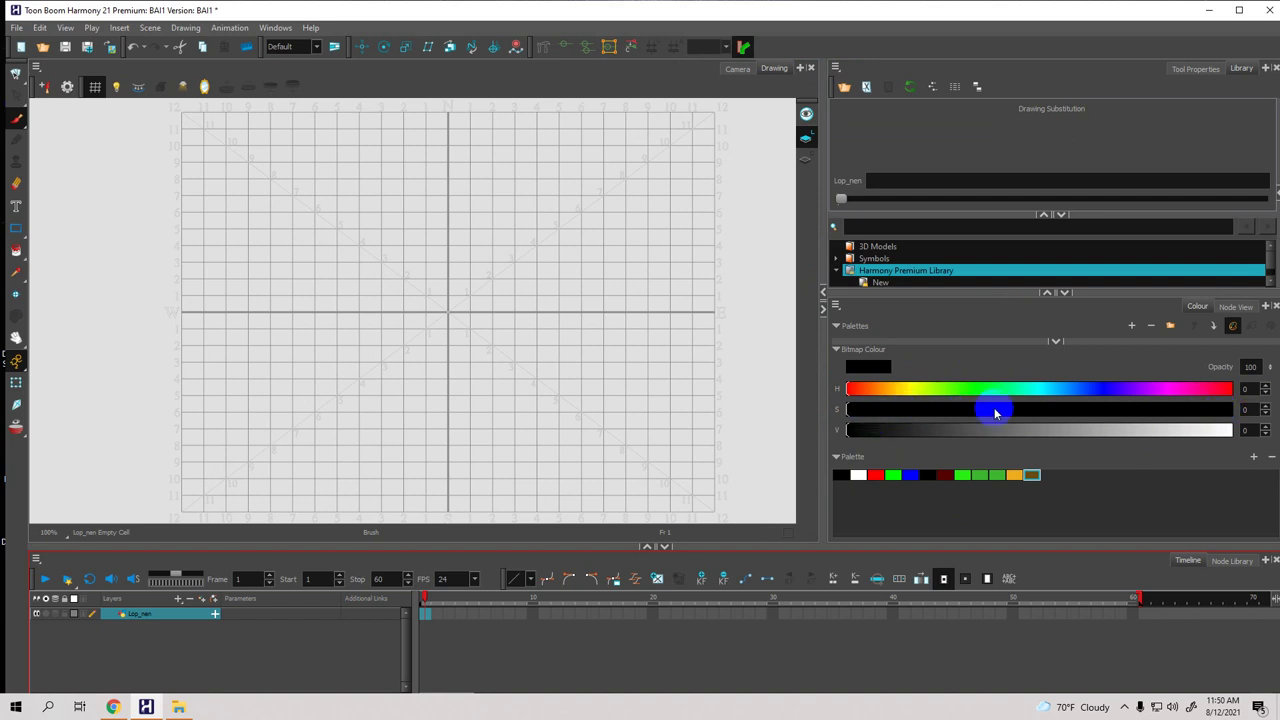
{"action": "left_click", "coordinate": [1187, 432]}
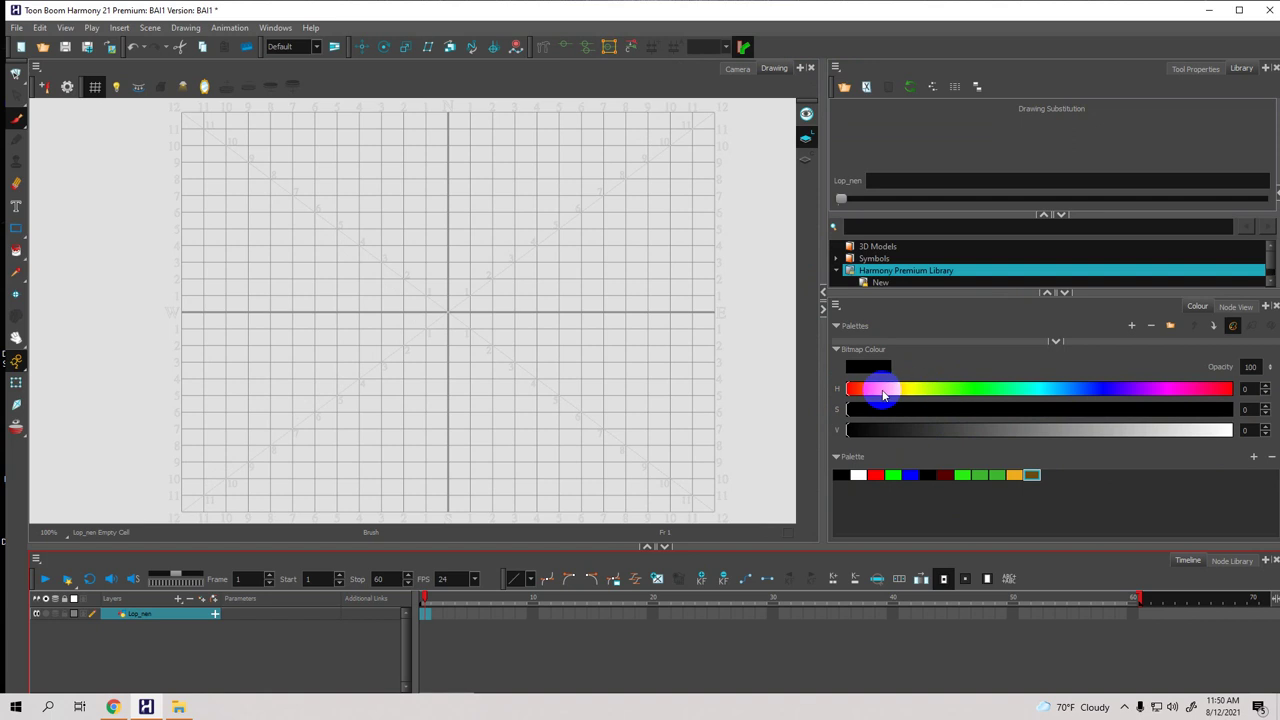
{"action": "left_click_drag", "start_coordinate": [883, 394], "coordinate": [898, 395]}
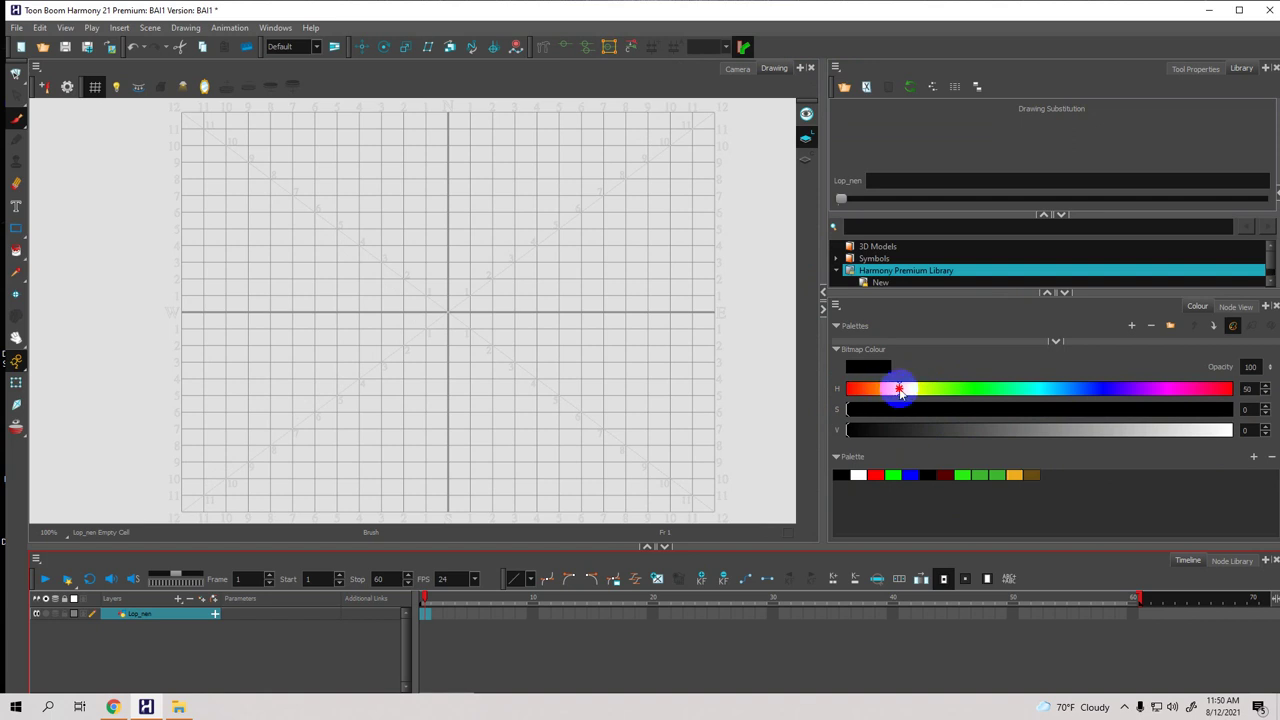
{"action": "left_click_drag", "start_coordinate": [1043, 431], "coordinate": [1210, 430]}
{"action": "left_click", "coordinate": [1210, 410]}
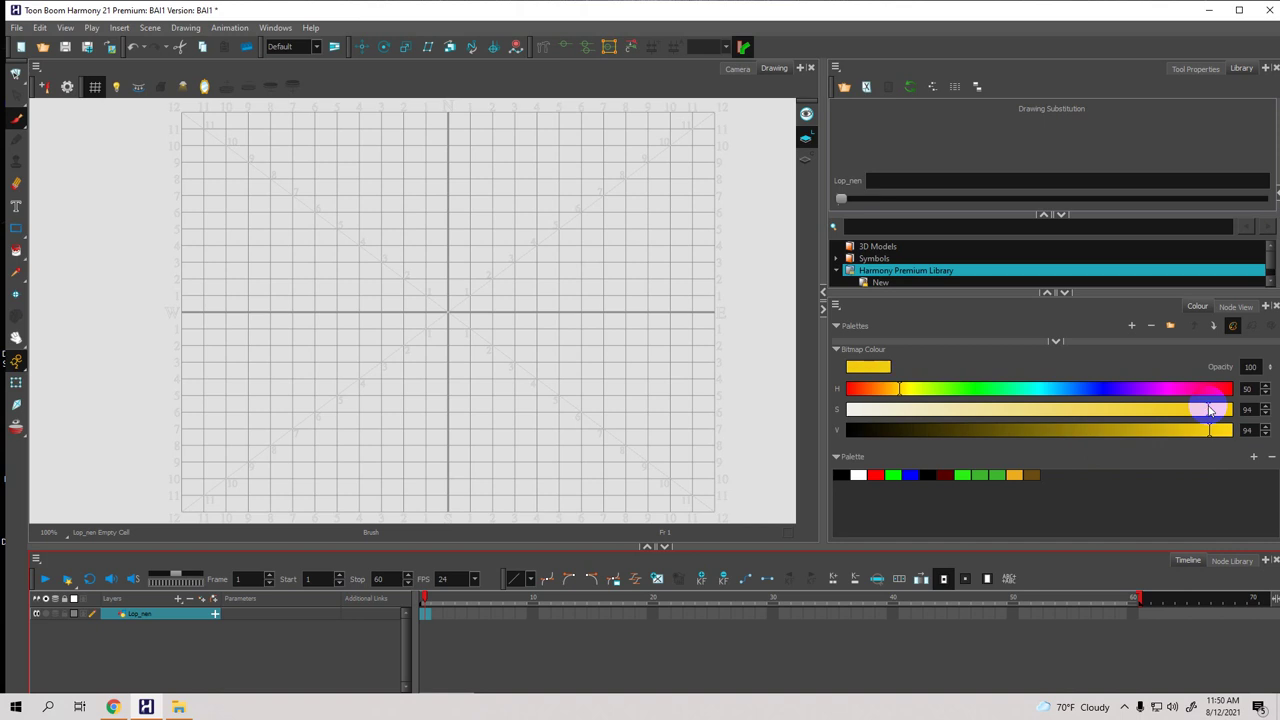
{"action": "left_click", "coordinate": [1073, 431]}
{"action": "mouse_move", "coordinate": [1077, 432]}
{"action": "left_mouse_down"}
{"action": "mouse_move", "coordinate": [1220, 429]}
{"action": "mouse_move", "coordinate": [1010, 436]}
{"action": "mouse_move", "coordinate": [1220, 418]}
{"action": "left_mouse_up"}
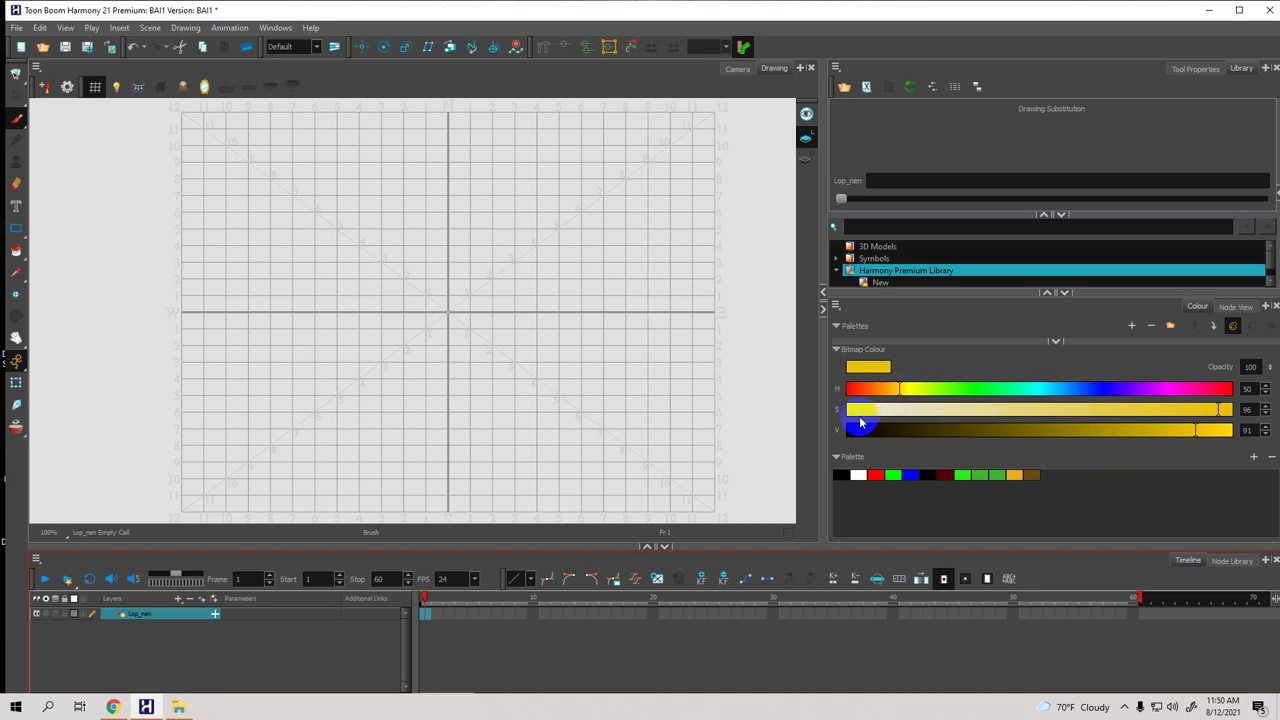
Activate the Brush tool, widen the drawing area and show the bitmap brush properties
{"action": "key", "text": "space"}
{"action": "left_click_drag", "start_coordinate": [437, 283], "coordinate": [430, 251]}
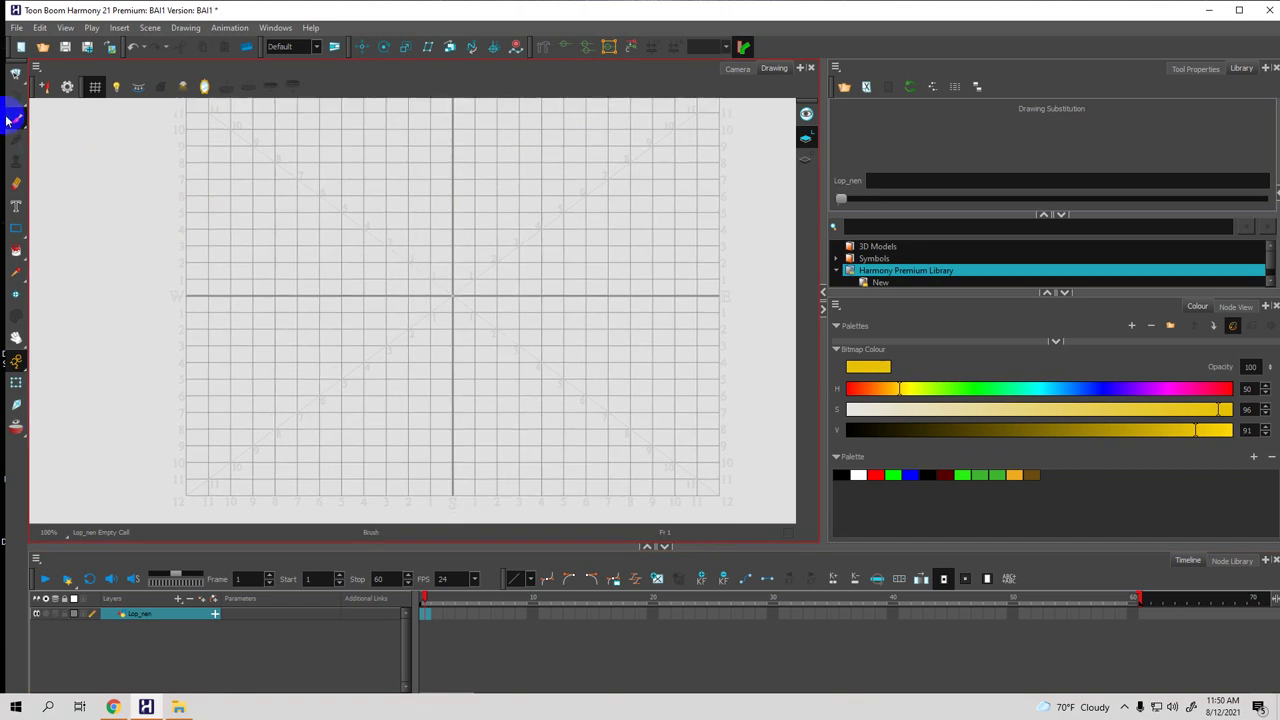
{"action": "left_click_drag", "start_coordinate": [16, 125], "coordinate": [38, 114]}
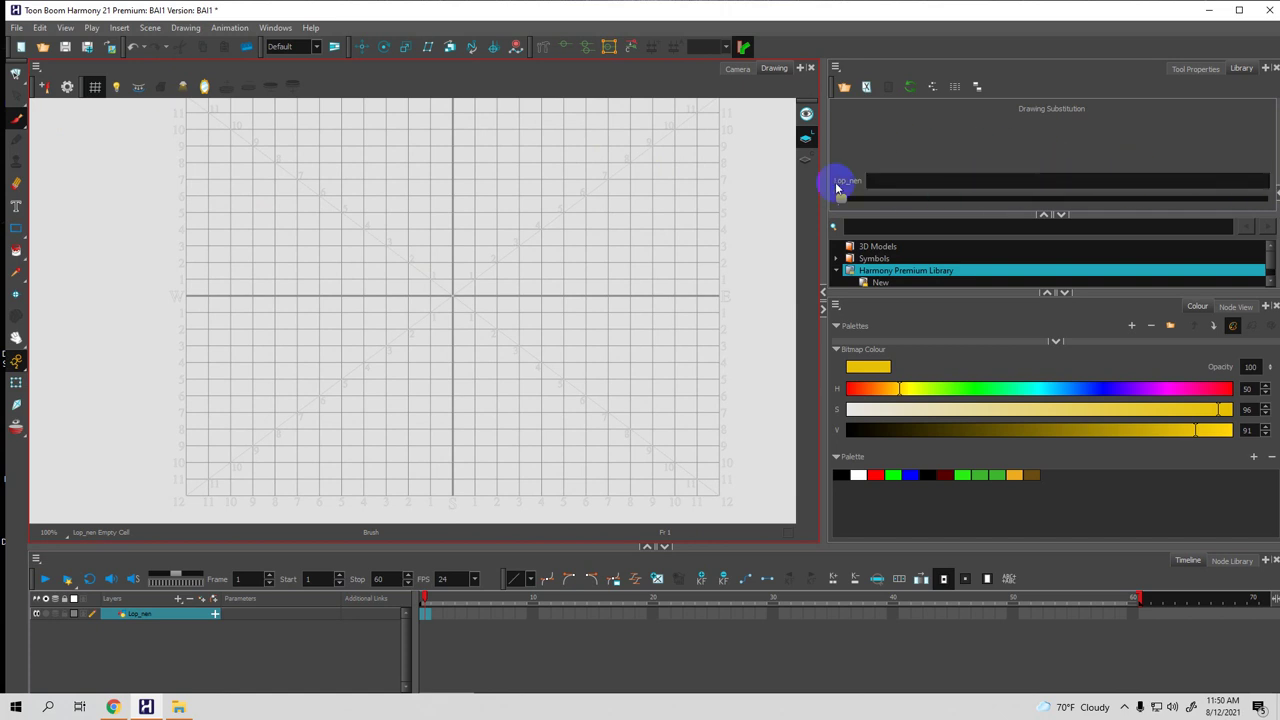
{"action": "mouse_move", "coordinate": [826, 130]}
{"action": "left_mouse_down"}
{"action": "mouse_move", "coordinate": [886, 126]}
{"action": "mouse_move", "coordinate": [950, 150]}
{"action": "left_mouse_up"}
{"action": "left_click", "coordinate": [1125, 216]}
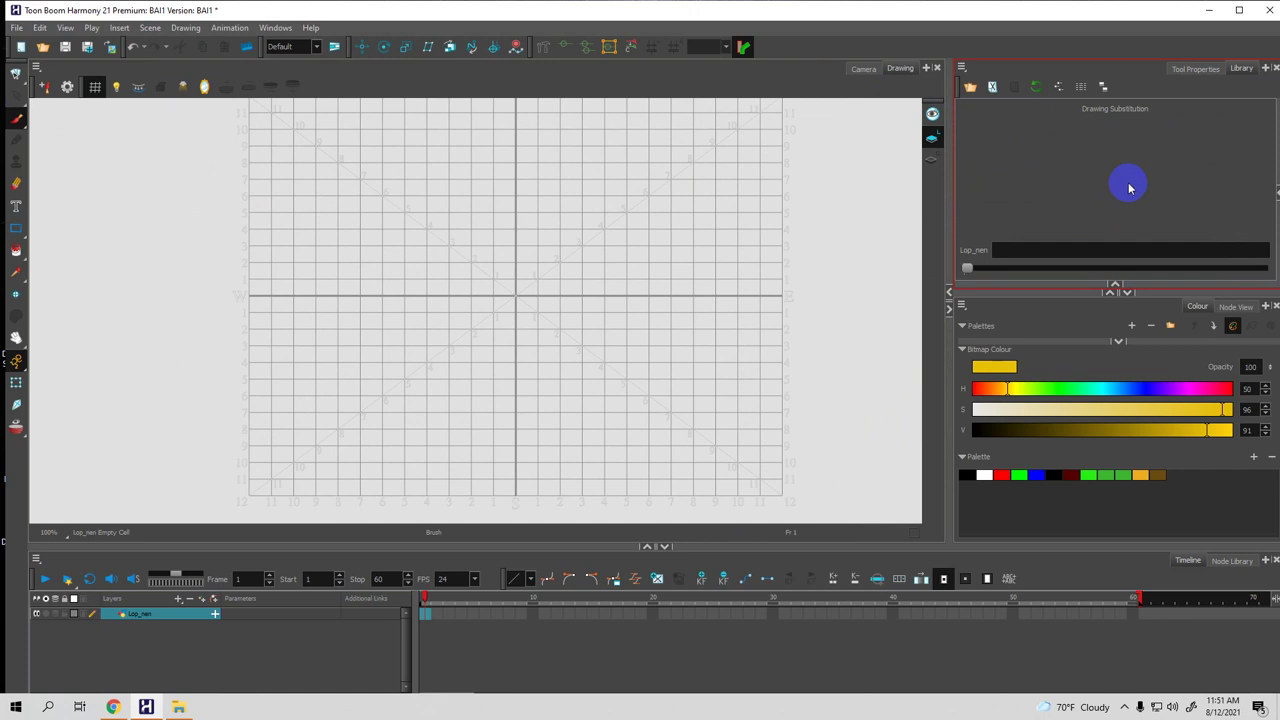
{"action": "left_click", "coordinate": [1190, 70]}
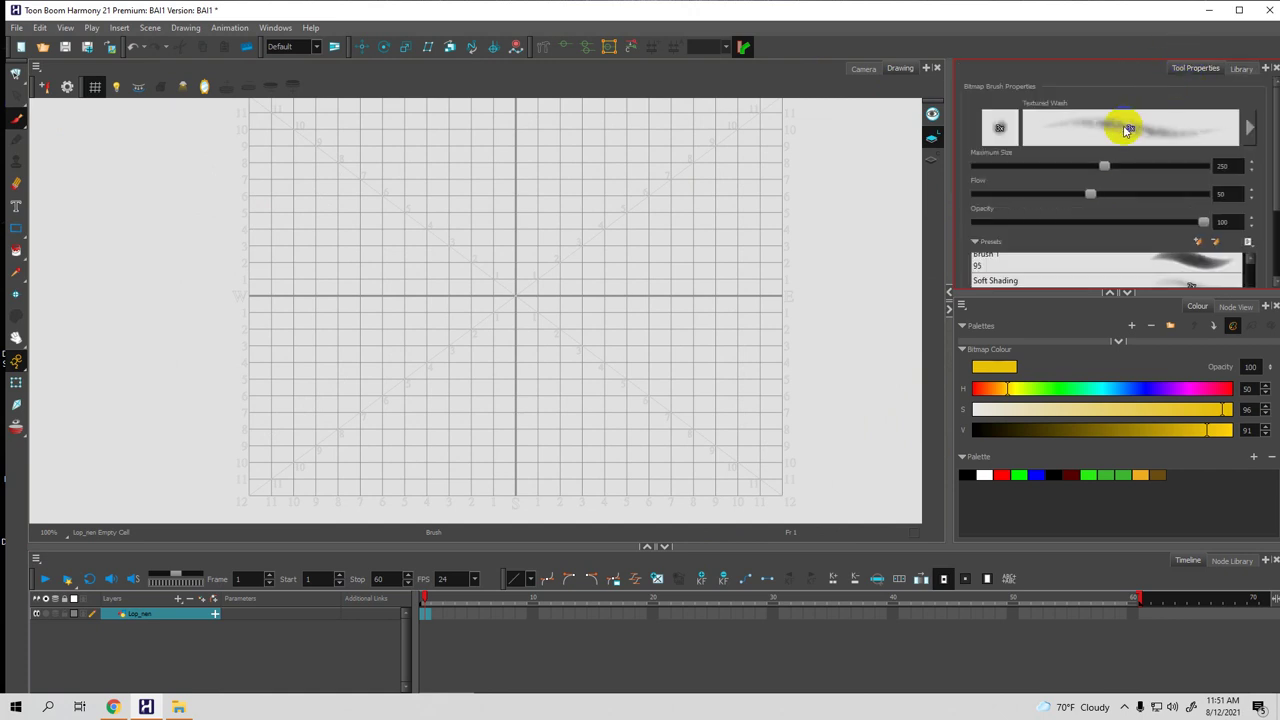
Detach the Tool Properties view into an enlarged floating window and browse the bitmap brush presets
{"action": "mouse_move", "coordinate": [945, 108]}
{"action": "left_mouse_down"}
{"action": "mouse_move", "coordinate": [709, 137]}
{"action": "mouse_move", "coordinate": [737, 100]}
{"action": "mouse_move", "coordinate": [1023, 98]}
{"action": "left_mouse_up"}
{"action": "left_click_drag", "start_coordinate": [1248, 70], "coordinate": [481, 127]}
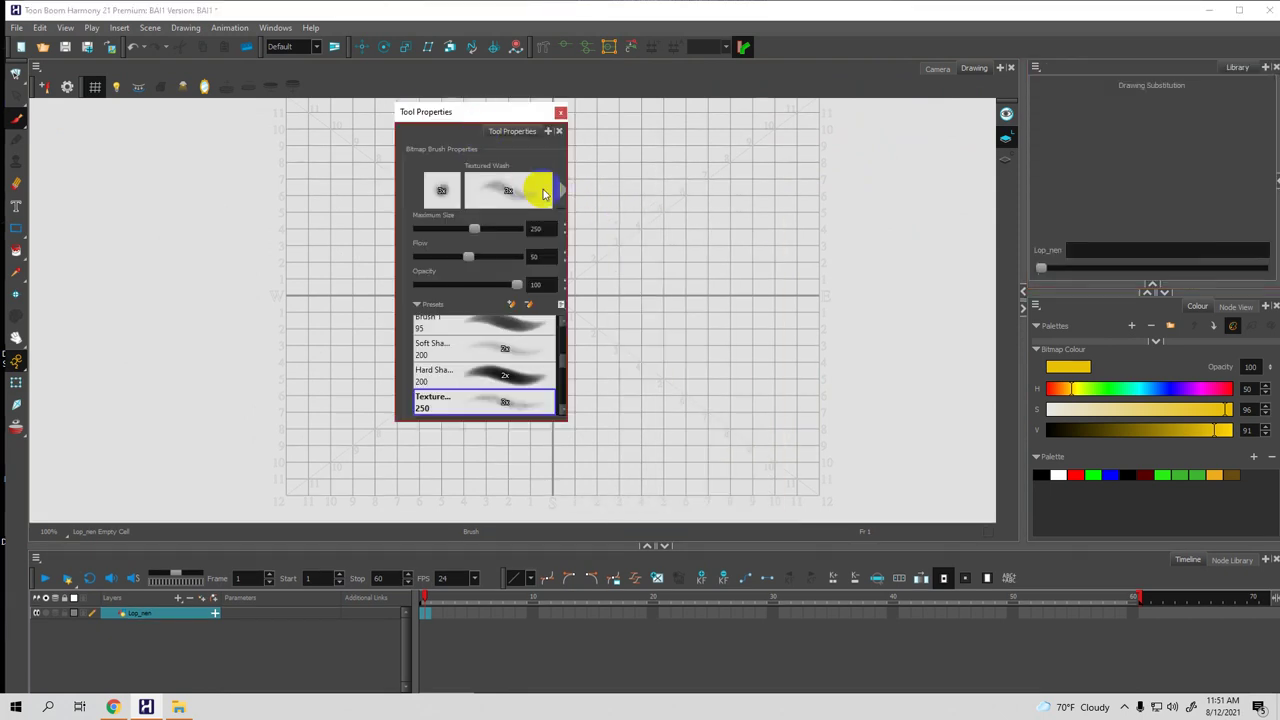
{"action": "left_click_drag", "start_coordinate": [570, 182], "coordinate": [899, 190]}
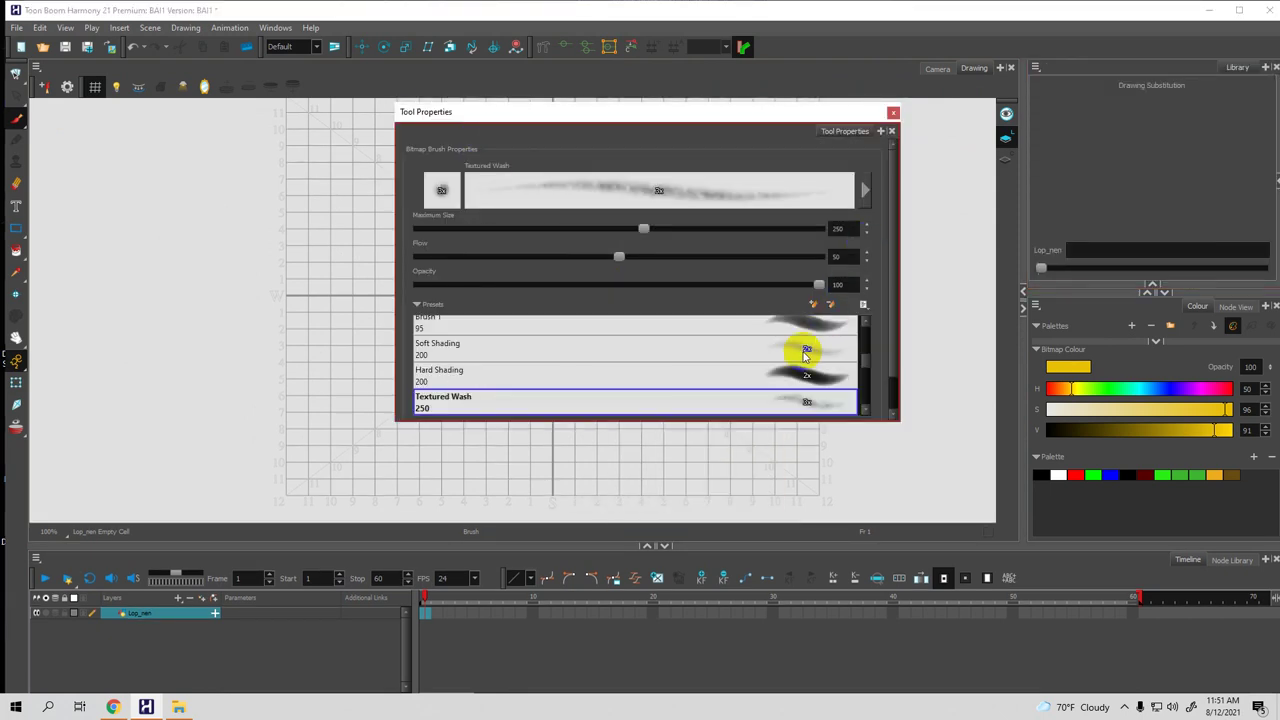
{"action": "left_click_drag", "start_coordinate": [720, 422], "coordinate": [720, 478]}
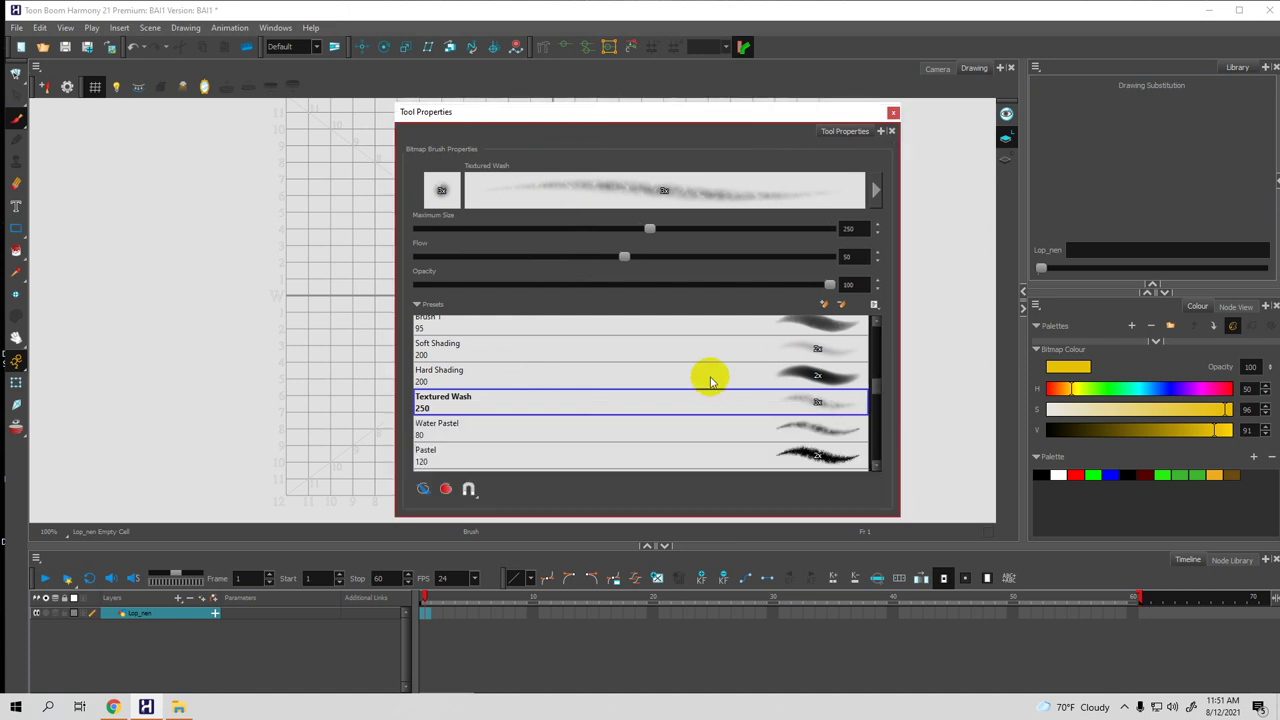
{"action": "scroll", "coordinate": [709, 378], "scroll_direction": "down", "scroll_amount": 5}
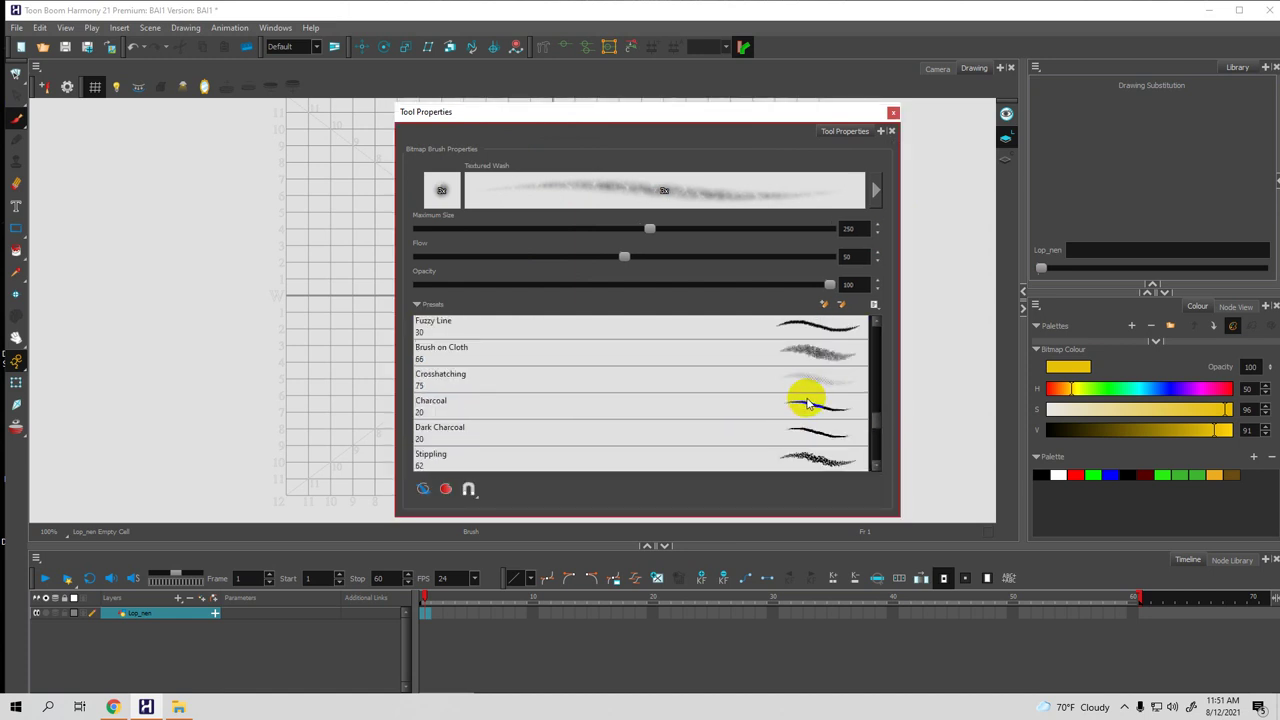
{"action": "scroll", "coordinate": [808, 403], "scroll_direction": "up", "scroll_amount": 5}
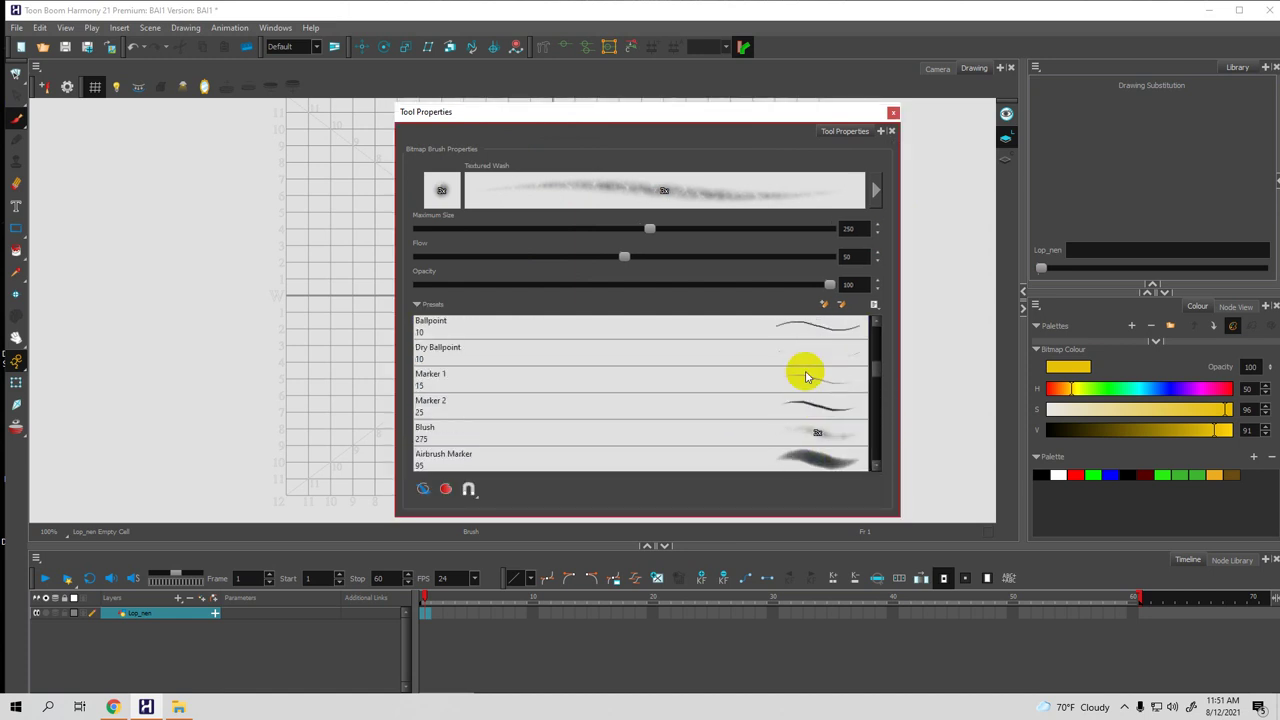
Try the Textured Wash brush with maximum size 75.2, flow 46 and opacity 88.3
{"action": "scroll", "coordinate": [800, 387], "scroll_direction": "down", "scroll_amount": 2}
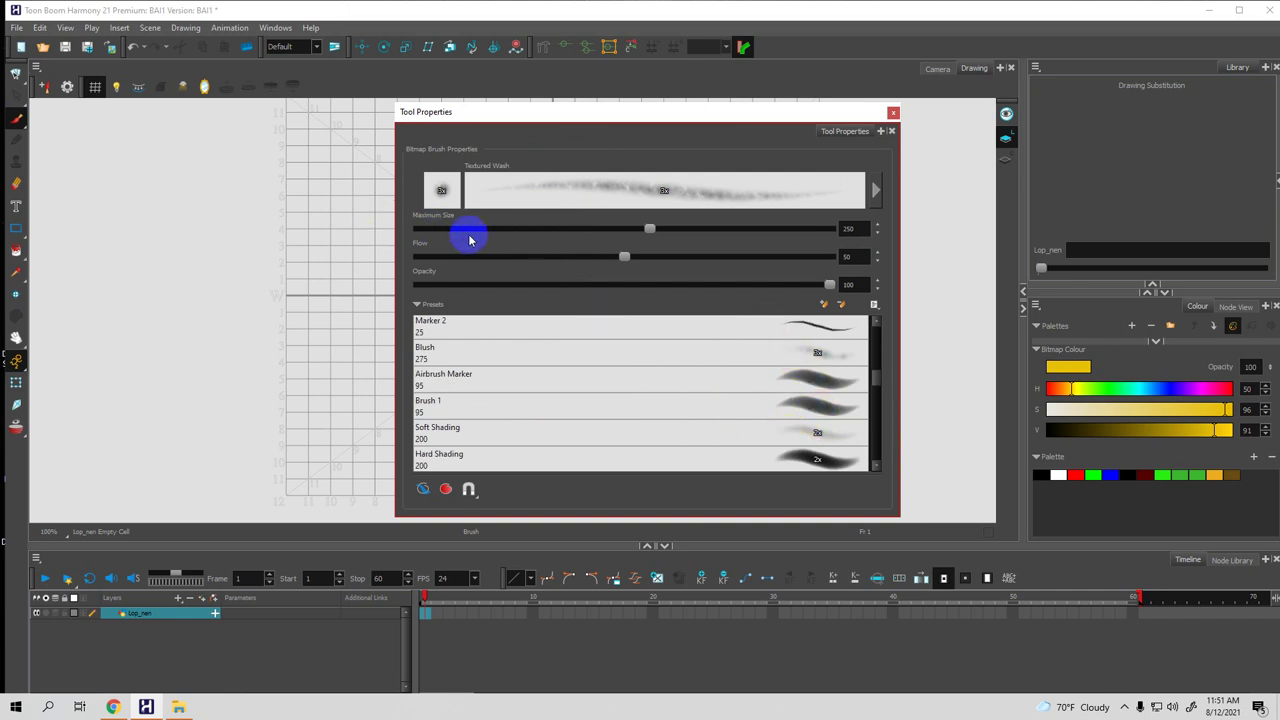
{"action": "mouse_move", "coordinate": [625, 229]}
{"action": "left_mouse_down"}
{"action": "mouse_move", "coordinate": [449, 223]}
{"action": "mouse_move", "coordinate": [755, 233]}
{"action": "mouse_move", "coordinate": [477, 235]}
{"action": "left_mouse_up"}
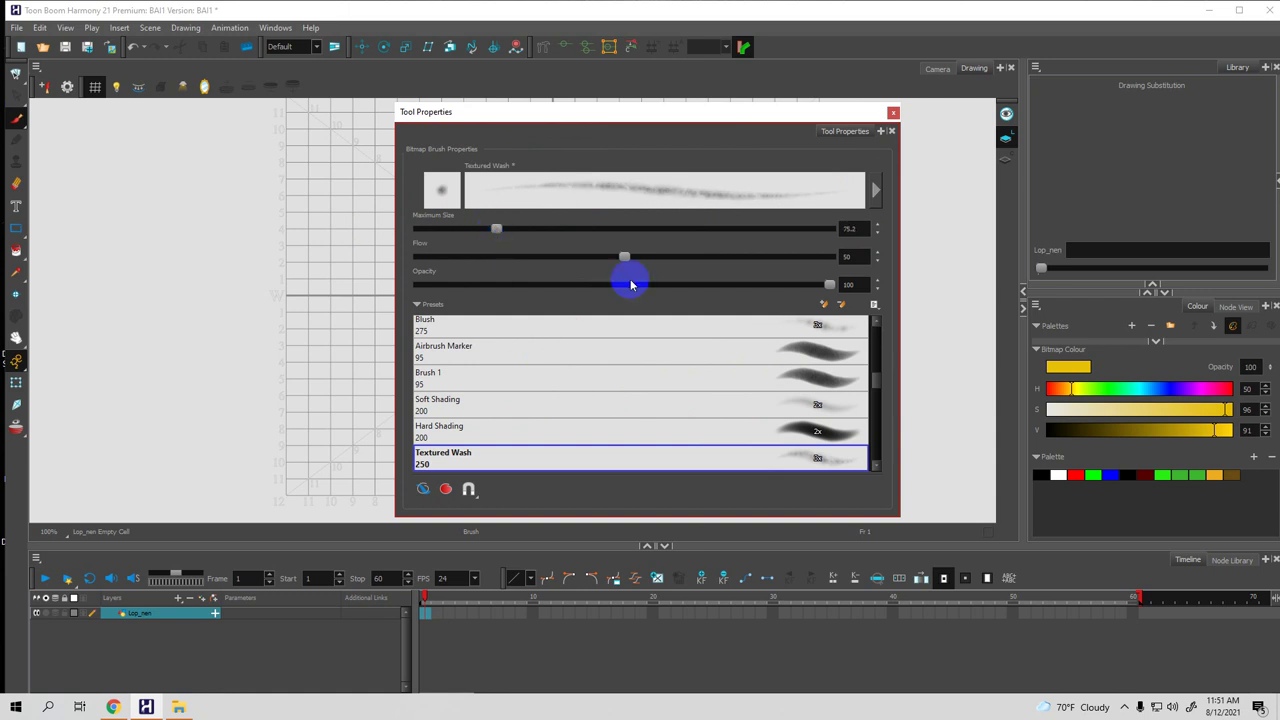
{"action": "left_click_drag", "start_coordinate": [637, 259], "coordinate": [733, 260]}
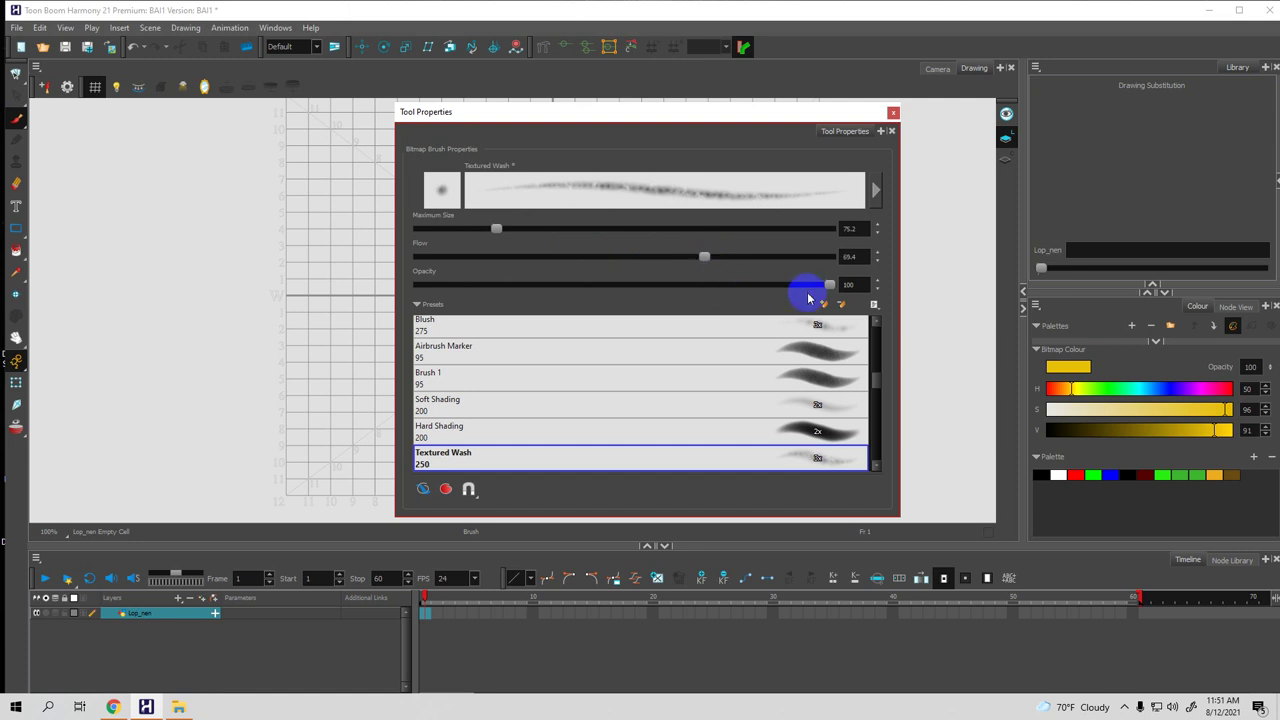
{"action": "left_click_drag", "start_coordinate": [826, 288], "coordinate": [604, 259]}
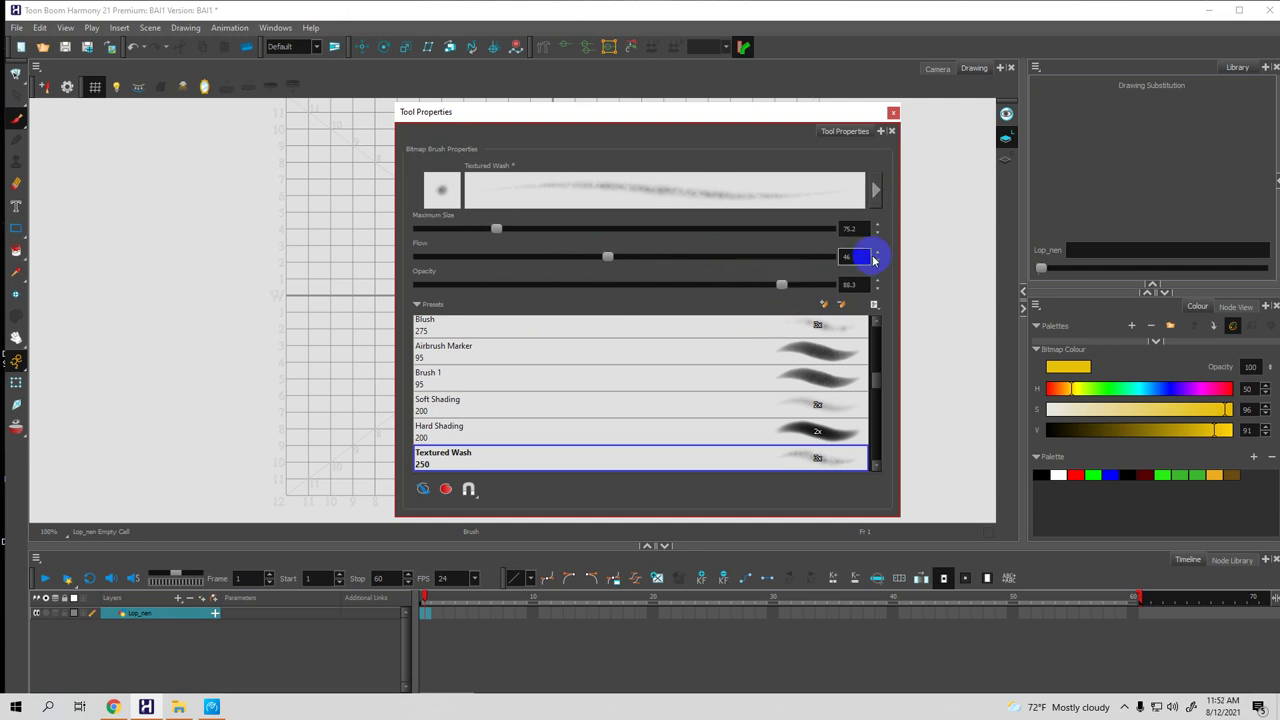
Choose the Brush 1 preset and close the Tool Properties window
{"action": "left_click", "coordinate": [873, 373]}
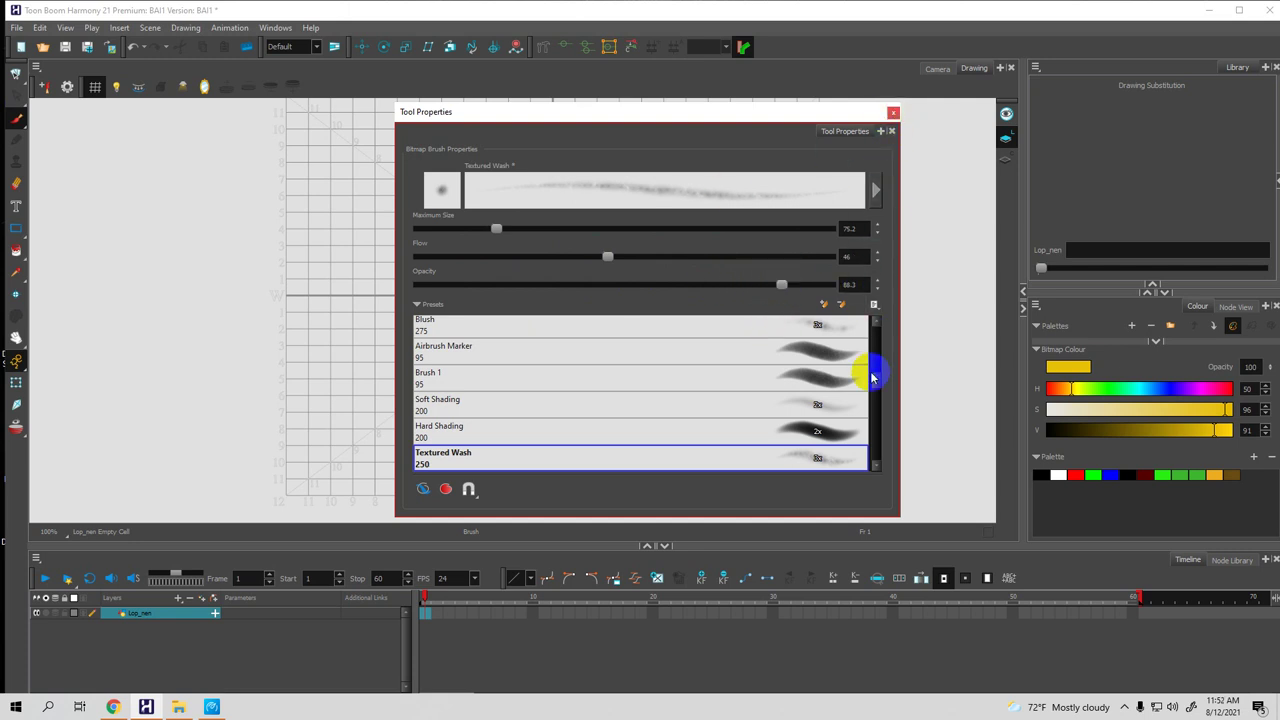
{"action": "left_click", "coordinate": [826, 383]}
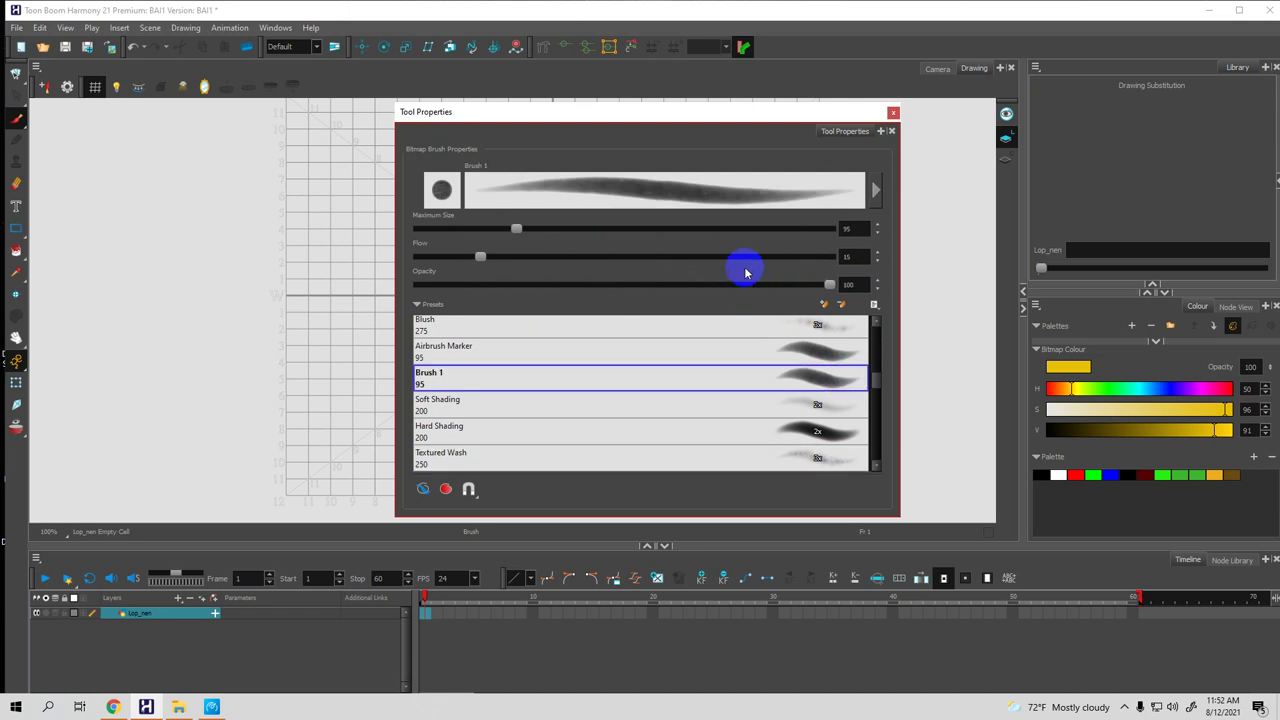
{"action": "left_click", "coordinate": [893, 113]}
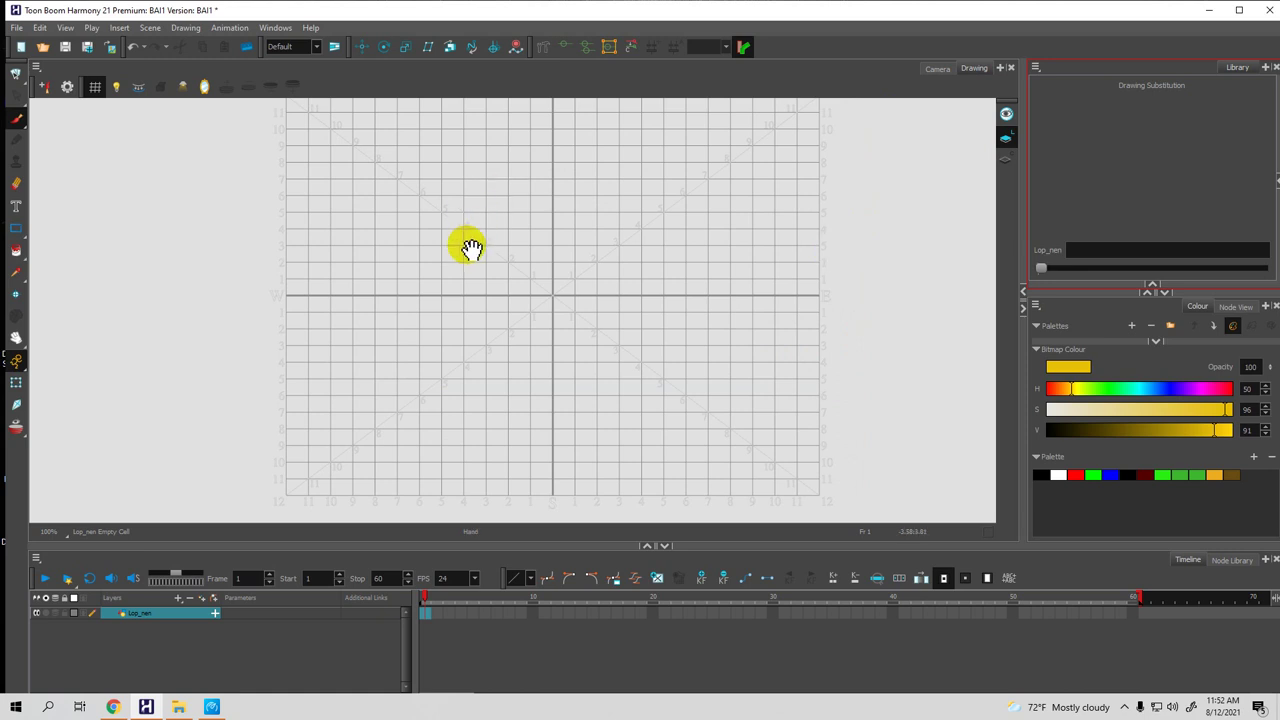
Paint a golden-yellow hill curve in the grid's lower-left corner and a shorter line branching down from it
{"action": "mouse_move", "coordinate": [400, 309]}
{"action": "left_mouse_down"}
{"action": "mouse_move", "coordinate": [377, 285]}
{"action": "mouse_move", "coordinate": [290, 288]}
{"action": "mouse_move", "coordinate": [388, 332]}
{"action": "mouse_move", "coordinate": [452, 450]}
{"action": "left_mouse_up"}
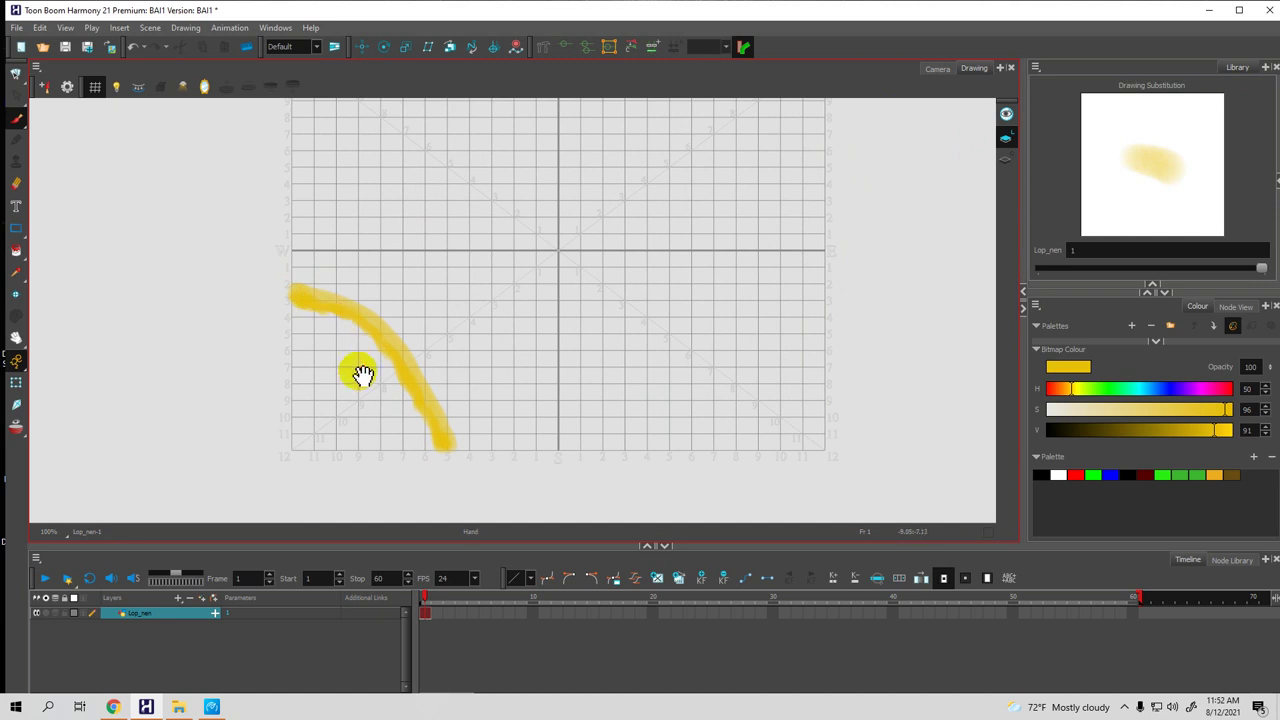
{"action": "left_click_drag", "start_coordinate": [363, 371], "coordinate": [400, 357]}
{"action": "left_click", "coordinate": [402, 360]}
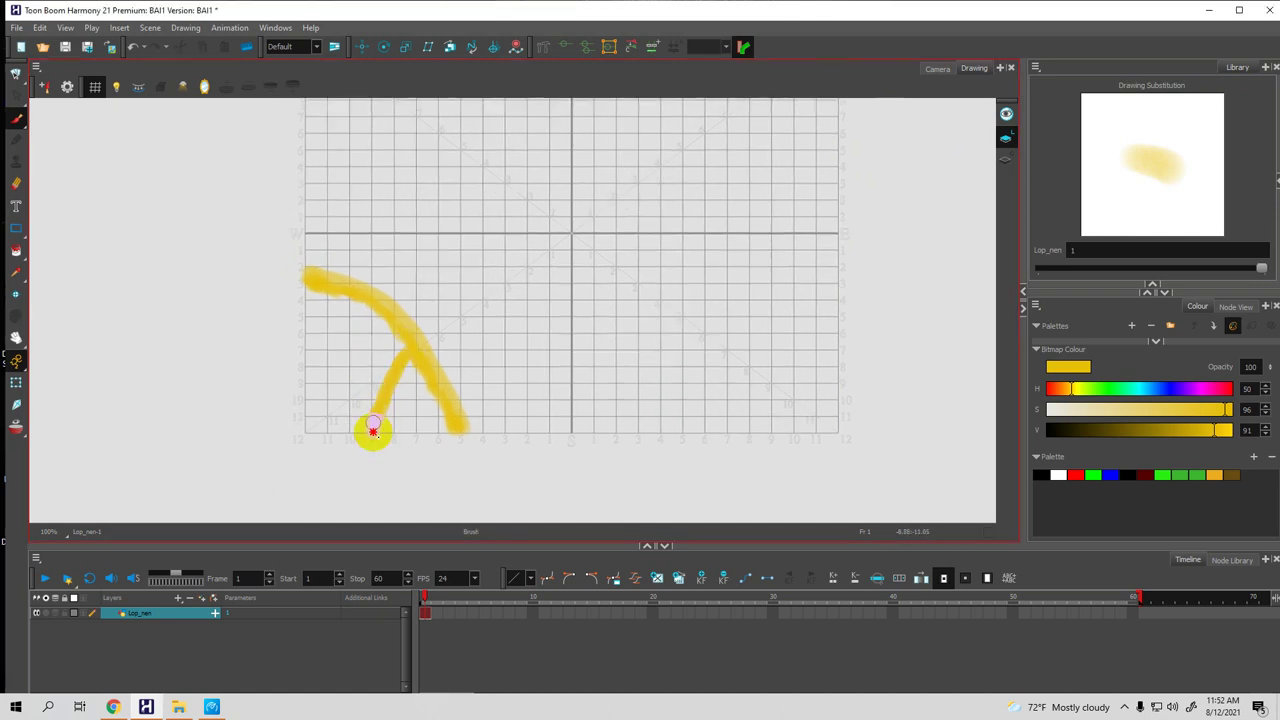
Lower the bitmap colour's V to 62 and fill the triangle between the hill curve and its branch
{"action": "left_click", "coordinate": [1161, 430]}
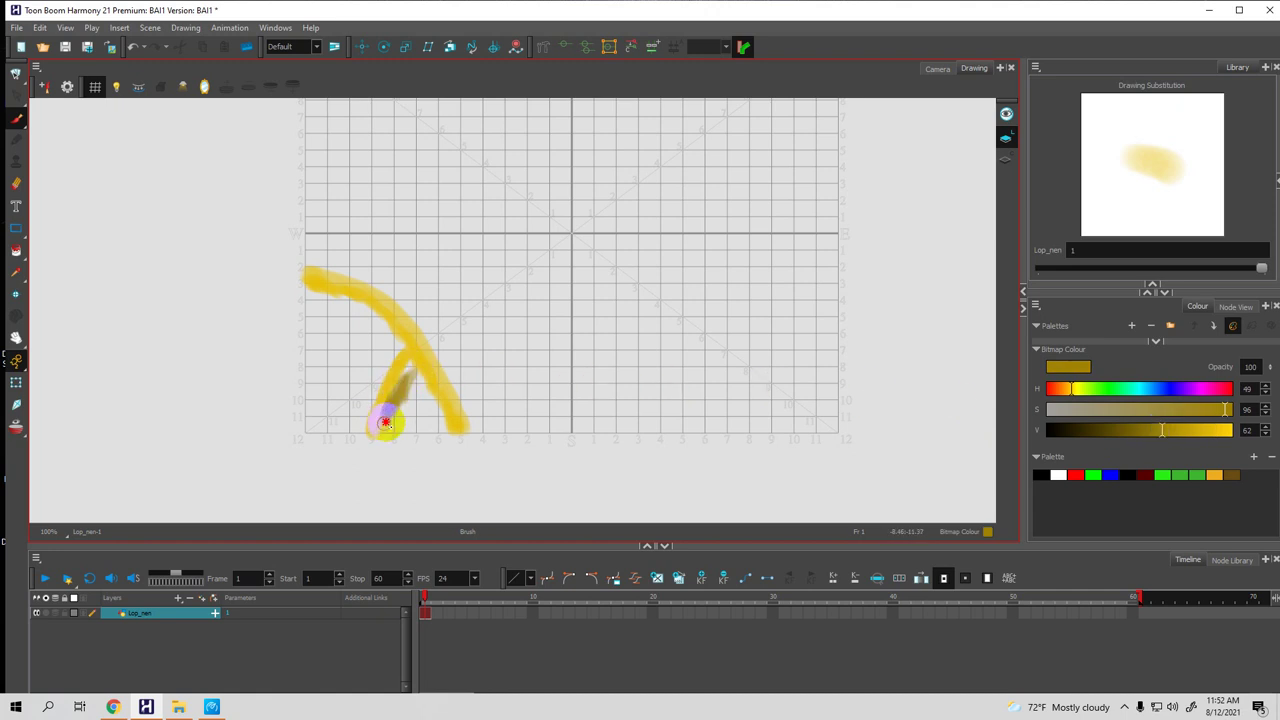
{"action": "left_click_drag", "start_coordinate": [400, 431], "coordinate": [438, 430]}
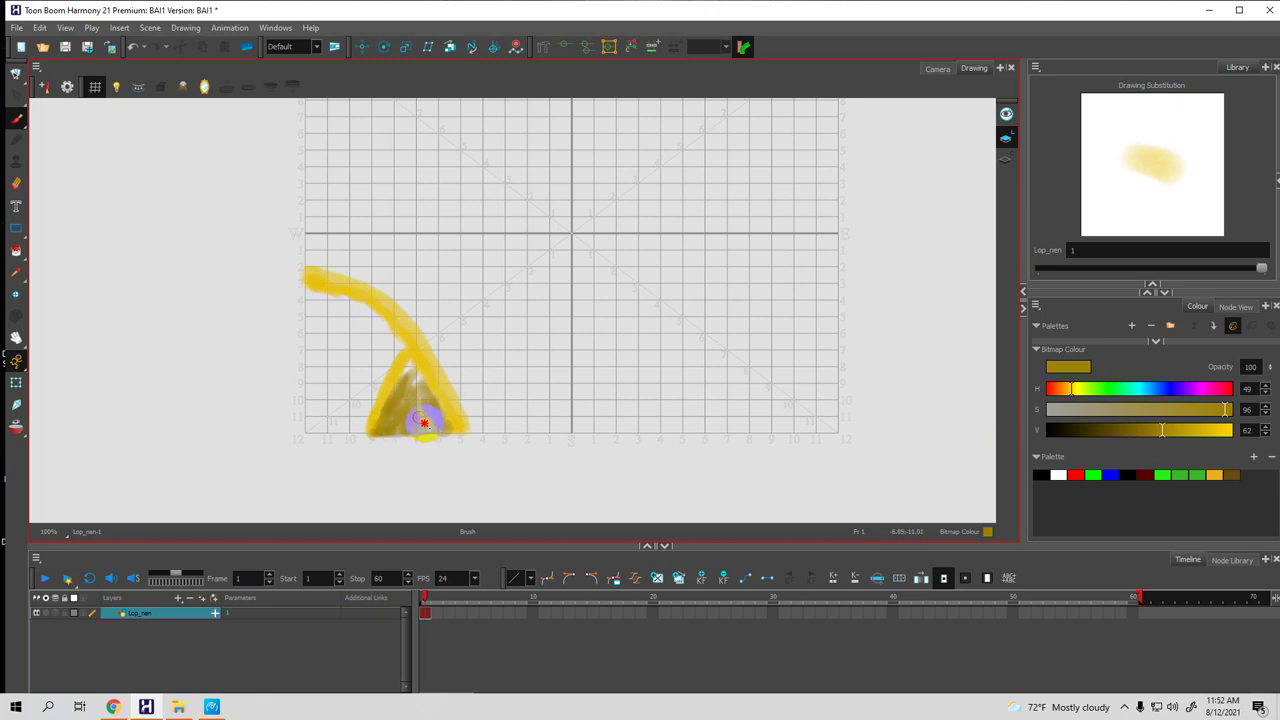
{"action": "left_click_drag", "start_coordinate": [408, 369], "coordinate": [430, 405]}
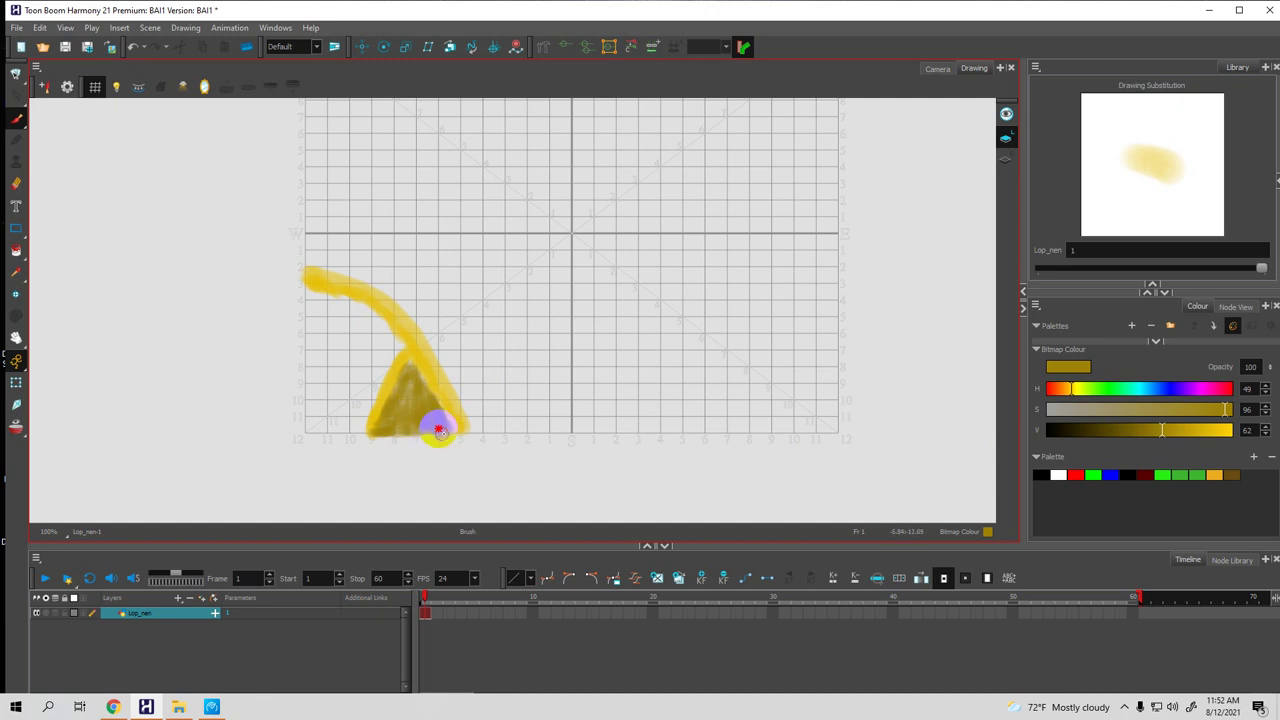
Outline a four-sided patch beneath the upper hill curve with V 51 and fill it with saturation 62
{"action": "left_click", "coordinate": [1141, 430]}
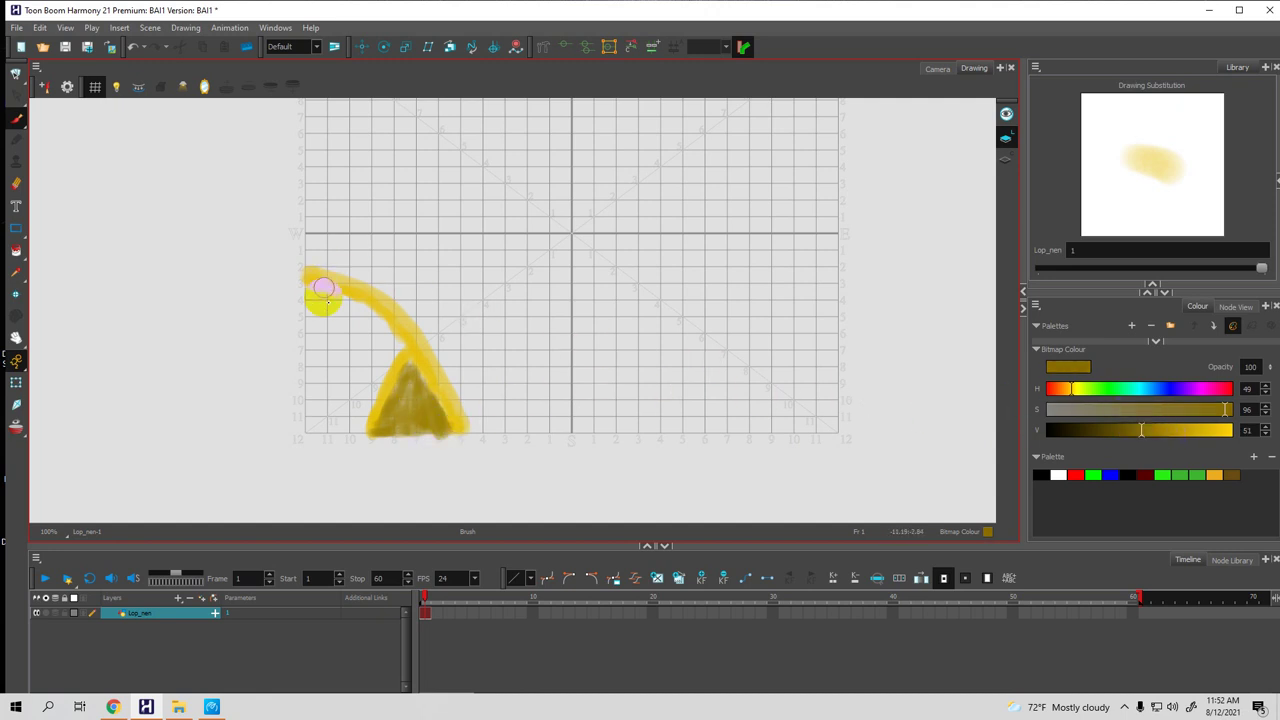
{"action": "left_click_drag", "start_coordinate": [302, 357], "coordinate": [357, 343]}
{"action": "left_click", "coordinate": [1161, 409]}
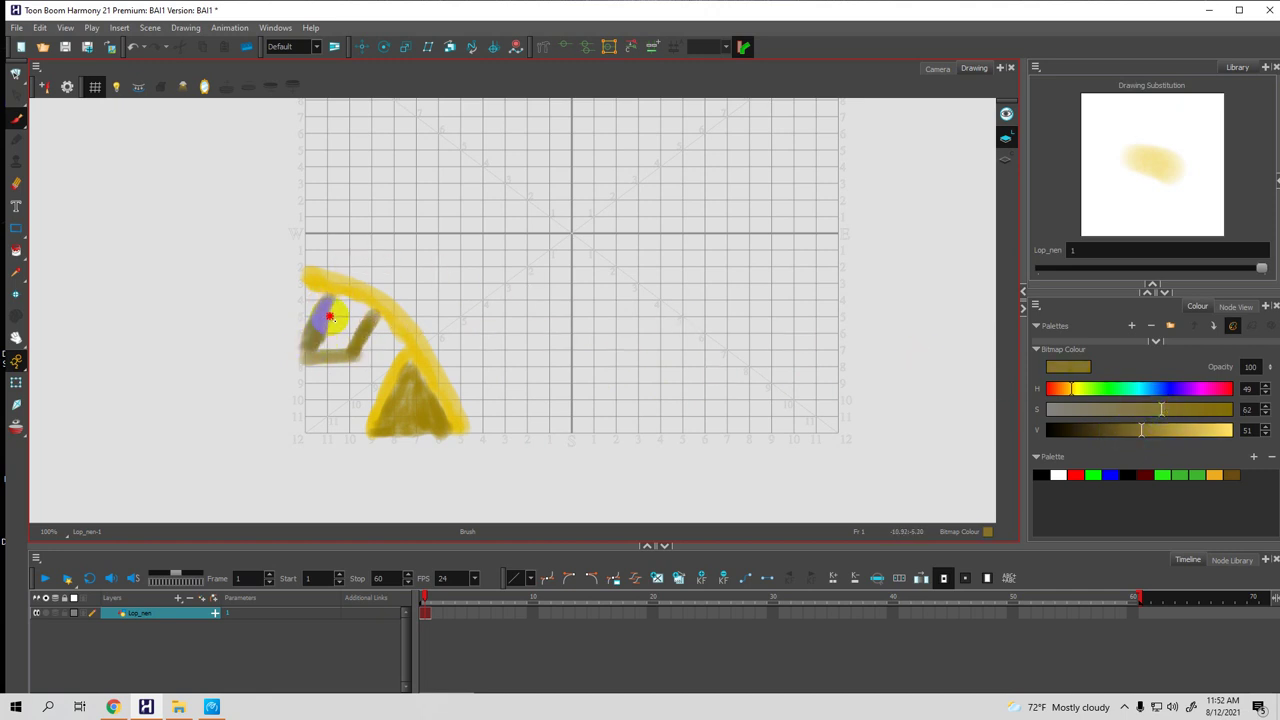
{"action": "key", "text": "2"}
{"action": "key", "text": "2"}
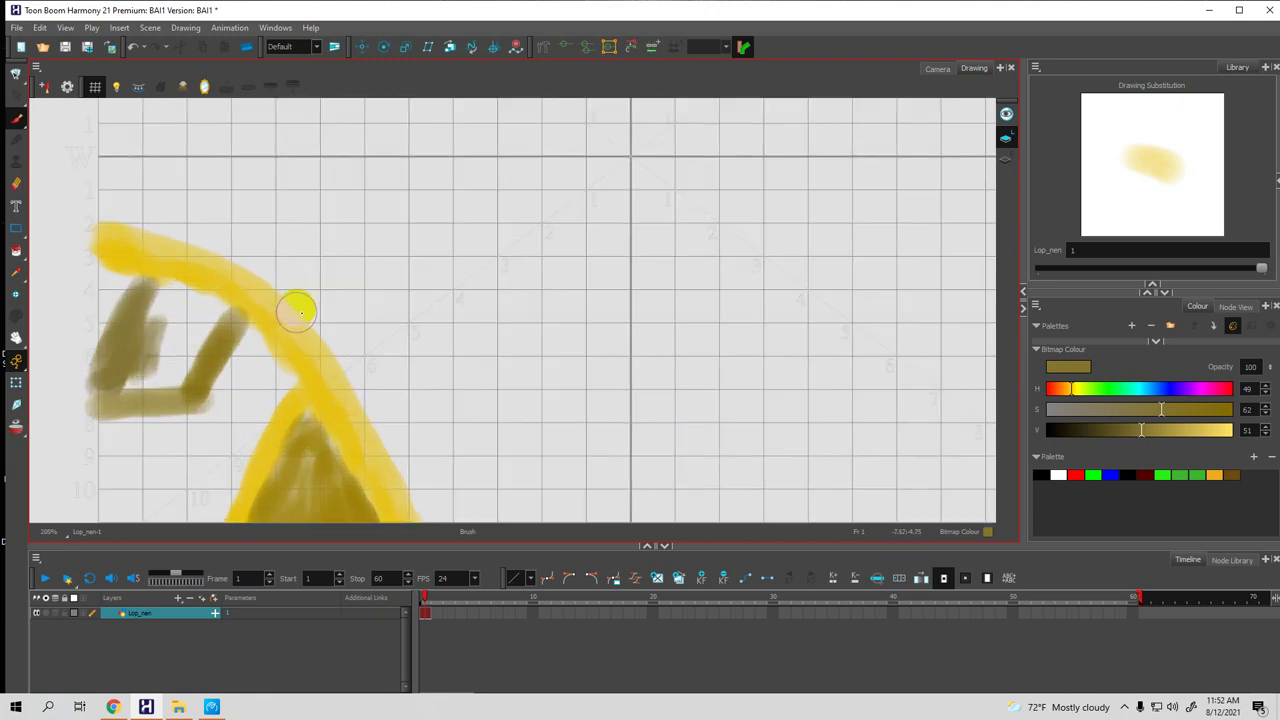
{"action": "mouse_move", "coordinate": [277, 306]}
{"action": "left_mouse_down"}
{"action": "mouse_move", "coordinate": [318, 305]}
{"action": "mouse_move", "coordinate": [349, 277]}
{"action": "left_mouse_up"}
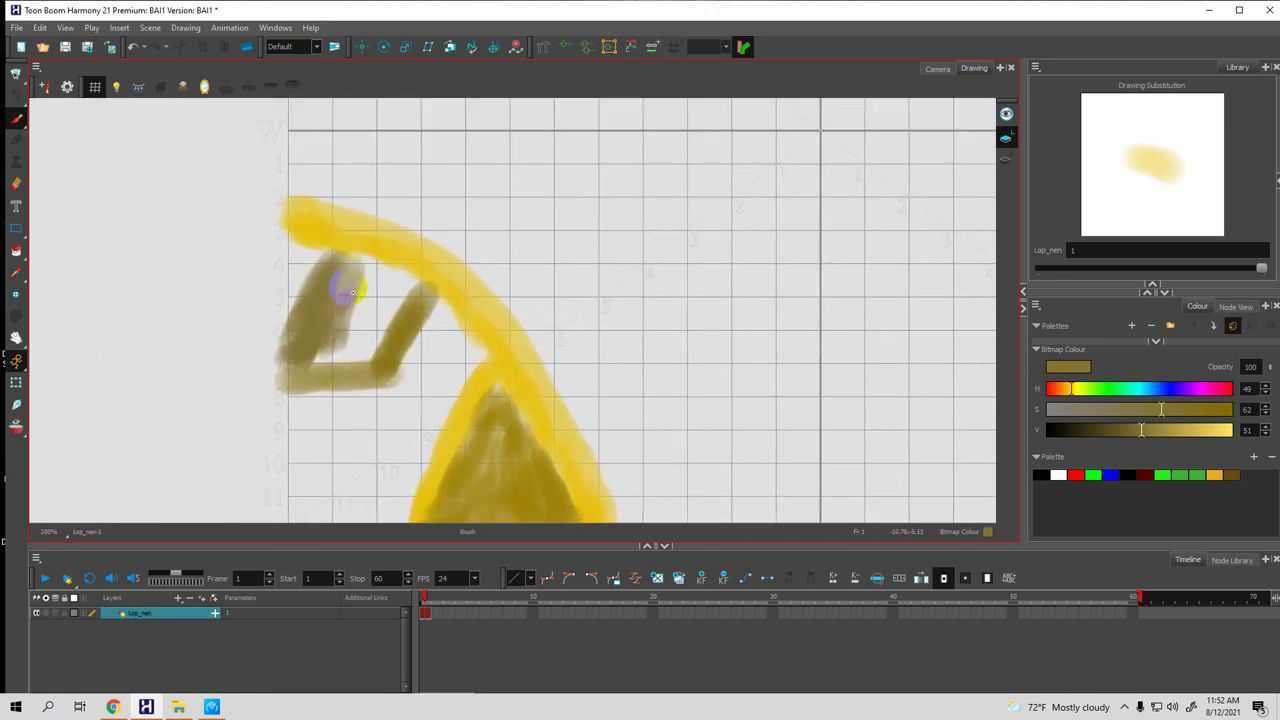
{"action": "mouse_move", "coordinate": [358, 352]}
{"action": "left_mouse_down"}
{"action": "mouse_move", "coordinate": [362, 278]}
{"action": "mouse_move", "coordinate": [391, 283]}
{"action": "mouse_move", "coordinate": [352, 355]}
{"action": "mouse_move", "coordinate": [304, 360]}
{"action": "mouse_move", "coordinate": [357, 357]}
{"action": "mouse_move", "coordinate": [387, 328]}
{"action": "mouse_move", "coordinate": [397, 293]}
{"action": "mouse_move", "coordinate": [370, 272]}
{"action": "mouse_move", "coordinate": [427, 288]}
{"action": "mouse_move", "coordinate": [341, 265]}
{"action": "mouse_move", "coordinate": [287, 337]}
{"action": "mouse_move", "coordinate": [301, 298]}
{"action": "left_mouse_up"}
{"action": "mouse_move", "coordinate": [288, 351]}
{"action": "left_mouse_down"}
{"action": "mouse_move", "coordinate": [361, 350]}
{"action": "mouse_move", "coordinate": [344, 275]}
{"action": "mouse_move", "coordinate": [301, 255]}
{"action": "mouse_move", "coordinate": [346, 249]}
{"action": "mouse_move", "coordinate": [389, 264]}
{"action": "mouse_move", "coordinate": [395, 289]}
{"action": "mouse_move", "coordinate": [377, 307]}
{"action": "mouse_move", "coordinate": [377, 292]}
{"action": "mouse_move", "coordinate": [313, 255]}
{"action": "mouse_move", "coordinate": [370, 271]}
{"action": "left_mouse_up"}
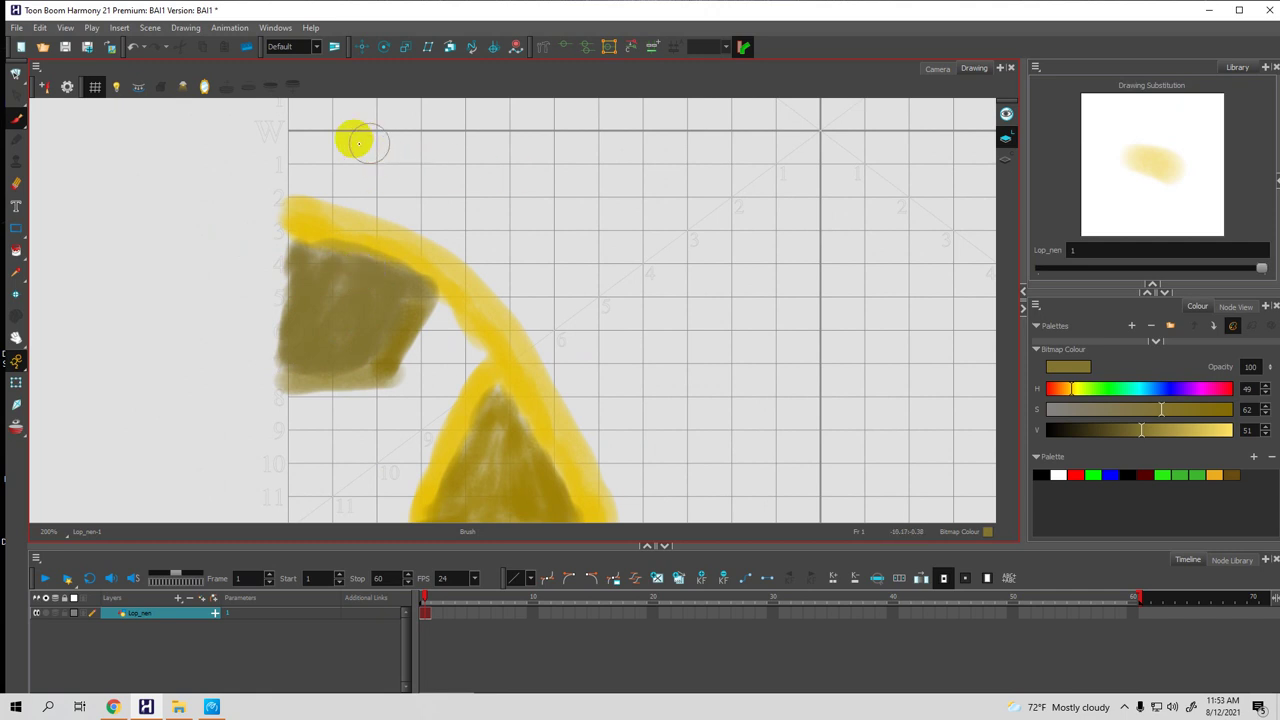
Hand-letter an F mark followed by "ZOOM" to the upper right of the hill and undo the last stray action
{"action": "mouse_move", "coordinate": [552, 152]}
{"action": "left_mouse_down"}
{"action": "mouse_move", "coordinate": [560, 186]}
{"action": "mouse_move", "coordinate": [659, 215]}
{"action": "left_mouse_up"}
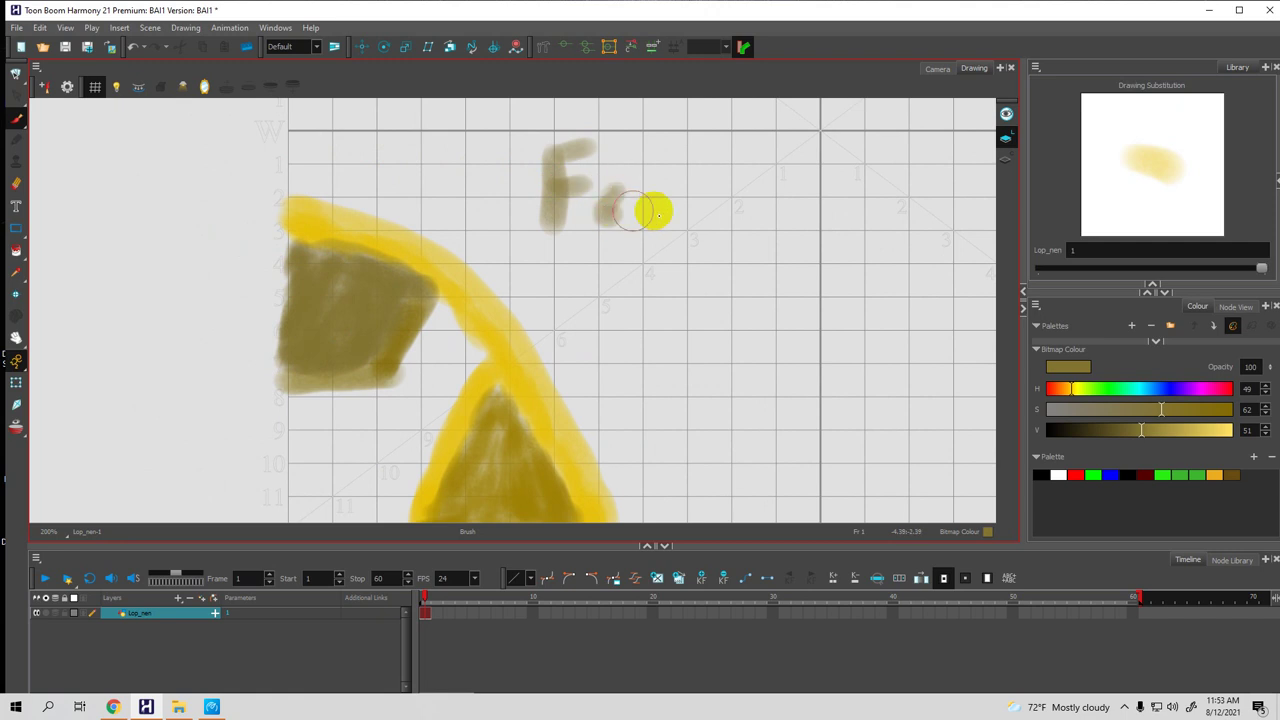
{"action": "mouse_move", "coordinate": [728, 146]}
{"action": "left_mouse_down"}
{"action": "mouse_move", "coordinate": [734, 205]}
{"action": "mouse_move", "coordinate": [775, 211]}
{"action": "left_mouse_up"}
{"action": "mouse_move", "coordinate": [830, 150]}
{"action": "left_mouse_down"}
{"action": "mouse_move", "coordinate": [828, 190]}
{"action": "mouse_move", "coordinate": [866, 192]}
{"action": "mouse_move", "coordinate": [812, 210]}
{"action": "mouse_move", "coordinate": [766, 186]}
{"action": "mouse_move", "coordinate": [807, 212]}
{"action": "mouse_move", "coordinate": [828, 173]}
{"action": "mouse_move", "coordinate": [849, 201]}
{"action": "mouse_move", "coordinate": [853, 169]}
{"action": "mouse_move", "coordinate": [920, 177]}
{"action": "mouse_move", "coordinate": [918, 159]}
{"action": "mouse_move", "coordinate": [893, 187]}
{"action": "mouse_move", "coordinate": [912, 186]}
{"action": "mouse_move", "coordinate": [922, 214]}
{"action": "mouse_move", "coordinate": [813, 222]}
{"action": "mouse_move", "coordinate": [770, 261]}
{"action": "mouse_move", "coordinate": [828, 196]}
{"action": "left_mouse_up"}
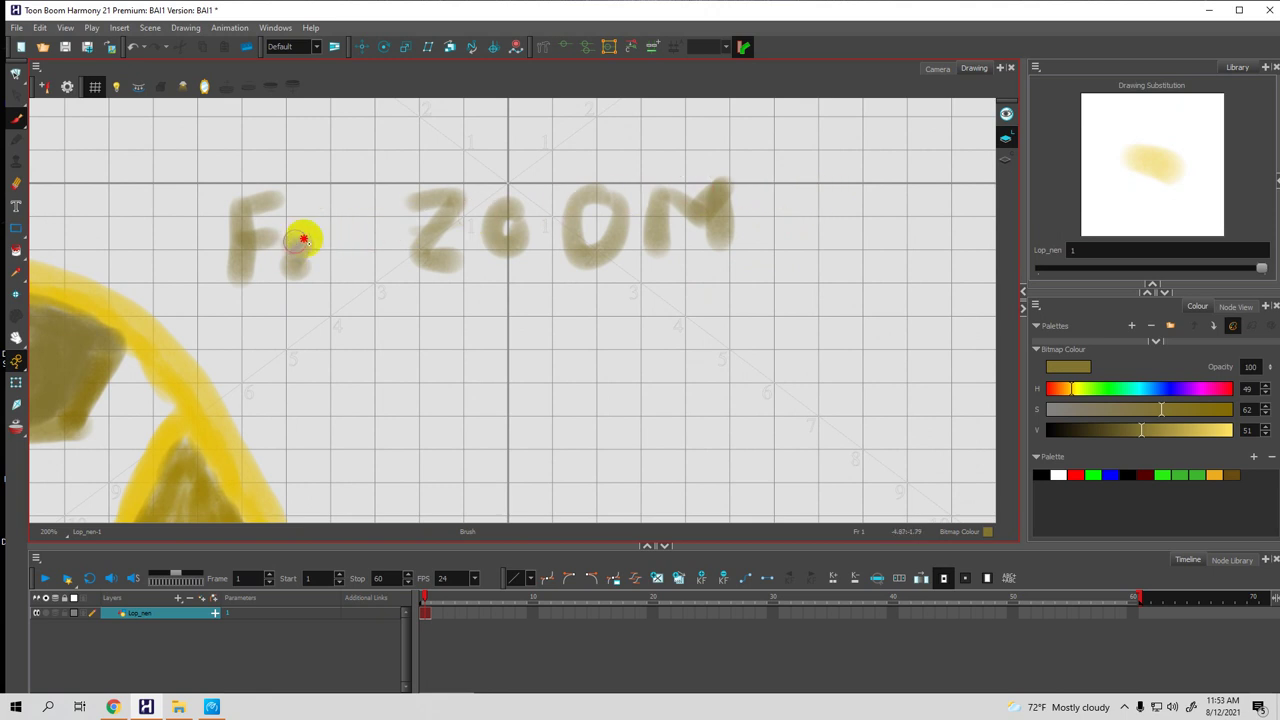
{"action": "mouse_move", "coordinate": [303, 240]}
{"action": "left_mouse_down"}
{"action": "mouse_move", "coordinate": [289, 274]}
{"action": "mouse_move", "coordinate": [329, 271]}
{"action": "left_mouse_up"}
{"action": "scroll", "coordinate": [630, 310], "scroll_direction": "down", "scroll_amount": 2}
{"action": "mouse_move", "coordinate": [597, 245]}
{"action": "left_mouse_down"}
{"action": "mouse_move", "coordinate": [595, 316]}
{"action": "mouse_move", "coordinate": [594, 365]}
{"action": "left_mouse_up"}
{"action": "key", "text": "ctrl+z"}
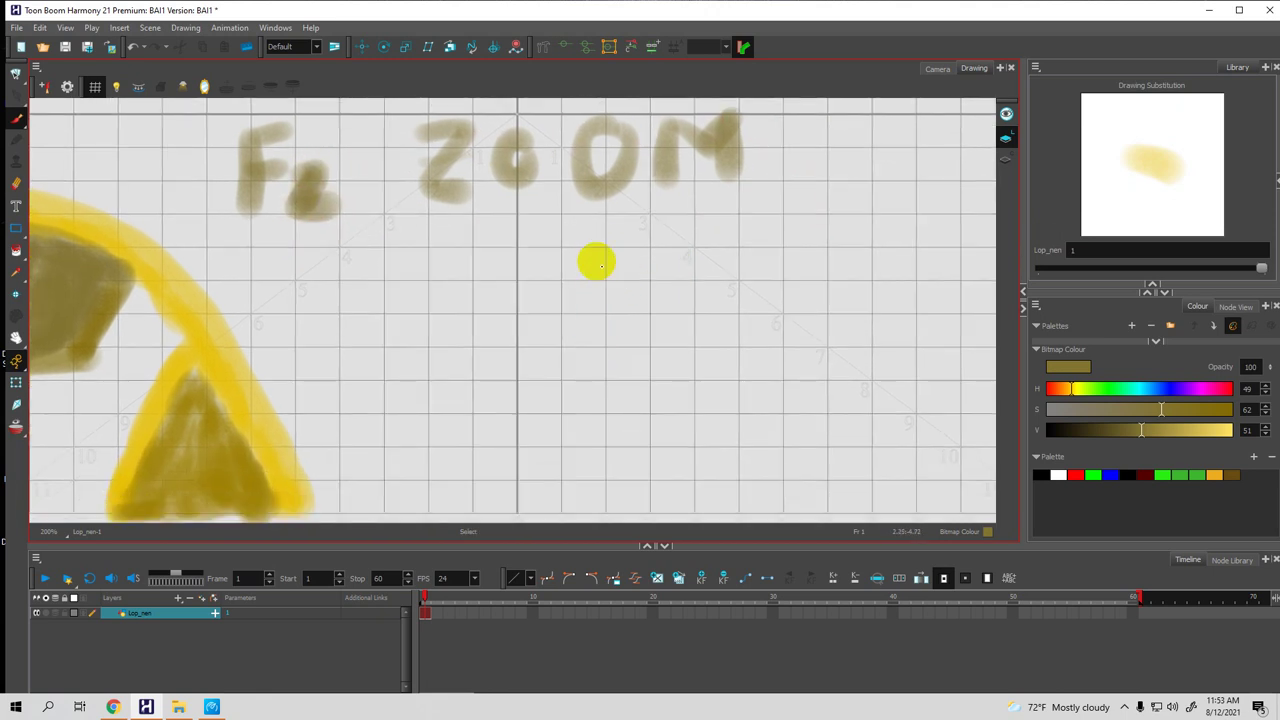
Paint "- 2" after the first-line ZOOM lettering and go over the F mark again
{"action": "scroll", "coordinate": [503, 274], "scroll_direction": "up", "scroll_amount": 1}
{"action": "scroll", "coordinate": [569, 246], "scroll_direction": "left", "scroll_amount": 3}
{"action": "left_click_drag", "start_coordinate": [430, 172], "coordinate": [505, 245]}
{"action": "left_click_drag", "start_coordinate": [752, 279], "coordinate": [610, 275]}
{"action": "left_click_drag", "start_coordinate": [828, 180], "coordinate": [962, 205]}
{"action": "mouse_move", "coordinate": [608, 282]}
{"action": "left_mouse_down"}
{"action": "mouse_move", "coordinate": [614, 252]}
{"action": "mouse_move", "coordinate": [531, 274]}
{"action": "left_mouse_up"}
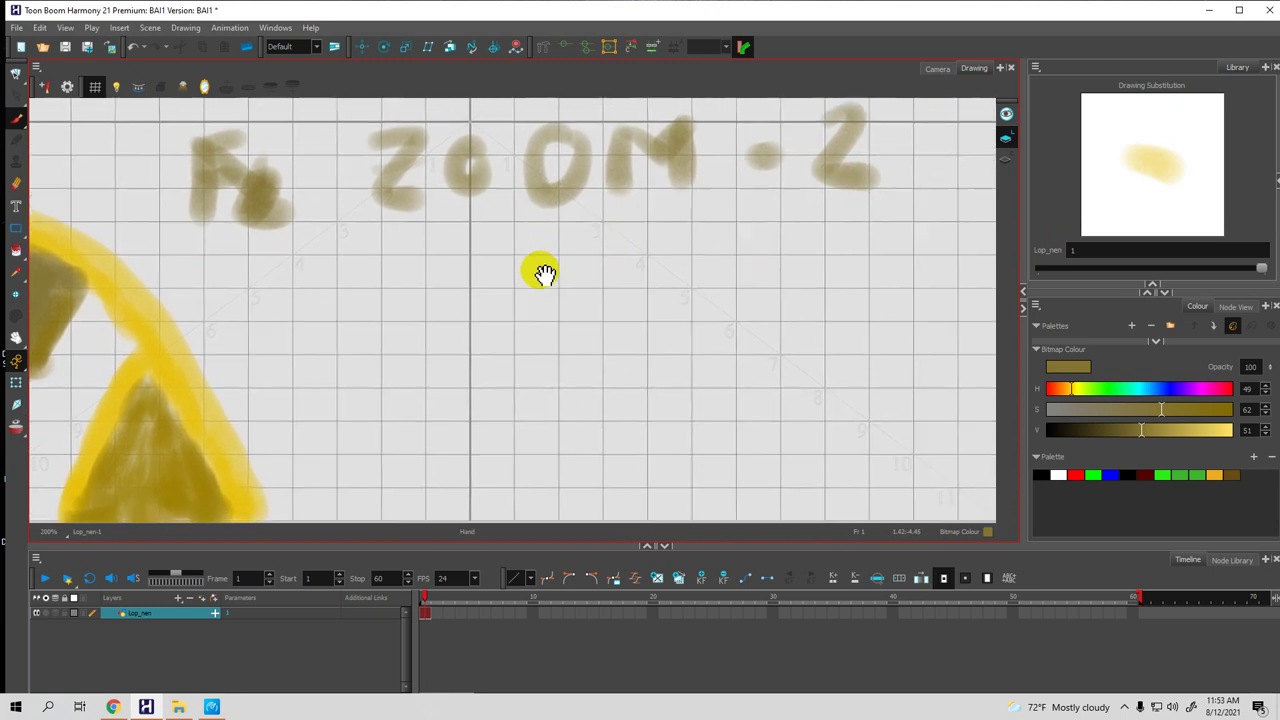
Hand-letter "ZOOM" on a second line below the first, undoing the initial trial stroke
{"action": "left_click_drag", "start_coordinate": [398, 272], "coordinate": [398, 345]}
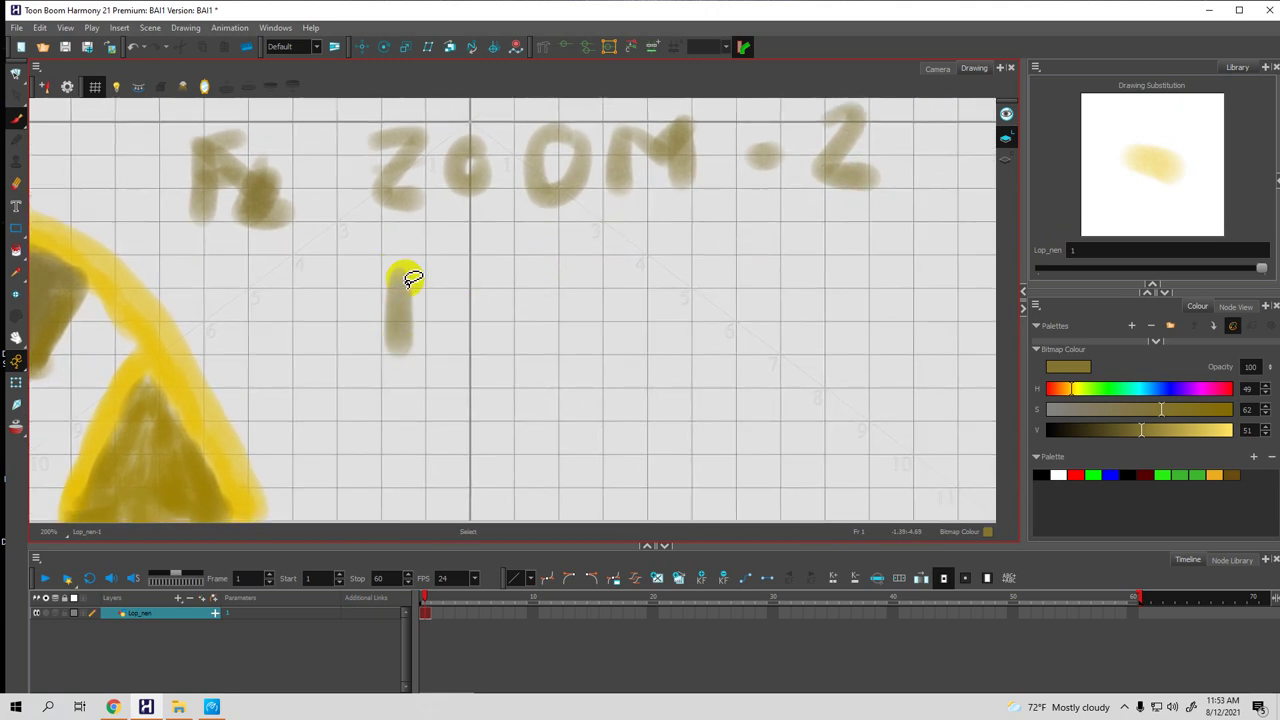
{"action": "key", "text": "ctrl+z"}
{"action": "mouse_move", "coordinate": [385, 276]}
{"action": "left_mouse_down"}
{"action": "mouse_move", "coordinate": [443, 269]}
{"action": "mouse_move", "coordinate": [429, 349]}
{"action": "mouse_move", "coordinate": [456, 336]}
{"action": "left_mouse_up"}
{"action": "mouse_move", "coordinate": [523, 287]}
{"action": "left_mouse_down"}
{"action": "mouse_move", "coordinate": [569, 275]}
{"action": "mouse_move", "coordinate": [605, 300]}
{"action": "mouse_move", "coordinate": [665, 304]}
{"action": "mouse_move", "coordinate": [630, 266]}
{"action": "mouse_move", "coordinate": [634, 245]}
{"action": "mouse_move", "coordinate": [620, 330]}
{"action": "left_mouse_up"}
{"action": "mouse_move", "coordinate": [626, 246]}
{"action": "left_mouse_down"}
{"action": "mouse_move", "coordinate": [685, 293]}
{"action": "mouse_move", "coordinate": [700, 253]}
{"action": "mouse_move", "coordinate": [714, 306]}
{"action": "left_mouse_up"}
{"action": "left_click_drag", "start_coordinate": [601, 222], "coordinate": [640, 265]}
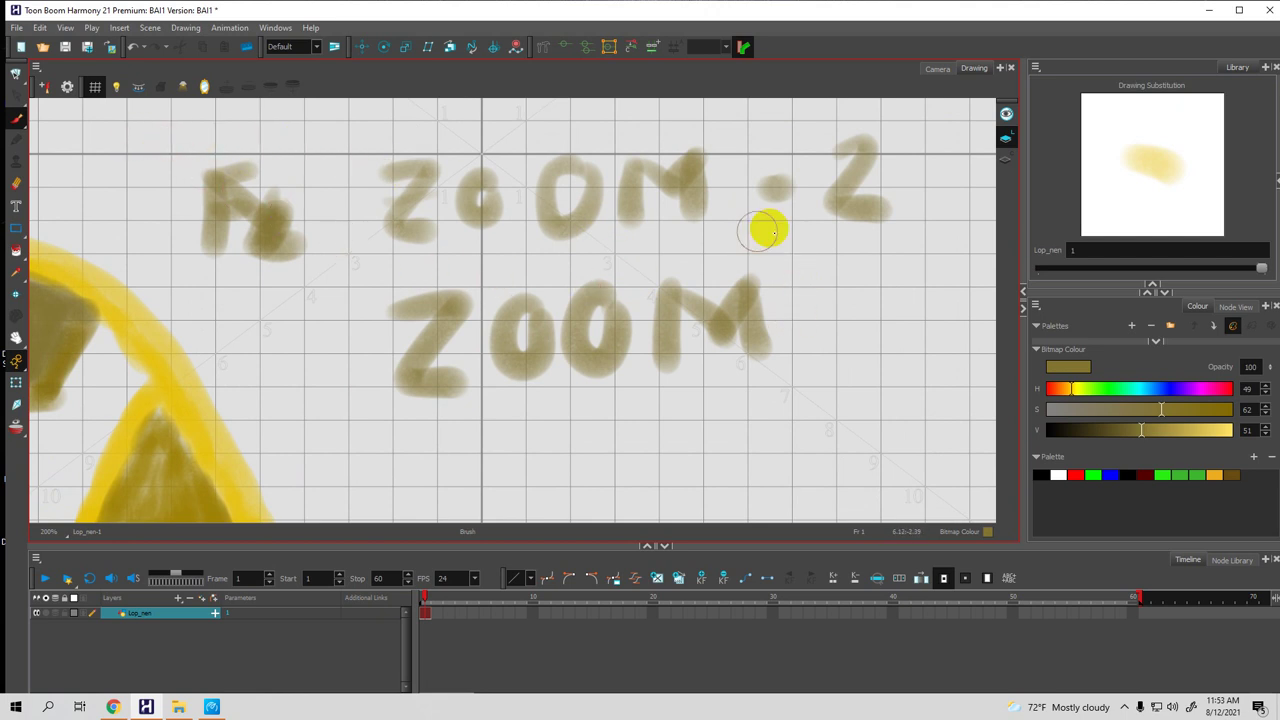
Add "IN - 1" after the second-line ZOOM and paint over the 2 in the first line to darken it
{"action": "mouse_move", "coordinate": [814, 300]}
{"action": "left_mouse_down"}
{"action": "mouse_move", "coordinate": [756, 263]}
{"action": "mouse_move", "coordinate": [796, 243]}
{"action": "mouse_move", "coordinate": [793, 305]}
{"action": "left_mouse_up"}
{"action": "mouse_move", "coordinate": [797, 249]}
{"action": "left_mouse_down"}
{"action": "mouse_move", "coordinate": [835, 292]}
{"action": "mouse_move", "coordinate": [854, 229]}
{"action": "left_mouse_up"}
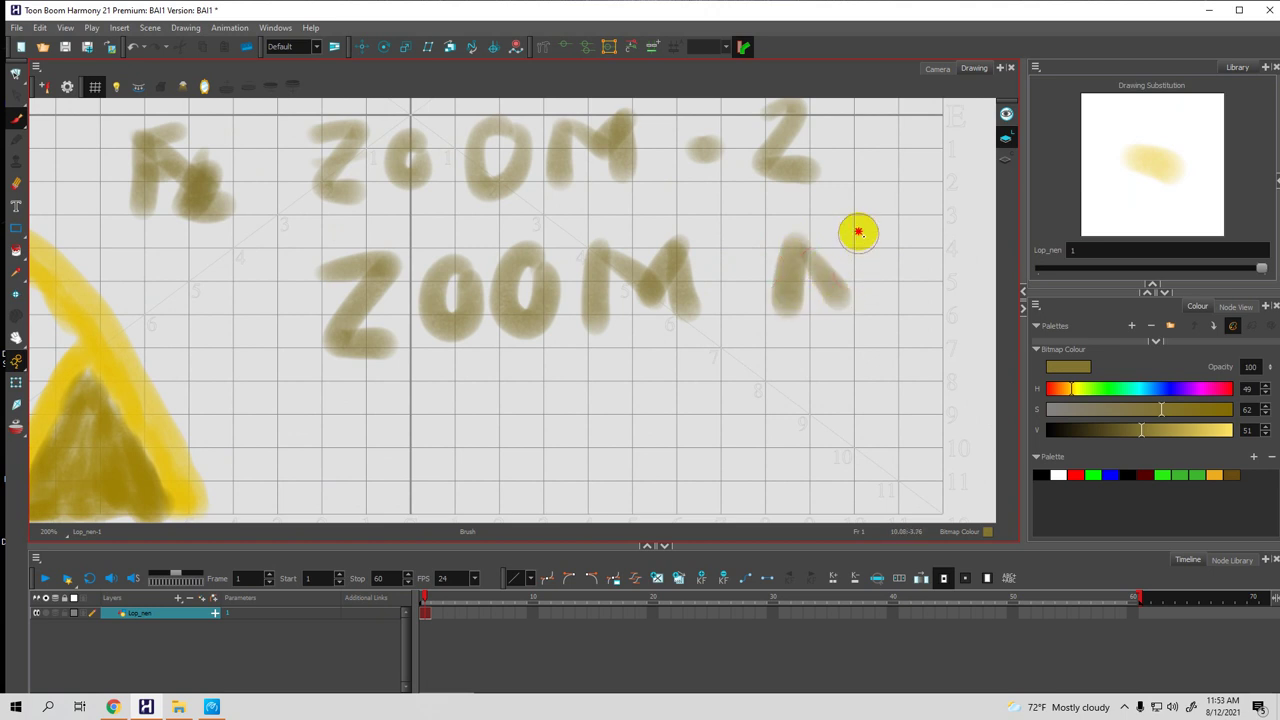
{"action": "left_click_drag", "start_coordinate": [750, 225], "coordinate": [747, 289]}
{"action": "mouse_move", "coordinate": [771, 214]}
{"action": "left_mouse_down"}
{"action": "mouse_move", "coordinate": [694, 300]}
{"action": "mouse_move", "coordinate": [894, 274]}
{"action": "mouse_move", "coordinate": [822, 276]}
{"action": "mouse_move", "coordinate": [832, 253]}
{"action": "left_mouse_up"}
{"action": "mouse_move", "coordinate": [880, 240]}
{"action": "left_mouse_down"}
{"action": "mouse_move", "coordinate": [900, 203]}
{"action": "mouse_move", "coordinate": [871, 289]}
{"action": "mouse_move", "coordinate": [965, 292]}
{"action": "left_mouse_up"}
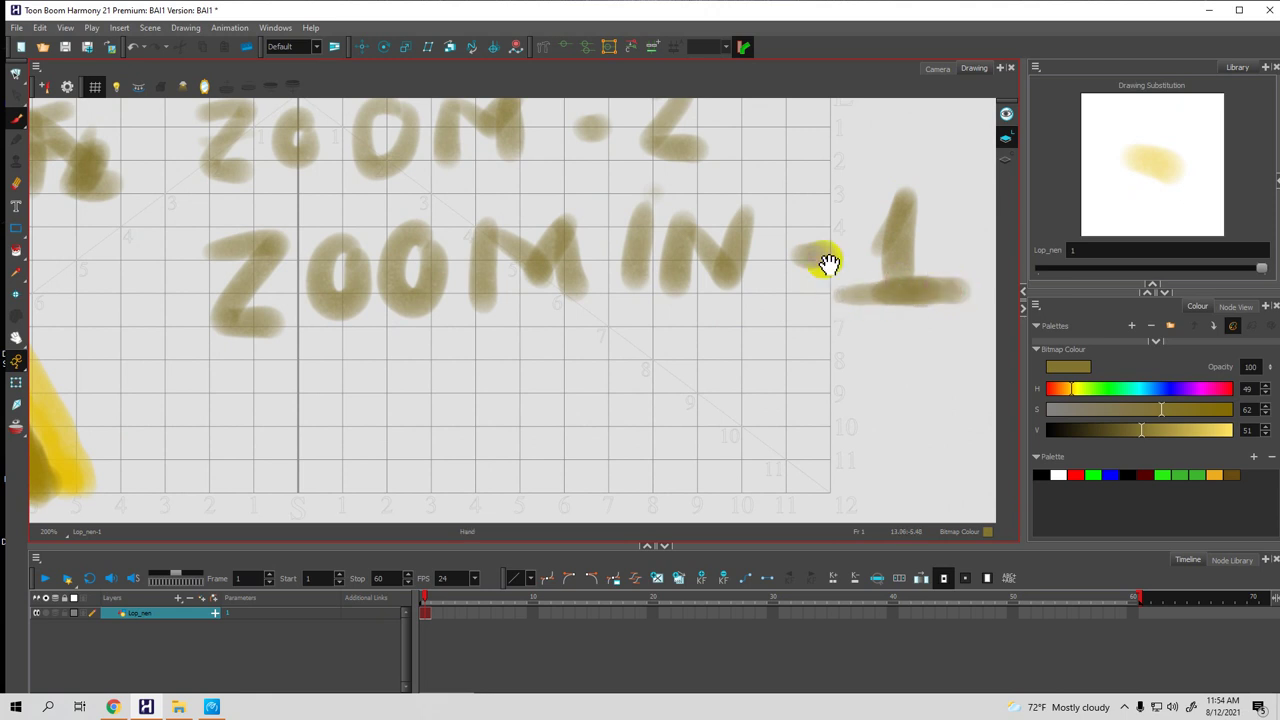
{"action": "left_click_drag", "start_coordinate": [796, 238], "coordinate": [858, 270]}
{"action": "mouse_move", "coordinate": [740, 153]}
{"action": "left_mouse_down"}
{"action": "mouse_move", "coordinate": [740, 185]}
{"action": "mouse_move", "coordinate": [767, 200]}
{"action": "left_mouse_up"}
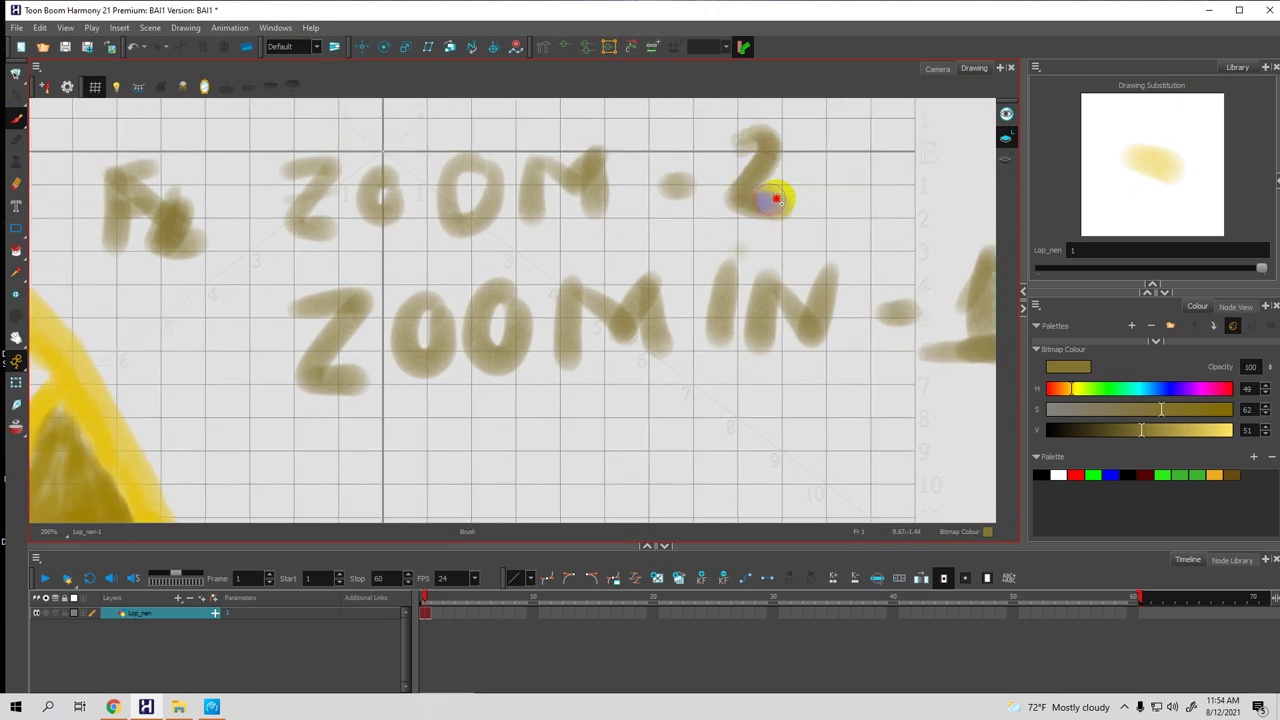
{"action": "left_click_drag", "start_coordinate": [697, 296], "coordinate": [695, 266]}
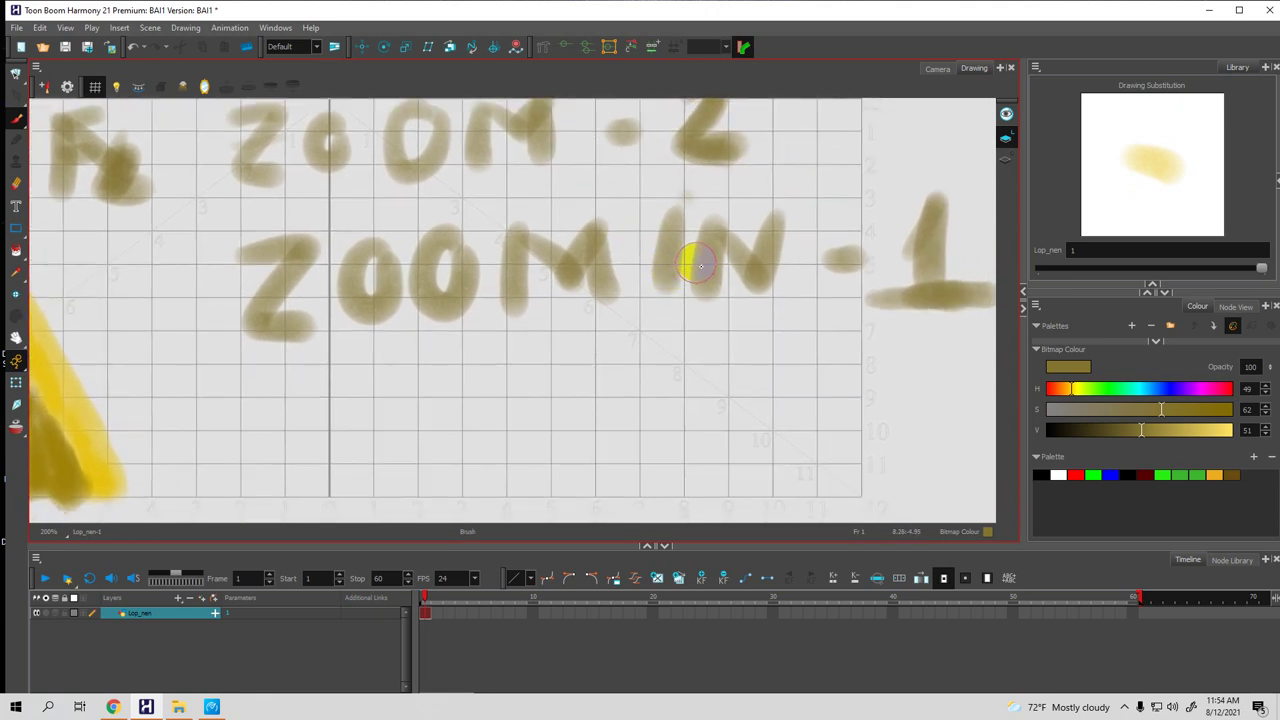
Zoom the Drawing view out and back in repeatedly to demonstrate the two zoom commands written on the canvas
{"action": "key", "text": "2"}
{"action": "key", "text": "2"}
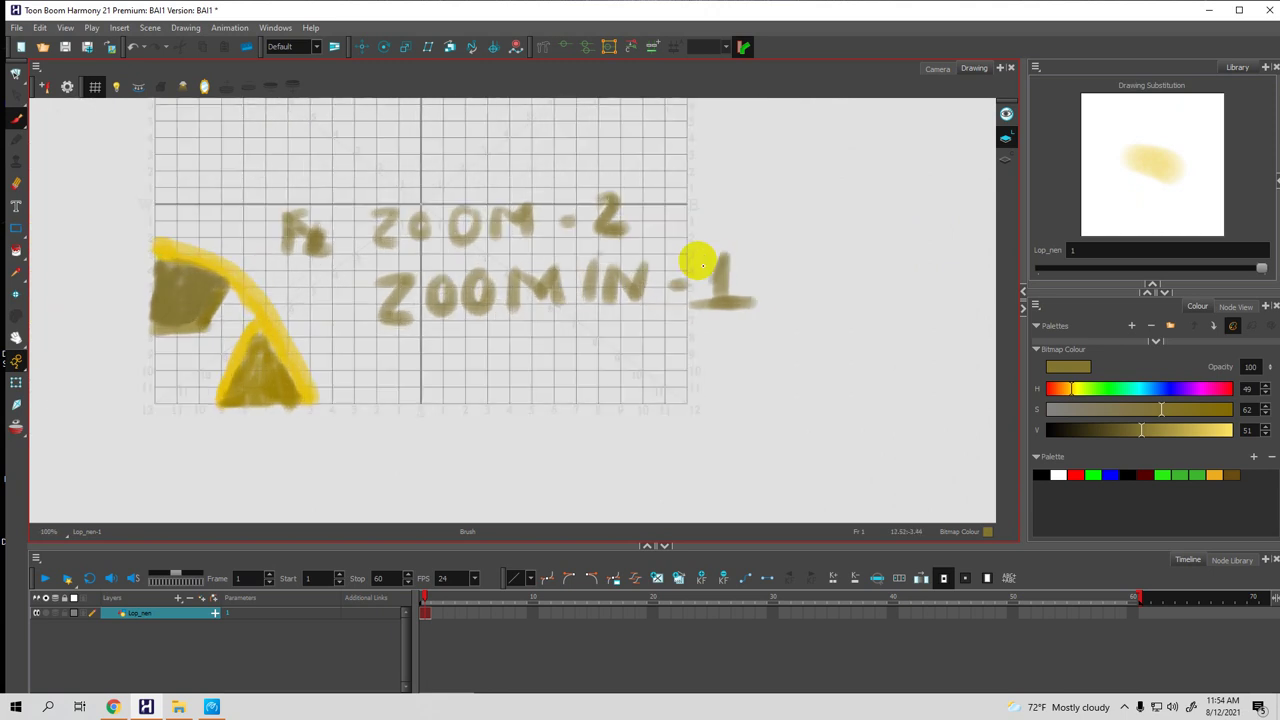
{"action": "key", "text": "1"}
{"action": "key", "text": "2"}
{"action": "key", "text": "2"}
{"action": "key", "text": "1"}
{"action": "key", "text": "1"}
{"action": "key", "text": "1"}
Hand-letter "space - Hand" on a third line below the zoom notes
{"action": "mouse_move", "coordinate": [566, 351]}
{"action": "left_mouse_down"}
{"action": "mouse_move", "coordinate": [626, 277]}
{"action": "mouse_move", "coordinate": [663, 280]}
{"action": "left_mouse_up"}
{"action": "mouse_move", "coordinate": [456, 296]}
{"action": "left_mouse_down"}
{"action": "mouse_move", "coordinate": [414, 314]}
{"action": "mouse_move", "coordinate": [408, 372]}
{"action": "left_mouse_up"}
{"action": "mouse_move", "coordinate": [500, 298]}
{"action": "left_mouse_down"}
{"action": "mouse_move", "coordinate": [562, 326]}
{"action": "mouse_move", "coordinate": [571, 314]}
{"action": "mouse_move", "coordinate": [617, 323]}
{"action": "left_mouse_up"}
{"action": "left_click_drag", "start_coordinate": [665, 274], "coordinate": [640, 317]}
{"action": "left_click_drag", "start_coordinate": [791, 320], "coordinate": [690, 307]}
{"action": "left_click_drag", "start_coordinate": [751, 242], "coordinate": [750, 335]}
{"action": "left_click_drag", "start_coordinate": [805, 232], "coordinate": [805, 333]}
{"action": "left_click_drag", "start_coordinate": [756, 282], "coordinate": [786, 277]}
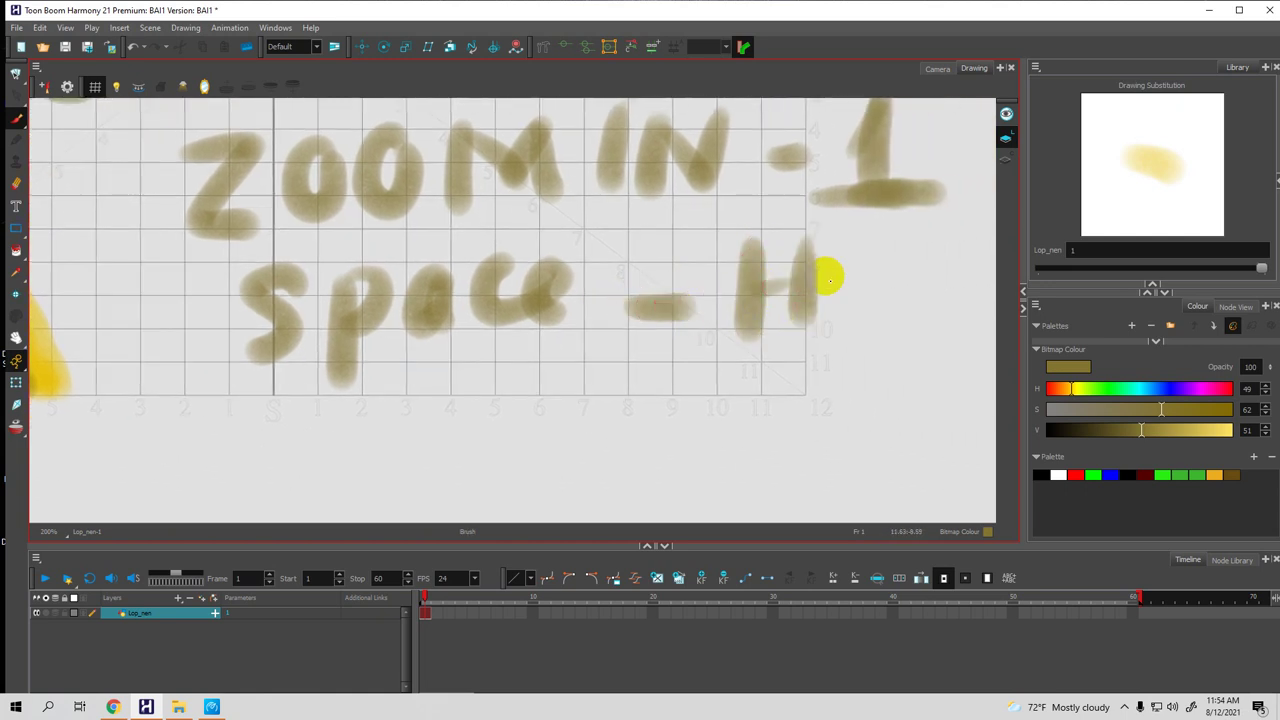
{"action": "mouse_move", "coordinate": [857, 294]}
{"action": "left_mouse_down"}
{"action": "mouse_move", "coordinate": [741, 312]}
{"action": "mouse_move", "coordinate": [719, 293]}
{"action": "mouse_move", "coordinate": [737, 333]}
{"action": "mouse_move", "coordinate": [789, 306]}
{"action": "mouse_move", "coordinate": [849, 331]}
{"action": "left_mouse_up"}
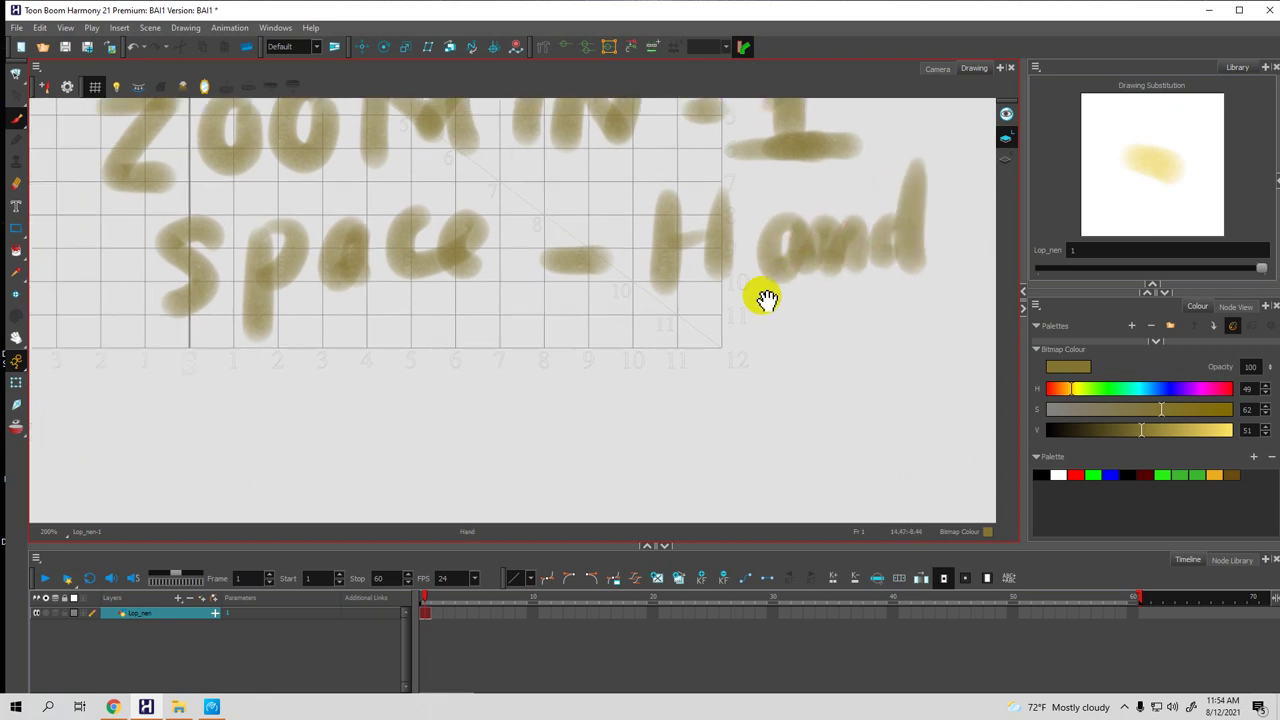
Hand-letter "Bàn tay" beneath the word Hand
{"action": "mouse_move", "coordinate": [452, 312]}
{"action": "left_mouse_down"}
{"action": "mouse_move", "coordinate": [443, 389]}
{"action": "mouse_move", "coordinate": [485, 340]}
{"action": "mouse_move", "coordinate": [523, 337]}
{"action": "mouse_move", "coordinate": [591, 349]}
{"action": "mouse_move", "coordinate": [604, 378]}
{"action": "left_mouse_up"}
{"action": "left_click_drag", "start_coordinate": [656, 323], "coordinate": [656, 378]}
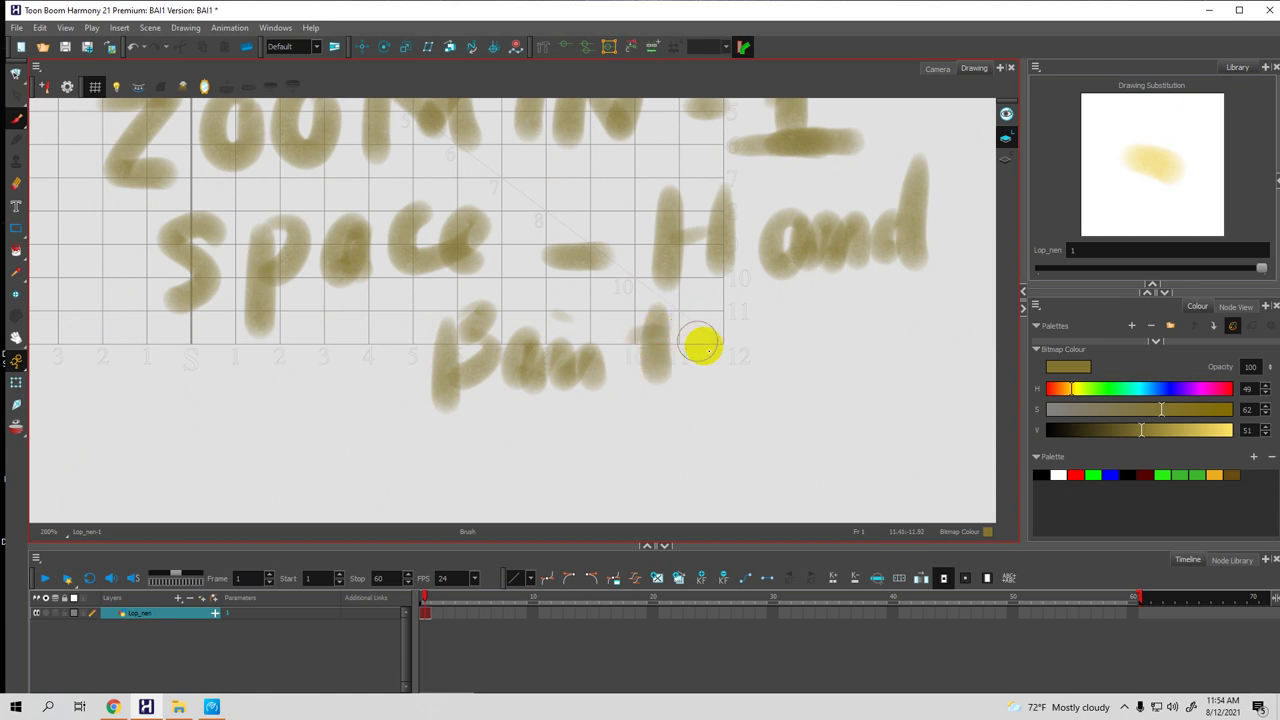
{"action": "left_click_drag", "start_coordinate": [753, 352], "coordinate": [765, 405]}
Pan and zoom the Drawing view in and out to review the painted hill and all handwritten notes
{"action": "scroll", "coordinate": [705, 363], "scroll_direction": "up", "scroll_amount": 3}
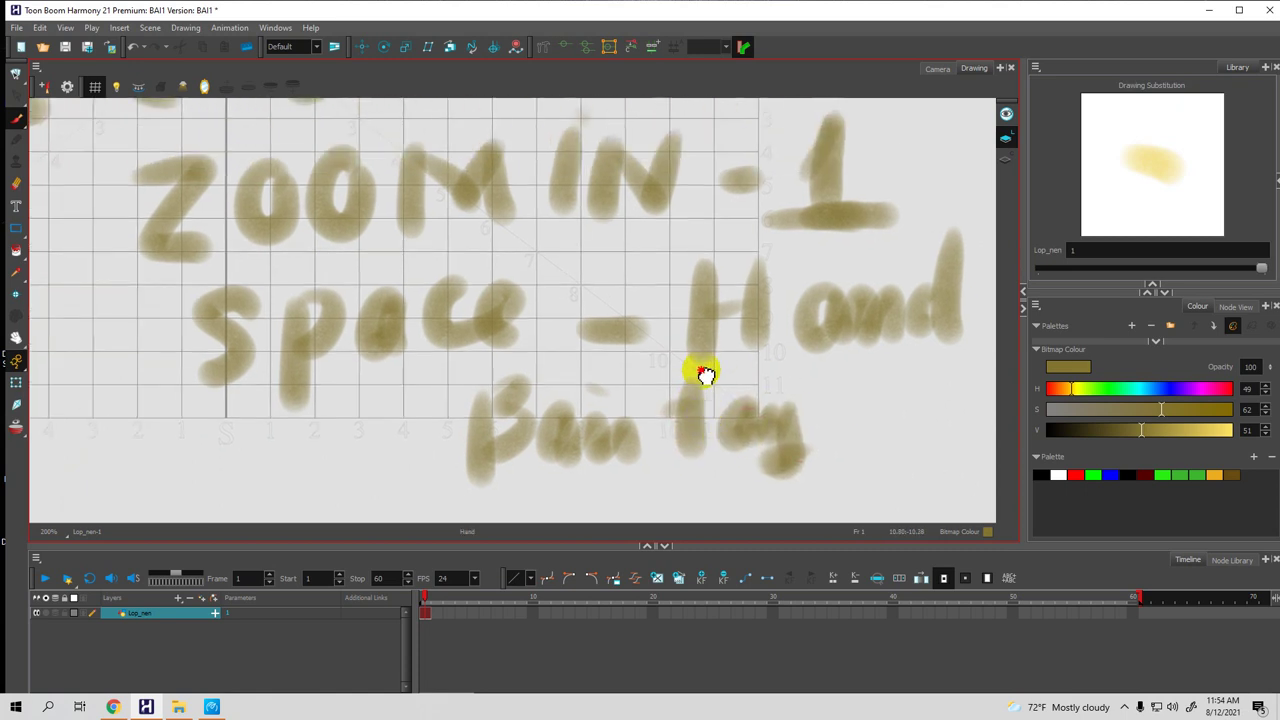
{"action": "scroll", "coordinate": [670, 372], "scroll_direction": "down", "scroll_amount": 3}
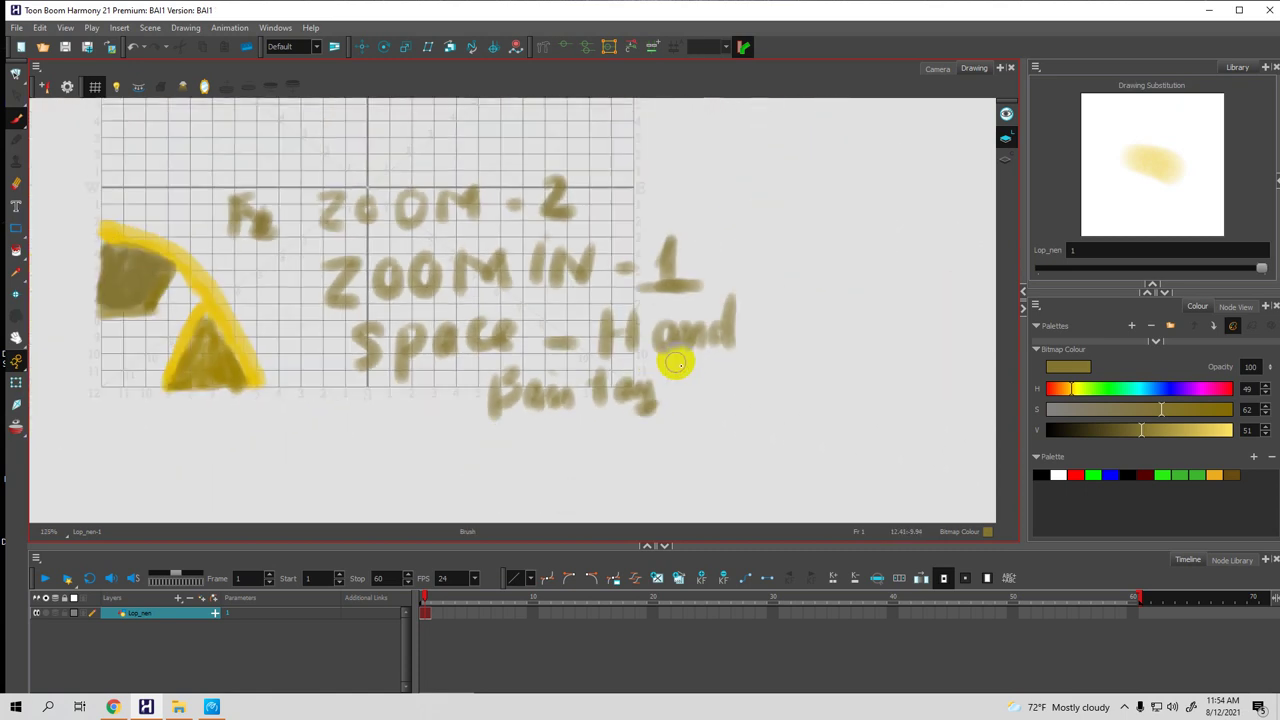
{"action": "scroll", "coordinate": [645, 330], "scroll_direction": "down", "scroll_amount": 2}
{"action": "mouse_move", "coordinate": [640, 343]}
{"action": "left_mouse_down"}
{"action": "mouse_move", "coordinate": [611, 229]}
{"action": "mouse_move", "coordinate": [631, 240]}
{"action": "mouse_move", "coordinate": [700, 146]}
{"action": "mouse_move", "coordinate": [491, 258]}
{"action": "mouse_move", "coordinate": [706, 223]}
{"action": "mouse_move", "coordinate": [491, 151]}
{"action": "mouse_move", "coordinate": [503, 294]}
{"action": "mouse_move", "coordinate": [648, 251]}
{"action": "left_mouse_up"}
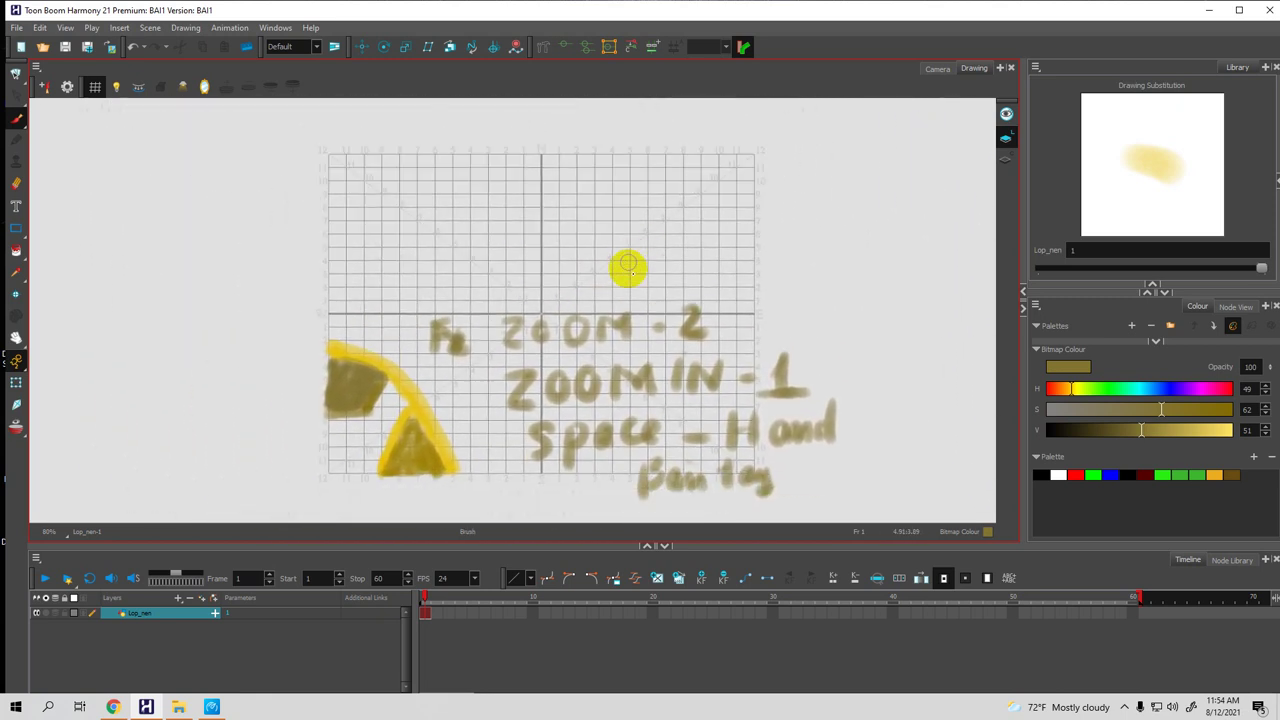
{"action": "key", "text": "1"}
{"action": "key", "text": "2"}
{"action": "key", "text": "1"}
{"action": "key", "text": "2"}
{"action": "key", "text": "1"}
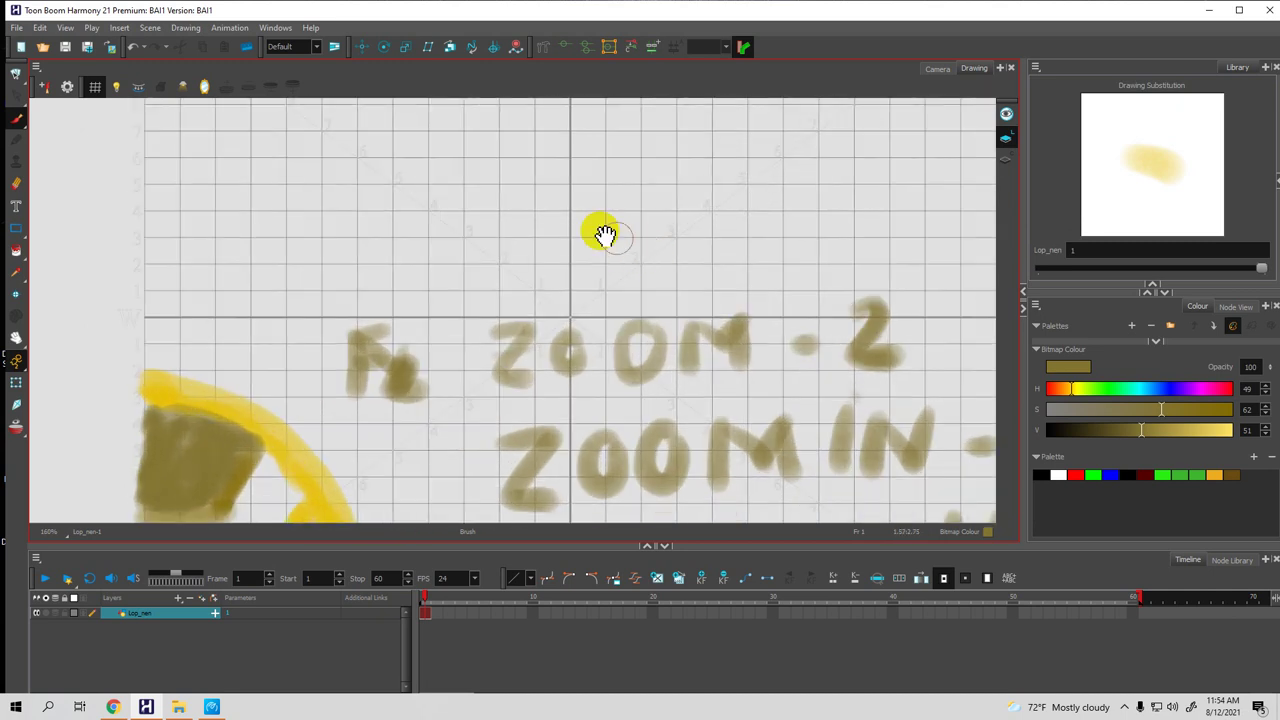
Hand-letter "Mid Mouse" across the upper part of the grid, above the zoom notes
{"action": "scroll", "coordinate": [500, 235], "scroll_direction": "up", "scroll_amount": 4}
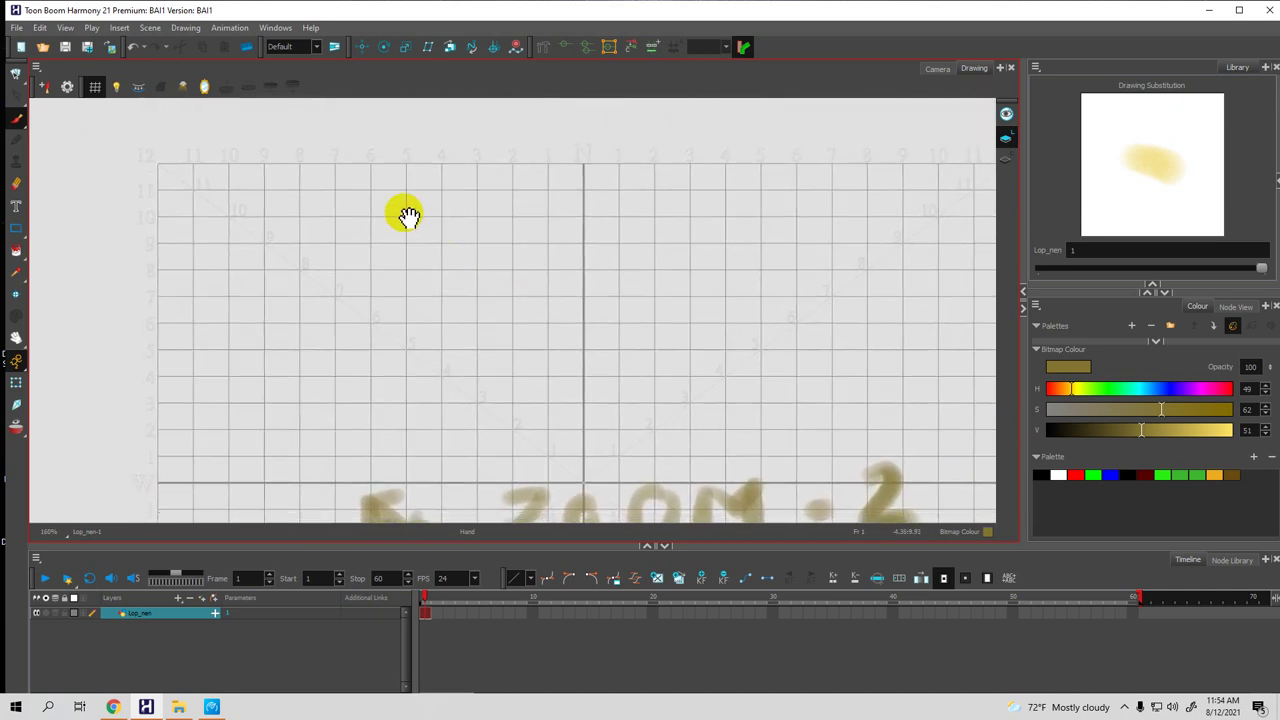
{"action": "mouse_move", "coordinate": [310, 168]}
{"action": "left_mouse_down"}
{"action": "mouse_move", "coordinate": [308, 233]}
{"action": "mouse_move", "coordinate": [314, 217]}
{"action": "mouse_move", "coordinate": [384, 232]}
{"action": "mouse_move", "coordinate": [413, 188]}
{"action": "mouse_move", "coordinate": [402, 196]}
{"action": "mouse_move", "coordinate": [428, 278]}
{"action": "left_mouse_up"}
{"action": "left_click_drag", "start_coordinate": [462, 205], "coordinate": [455, 268]}
{"action": "left_click", "coordinate": [465, 183]}
{"action": "left_click_drag", "start_coordinate": [535, 195], "coordinate": [510, 262]}
{"action": "left_click_drag", "start_coordinate": [555, 135], "coordinate": [545, 262]}
{"action": "mouse_move", "coordinate": [688, 168]}
{"action": "left_mouse_down"}
{"action": "mouse_move", "coordinate": [667, 218]}
{"action": "mouse_move", "coordinate": [693, 180]}
{"action": "mouse_move", "coordinate": [742, 228]}
{"action": "left_mouse_up"}
{"action": "mouse_move", "coordinate": [762, 170]}
{"action": "left_mouse_down"}
{"action": "mouse_move", "coordinate": [812, 212]}
{"action": "mouse_move", "coordinate": [725, 208]}
{"action": "mouse_move", "coordinate": [736, 176]}
{"action": "mouse_move", "coordinate": [715, 241]}
{"action": "mouse_move", "coordinate": [779, 176]}
{"action": "mouse_move", "coordinate": [798, 220]}
{"action": "mouse_move", "coordinate": [811, 187]}
{"action": "mouse_move", "coordinate": [836, 222]}
{"action": "mouse_move", "coordinate": [862, 189]}
{"action": "mouse_move", "coordinate": [858, 210]}
{"action": "mouse_move", "coordinate": [929, 165]}
{"action": "mouse_move", "coordinate": [915, 235]}
{"action": "left_mouse_up"}
{"action": "scroll", "coordinate": [789, 206], "scroll_direction": "right", "scroll_amount": 3}
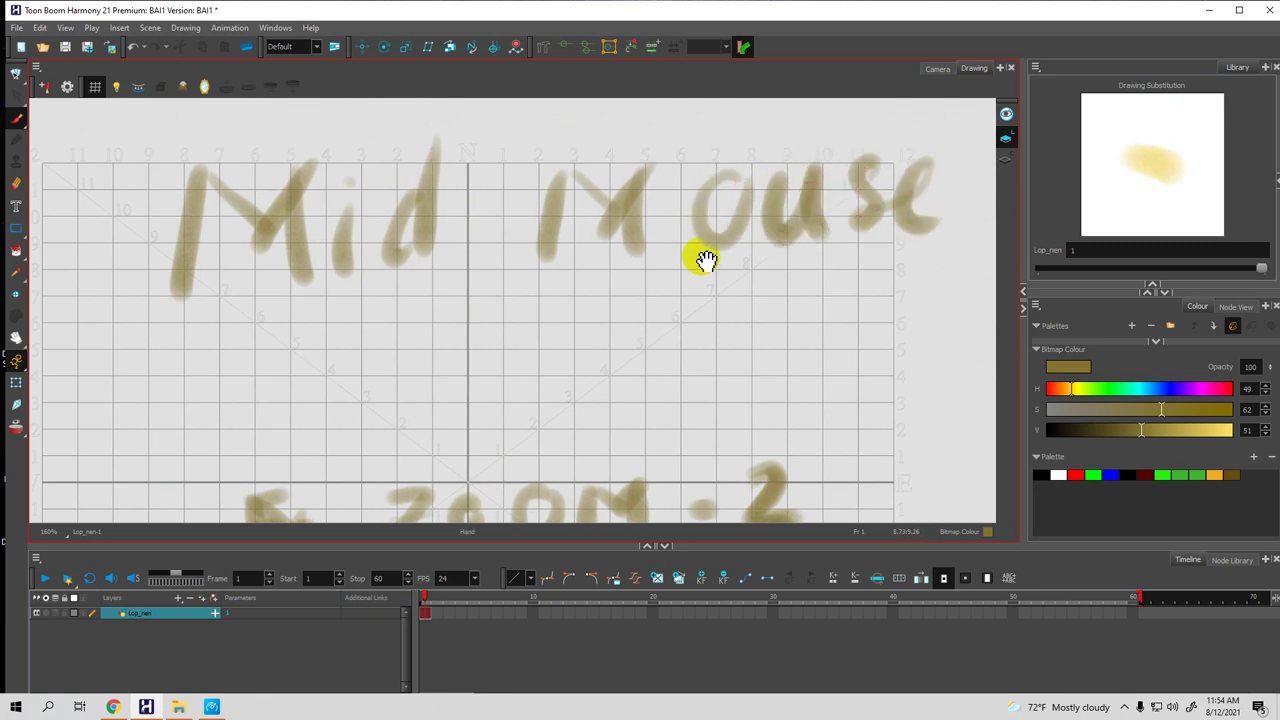
Hand-letter "ZOOM" beneath the Mid Mouse heading and paint an arrow pointing to it
{"action": "scroll", "coordinate": [660, 246], "scroll_direction": "down", "scroll_amount": 2}
{"action": "scroll", "coordinate": [660, 246], "scroll_direction": "left", "scroll_amount": 3}
{"action": "mouse_move", "coordinate": [360, 266]}
{"action": "left_mouse_down"}
{"action": "mouse_move", "coordinate": [386, 340]}
{"action": "mouse_move", "coordinate": [415, 345]}
{"action": "left_mouse_up"}
{"action": "mouse_move", "coordinate": [495, 270]}
{"action": "left_mouse_down"}
{"action": "mouse_move", "coordinate": [491, 286]}
{"action": "mouse_move", "coordinate": [495, 272]}
{"action": "mouse_move", "coordinate": [569, 269]}
{"action": "mouse_move", "coordinate": [571, 309]}
{"action": "mouse_move", "coordinate": [625, 265]}
{"action": "mouse_move", "coordinate": [657, 309]}
{"action": "left_mouse_up"}
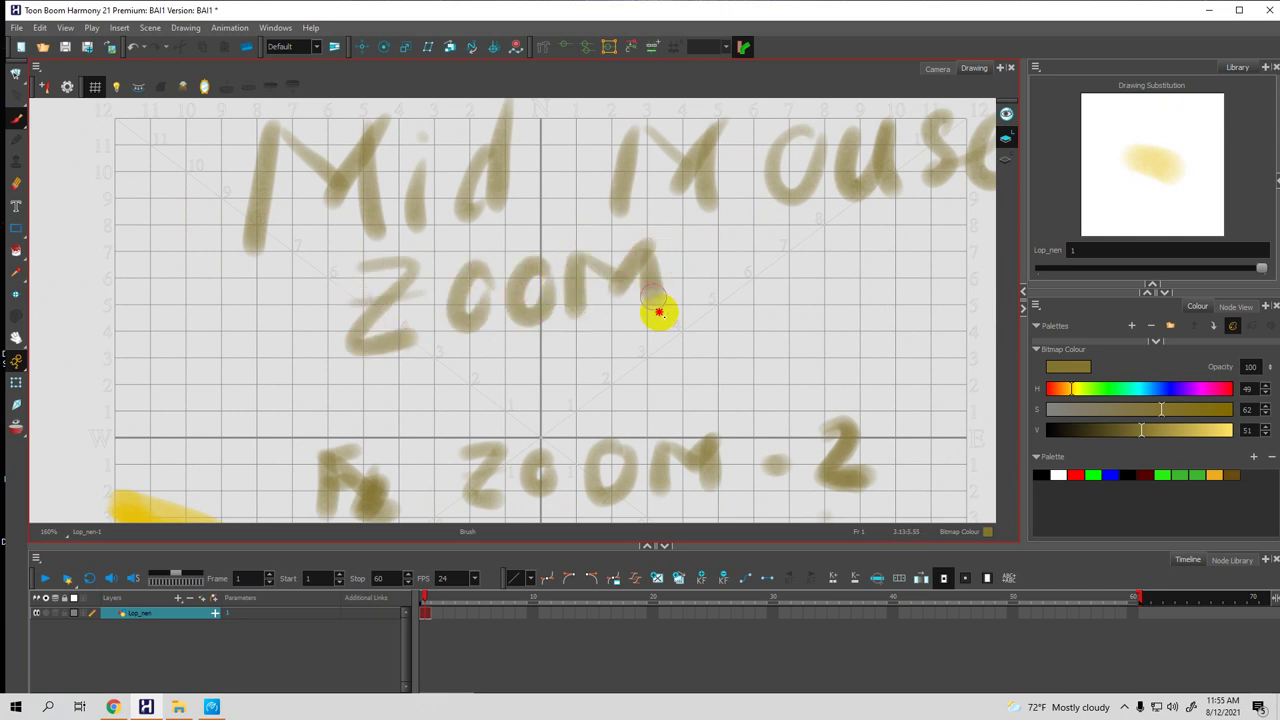
{"action": "left_click_drag", "start_coordinate": [218, 326], "coordinate": [310, 318]}
{"action": "left_click_drag", "start_coordinate": [310, 318], "coordinate": [280, 345]}
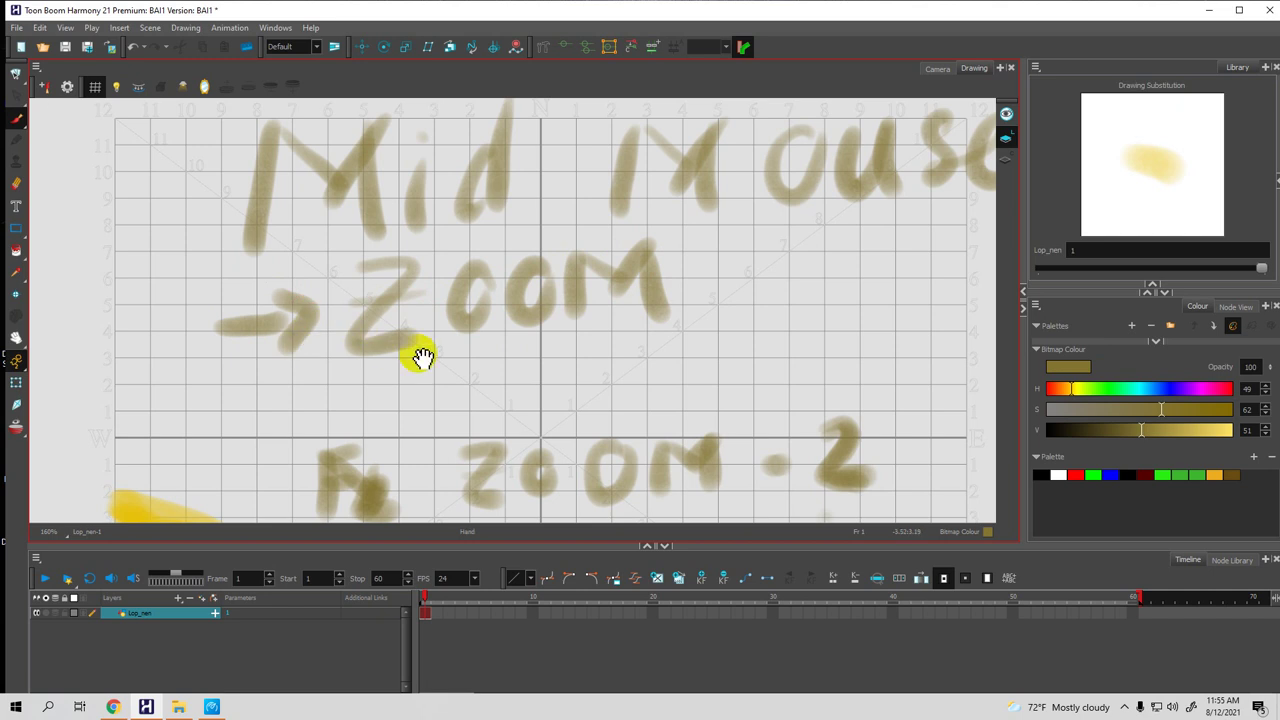
Undo the brush strokes of all the handwritten notes, leaving only the painted hill
{"action": "scroll", "coordinate": [414, 354], "scroll_direction": "down", "scroll_amount": 3}
{"action": "scroll", "coordinate": [418, 318], "scroll_direction": "down", "scroll_amount": 4}
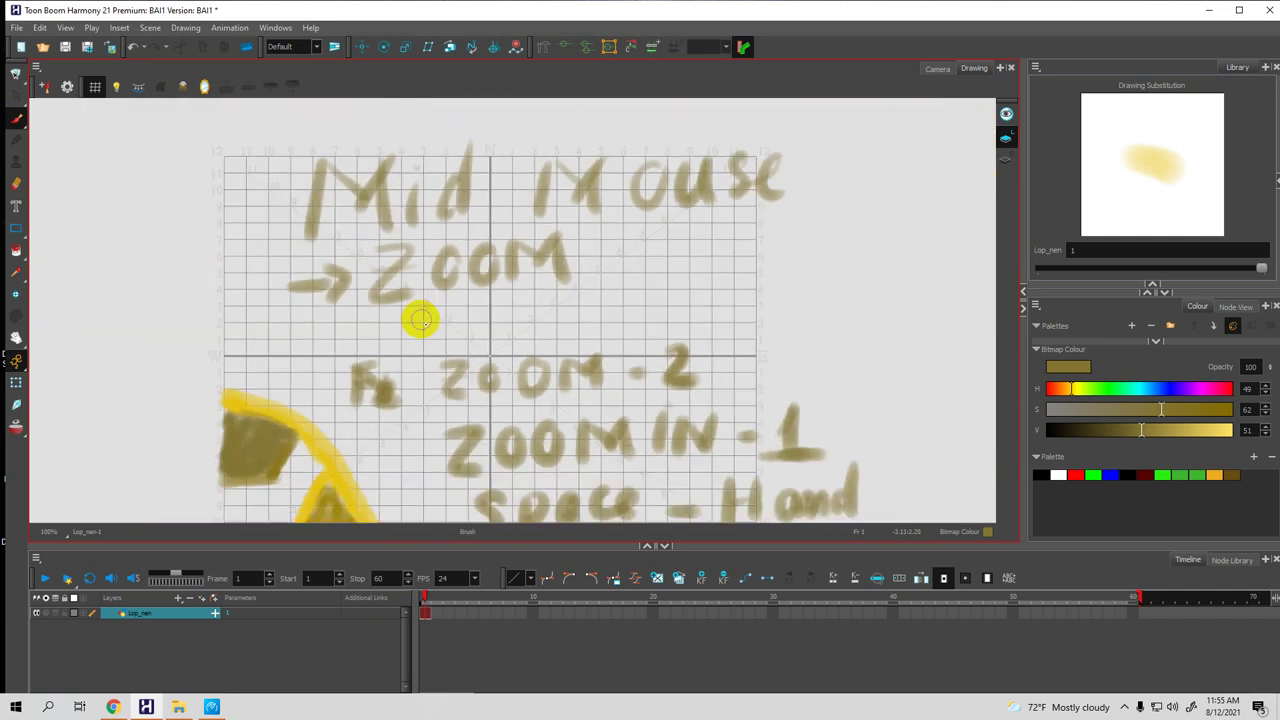
{"action": "key", "text": "space"}
{"action": "left_click_drag", "start_coordinate": [609, 314], "coordinate": [580, 259]}
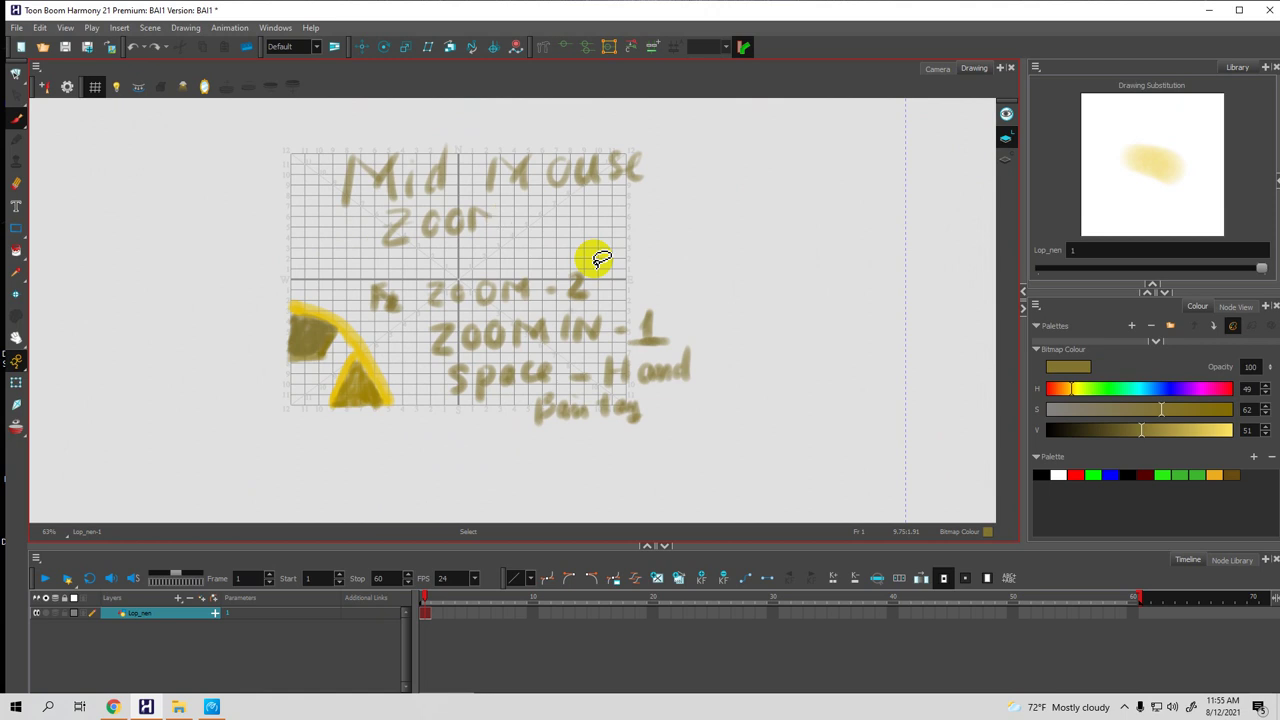
{"action": "key", "text": "ctrl+z"}
{"action": "key", "text": "ctrl+z"}
{"action": "key", "text": "ctrl+z"}
{"action": "key", "text": "ctrl+z"}
{"action": "key", "text": "ctrl+z"}
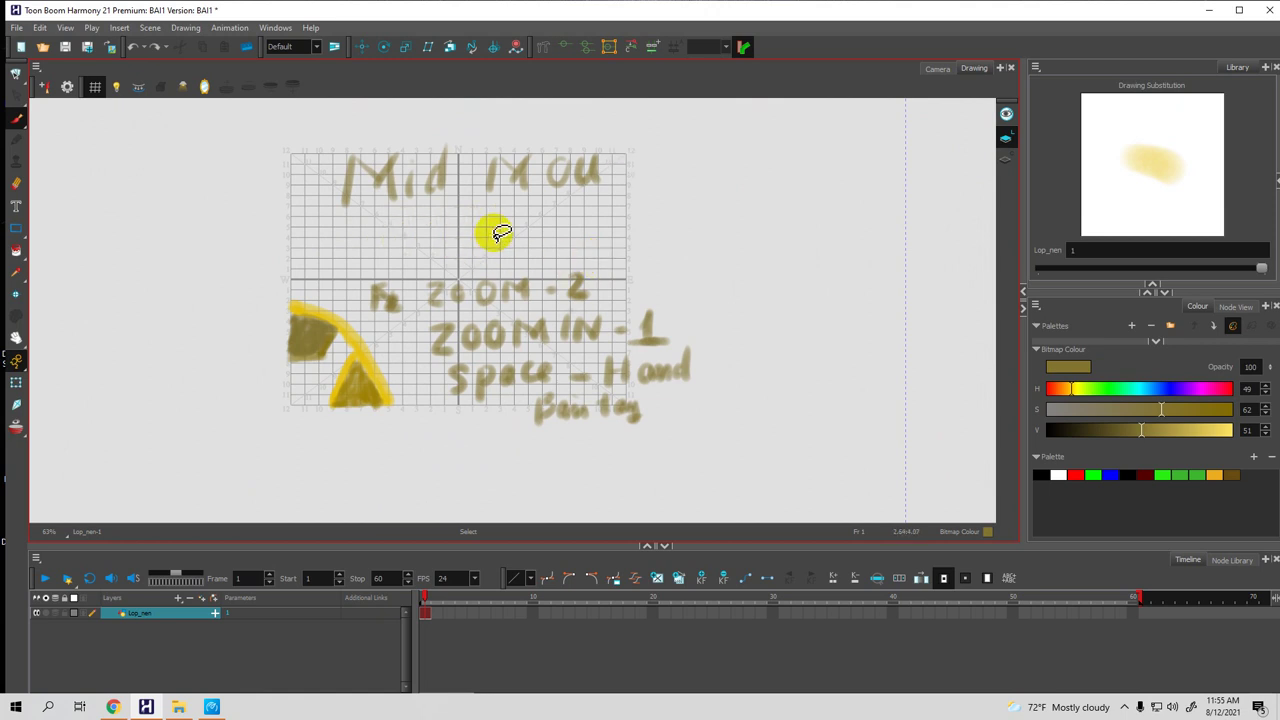
{"action": "key", "text": "ctrl+z"}
{"action": "key", "text": "ctrl+z"}
{"action": "key", "text": "ctrl+z"}
{"action": "key", "text": "ctrl+z"}
{"action": "key", "text": "ctrl+z"}
{"action": "key", "text": "ctrl+z"}
{"action": "key", "text": "ctrl+z"}
{"action": "key", "text": "ctrl+z"}
{"action": "key", "text": "ctrl+z"}
{"action": "key", "text": "ctrl+z"}
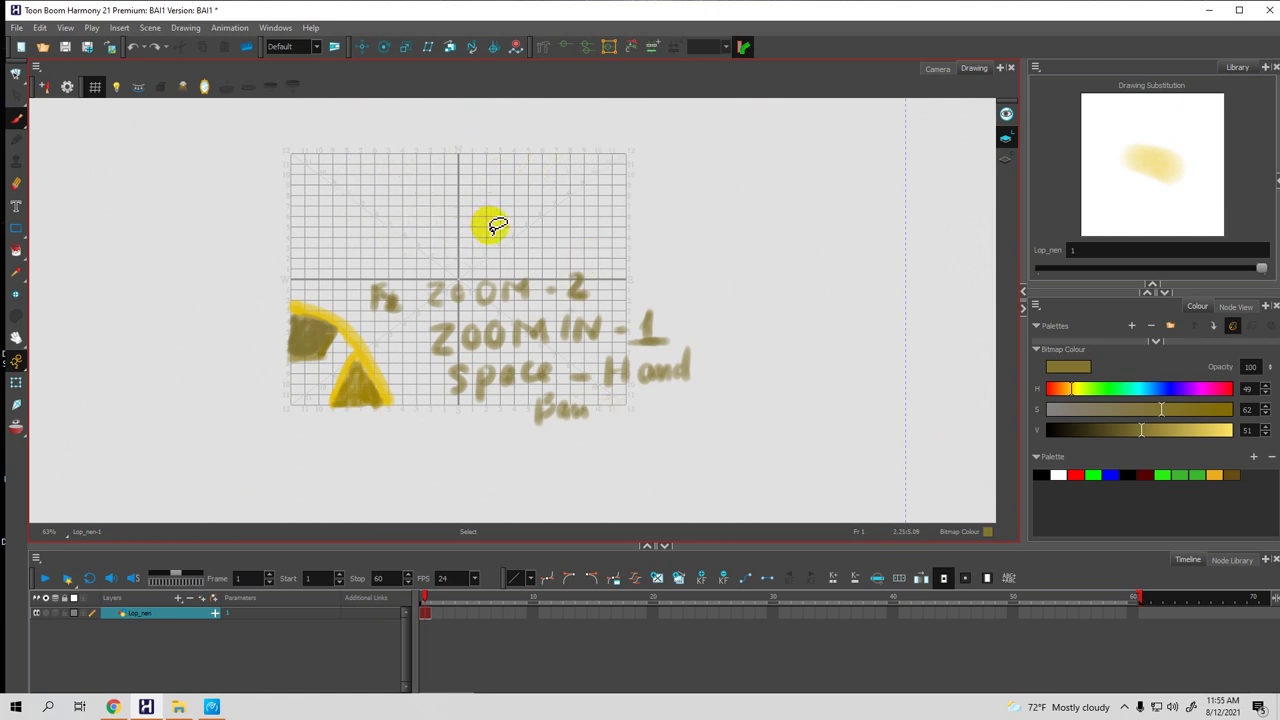
{"action": "key", "text": "ctrl+z"}
{"action": "key", "text": "ctrl+z"}
{"action": "key", "text": "ctrl+z"}
{"action": "key", "text": "ctrl+z"}
{"action": "key", "text": "ctrl+z"}
{"action": "key", "text": "ctrl+z"}
{"action": "key", "text": "ctrl+z"}
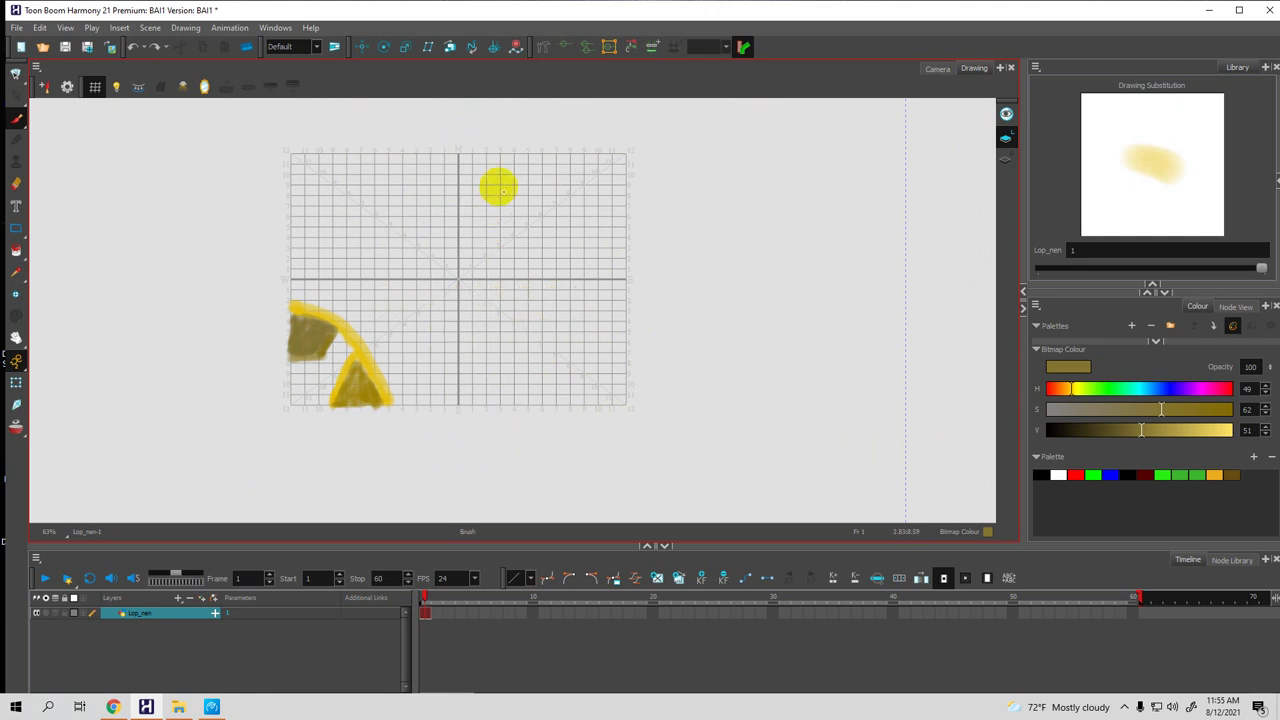
Hand-letter "Ctrl+Z → Undo" across the upper part of the grid
{"action": "scroll", "coordinate": [502, 190], "scroll_direction": "up", "scroll_amount": 4}
{"action": "key", "text": "space"}
{"action": "mouse_move", "coordinate": [457, 189]}
{"action": "left_mouse_down"}
{"action": "mouse_move", "coordinate": [518, 220]}
{"action": "mouse_move", "coordinate": [526, 266]}
{"action": "mouse_move", "coordinate": [400, 234]}
{"action": "left_mouse_up"}
{"action": "mouse_move", "coordinate": [322, 220]}
{"action": "left_mouse_down"}
{"action": "mouse_move", "coordinate": [291, 257]}
{"action": "mouse_move", "coordinate": [335, 276]}
{"action": "left_mouse_up"}
{"action": "mouse_move", "coordinate": [372, 162]}
{"action": "left_mouse_down"}
{"action": "mouse_move", "coordinate": [360, 266]}
{"action": "mouse_move", "coordinate": [402, 266]}
{"action": "left_mouse_up"}
{"action": "mouse_move", "coordinate": [438, 196]}
{"action": "left_mouse_down"}
{"action": "mouse_move", "coordinate": [424, 181]}
{"action": "mouse_move", "coordinate": [410, 265]}
{"action": "left_mouse_up"}
{"action": "left_click_drag", "start_coordinate": [476, 200], "coordinate": [474, 255]}
{"action": "mouse_move", "coordinate": [458, 228]}
{"action": "left_mouse_down"}
{"action": "mouse_move", "coordinate": [528, 185]}
{"action": "mouse_move", "coordinate": [556, 242]}
{"action": "left_mouse_up"}
{"action": "mouse_move", "coordinate": [650, 222]}
{"action": "left_mouse_down"}
{"action": "mouse_move", "coordinate": [765, 184]}
{"action": "mouse_move", "coordinate": [796, 211]}
{"action": "mouse_move", "coordinate": [823, 213]}
{"action": "mouse_move", "coordinate": [831, 196]}
{"action": "mouse_move", "coordinate": [867, 210]}
{"action": "mouse_move", "coordinate": [855, 232]}
{"action": "mouse_move", "coordinate": [853, 218]}
{"action": "mouse_move", "coordinate": [952, 218]}
{"action": "mouse_move", "coordinate": [955, 186]}
{"action": "left_mouse_up"}
{"action": "key", "text": "space"}
{"action": "mouse_move", "coordinate": [663, 311]}
{"action": "left_mouse_down"}
{"action": "mouse_move", "coordinate": [623, 271]}
{"action": "mouse_move", "coordinate": [610, 297]}
{"action": "mouse_move", "coordinate": [610, 285]}
{"action": "left_mouse_up"}
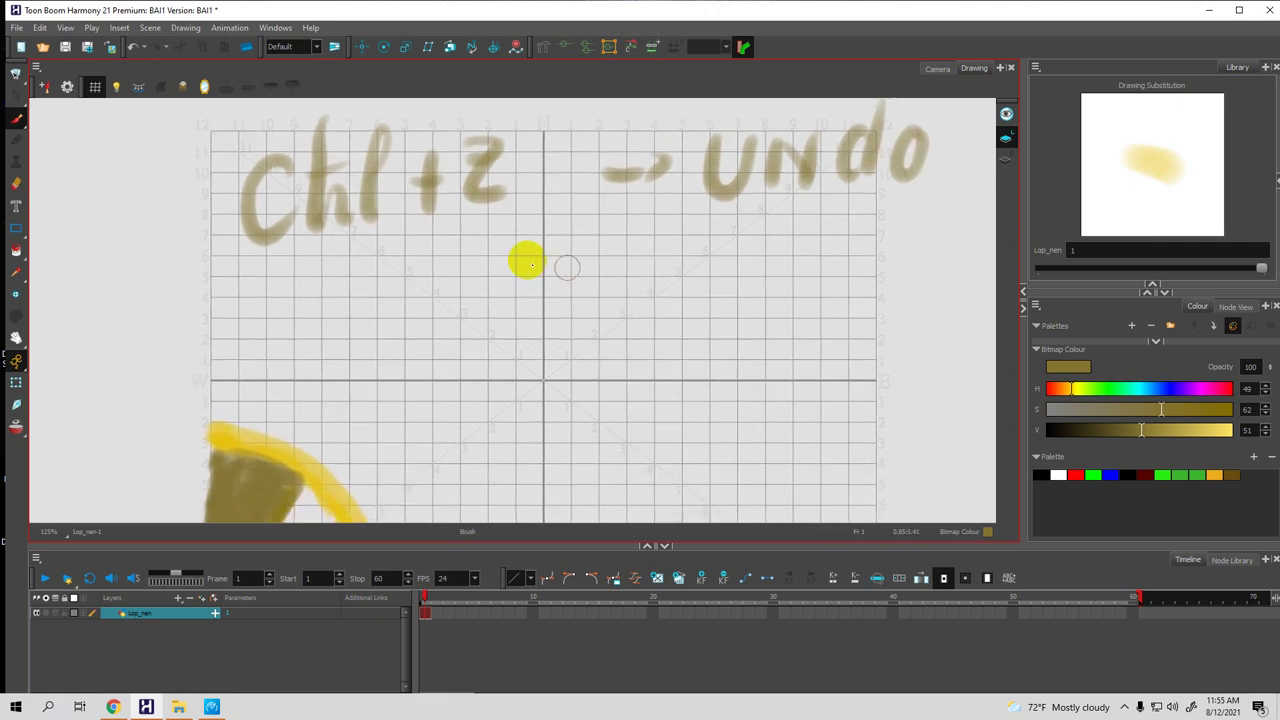
Hand-letter "ctrl + shift + Z" on a second line beneath the Undo note
{"action": "mouse_move", "coordinate": [345, 284]}
{"action": "left_mouse_down"}
{"action": "mouse_move", "coordinate": [371, 286]}
{"action": "mouse_move", "coordinate": [332, 330]}
{"action": "left_mouse_up"}
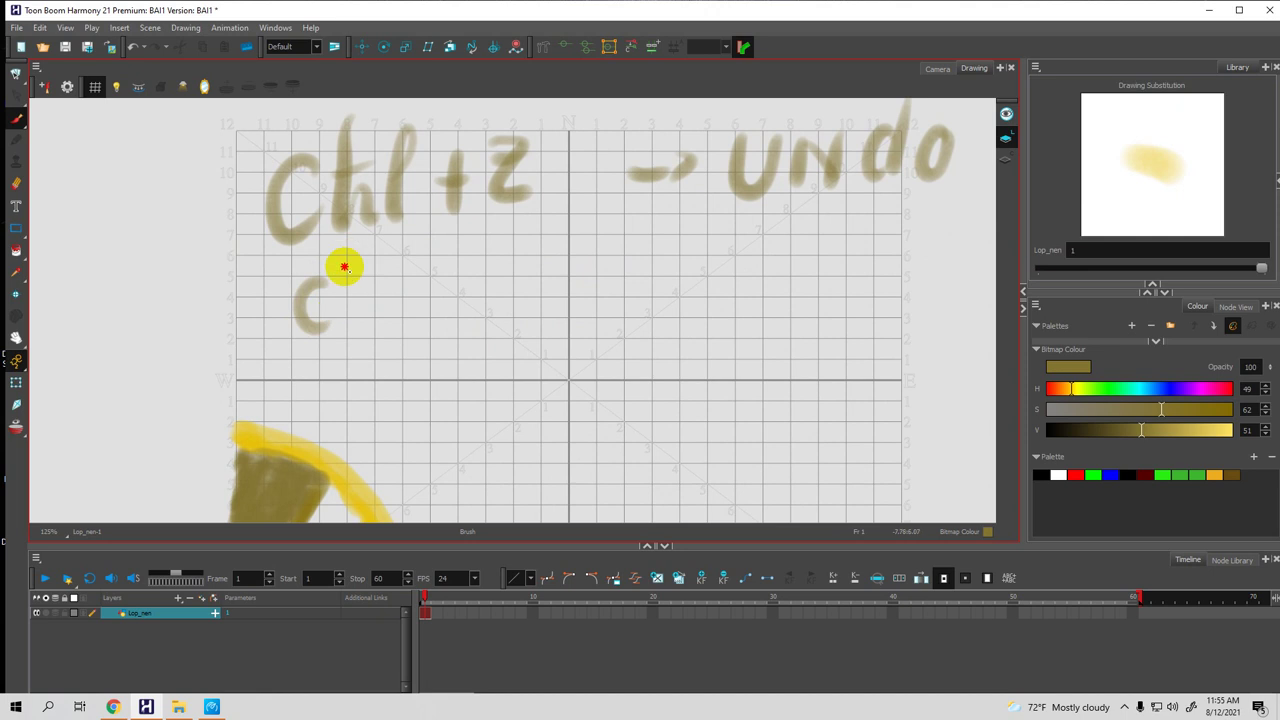
{"action": "left_click_drag", "start_coordinate": [352, 252], "coordinate": [350, 330]}
{"action": "left_click_drag", "start_coordinate": [334, 292], "coordinate": [371, 291]}
{"action": "mouse_move", "coordinate": [405, 246]}
{"action": "left_mouse_down"}
{"action": "mouse_move", "coordinate": [400, 314]}
{"action": "mouse_move", "coordinate": [483, 282]}
{"action": "mouse_move", "coordinate": [468, 306]}
{"action": "left_mouse_up"}
{"action": "mouse_move", "coordinate": [523, 273]}
{"action": "left_mouse_down"}
{"action": "mouse_move", "coordinate": [491, 258]}
{"action": "mouse_move", "coordinate": [472, 304]}
{"action": "left_mouse_up"}
{"action": "mouse_move", "coordinate": [524, 214]}
{"action": "left_mouse_down"}
{"action": "mouse_move", "coordinate": [530, 270]}
{"action": "mouse_move", "coordinate": [578, 265]}
{"action": "mouse_move", "coordinate": [589, 245]}
{"action": "mouse_move", "coordinate": [582, 309]}
{"action": "mouse_move", "coordinate": [636, 260]}
{"action": "left_mouse_up"}
{"action": "mouse_move", "coordinate": [670, 262]}
{"action": "left_mouse_down"}
{"action": "mouse_move", "coordinate": [697, 257]}
{"action": "mouse_move", "coordinate": [688, 292]}
{"action": "left_mouse_up"}
{"action": "mouse_move", "coordinate": [770, 237]}
{"action": "left_mouse_down"}
{"action": "mouse_move", "coordinate": [756, 283]}
{"action": "mouse_move", "coordinate": [796, 281]}
{"action": "left_mouse_up"}
Paint an arrow and hand-letter "Redo" on a third line beneath the ctrl + shift + Z note
{"action": "left_click_drag", "start_coordinate": [566, 348], "coordinate": [572, 392]}
{"action": "mouse_move", "coordinate": [634, 337]}
{"action": "left_mouse_down"}
{"action": "mouse_move", "coordinate": [658, 366]}
{"action": "mouse_move", "coordinate": [700, 336]}
{"action": "mouse_move", "coordinate": [712, 374]}
{"action": "left_mouse_up"}
{"action": "left_click_drag", "start_coordinate": [768, 342], "coordinate": [762, 372]}
{"action": "left_click_drag", "start_coordinate": [780, 300], "coordinate": [782, 378]}
{"action": "left_click_drag", "start_coordinate": [829, 340], "coordinate": [826, 337]}
{"action": "key", "text": "space"}
{"action": "left_click_drag", "start_coordinate": [669, 340], "coordinate": [680, 329]}
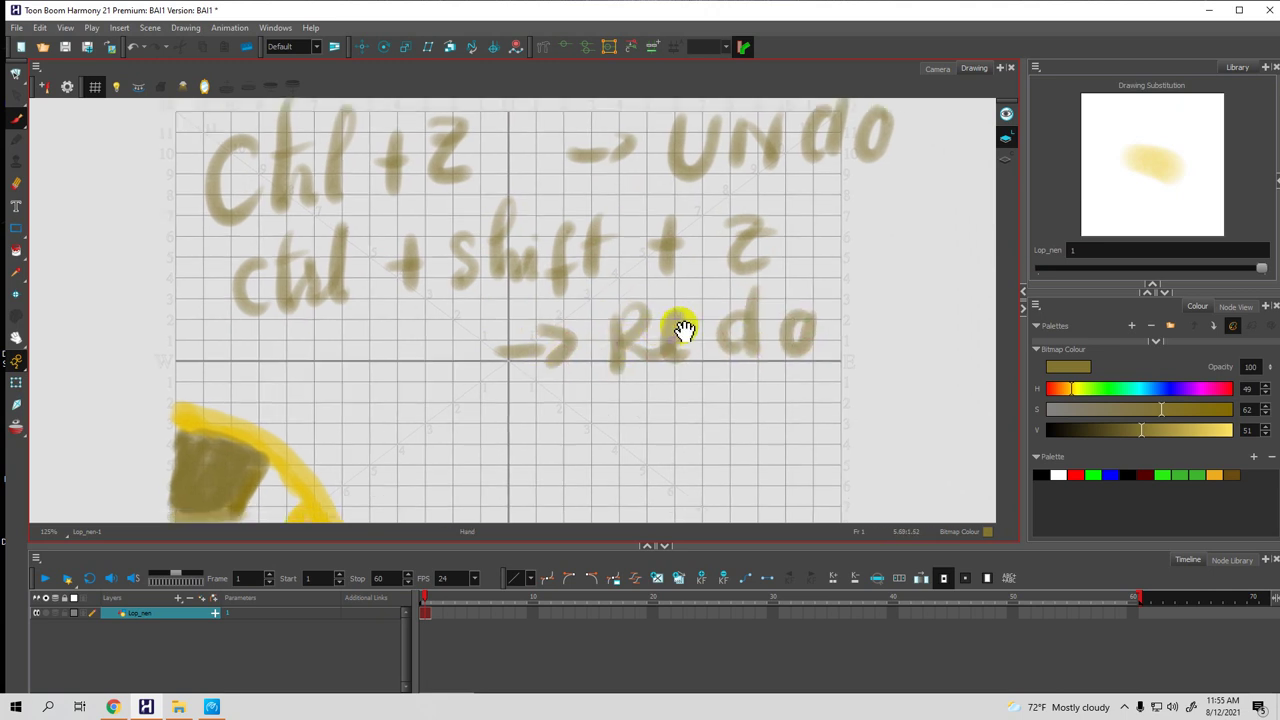
{"action": "mouse_move", "coordinate": [726, 191]}
{"action": "left_mouse_down"}
{"action": "mouse_move", "coordinate": [680, 194]}
{"action": "mouse_move", "coordinate": [730, 200]}
{"action": "left_mouse_up"}
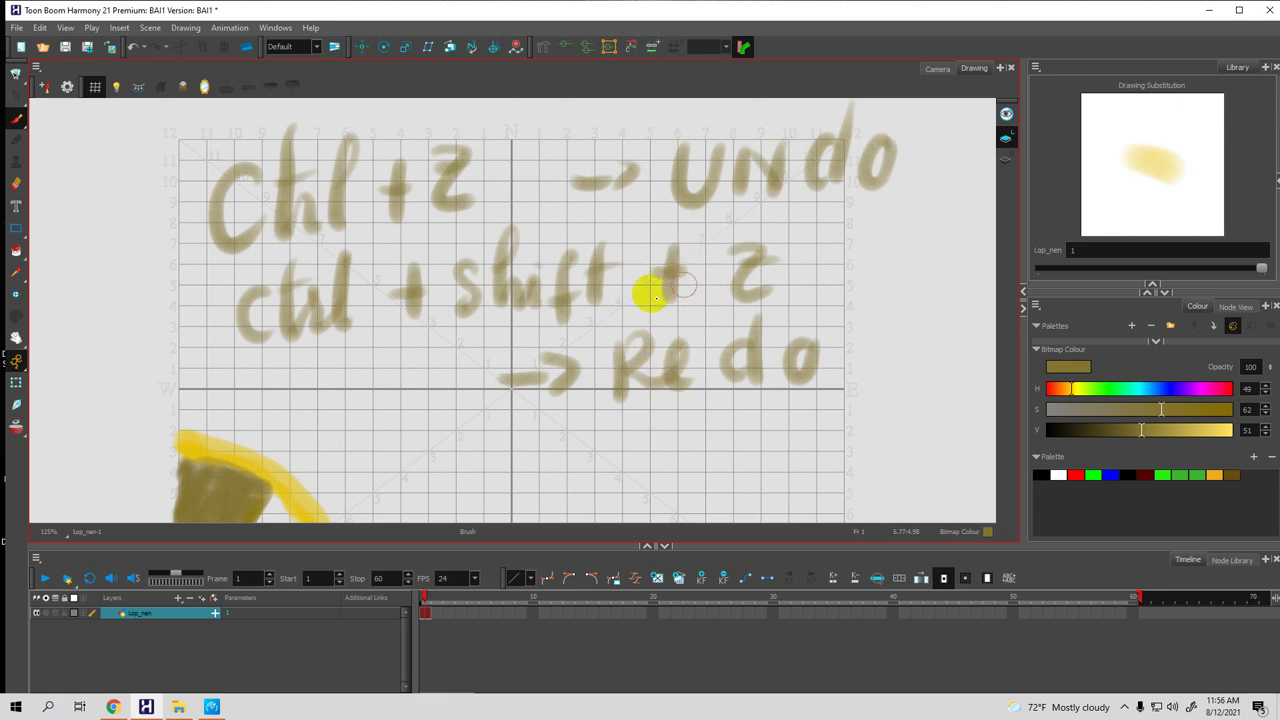
{"action": "mouse_move", "coordinate": [665, 290]}
{"action": "left_mouse_down"}
{"action": "mouse_move", "coordinate": [632, 286]}
{"action": "mouse_move", "coordinate": [663, 357]}
{"action": "mouse_move", "coordinate": [675, 318]}
{"action": "left_mouse_up"}
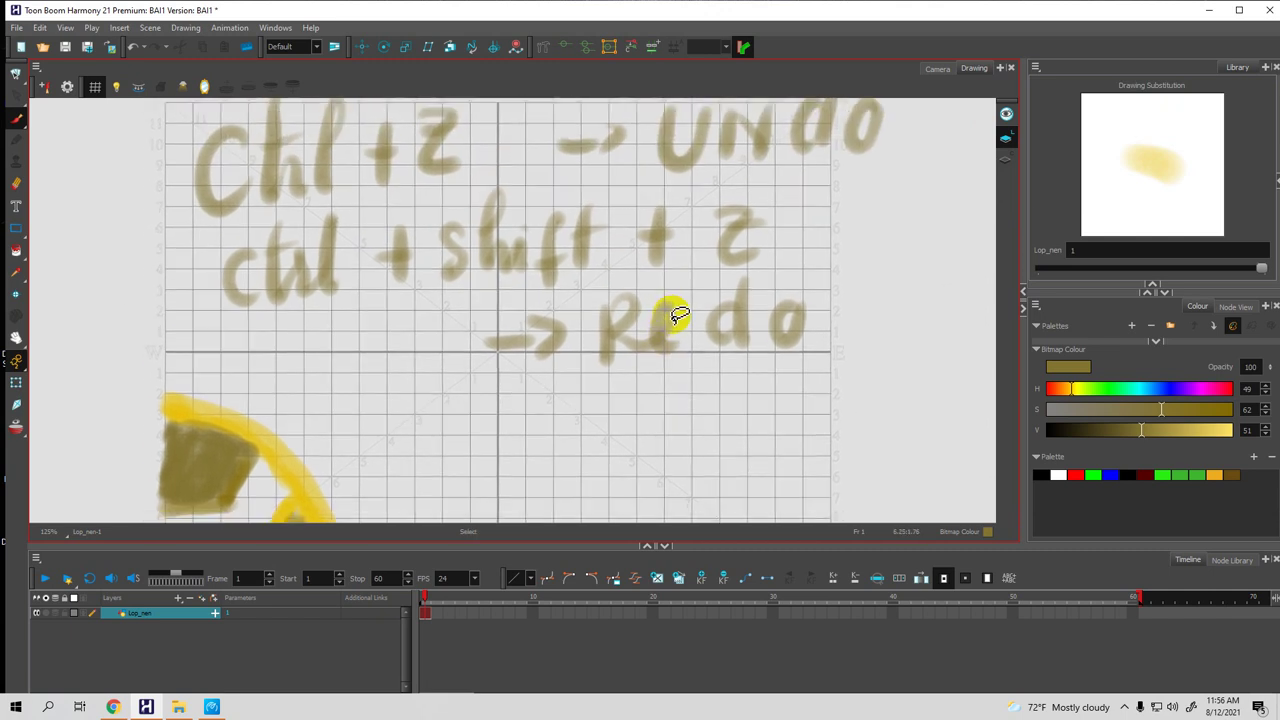
Undo all the strokes of the Undo and Redo notes
{"action": "key", "text": "ctrl+z"}
{"action": "key", "text": "ctrl+z"}
{"action": "key", "text": "ctrl+z"}
{"action": "key", "text": "ctrl+z"}
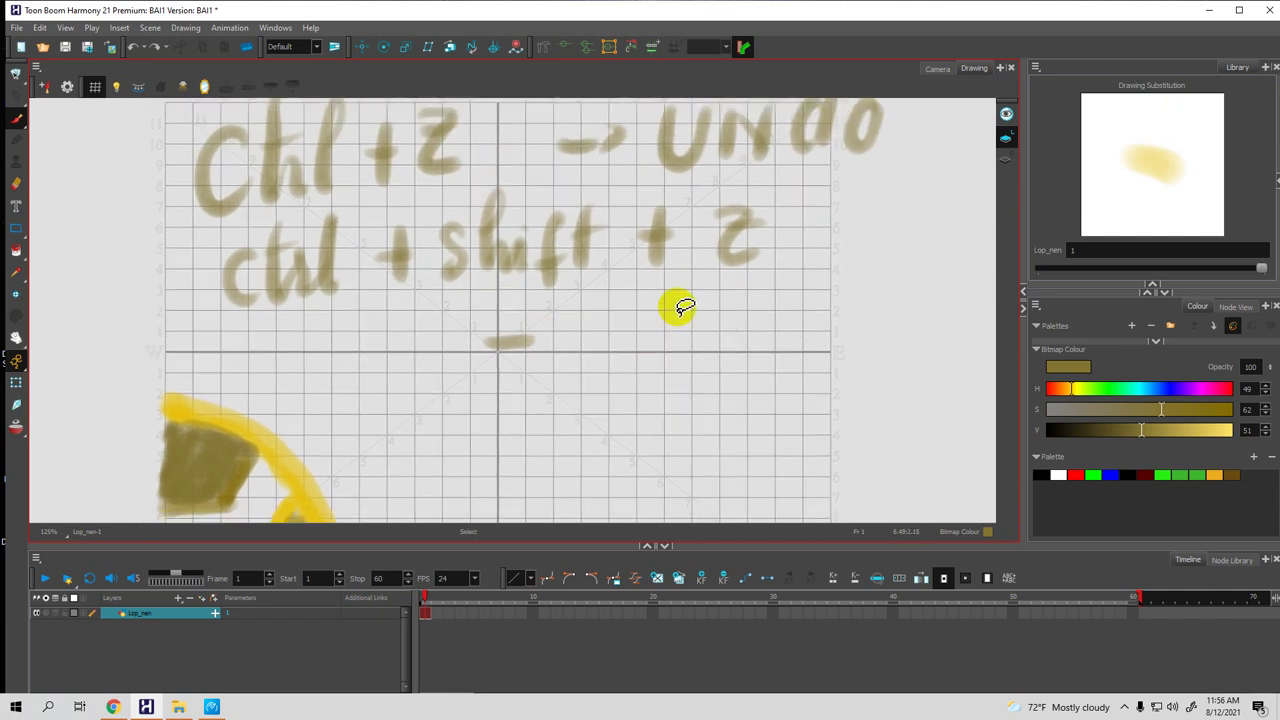
{"action": "key", "text": "ctrl+z"}
{"action": "key", "text": "ctrl+z"}
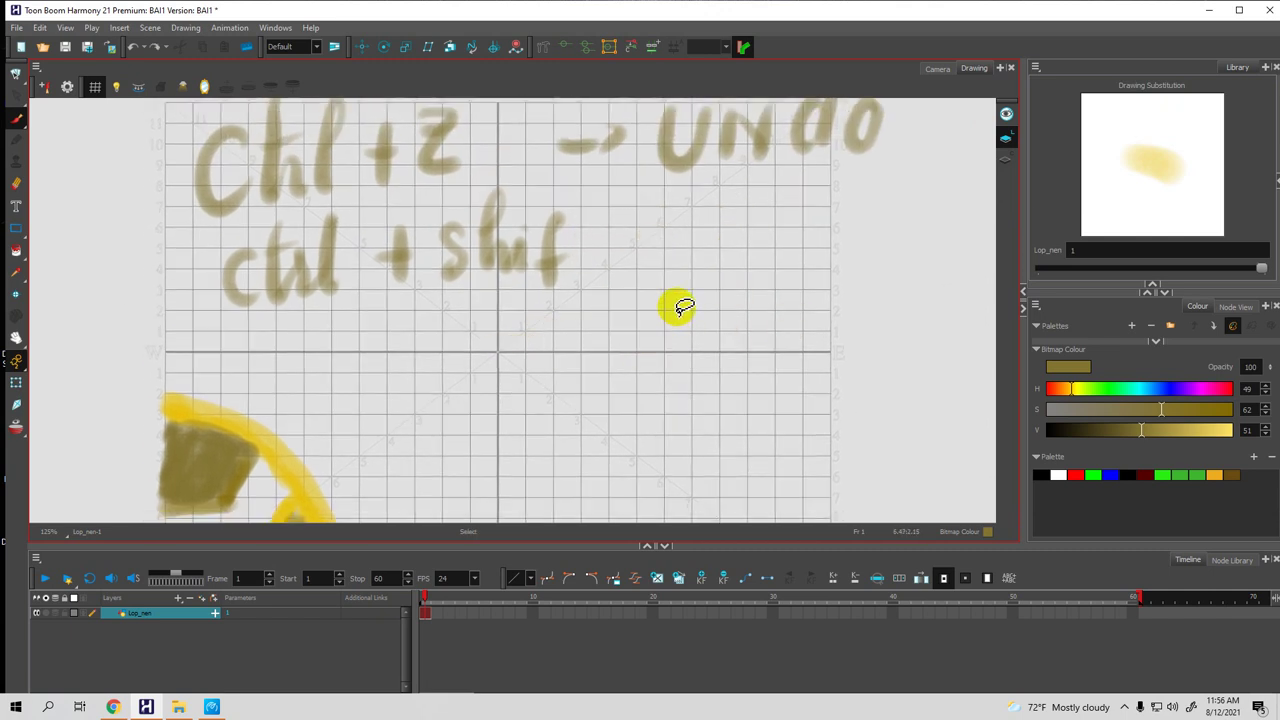
{"action": "key", "text": "ctrl+z"}
{"action": "key", "text": "ctrl+z"}
{"action": "key", "text": "ctrl+z"}
{"action": "key", "text": "ctrl+z"}
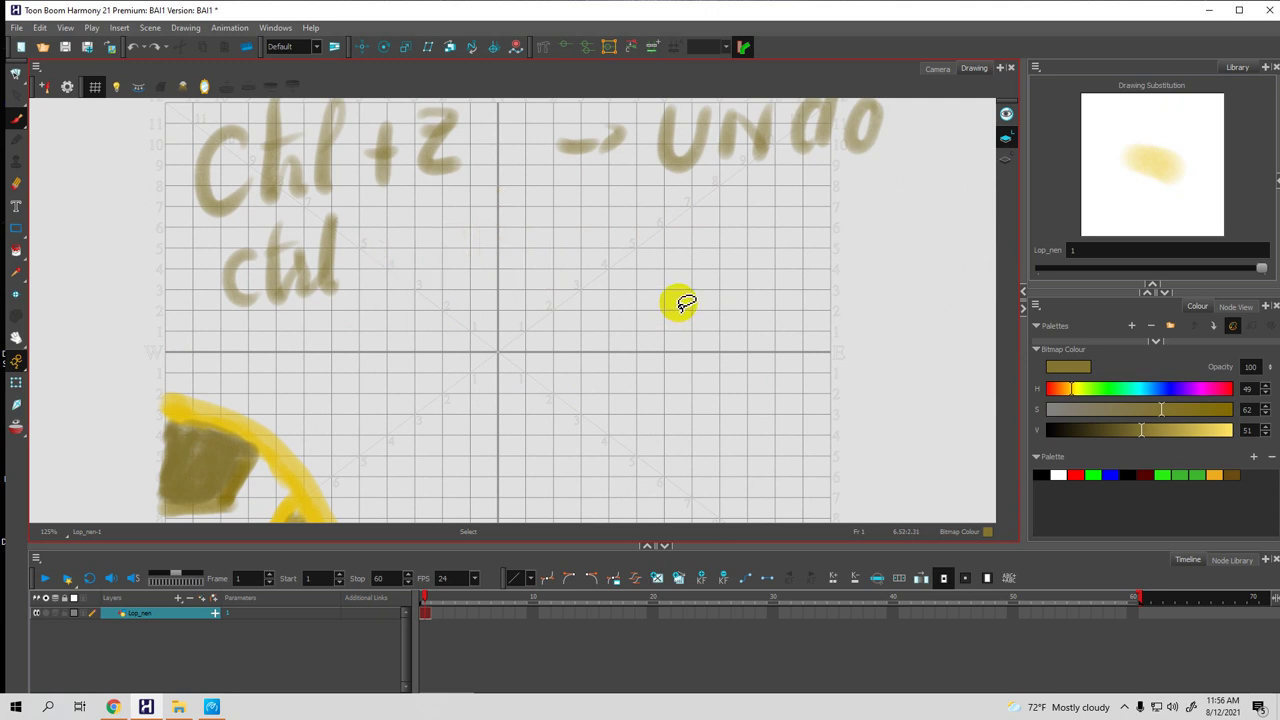
{"action": "key", "text": "ctrl+z"}
{"action": "key", "text": "ctrl+z"}
{"action": "key", "text": "ctrl+z"}
{"action": "key", "text": "ctrl+z"}
{"action": "key", "text": "ctrl+z"}
{"action": "key", "text": "ctrl+z"}
{"action": "key", "text": "ctrl+z"}
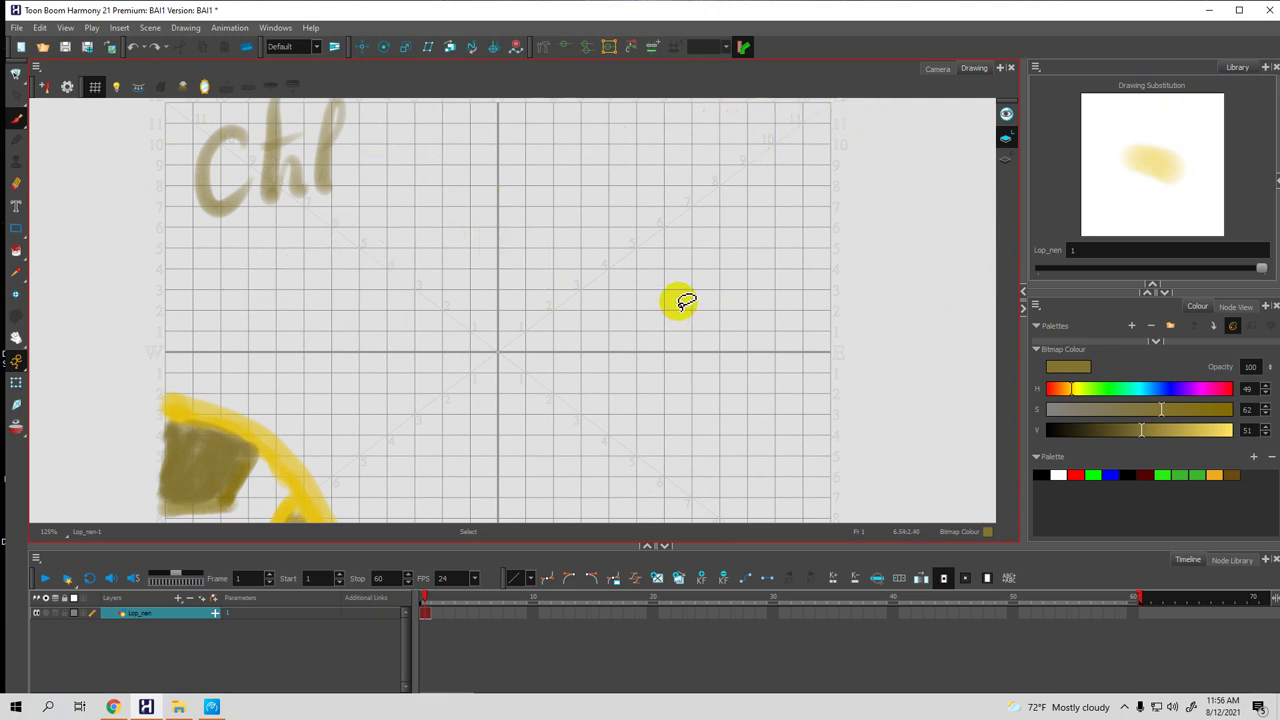
{"action": "key", "text": "ctrl+z"}
{"action": "key", "text": "ctrl+z"}
{"action": "key", "text": "ctrl+z"}
Paint a block in the hill's lower-left corner beside the triangle, using a bitmap colour with saturation 54
{"action": "key", "text": "space"}
{"action": "left_click_drag", "start_coordinate": [545, 352], "coordinate": [642, 262]}
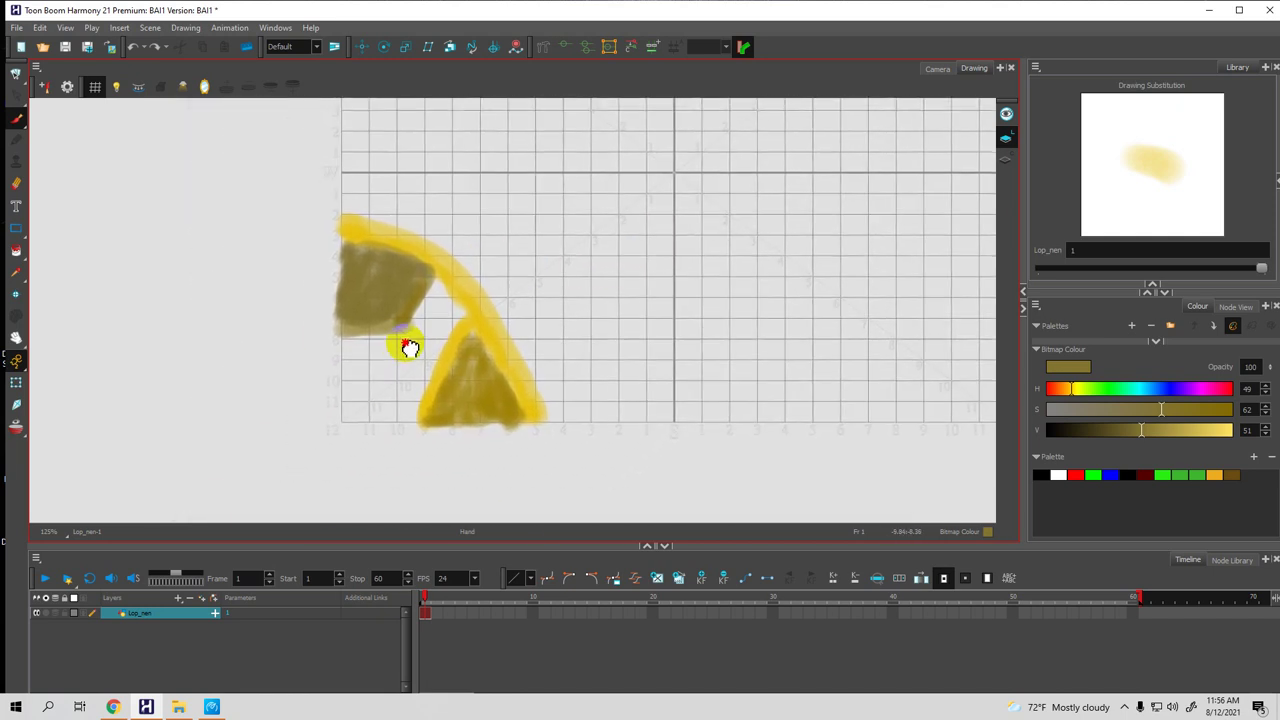
{"action": "left_click_drag", "start_coordinate": [405, 350], "coordinate": [415, 342]}
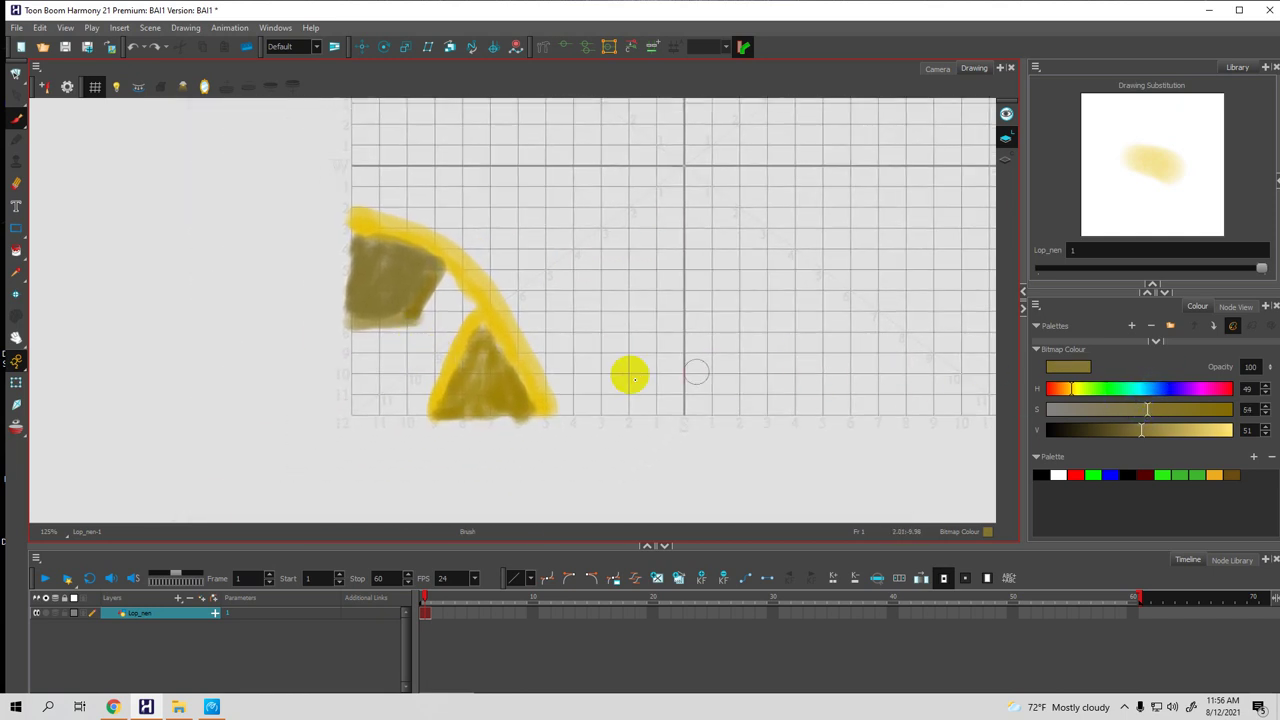
{"action": "left_click", "coordinate": [355, 386]}
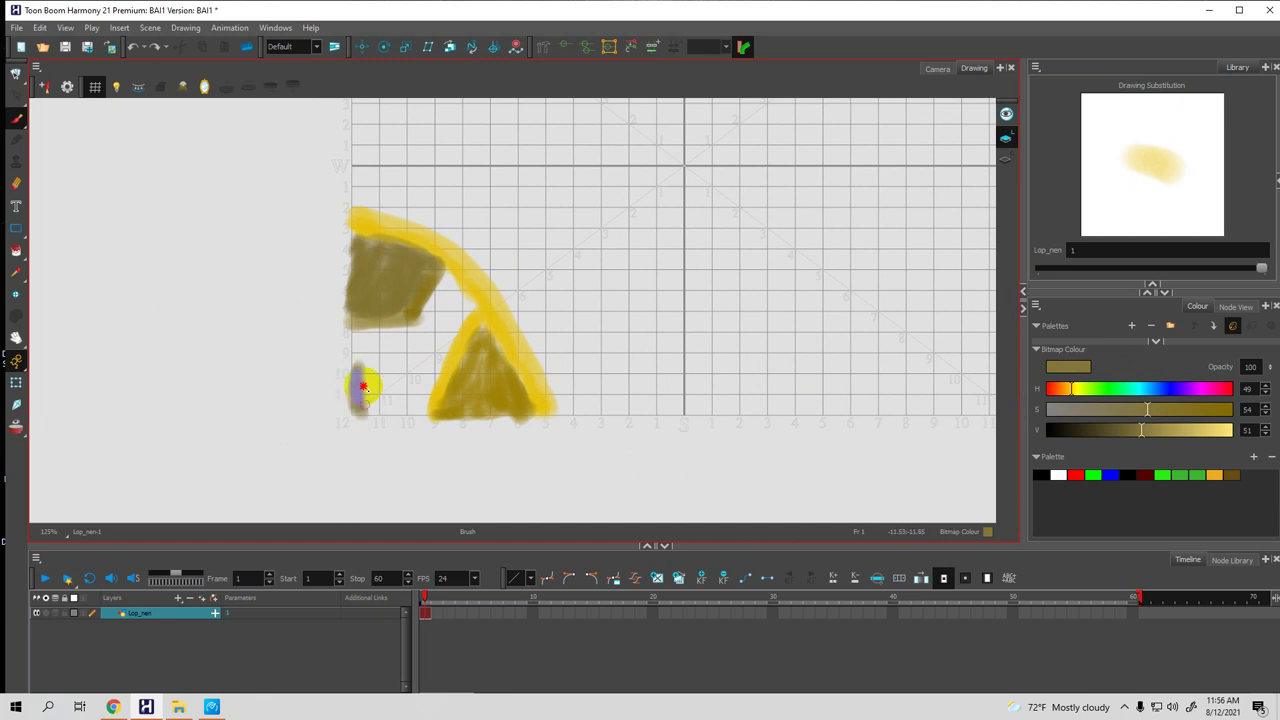
{"action": "left_click_drag", "start_coordinate": [370, 386], "coordinate": [369, 402]}
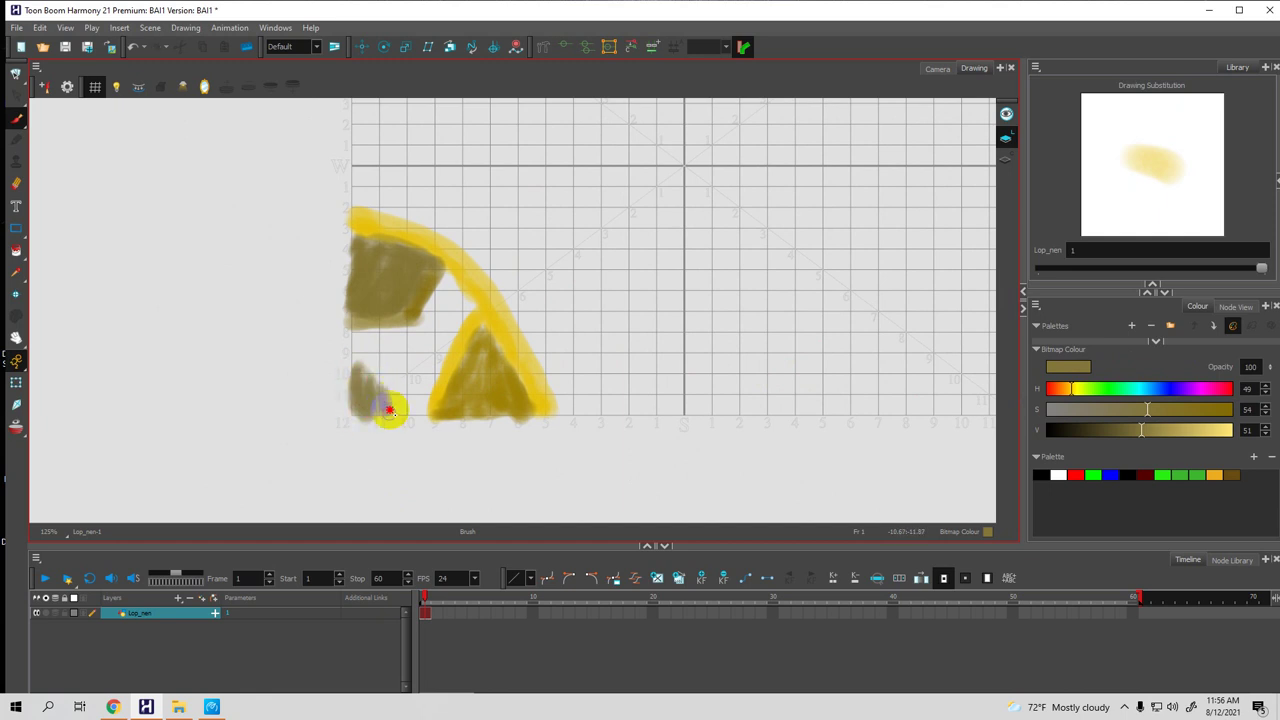
{"action": "mouse_move", "coordinate": [416, 412]}
{"action": "left_mouse_down"}
{"action": "mouse_move", "coordinate": [343, 363]}
{"action": "mouse_move", "coordinate": [434, 364]}
{"action": "left_mouse_up"}
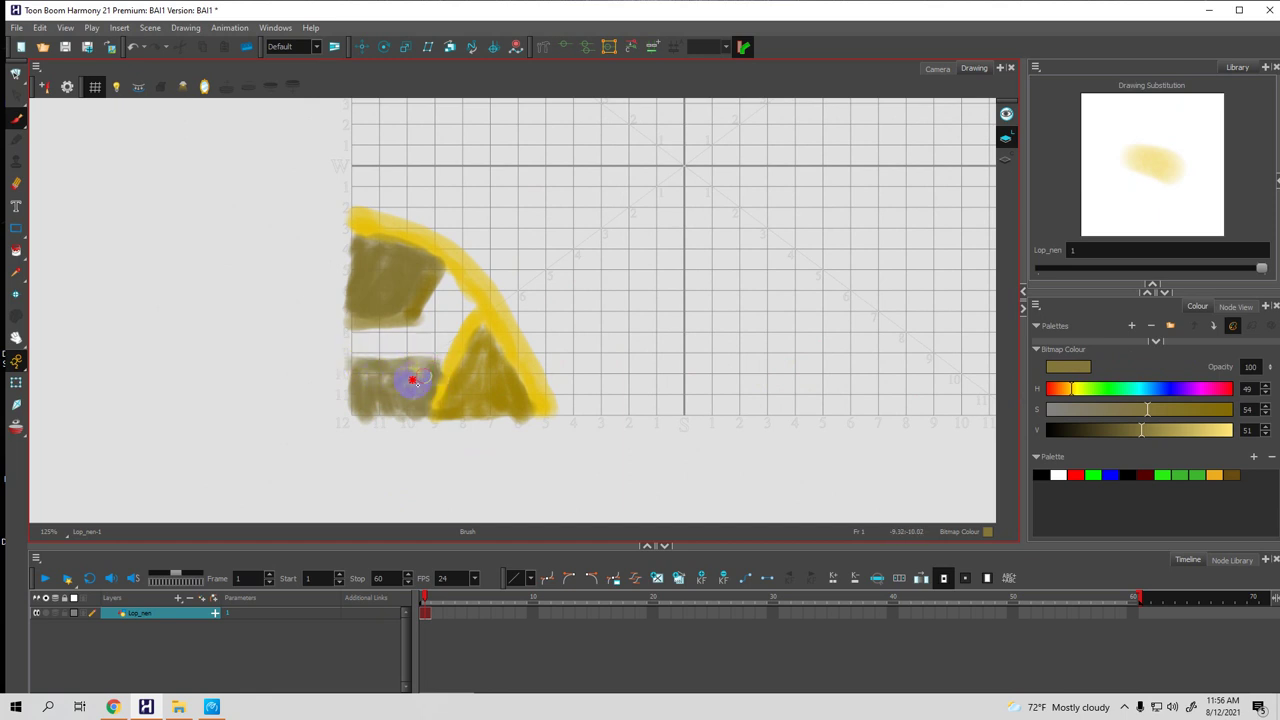
{"action": "left_click_drag", "start_coordinate": [377, 362], "coordinate": [441, 364]}
Set the bitmap colour's saturation to 33 and fill the gap between the upper block and the triangle
{"action": "key", "text": "space"}
{"action": "mouse_move", "coordinate": [437, 337]}
{"action": "left_mouse_down"}
{"action": "mouse_move", "coordinate": [414, 306]}
{"action": "mouse_move", "coordinate": [452, 345]}
{"action": "left_mouse_up"}
{"action": "left_click", "coordinate": [1106, 409]}
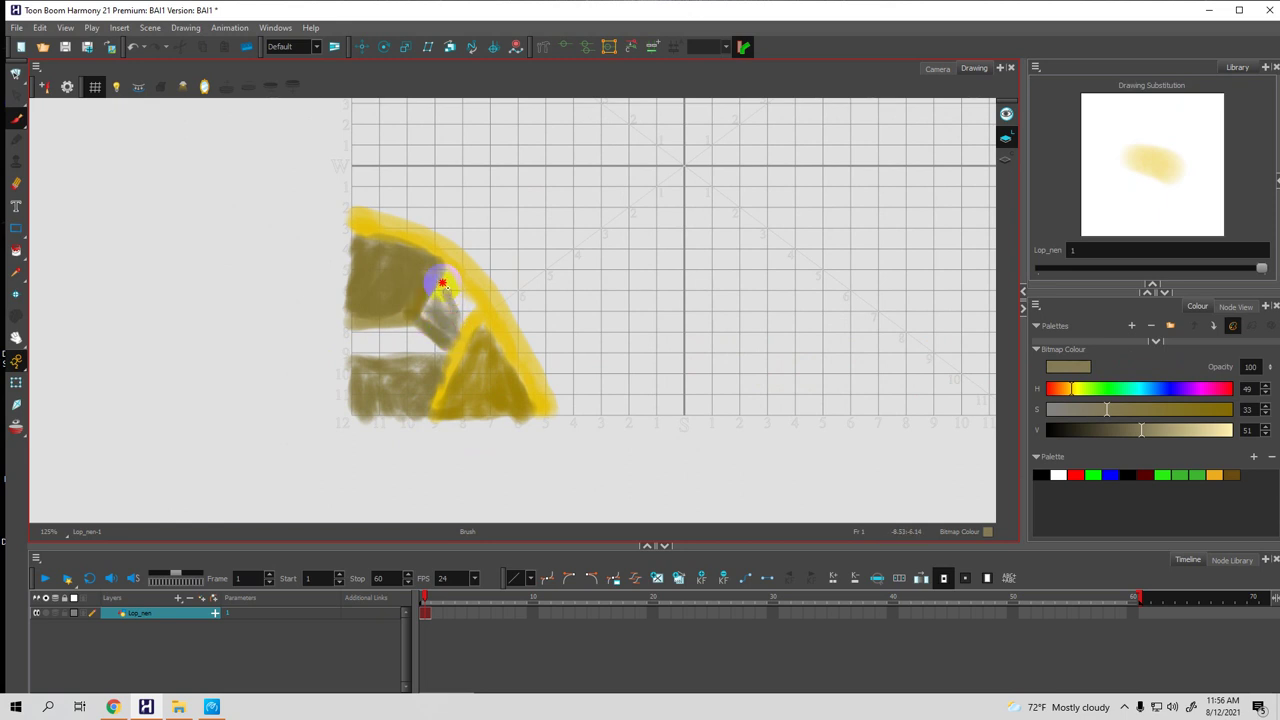
{"action": "left_click_drag", "start_coordinate": [437, 297], "coordinate": [464, 303]}
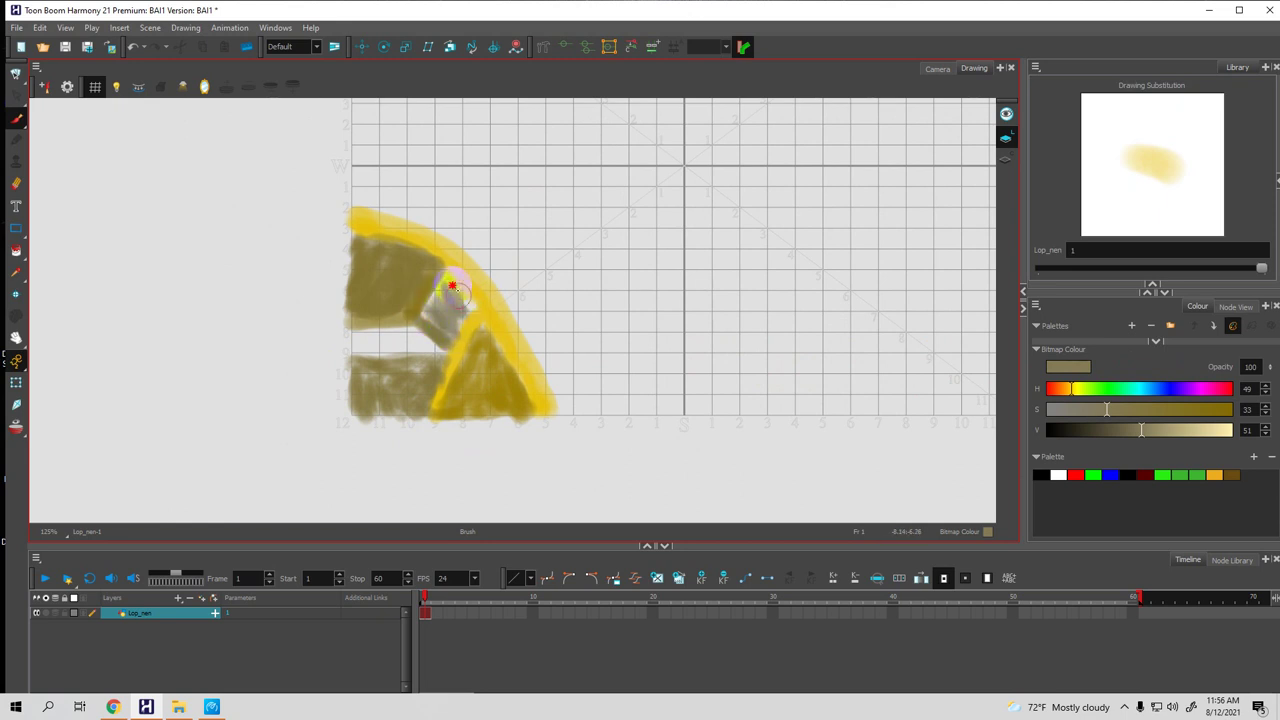
{"action": "key", "text": "space"}
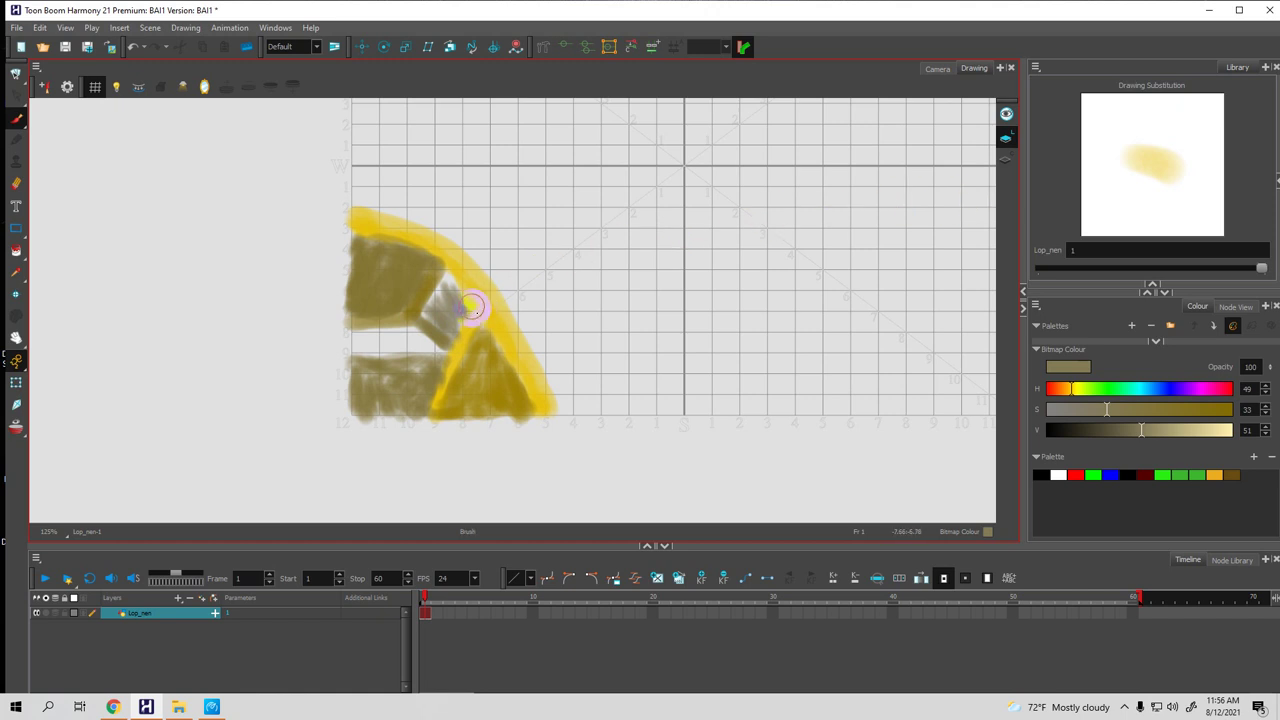
Finish filling the small grey block, shade the triangle's tip, and paint over the white band between the upper and lower blocks
{"action": "scroll", "coordinate": [472, 312], "scroll_direction": "up", "scroll_amount": 4}
{"action": "left_click_drag", "start_coordinate": [408, 303], "coordinate": [445, 305]}
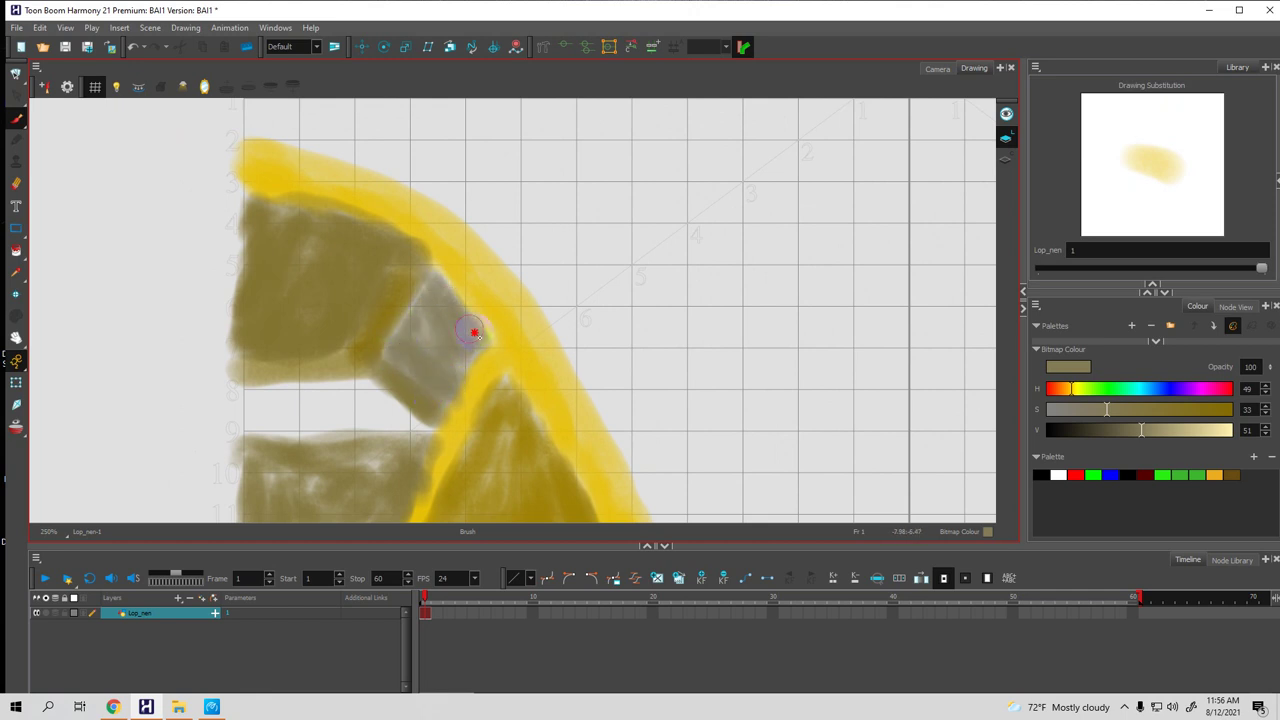
{"action": "left_click_drag", "start_coordinate": [489, 381], "coordinate": [486, 309]}
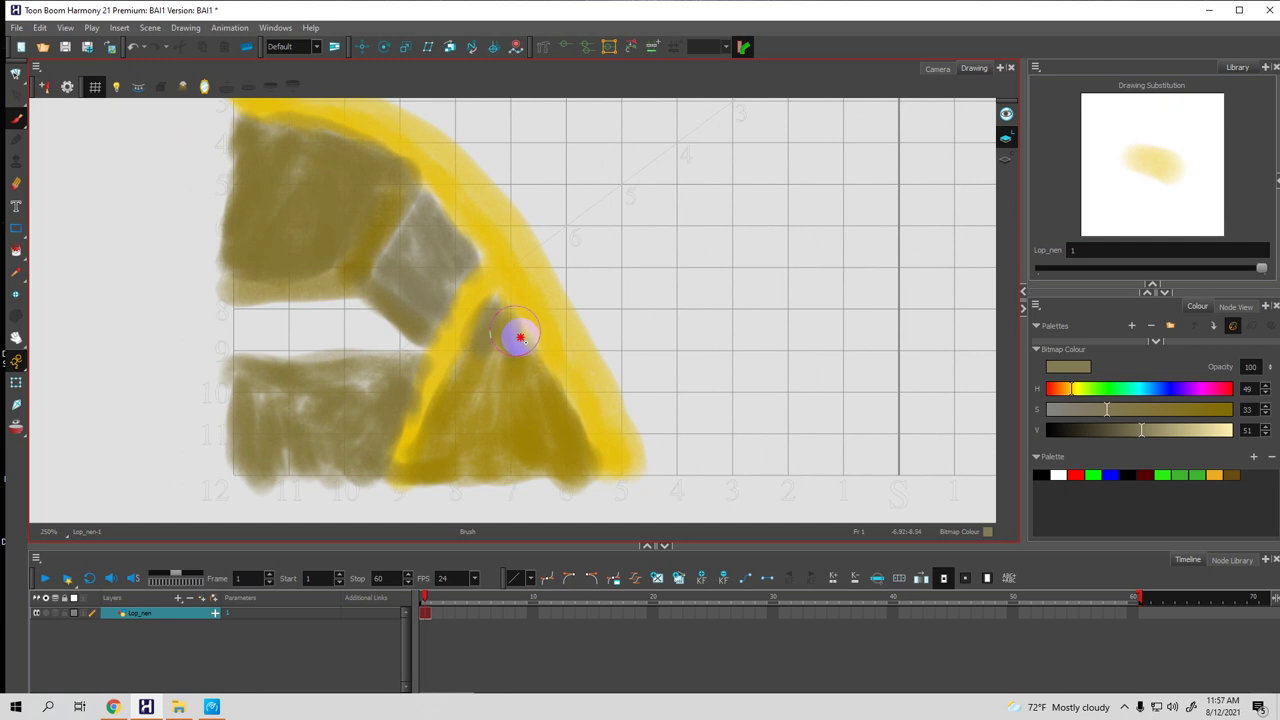
{"action": "mouse_move", "coordinate": [414, 329]}
{"action": "left_mouse_down"}
{"action": "mouse_move", "coordinate": [297, 347]}
{"action": "mouse_move", "coordinate": [320, 334]}
{"action": "mouse_move", "coordinate": [286, 323]}
{"action": "mouse_move", "coordinate": [383, 331]}
{"action": "mouse_move", "coordinate": [347, 347]}
{"action": "mouse_move", "coordinate": [395, 338]}
{"action": "mouse_move", "coordinate": [441, 364]}
{"action": "left_mouse_up"}
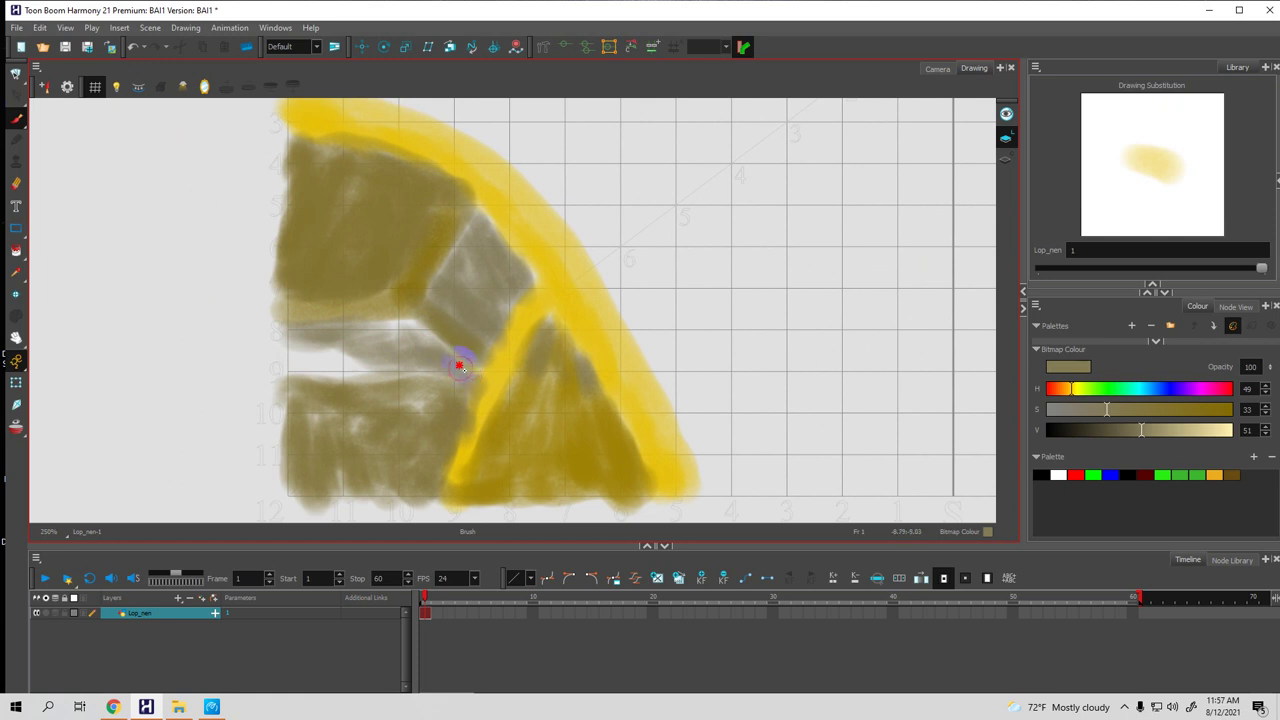
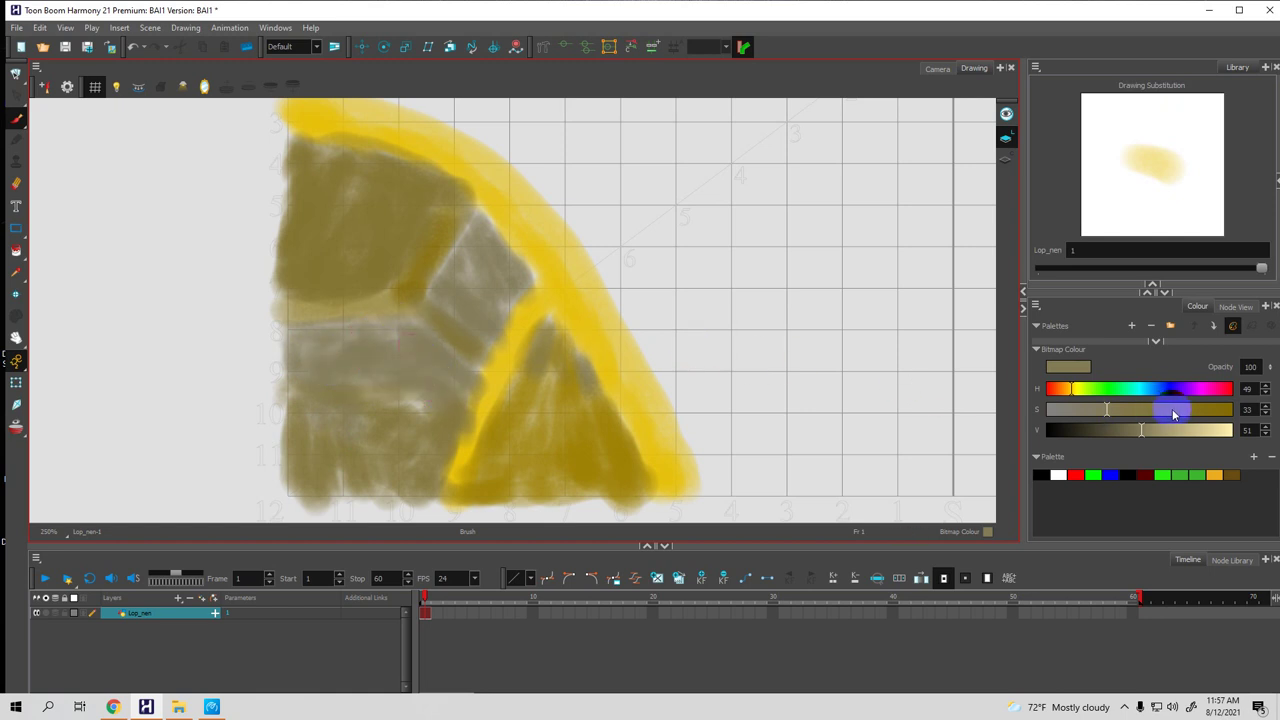
Set the bitmap colour to saturation 77 and value 70, and paint rough bumps along the hill's yellow outer edge
{"action": "left_click_drag", "start_coordinate": [1171, 409], "coordinate": [1189, 409]}
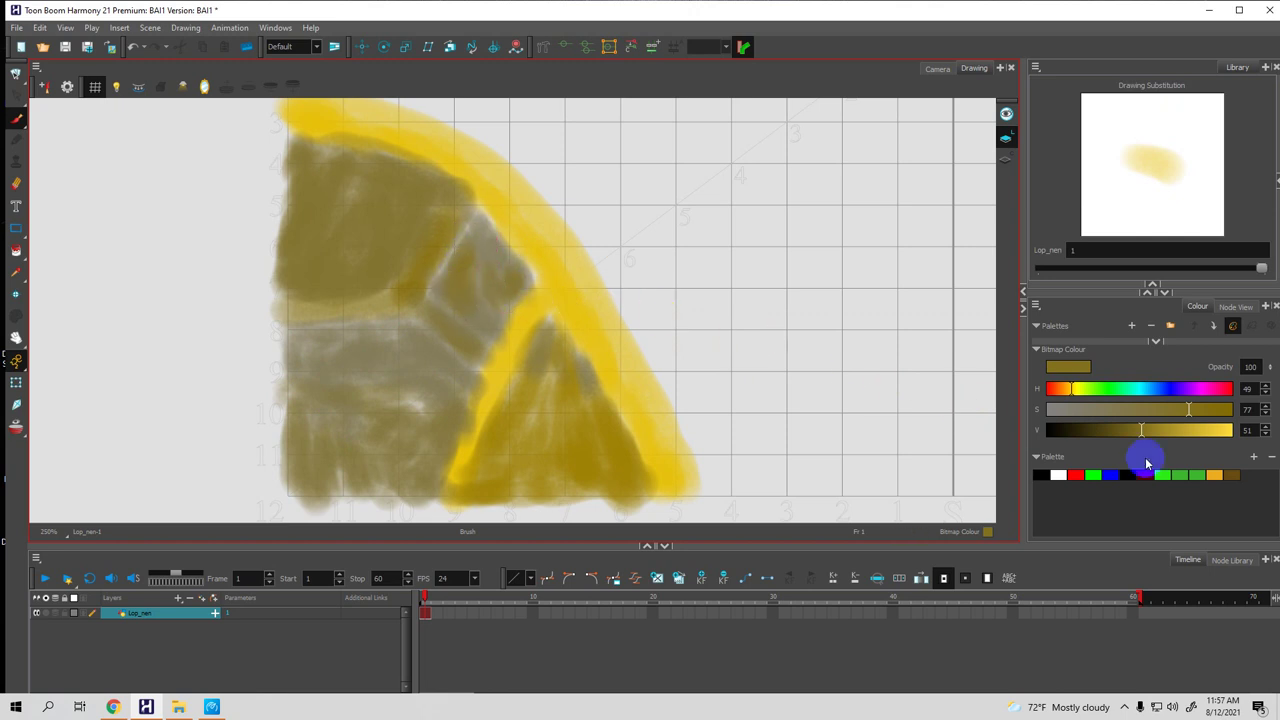
{"action": "left_click", "coordinate": [1178, 430]}
{"action": "mouse_move", "coordinate": [544, 205]}
{"action": "left_mouse_down"}
{"action": "mouse_move", "coordinate": [586, 274]}
{"action": "mouse_move", "coordinate": [574, 286]}
{"action": "mouse_move", "coordinate": [552, 268]}
{"action": "mouse_move", "coordinate": [537, 220]}
{"action": "mouse_move", "coordinate": [566, 226]}
{"action": "mouse_move", "coordinate": [574, 249]}
{"action": "mouse_move", "coordinate": [560, 206]}
{"action": "mouse_move", "coordinate": [610, 322]}
{"action": "mouse_move", "coordinate": [623, 320]}
{"action": "mouse_move", "coordinate": [640, 349]}
{"action": "mouse_move", "coordinate": [609, 315]}
{"action": "mouse_move", "coordinate": [666, 400]}
{"action": "mouse_move", "coordinate": [675, 452]}
{"action": "mouse_move", "coordinate": [655, 383]}
{"action": "mouse_move", "coordinate": [674, 457]}
{"action": "mouse_move", "coordinate": [691, 466]}
{"action": "mouse_move", "coordinate": [654, 477]}
{"action": "mouse_move", "coordinate": [662, 468]}
{"action": "left_mouse_up"}
{"action": "key", "text": "space"}
{"action": "left_click_drag", "start_coordinate": [462, 206], "coordinate": [518, 258]}
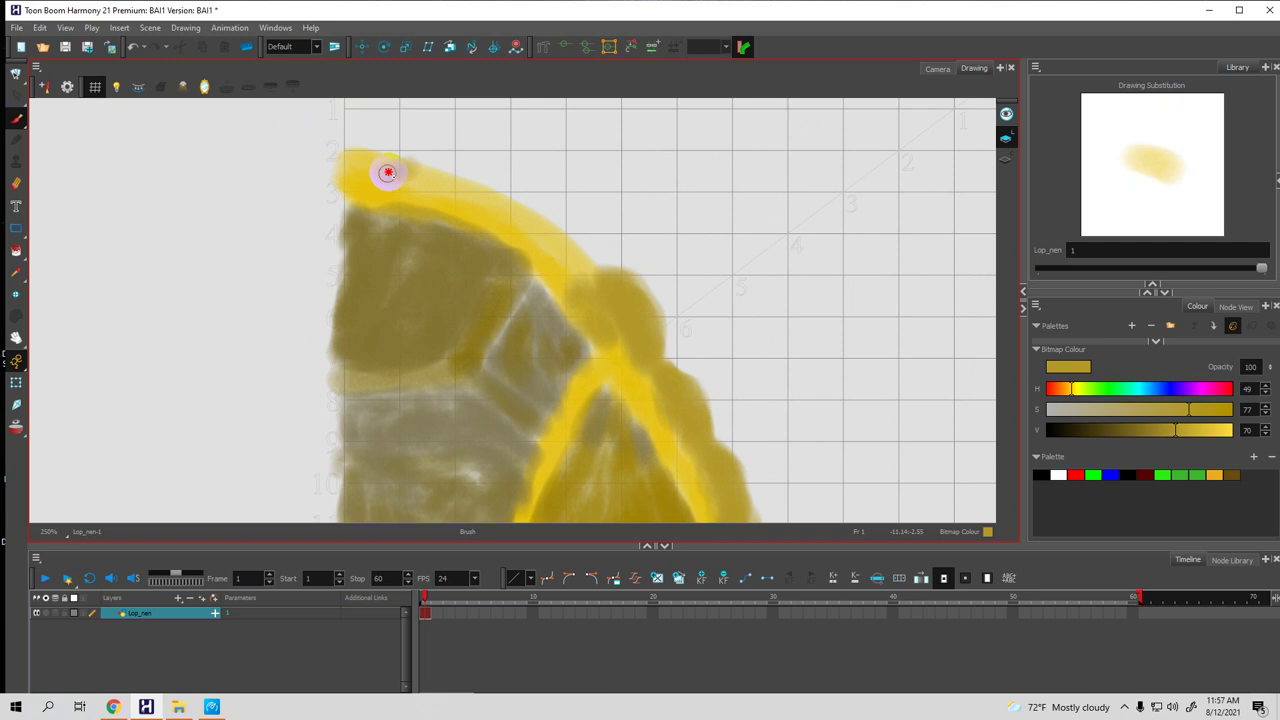
{"action": "mouse_move", "coordinate": [385, 173]}
{"action": "left_mouse_down"}
{"action": "mouse_move", "coordinate": [466, 137]}
{"action": "mouse_move", "coordinate": [402, 180]}
{"action": "mouse_move", "coordinate": [466, 147]}
{"action": "mouse_move", "coordinate": [461, 204]}
{"action": "mouse_move", "coordinate": [453, 182]}
{"action": "mouse_move", "coordinate": [387, 207]}
{"action": "mouse_move", "coordinate": [392, 180]}
{"action": "mouse_move", "coordinate": [434, 197]}
{"action": "mouse_move", "coordinate": [466, 175]}
{"action": "mouse_move", "coordinate": [496, 244]}
{"action": "mouse_move", "coordinate": [492, 188]}
{"action": "mouse_move", "coordinate": [510, 191]}
{"action": "mouse_move", "coordinate": [544, 260]}
{"action": "left_mouse_up"}
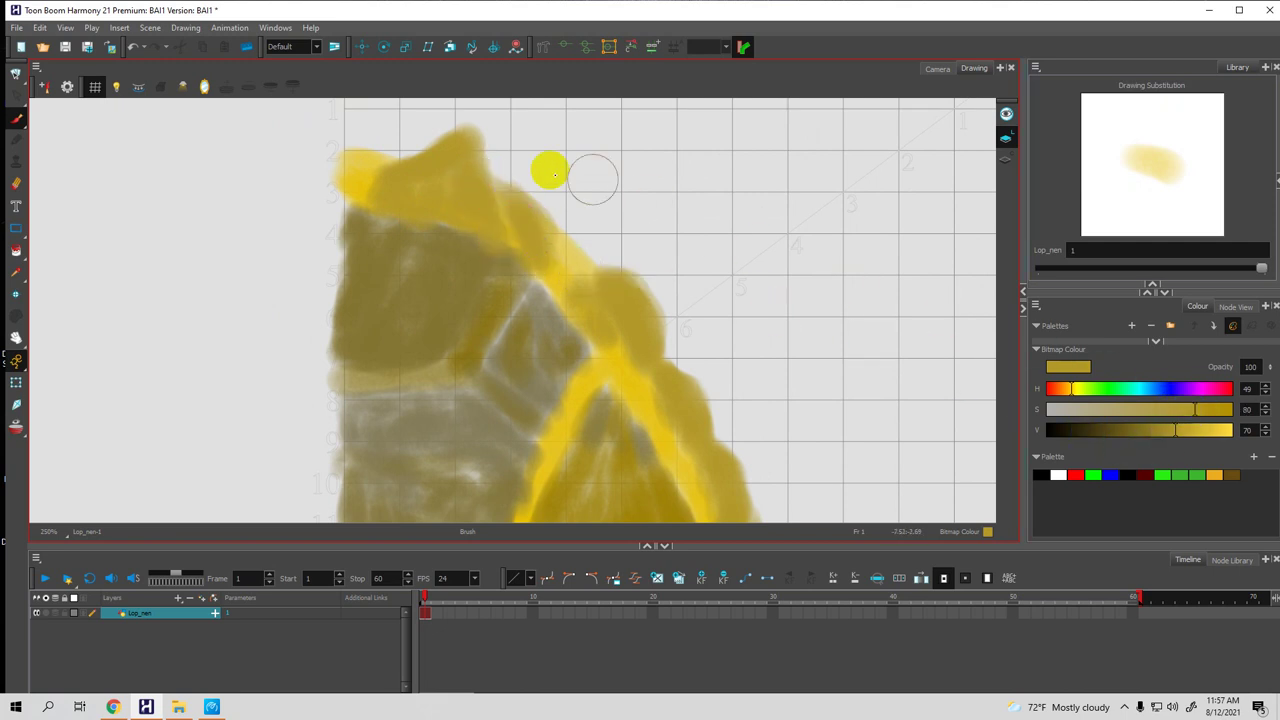
Paint the yellow band along the upper block's lower edge and outline a rounded mound at the hill's lower-right foot
{"action": "left_click_drag", "start_coordinate": [528, 286], "coordinate": [483, 362]}
{"action": "mouse_move", "coordinate": [386, 381]}
{"action": "left_mouse_down"}
{"action": "mouse_move", "coordinate": [437, 371]}
{"action": "mouse_move", "coordinate": [357, 371]}
{"action": "mouse_move", "coordinate": [486, 380]}
{"action": "mouse_move", "coordinate": [418, 302]}
{"action": "left_mouse_up"}
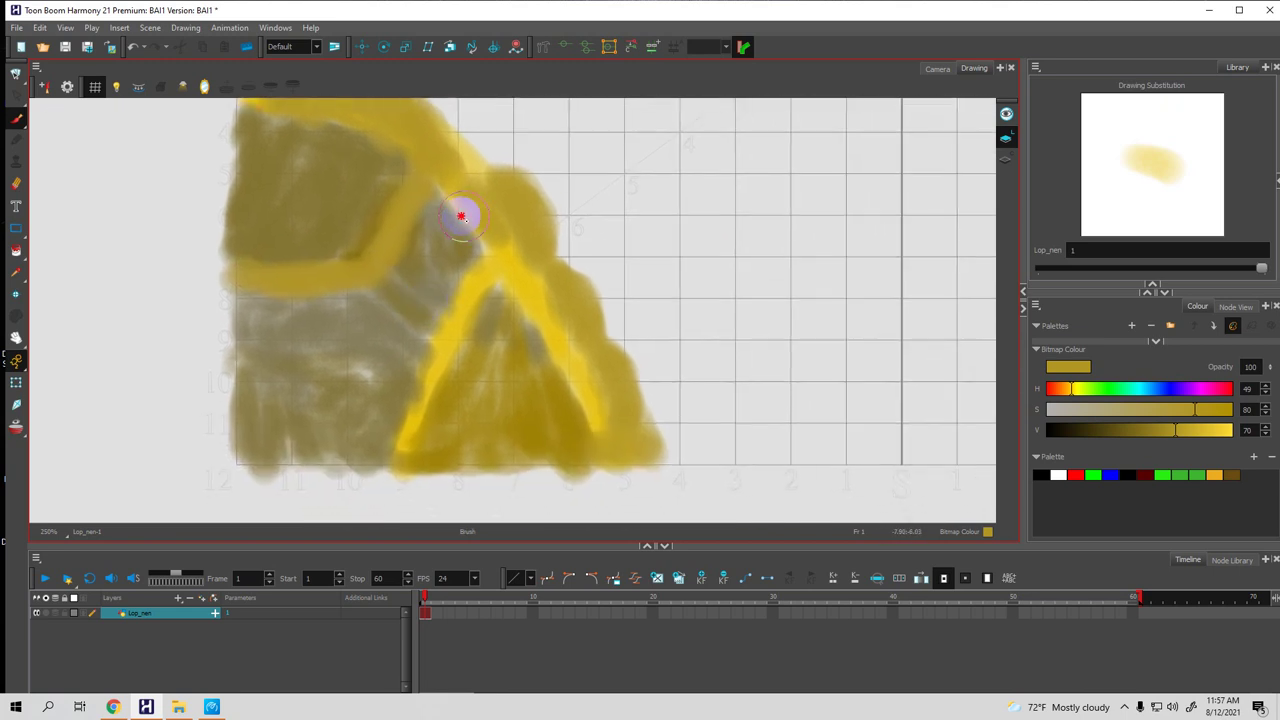
{"action": "mouse_move", "coordinate": [571, 304]}
{"action": "left_mouse_down"}
{"action": "mouse_move", "coordinate": [659, 342]}
{"action": "mouse_move", "coordinate": [669, 432]}
{"action": "mouse_move", "coordinate": [658, 384]}
{"action": "mouse_move", "coordinate": [626, 347]}
{"action": "left_mouse_up"}
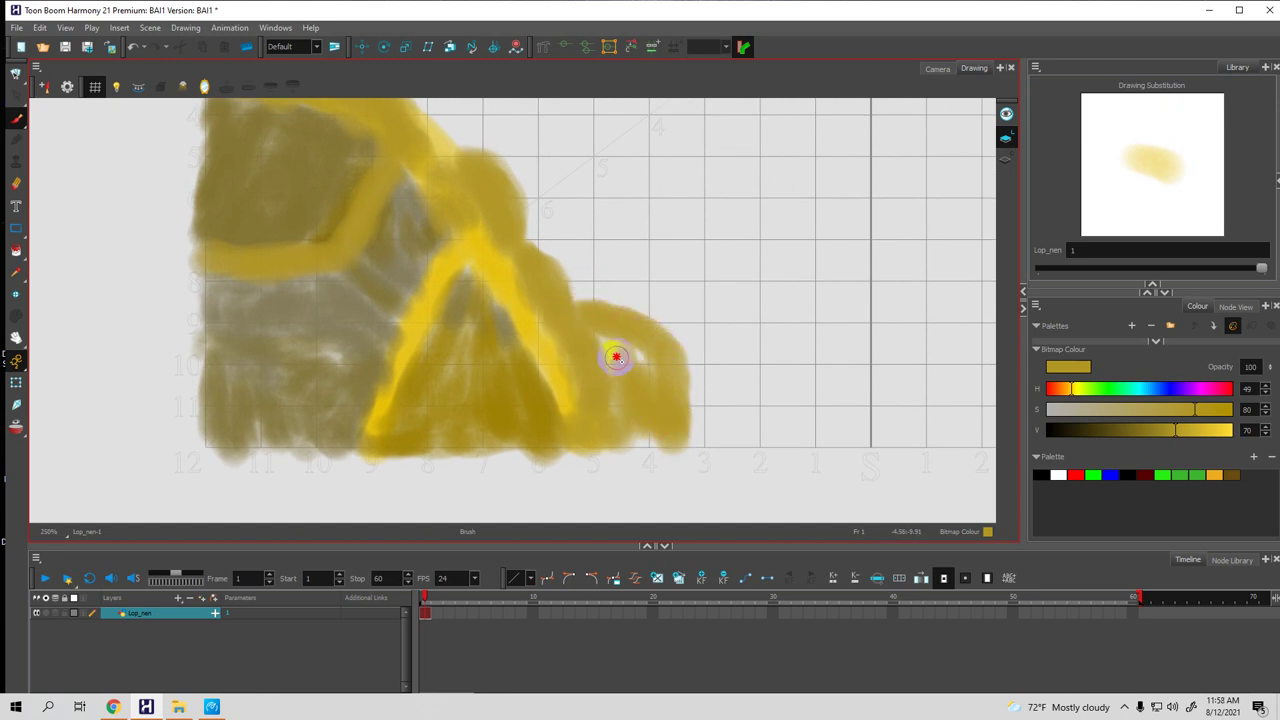
Set the bitmap colour's value to 48, fill the rounded mound, and paint a darker strip beneath the triangle
{"action": "left_click", "coordinate": [1135, 430]}
{"action": "mouse_move", "coordinate": [606, 352]}
{"action": "left_mouse_down"}
{"action": "mouse_move", "coordinate": [614, 425]}
{"action": "mouse_move", "coordinate": [636, 452]}
{"action": "left_mouse_up"}
{"action": "mouse_move", "coordinate": [540, 441]}
{"action": "left_mouse_down"}
{"action": "mouse_move", "coordinate": [672, 434]}
{"action": "mouse_move", "coordinate": [604, 336]}
{"action": "mouse_move", "coordinate": [646, 394]}
{"action": "mouse_move", "coordinate": [647, 422]}
{"action": "mouse_move", "coordinate": [613, 343]}
{"action": "mouse_move", "coordinate": [621, 322]}
{"action": "mouse_move", "coordinate": [671, 395]}
{"action": "mouse_move", "coordinate": [644, 439]}
{"action": "mouse_move", "coordinate": [685, 428]}
{"action": "left_mouse_up"}
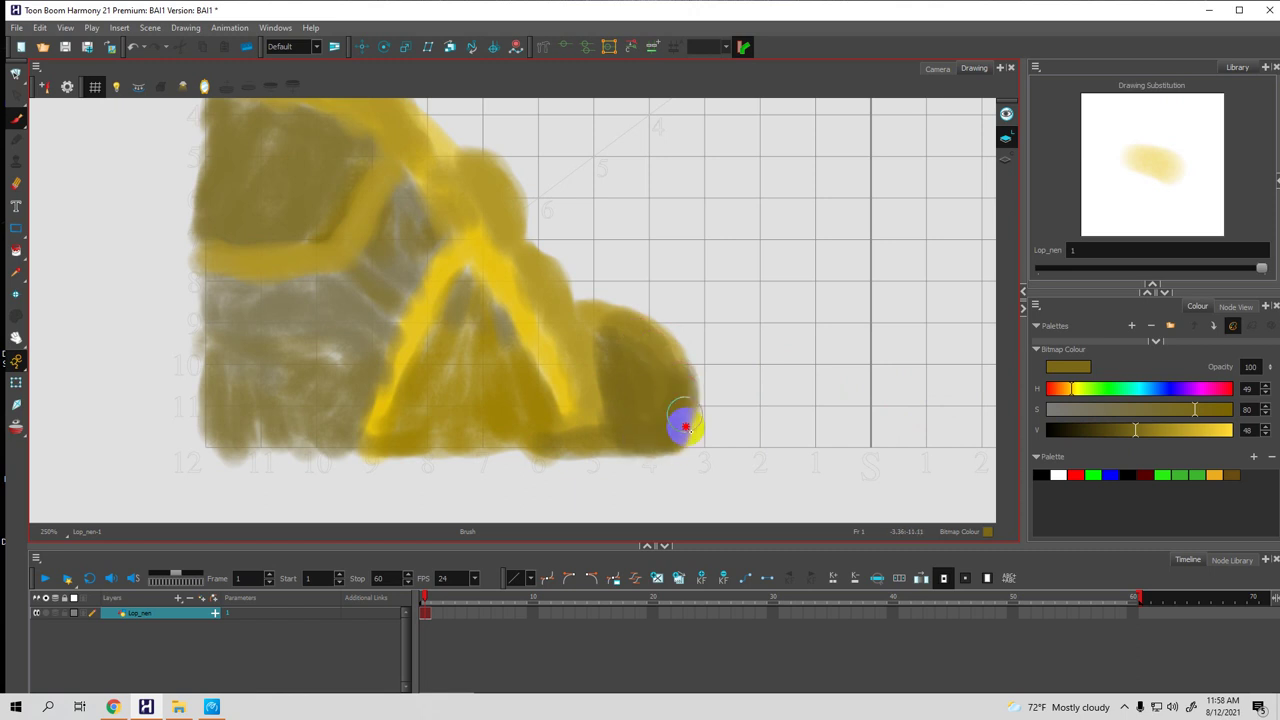
Paint dark rounded bumps up the hill's outer right edge and a pointed peak near its upper slope
{"action": "key", "text": "space"}
{"action": "mouse_move", "coordinate": [583, 303]}
{"action": "left_mouse_down"}
{"action": "mouse_move", "coordinate": [593, 326]}
{"action": "mouse_move", "coordinate": [552, 296]}
{"action": "mouse_move", "coordinate": [591, 333]}
{"action": "left_mouse_up"}
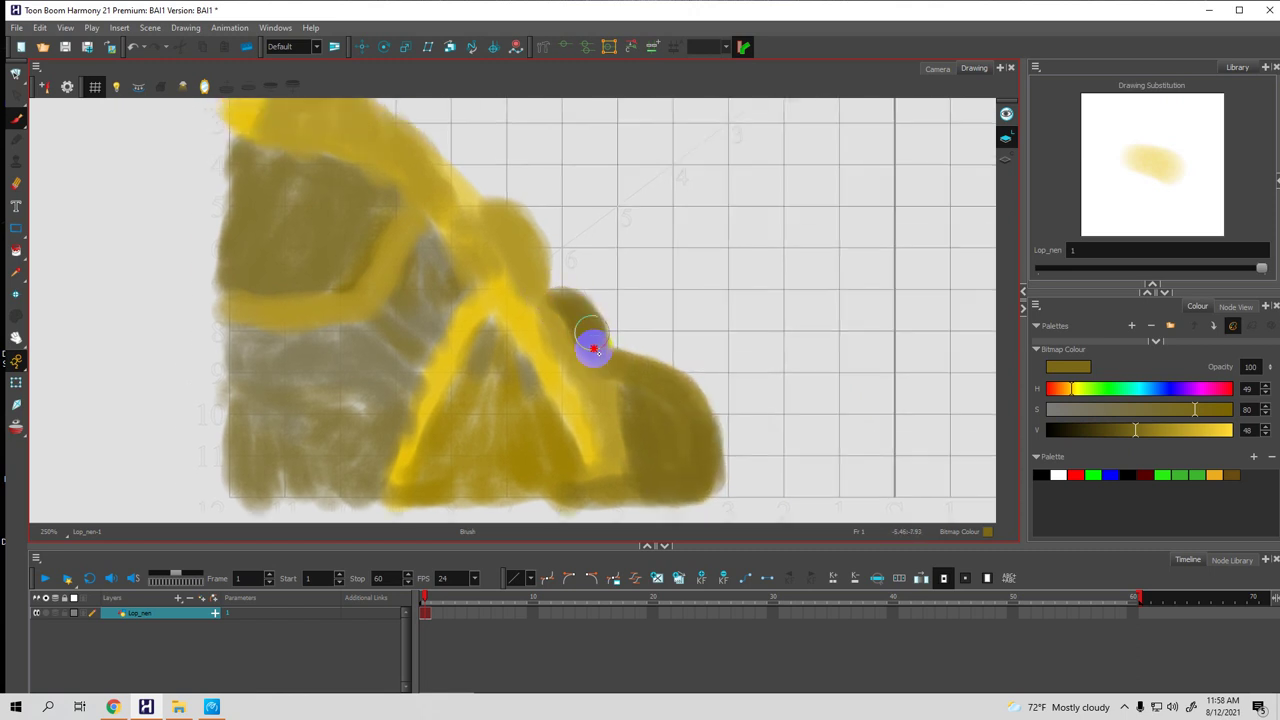
{"action": "key", "text": "space"}
{"action": "left_click_drag", "start_coordinate": [564, 271], "coordinate": [594, 349]}
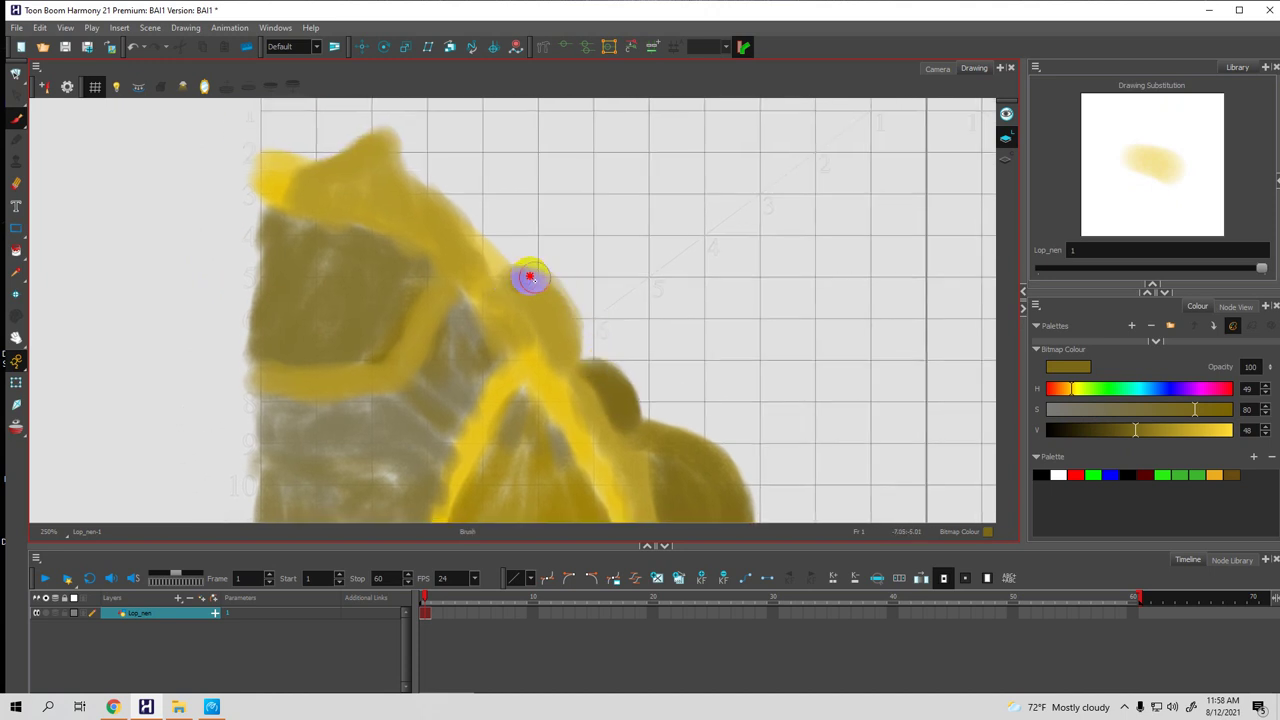
{"action": "mouse_move", "coordinate": [543, 286]}
{"action": "left_mouse_down"}
{"action": "mouse_move", "coordinate": [580, 323]}
{"action": "mouse_move", "coordinate": [583, 374]}
{"action": "left_mouse_up"}
{"action": "left_click_drag", "start_coordinate": [431, 209], "coordinate": [505, 275]}
{"action": "mouse_move", "coordinate": [450, 200]}
{"action": "left_mouse_down"}
{"action": "mouse_move", "coordinate": [494, 206]}
{"action": "mouse_move", "coordinate": [551, 183]}
{"action": "mouse_move", "coordinate": [507, 231]}
{"action": "mouse_move", "coordinate": [534, 197]}
{"action": "mouse_move", "coordinate": [517, 226]}
{"action": "mouse_move", "coordinate": [480, 214]}
{"action": "mouse_move", "coordinate": [516, 208]}
{"action": "mouse_move", "coordinate": [503, 263]}
{"action": "mouse_move", "coordinate": [520, 280]}
{"action": "mouse_move", "coordinate": [471, 209]}
{"action": "left_mouse_up"}
Paint a dark band down the hill's upper-left edge and darken the strip along its base
{"action": "scroll", "coordinate": [506, 220], "scroll_direction": "up", "scroll_amount": 2}
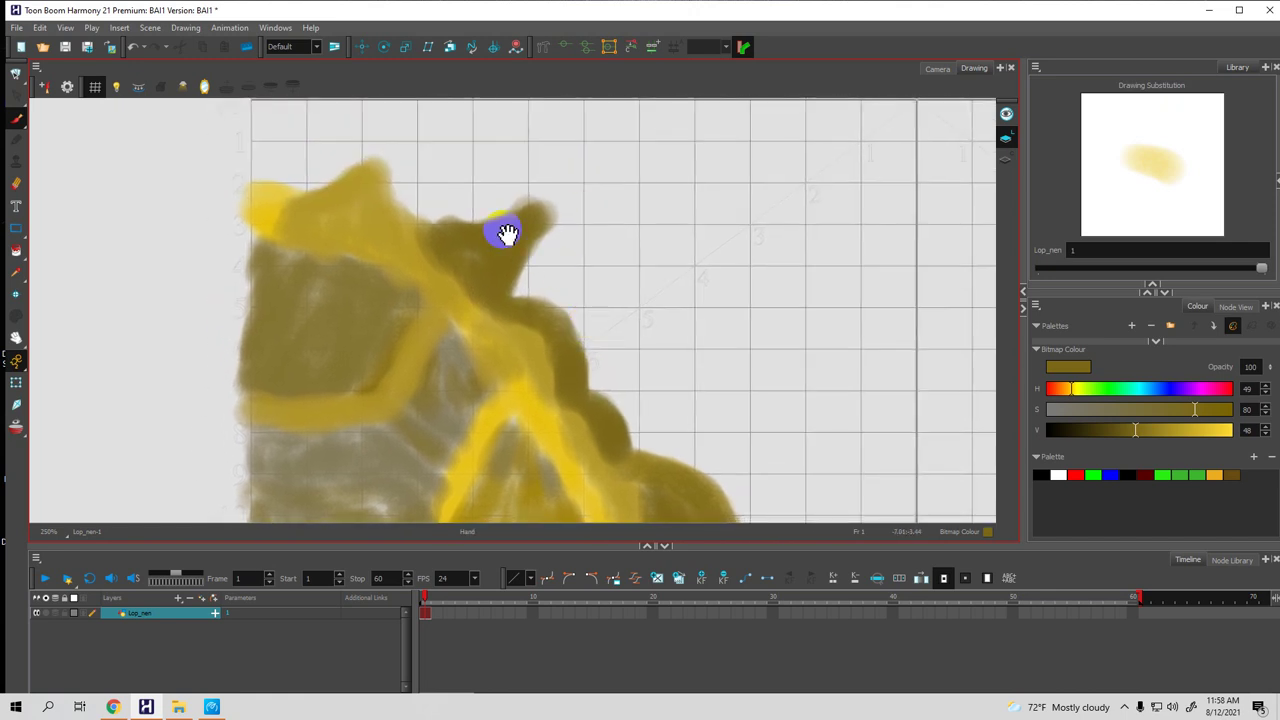
{"action": "mouse_move", "coordinate": [276, 207]}
{"action": "left_mouse_down"}
{"action": "mouse_move", "coordinate": [263, 229]}
{"action": "mouse_move", "coordinate": [274, 236]}
{"action": "left_mouse_up"}
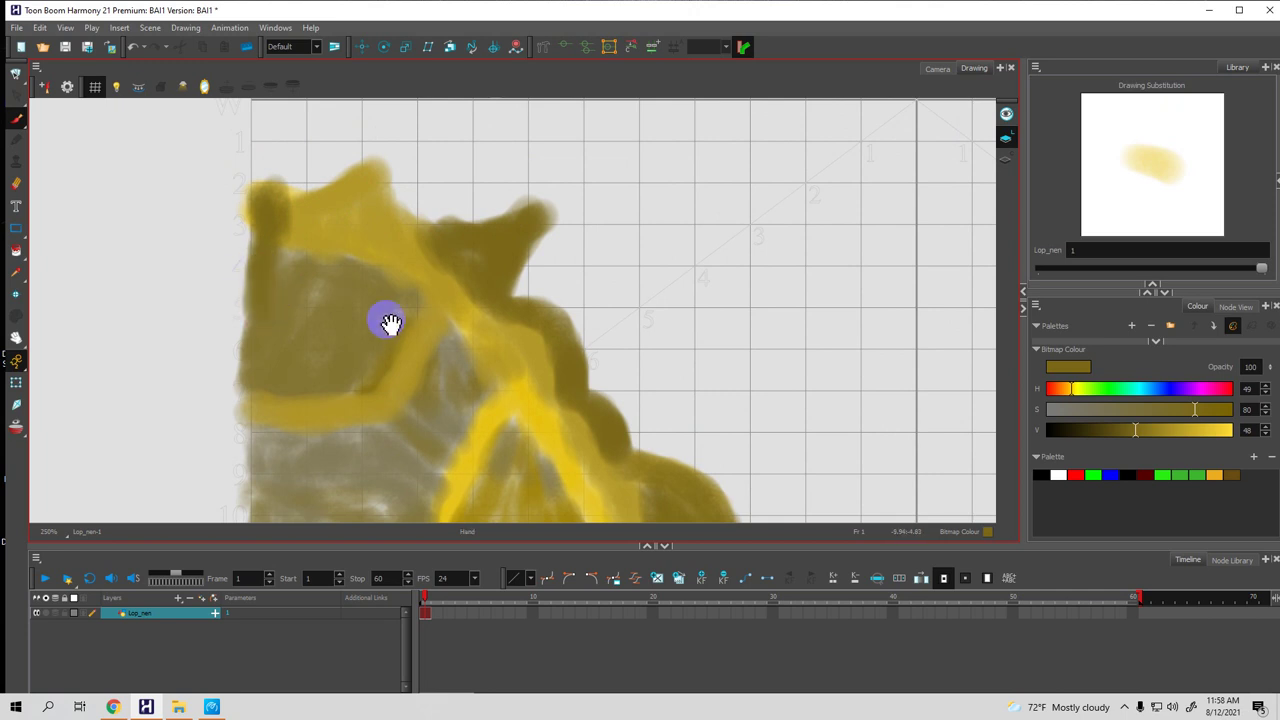
{"action": "scroll", "coordinate": [400, 330], "scroll_direction": "down", "scroll_amount": 3}
{"action": "scroll", "coordinate": [400, 330], "scroll_direction": "right", "scroll_amount": 2}
{"action": "mouse_move", "coordinate": [555, 337]}
{"action": "left_mouse_down"}
{"action": "mouse_move", "coordinate": [560, 415]}
{"action": "mouse_move", "coordinate": [516, 437]}
{"action": "mouse_move", "coordinate": [203, 450]}
{"action": "left_mouse_up"}
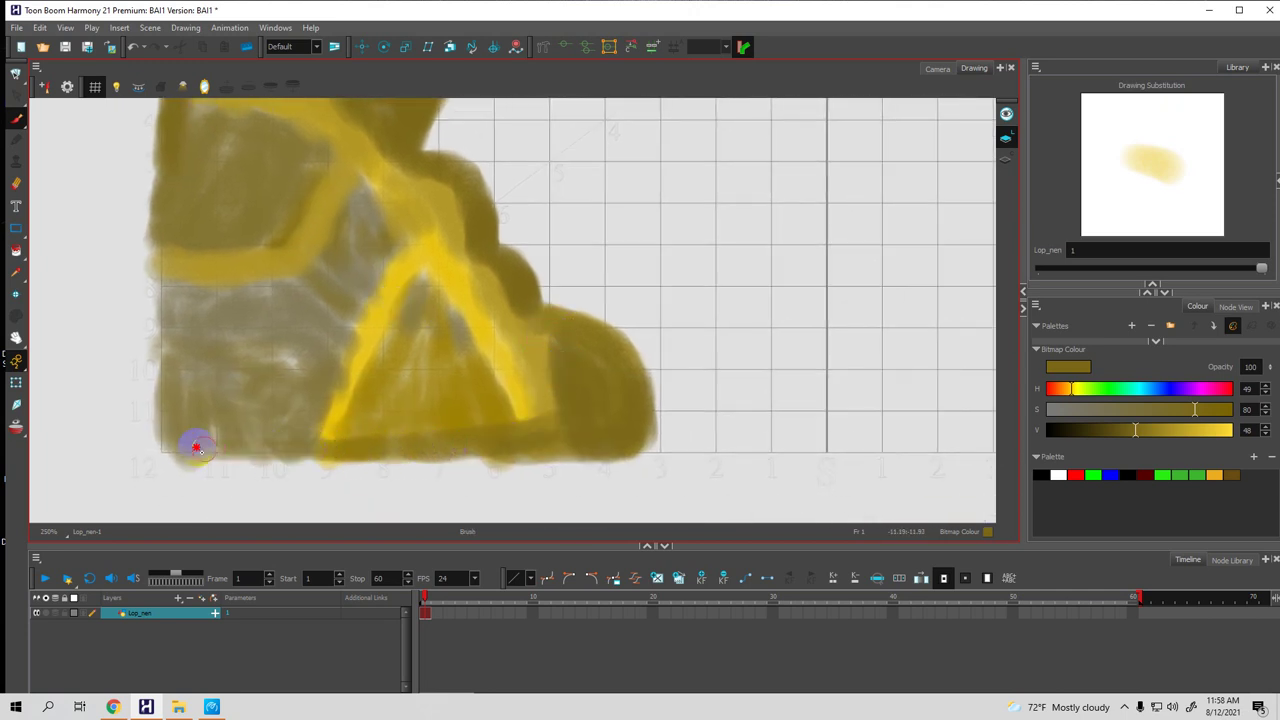
{"action": "mouse_move", "coordinate": [523, 434]}
{"action": "left_mouse_down"}
{"action": "mouse_move", "coordinate": [559, 420]}
{"action": "mouse_move", "coordinate": [551, 451]}
{"action": "left_mouse_up"}
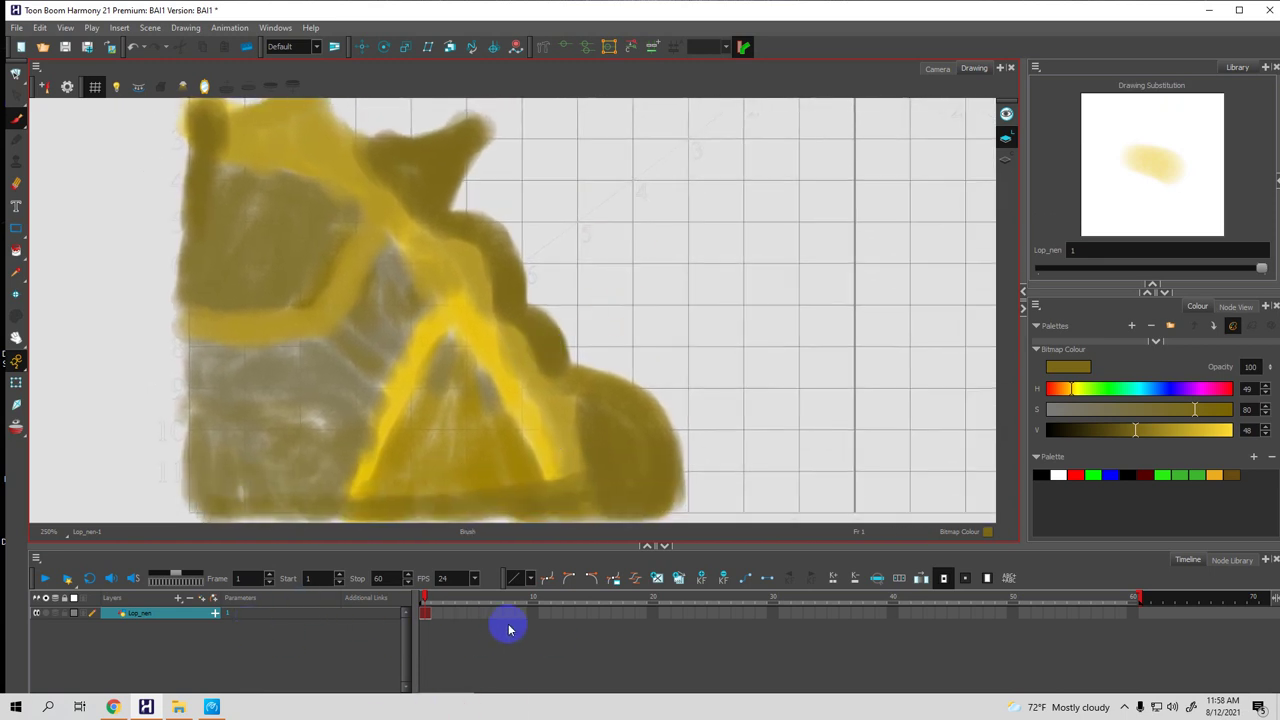
Save the scene and look at the exposure commands available for the Lop_nen drawing at frame 1
{"action": "left_click", "coordinate": [423, 617]}
{"action": "key", "text": "ctrl+s"}
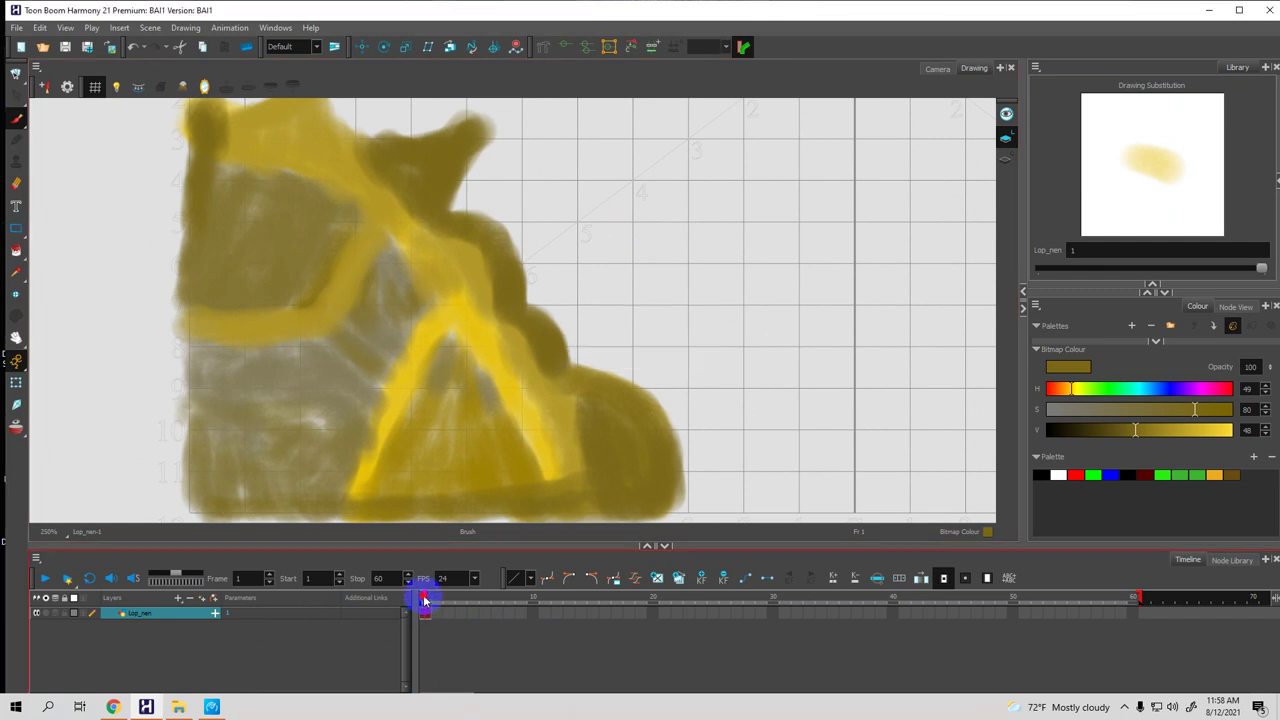
{"action": "mouse_move", "coordinate": [432, 598]}
{"action": "left_mouse_down"}
{"action": "mouse_move", "coordinate": [694, 603]}
{"action": "mouse_move", "coordinate": [428, 610]}
{"action": "left_mouse_up"}
{"action": "right_click", "coordinate": [426, 614]}
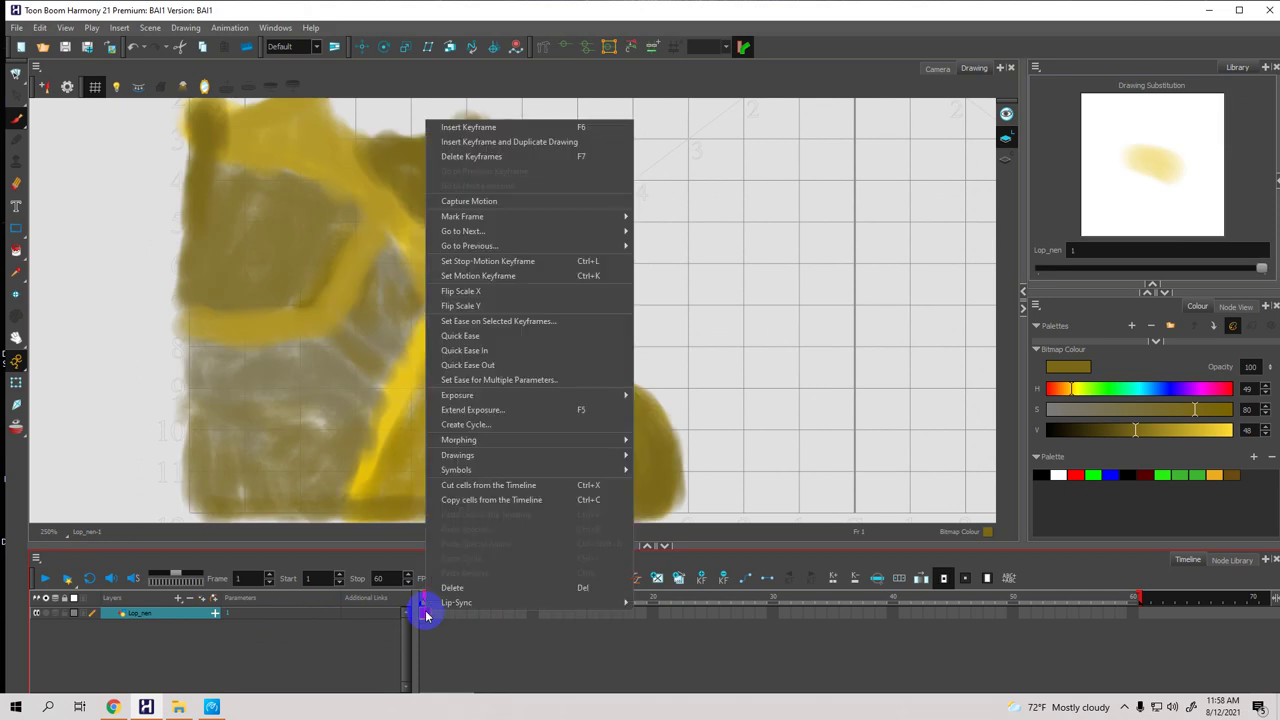
{"action": "left_click", "coordinate": [481, 397]}
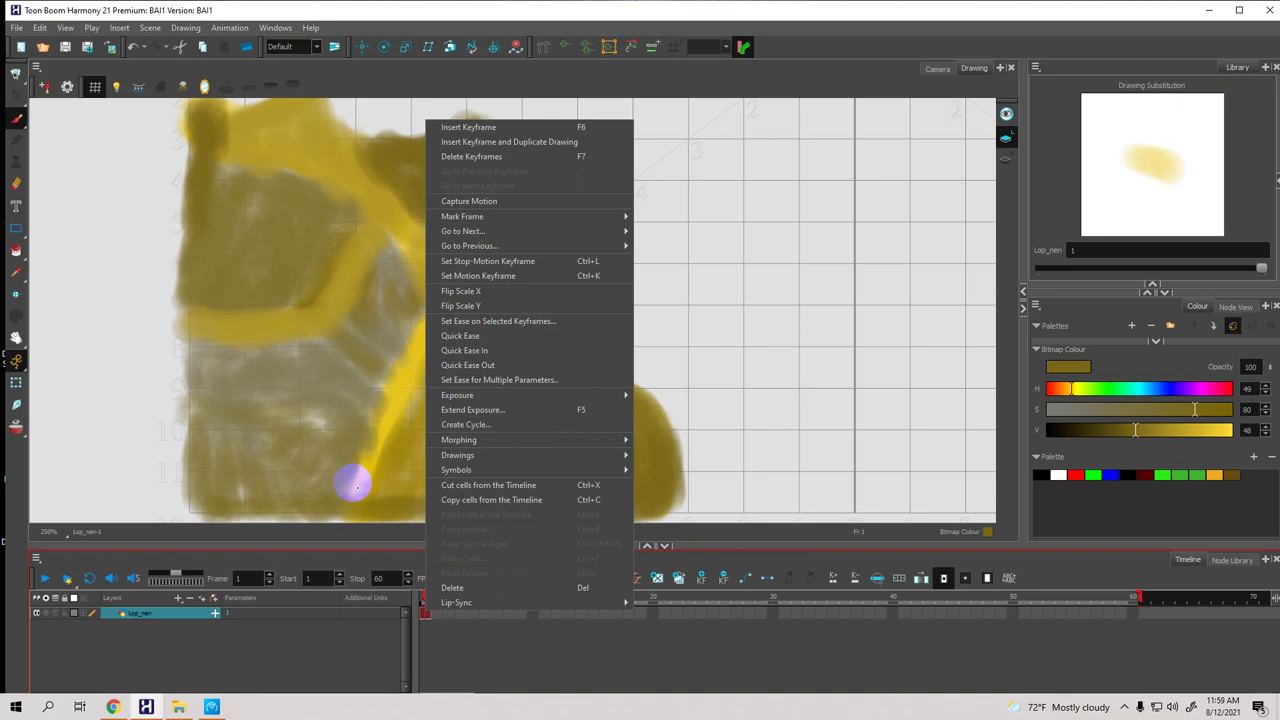
{"action": "left_click", "coordinate": [372, 536]}
Lengthen the scene to 314 frames and extend the exposure of the Lop_nen drawing to frame 310
{"action": "left_click_drag", "start_coordinate": [424, 600], "coordinate": [1274, 598]}
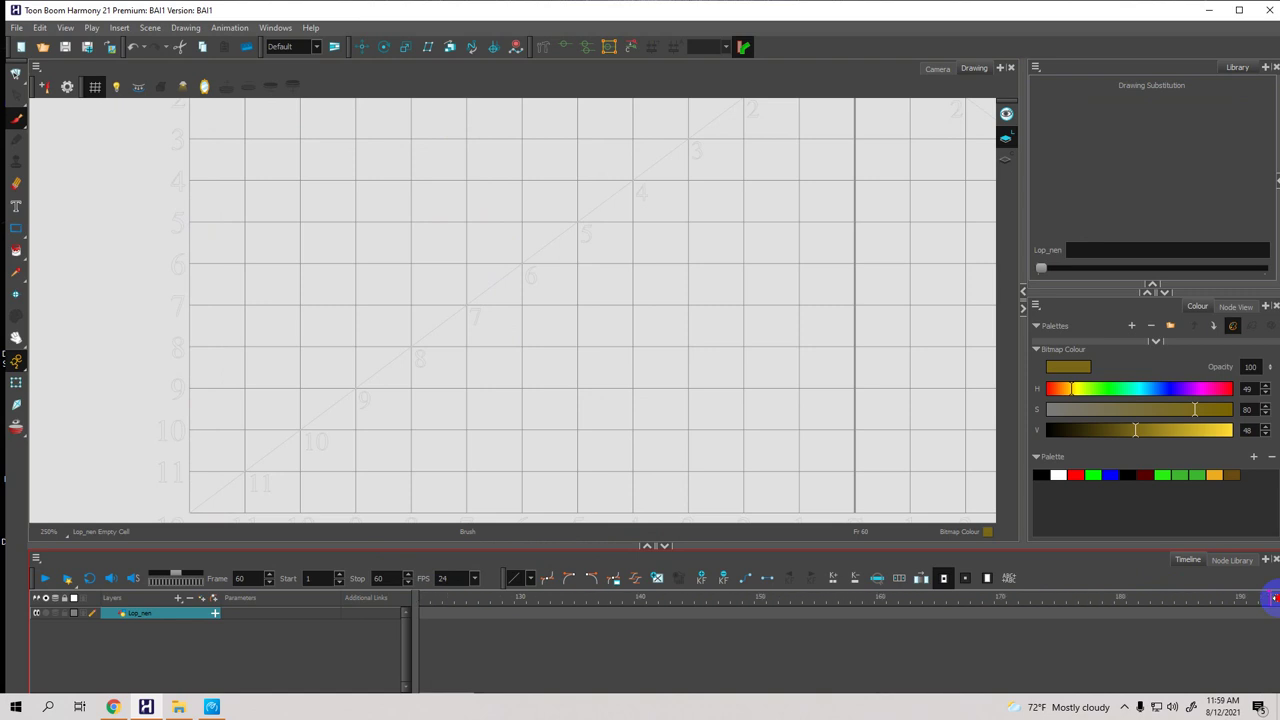
{"action": "left_click_drag", "start_coordinate": [1274, 598], "coordinate": [1188, 644]}
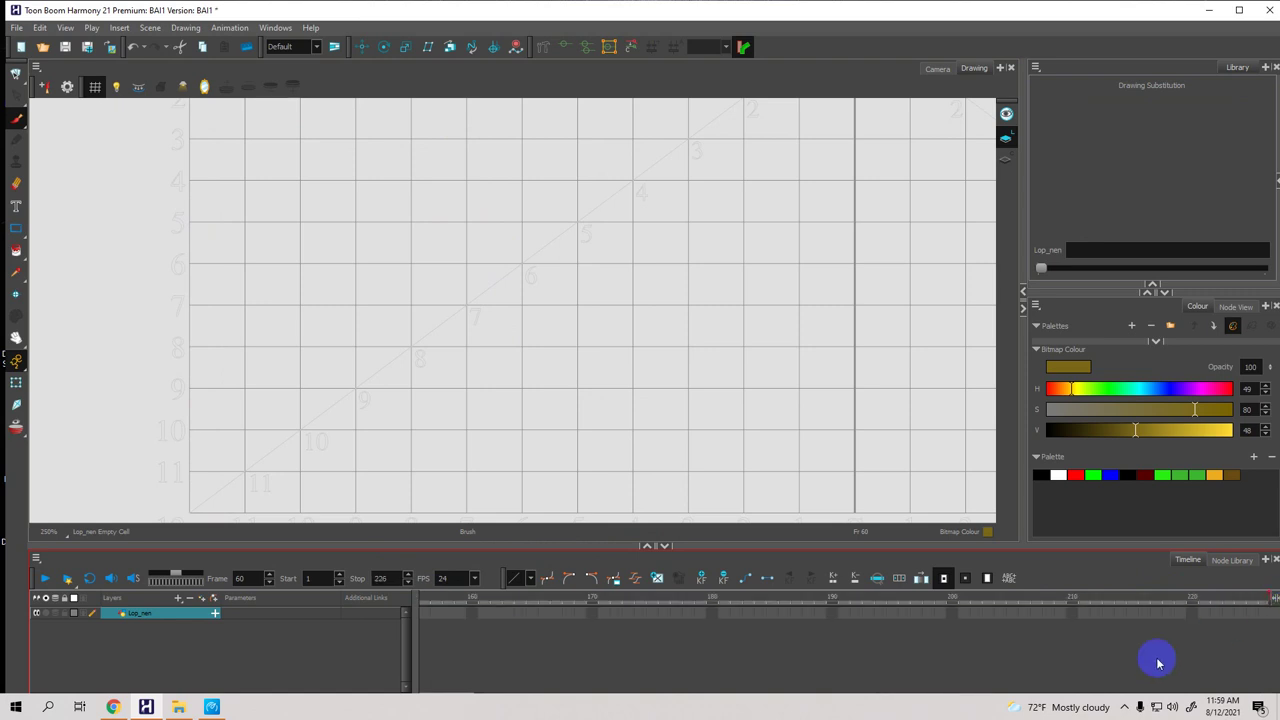
{"action": "left_click", "coordinate": [1270, 597]}
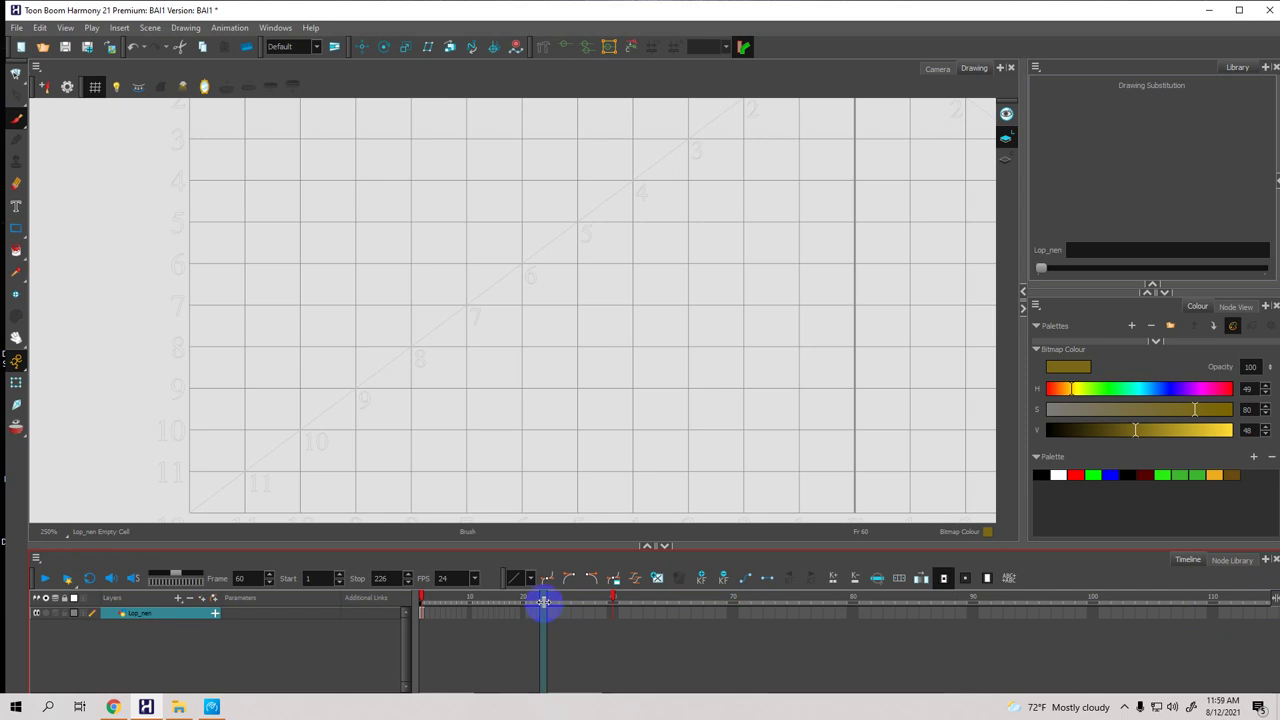
{"action": "mouse_move", "coordinate": [543, 598]}
{"action": "left_mouse_down"}
{"action": "mouse_move", "coordinate": [660, 598]}
{"action": "mouse_move", "coordinate": [499, 598]}
{"action": "left_mouse_up"}
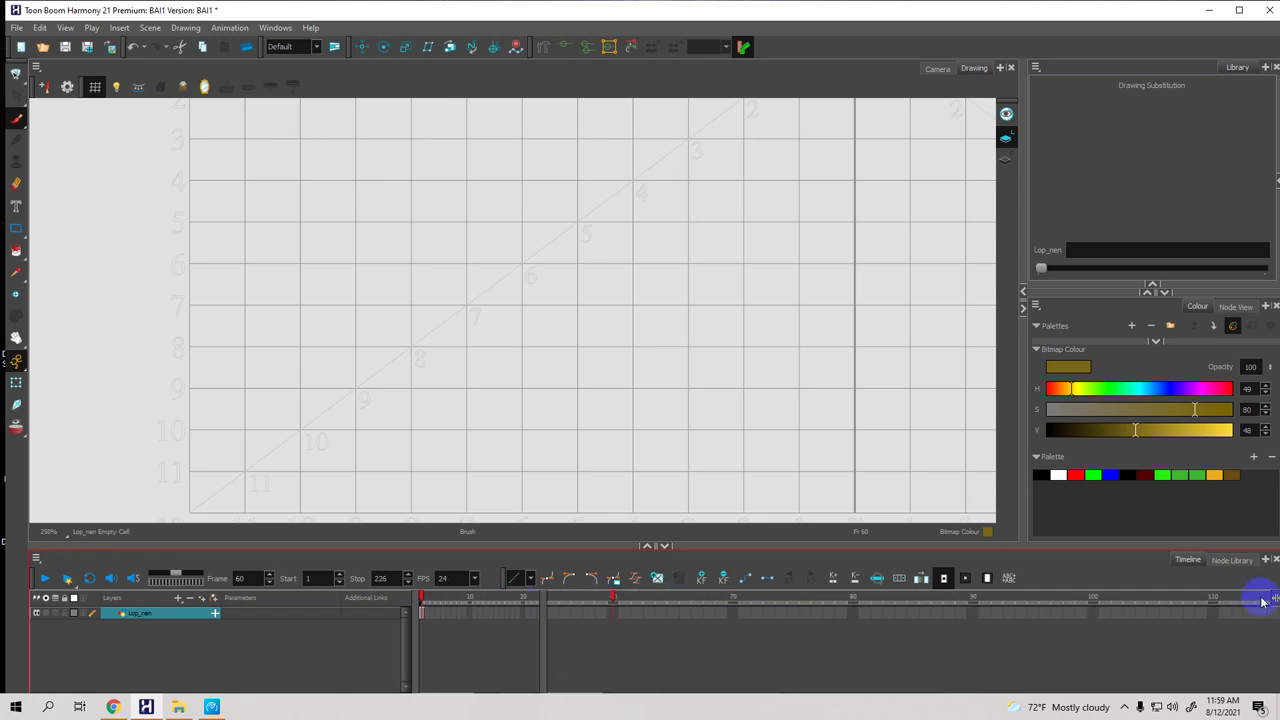
{"action": "left_click_drag", "start_coordinate": [1274, 600], "coordinate": [1252, 621]}
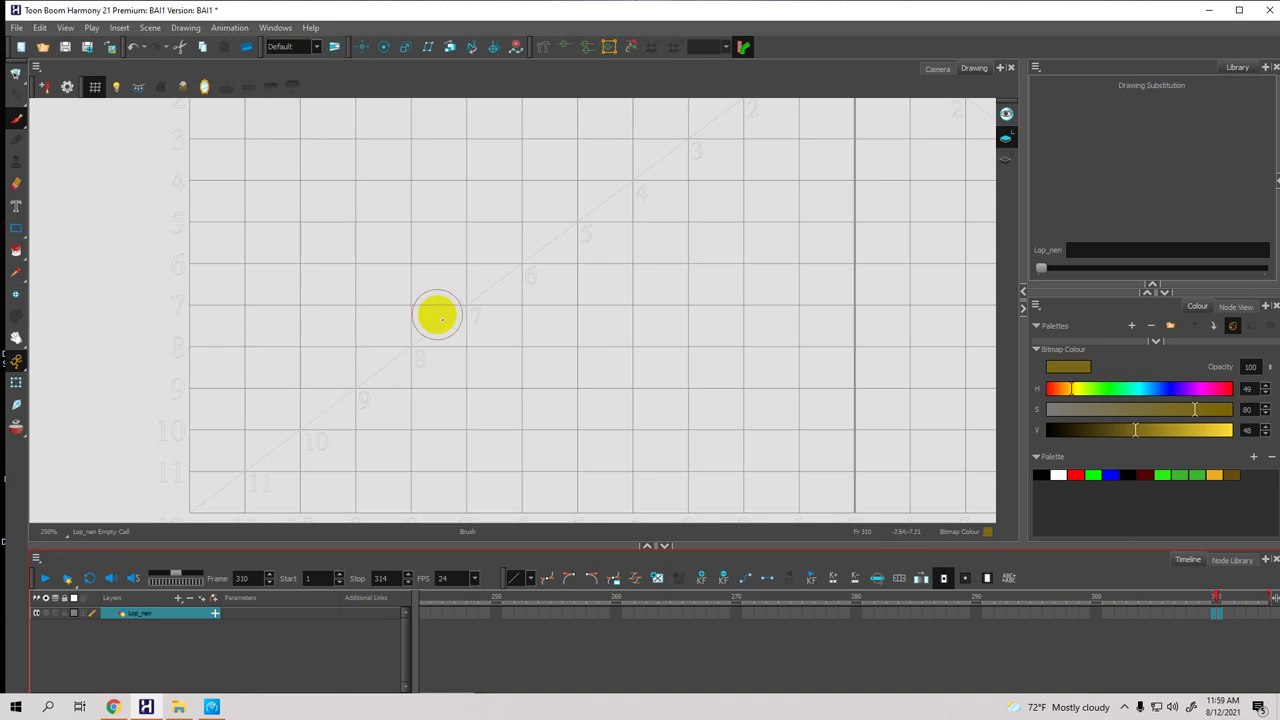
{"action": "key", "text": "ctrl+v"}
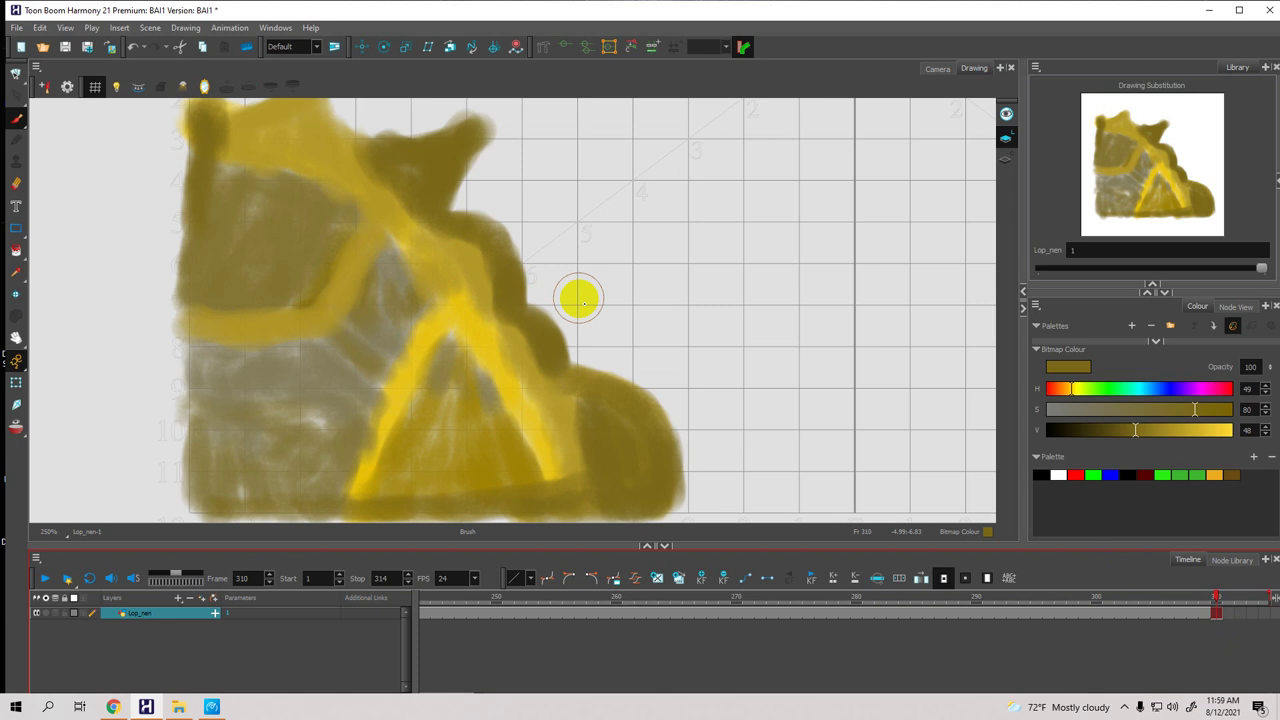
Set the bitmap colour's value to 13 and handwrite "F5 - Expose" in large letters on the empty canvas beside the hill
{"action": "key", "text": "space"}
{"action": "mouse_move", "coordinate": [671, 186]}
{"action": "left_mouse_down"}
{"action": "mouse_move", "coordinate": [593, 233]}
{"action": "mouse_move", "coordinate": [540, 197]}
{"action": "mouse_move", "coordinate": [534, 231]}
{"action": "mouse_move", "coordinate": [503, 234]}
{"action": "left_mouse_up"}
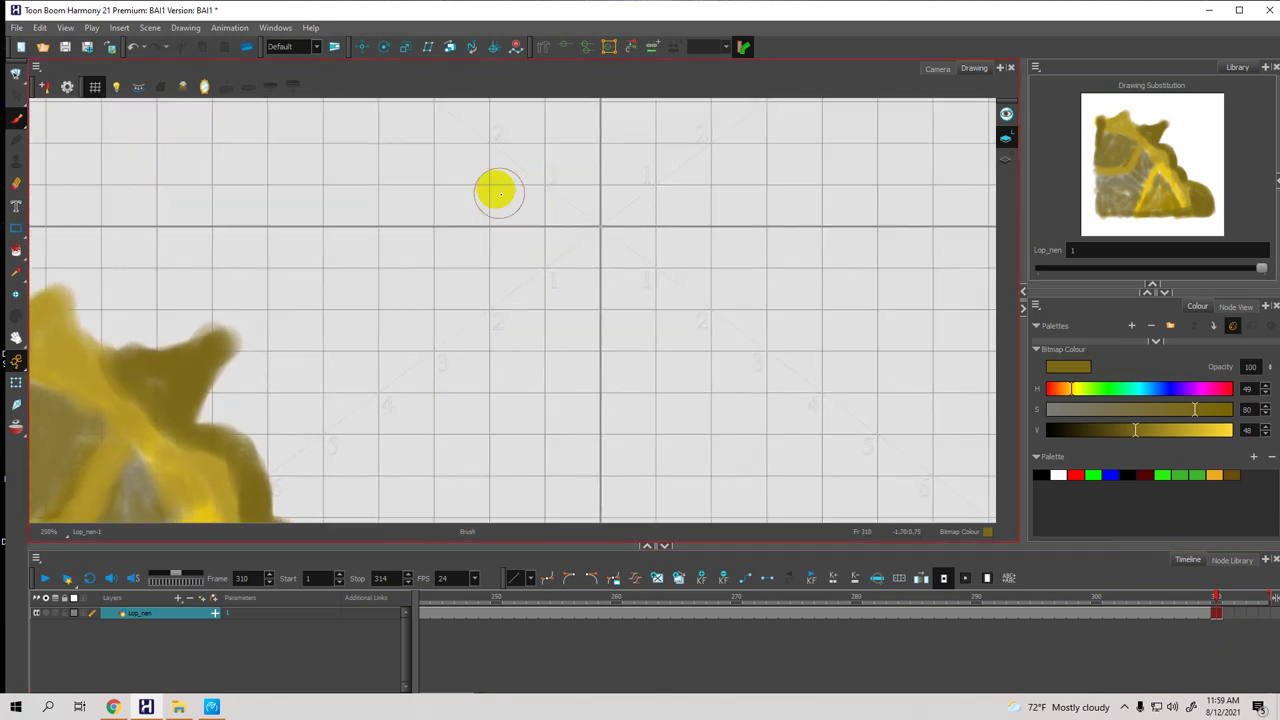
{"action": "left_click", "coordinate": [1070, 430]}
{"action": "mouse_move", "coordinate": [510, 172]}
{"action": "left_mouse_down"}
{"action": "mouse_move", "coordinate": [509, 294]}
{"action": "mouse_move", "coordinate": [534, 169]}
{"action": "mouse_move", "coordinate": [580, 170]}
{"action": "left_mouse_up"}
{"action": "mouse_move", "coordinate": [512, 236]}
{"action": "left_mouse_down"}
{"action": "mouse_move", "coordinate": [560, 233]}
{"action": "mouse_move", "coordinate": [594, 260]}
{"action": "mouse_move", "coordinate": [588, 302]}
{"action": "left_mouse_up"}
{"action": "mouse_move", "coordinate": [715, 247]}
{"action": "left_mouse_down"}
{"action": "mouse_move", "coordinate": [595, 245]}
{"action": "mouse_move", "coordinate": [618, 249]}
{"action": "mouse_move", "coordinate": [578, 228]}
{"action": "mouse_move", "coordinate": [610, 208]}
{"action": "mouse_move", "coordinate": [680, 258]}
{"action": "mouse_move", "coordinate": [727, 260]}
{"action": "mouse_move", "coordinate": [695, 205]}
{"action": "mouse_move", "coordinate": [737, 184]}
{"action": "left_mouse_up"}
{"action": "left_click_drag", "start_coordinate": [758, 183], "coordinate": [791, 246]}
{"action": "left_click_drag", "start_coordinate": [806, 182], "coordinate": [762, 256]}
{"action": "left_click_drag", "start_coordinate": [833, 222], "coordinate": [735, 237]}
{"action": "left_click_drag", "start_coordinate": [769, 190], "coordinate": [757, 298]}
{"action": "mouse_move", "coordinate": [776, 192]}
{"action": "left_mouse_down"}
{"action": "mouse_move", "coordinate": [774, 286]}
{"action": "mouse_move", "coordinate": [795, 262]}
{"action": "left_mouse_up"}
{"action": "mouse_move", "coordinate": [865, 192]}
{"action": "left_mouse_down"}
{"action": "mouse_move", "coordinate": [851, 200]}
{"action": "mouse_move", "coordinate": [878, 268]}
{"action": "left_mouse_up"}
{"action": "mouse_move", "coordinate": [909, 200]}
{"action": "left_mouse_down"}
{"action": "mouse_move", "coordinate": [931, 257]}
{"action": "mouse_move", "coordinate": [954, 251]}
{"action": "mouse_move", "coordinate": [975, 205]}
{"action": "left_mouse_up"}
Reduce the maximum size of the Brush 1 preset in the Tool Properties
{"action": "key", "text": "space"}
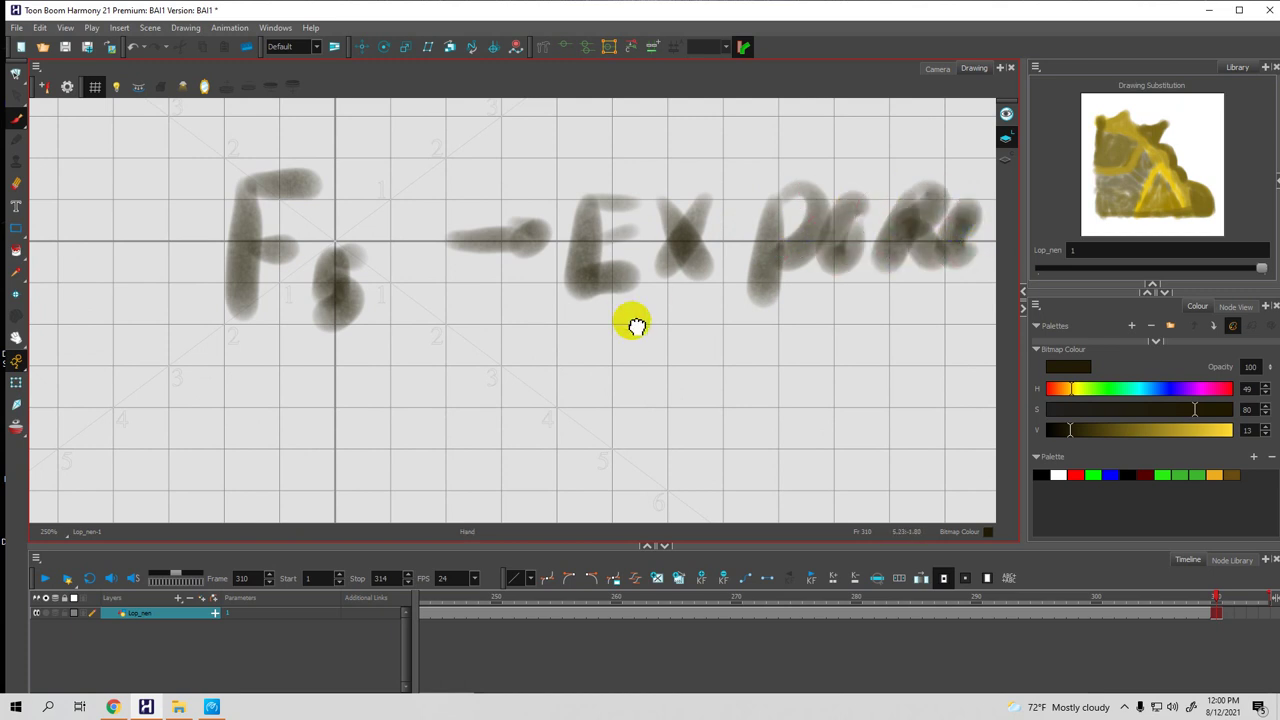
{"action": "left_click_drag", "start_coordinate": [628, 318], "coordinate": [686, 263]}
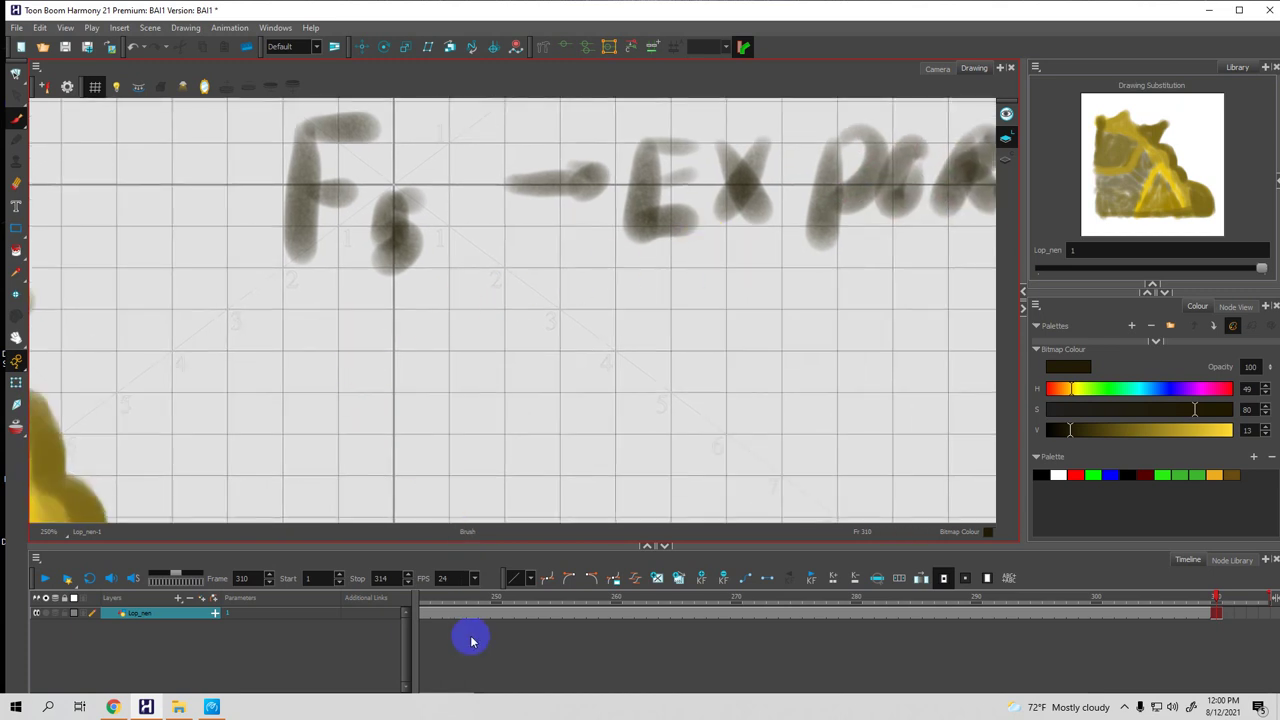
{"action": "key", "text": "space"}
{"action": "left_click_drag", "start_coordinate": [343, 346], "coordinate": [407, 240]}
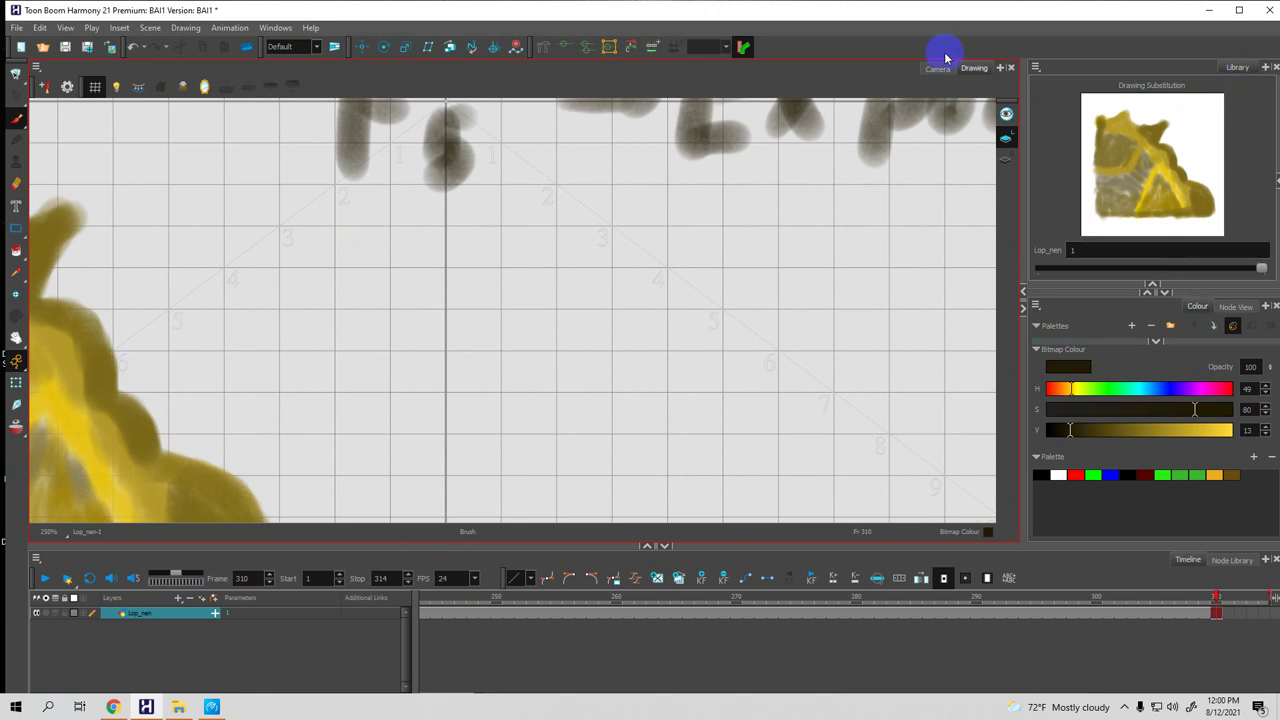
{"action": "left_click", "coordinate": [1265, 68]}
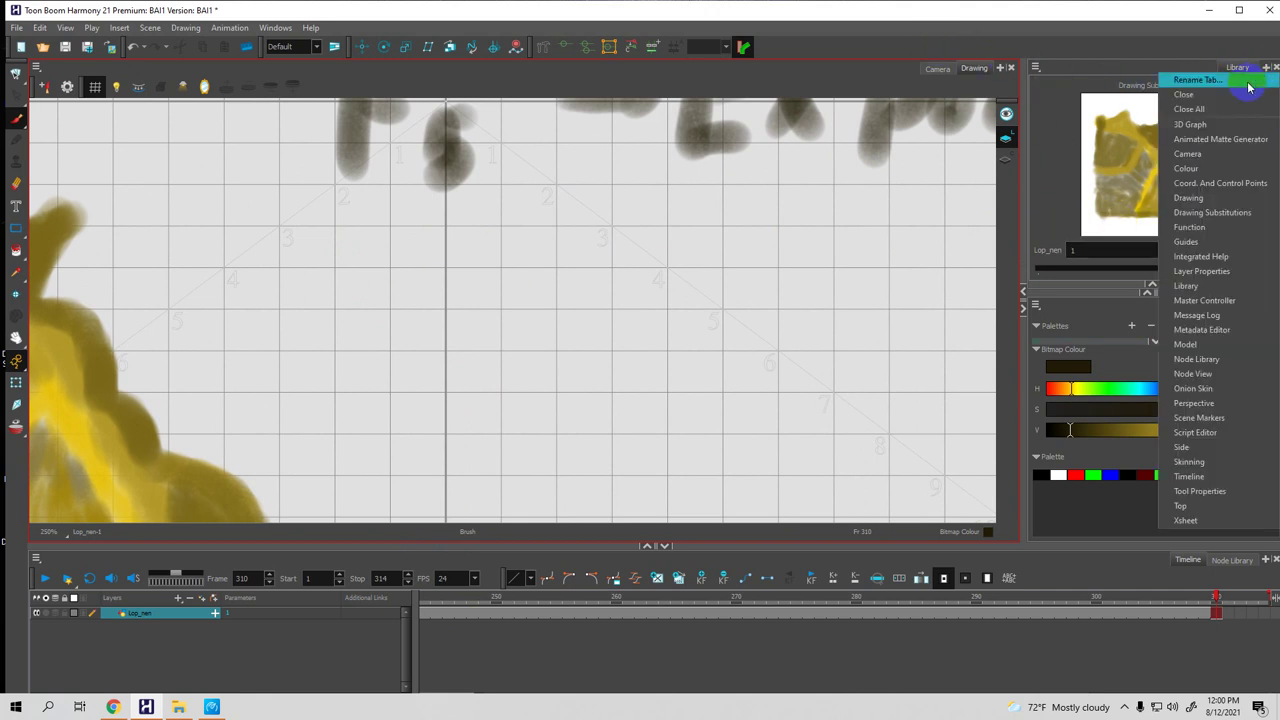
{"action": "left_click", "coordinate": [1192, 201]}
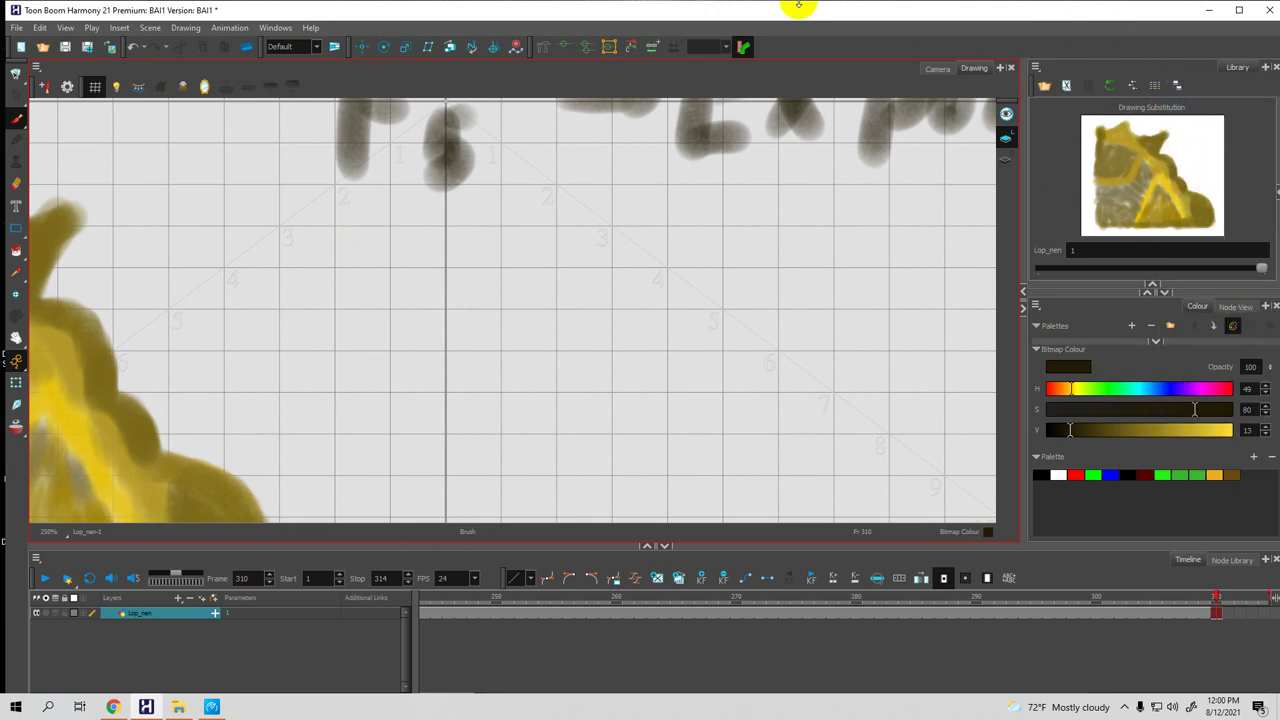
{"action": "left_click", "coordinate": [270, 28]}
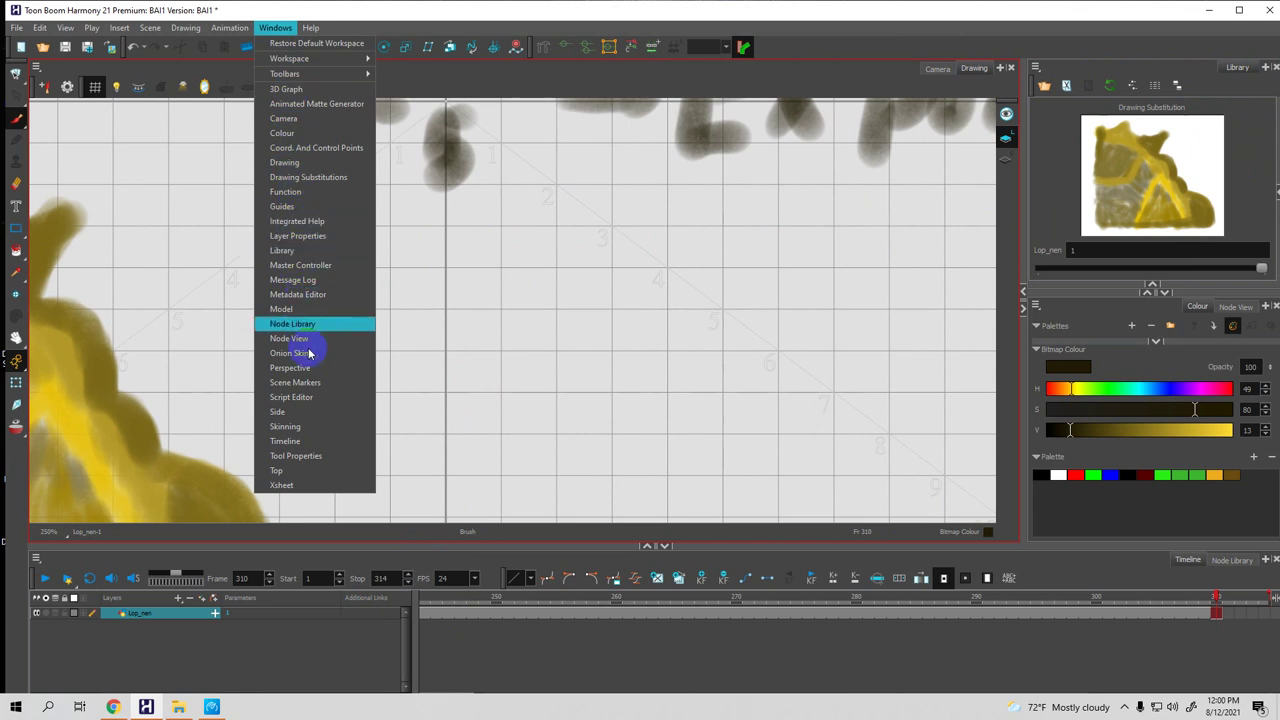
{"action": "left_click", "coordinate": [305, 458]}
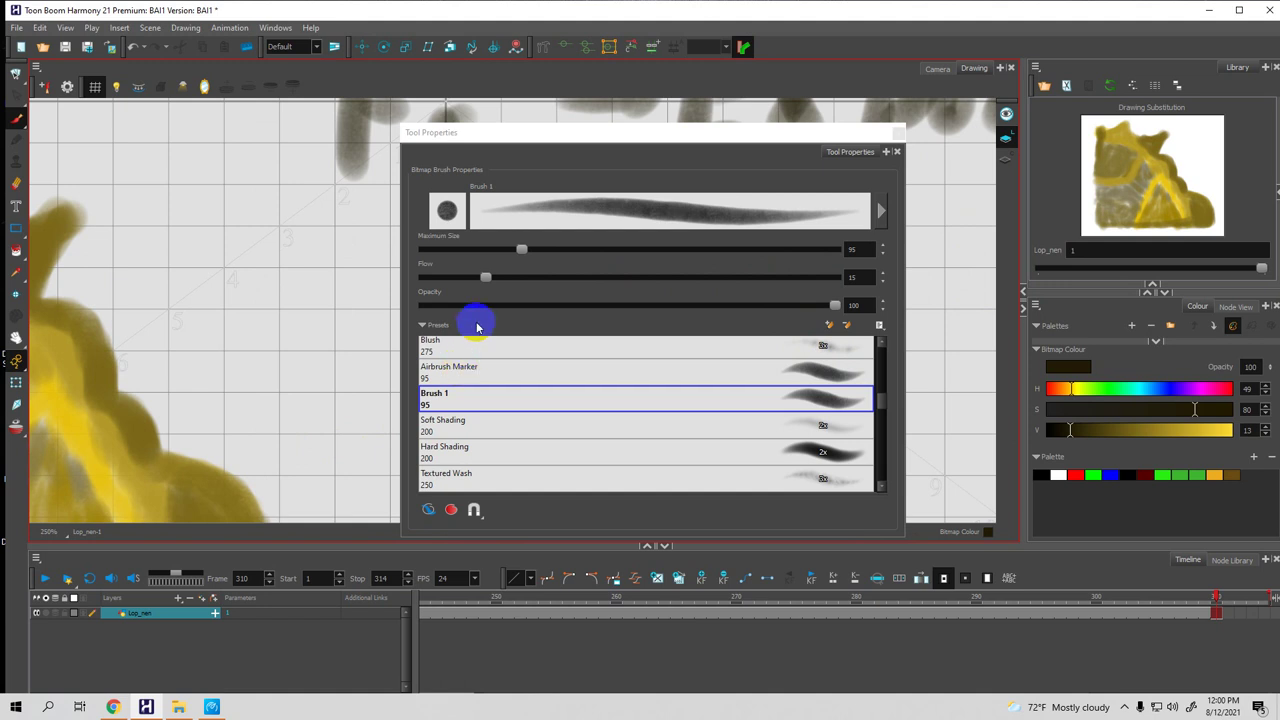
{"action": "left_click", "coordinate": [519, 253]}
{"action": "left_click_drag", "start_coordinate": [477, 253], "coordinate": [447, 251]}
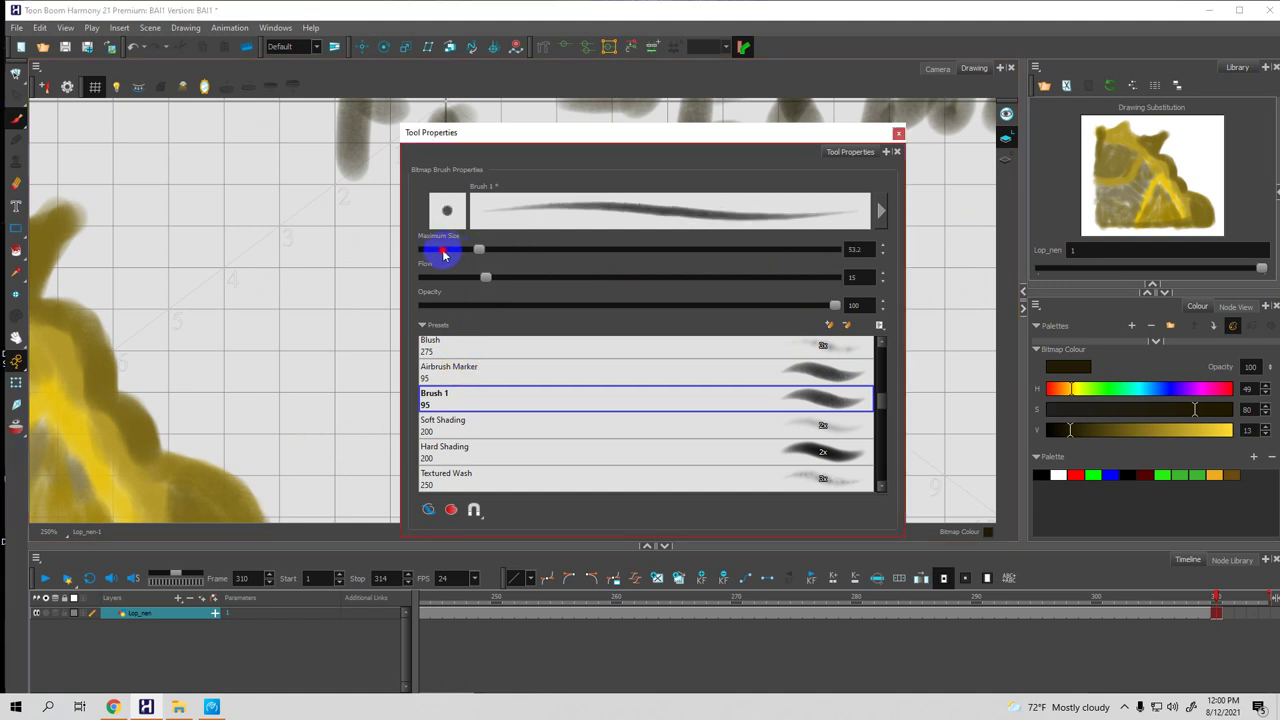
{"action": "left_click", "coordinate": [898, 133]}
Handwrite "trải khung hình rộng" with the thinner brush below the large "F5 - Expose" heading
{"action": "scroll", "coordinate": [620, 262], "scroll_direction": "up", "scroll_amount": 2}
{"action": "mouse_move", "coordinate": [620, 262]}
{"action": "left_mouse_down"}
{"action": "mouse_move", "coordinate": [583, 286]}
{"action": "mouse_move", "coordinate": [527, 287]}
{"action": "mouse_move", "coordinate": [566, 286]}
{"action": "left_mouse_up"}
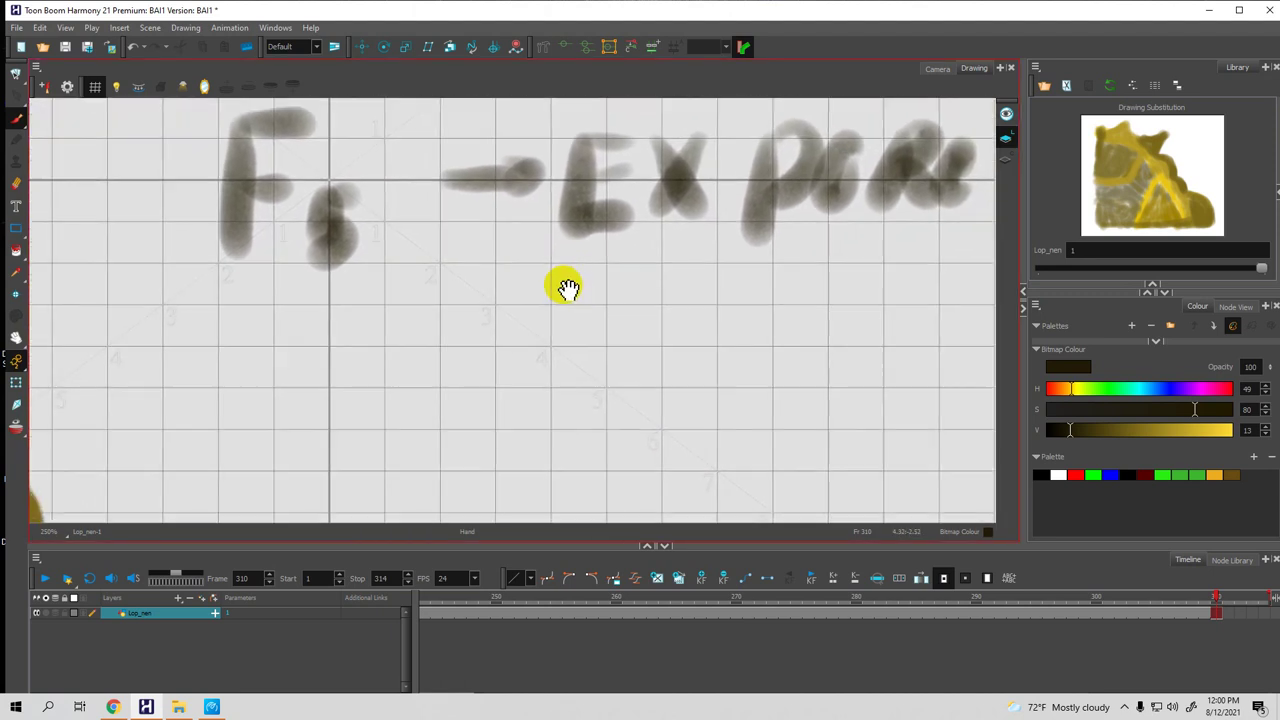
{"action": "mouse_move", "coordinate": [329, 357]}
{"action": "left_mouse_down"}
{"action": "mouse_move", "coordinate": [263, 369]}
{"action": "mouse_move", "coordinate": [277, 317]}
{"action": "mouse_move", "coordinate": [287, 366]}
{"action": "mouse_move", "coordinate": [320, 348]}
{"action": "mouse_move", "coordinate": [313, 366]}
{"action": "mouse_move", "coordinate": [325, 371]}
{"action": "mouse_move", "coordinate": [343, 361]}
{"action": "mouse_move", "coordinate": [351, 298]}
{"action": "mouse_move", "coordinate": [433, 282]}
{"action": "mouse_move", "coordinate": [420, 365]}
{"action": "mouse_move", "coordinate": [469, 281]}
{"action": "mouse_move", "coordinate": [451, 356]}
{"action": "mouse_move", "coordinate": [507, 371]}
{"action": "mouse_move", "coordinate": [530, 341]}
{"action": "mouse_move", "coordinate": [514, 389]}
{"action": "left_mouse_up"}
{"action": "left_click", "coordinate": [349, 294]}
{"action": "mouse_move", "coordinate": [589, 346]}
{"action": "left_mouse_down"}
{"action": "mouse_move", "coordinate": [614, 355]}
{"action": "mouse_move", "coordinate": [641, 342]}
{"action": "mouse_move", "coordinate": [652, 312]}
{"action": "left_mouse_up"}
{"action": "left_click_drag", "start_coordinate": [772, 368], "coordinate": [783, 325]}
{"action": "mouse_move", "coordinate": [818, 358]}
{"action": "left_mouse_down"}
{"action": "mouse_move", "coordinate": [857, 333]}
{"action": "mouse_move", "coordinate": [875, 350]}
{"action": "mouse_move", "coordinate": [868, 390]}
{"action": "left_mouse_up"}
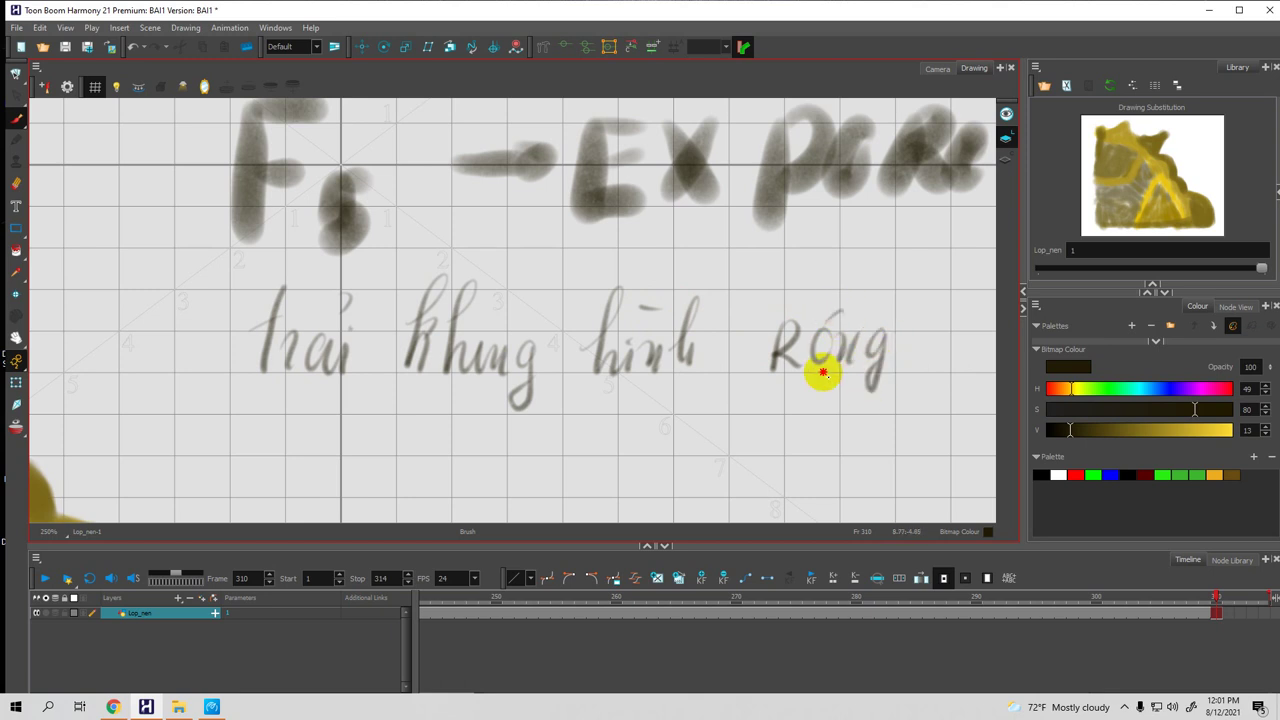
Complete the handwritten line with "ra" and write "theo timeline" on a second line beneath it
{"action": "key", "text": "space"}
{"action": "left_click_drag", "start_coordinate": [780, 340], "coordinate": [751, 286]}
{"action": "left_click_drag", "start_coordinate": [852, 268], "coordinate": [891, 291]}
{"action": "scroll", "coordinate": [737, 300], "scroll_direction": "down", "scroll_amount": 2}
{"action": "scroll", "coordinate": [737, 300], "scroll_direction": "left", "scroll_amount": 3}
{"action": "mouse_move", "coordinate": [318, 268]}
{"action": "left_mouse_down"}
{"action": "mouse_move", "coordinate": [296, 296]}
{"action": "mouse_move", "coordinate": [348, 277]}
{"action": "mouse_move", "coordinate": [336, 346]}
{"action": "mouse_move", "coordinate": [359, 326]}
{"action": "mouse_move", "coordinate": [397, 335]}
{"action": "left_mouse_up"}
{"action": "left_click_drag", "start_coordinate": [284, 305], "coordinate": [318, 300]}
{"action": "mouse_move", "coordinate": [480, 280]}
{"action": "left_mouse_down"}
{"action": "mouse_move", "coordinate": [471, 326]}
{"action": "mouse_move", "coordinate": [491, 297]}
{"action": "mouse_move", "coordinate": [511, 322]}
{"action": "mouse_move", "coordinate": [543, 323]}
{"action": "mouse_move", "coordinate": [471, 291]}
{"action": "left_mouse_up"}
{"action": "mouse_move", "coordinate": [548, 318]}
{"action": "left_mouse_down"}
{"action": "mouse_move", "coordinate": [586, 316]}
{"action": "mouse_move", "coordinate": [617, 334]}
{"action": "mouse_move", "coordinate": [646, 314]}
{"action": "mouse_move", "coordinate": [671, 336]}
{"action": "mouse_move", "coordinate": [708, 330]}
{"action": "left_mouse_up"}
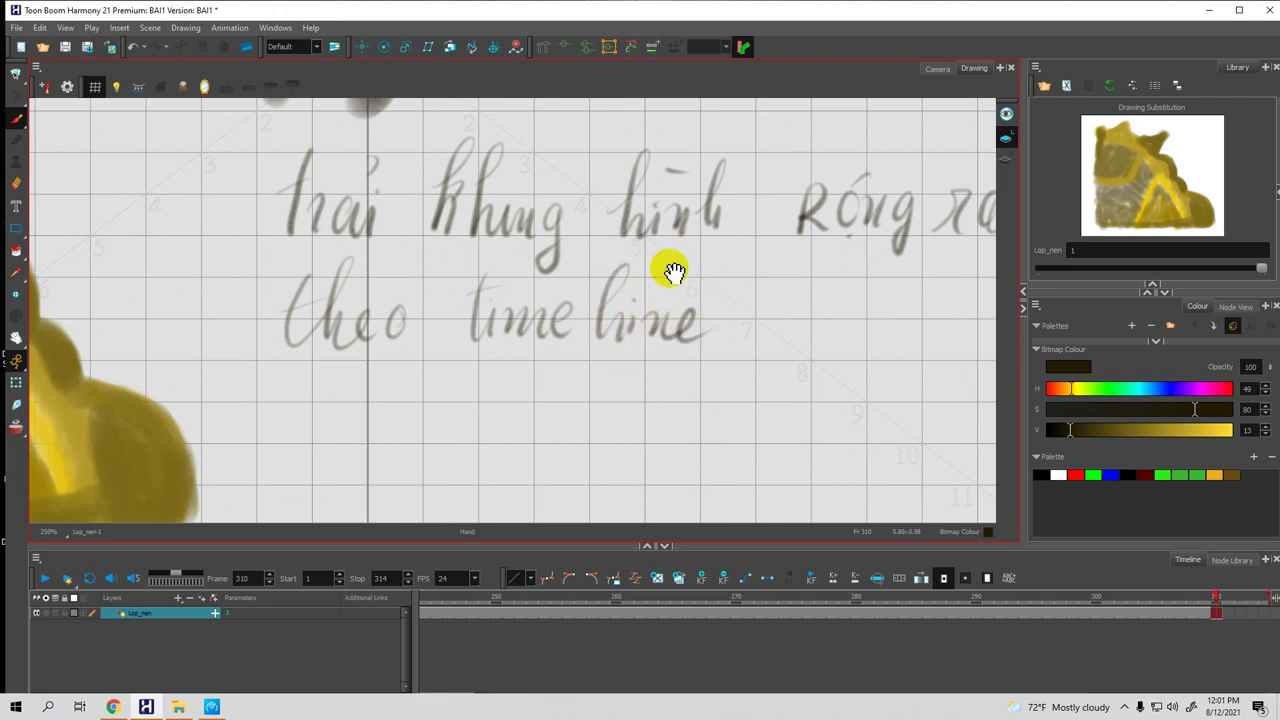
Handwrite "F5" in front of the first line of the small note
{"action": "scroll", "coordinate": [691, 277], "scroll_direction": "up", "scroll_amount": 2}
{"action": "scroll", "coordinate": [669, 289], "scroll_direction": "right", "scroll_amount": 5}
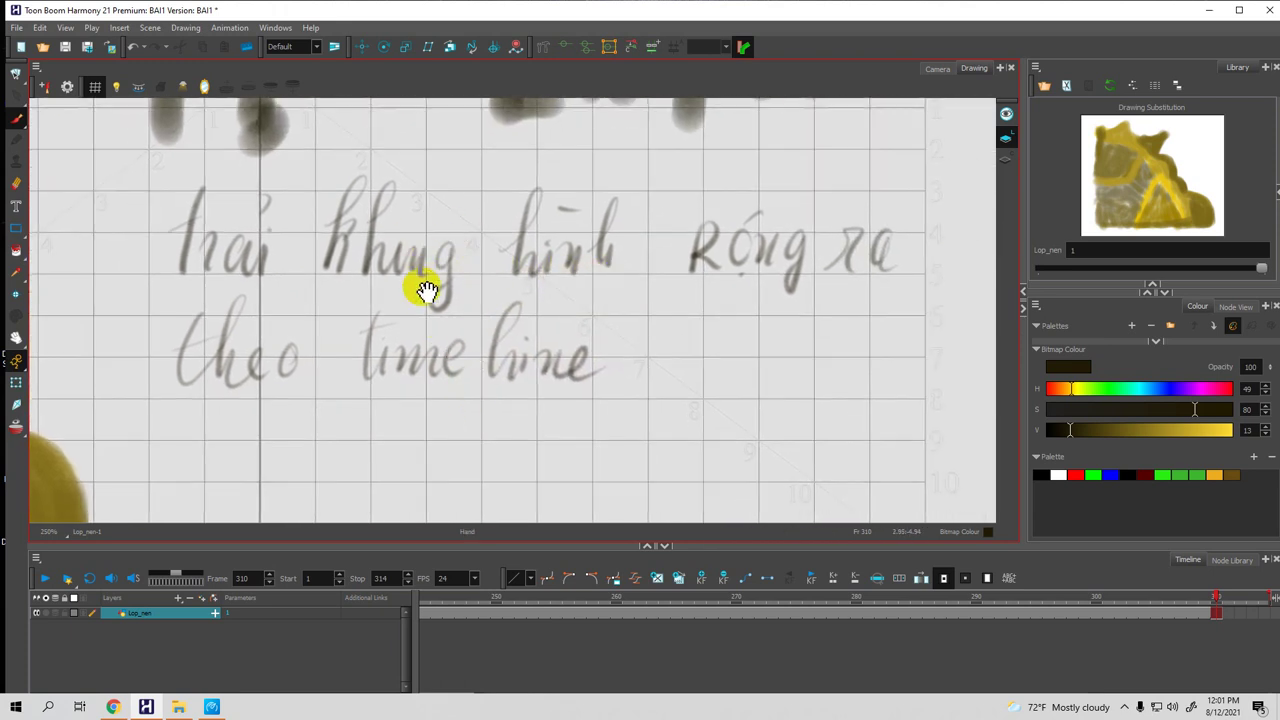
{"action": "scroll", "coordinate": [423, 286], "scroll_direction": "up", "scroll_amount": 3}
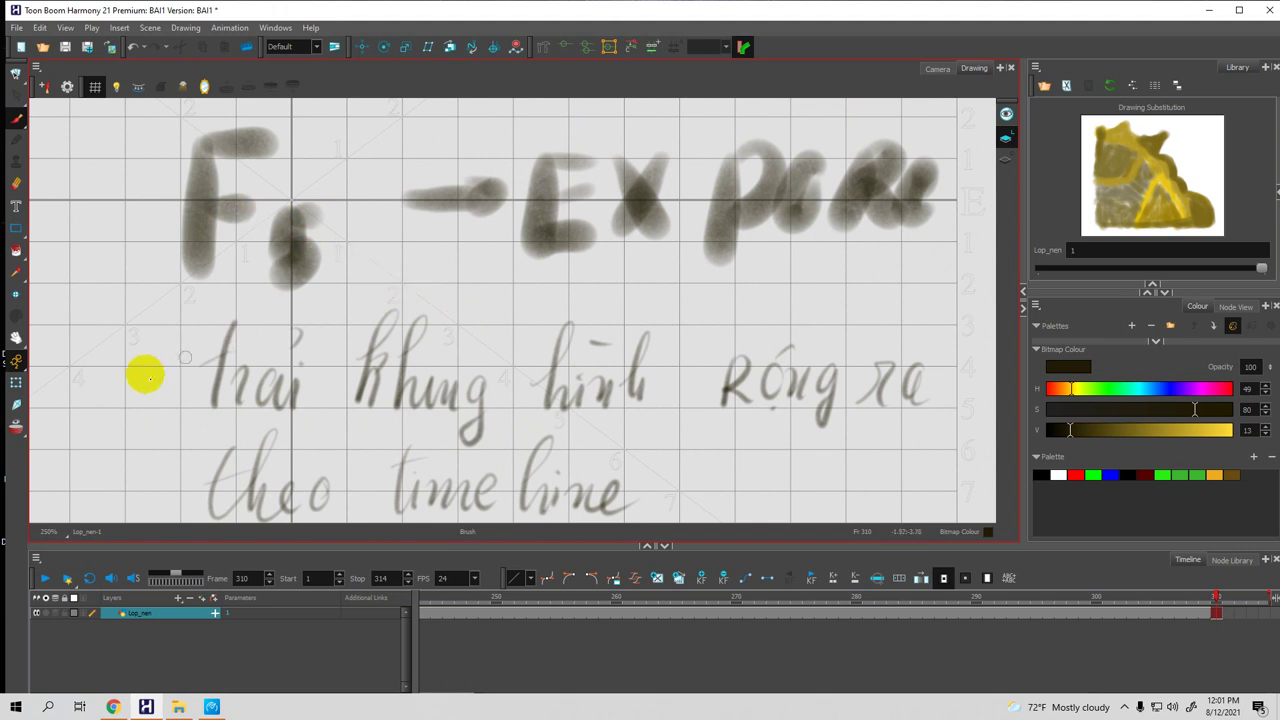
{"action": "scroll", "coordinate": [143, 369], "scroll_direction": "down", "scroll_amount": 2}
{"action": "scroll", "coordinate": [200, 340], "scroll_direction": "left", "scroll_amount": 4}
{"action": "mouse_move", "coordinate": [236, 265]}
{"action": "left_mouse_down"}
{"action": "mouse_move", "coordinate": [219, 350]}
{"action": "mouse_move", "coordinate": [262, 276]}
{"action": "mouse_move", "coordinate": [257, 342]}
{"action": "left_mouse_up"}
{"action": "scroll", "coordinate": [523, 343], "scroll_direction": "down", "scroll_amount": 1}
{"action": "scroll", "coordinate": [523, 343], "scroll_direction": "right", "scroll_amount": 2}
{"action": "left_click_drag", "start_coordinate": [530, 336], "coordinate": [501, 317]}
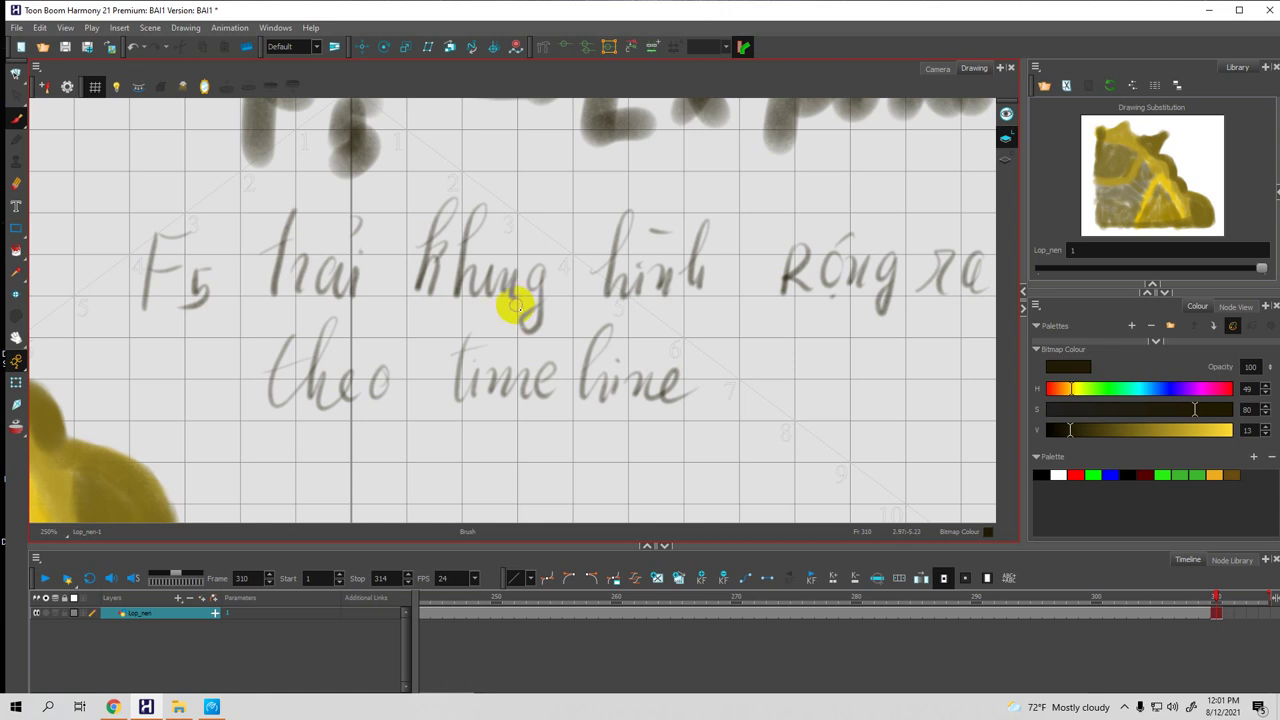
Undo the handwritten F5 note and the large "F5 - Expose" heading on the Lop_nen layer
{"action": "left_click_drag", "start_coordinate": [466, 323], "coordinate": [509, 319]}
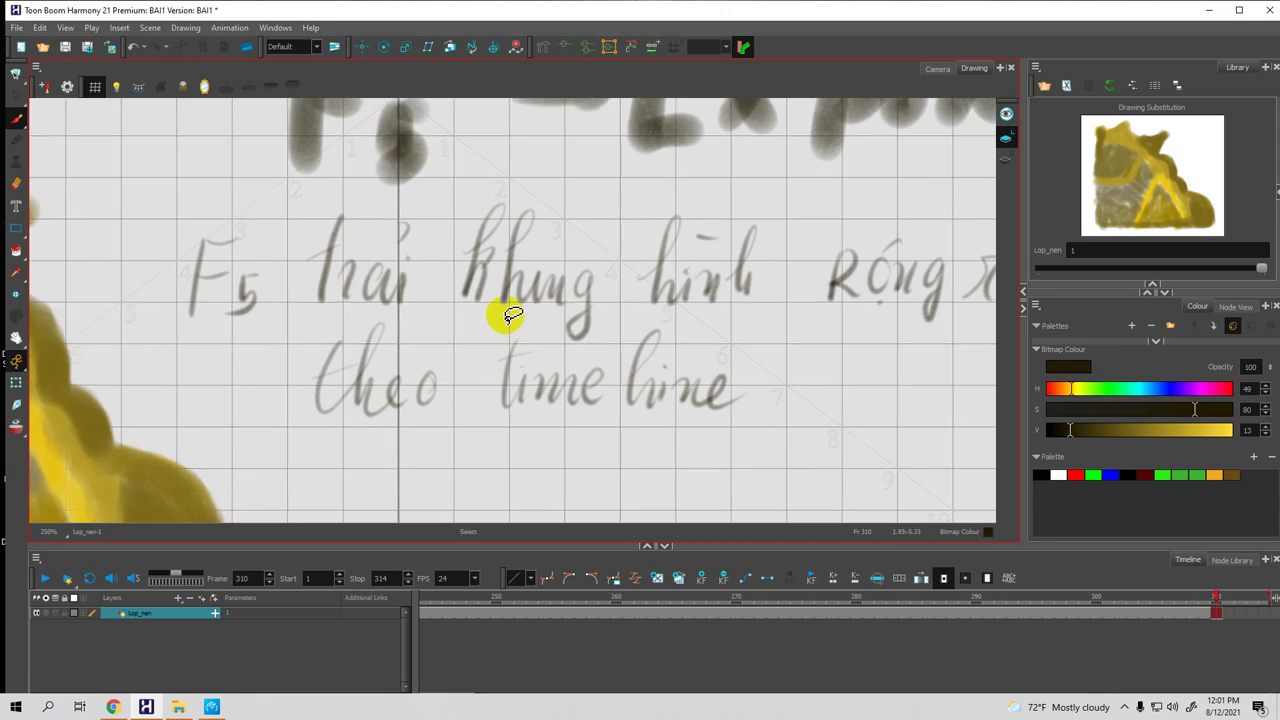
{"action": "key", "text": "ctrl+z"}
{"action": "key", "text": "ctrl+z"}
{"action": "key", "text": "ctrl+z"}
{"action": "key", "text": "ctrl+z"}
{"action": "key", "text": "ctrl+z"}
{"action": "key", "text": "ctrl+z"}
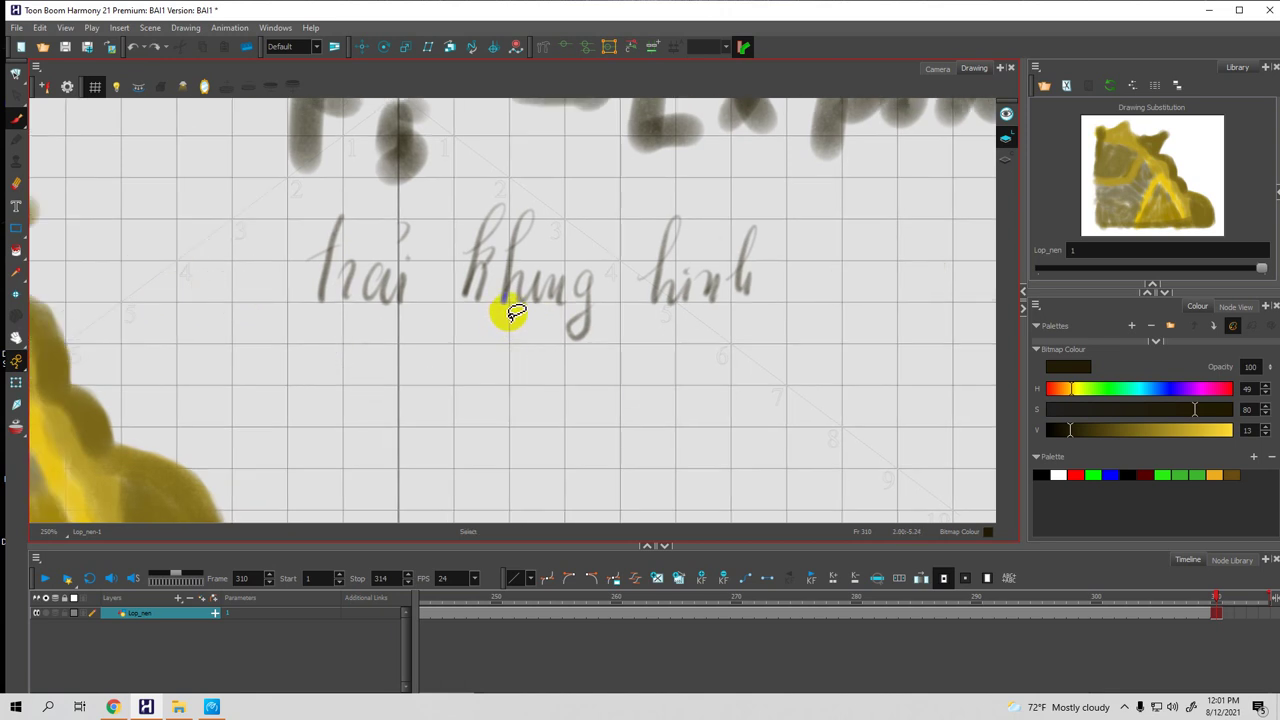
{"action": "key", "text": "ctrl+z"}
{"action": "key", "text": "ctrl+z"}
{"action": "key", "text": "ctrl+z"}
{"action": "key", "text": "ctrl+z"}
{"action": "key", "text": "ctrl+z"}
{"action": "key", "text": "ctrl+z"}
{"action": "key", "text": "ctrl+z"}
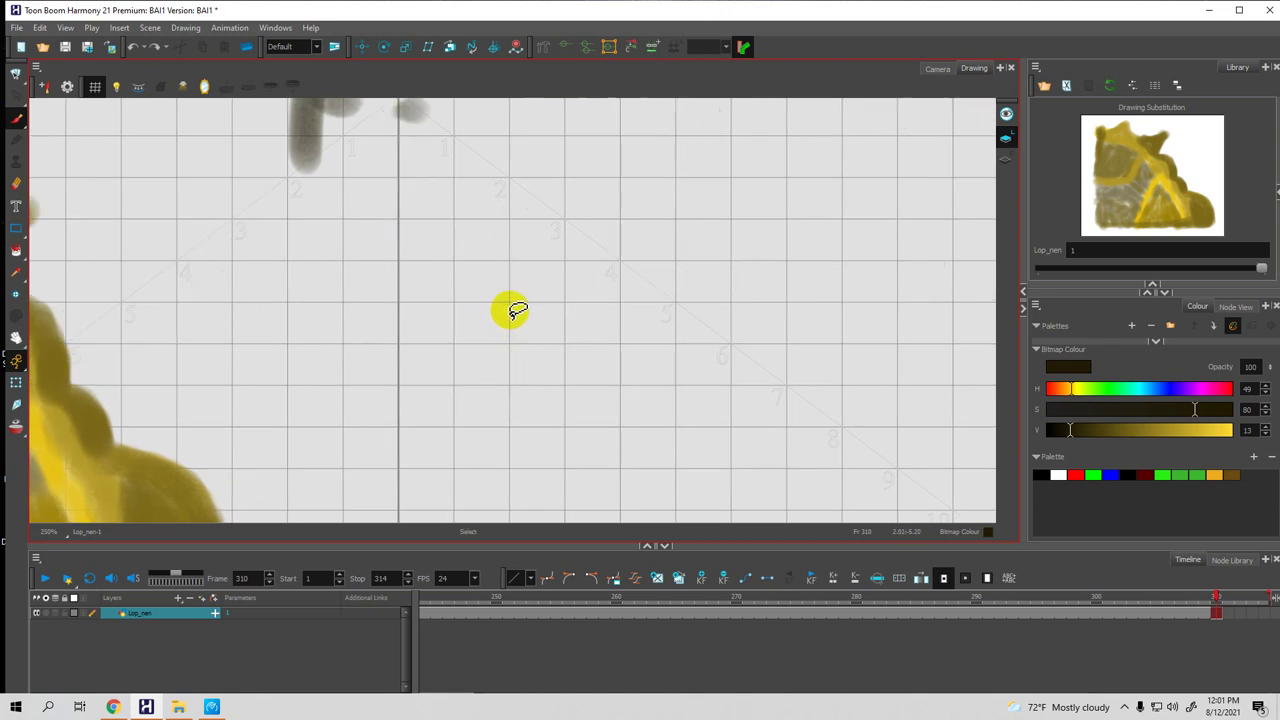
{"action": "key", "text": "ctrl+z"}
{"action": "mouse_move", "coordinate": [371, 314]}
{"action": "left_mouse_down"}
{"action": "mouse_move", "coordinate": [572, 253]}
{"action": "mouse_move", "coordinate": [677, 277]}
{"action": "mouse_move", "coordinate": [631, 280]}
{"action": "left_mouse_up"}
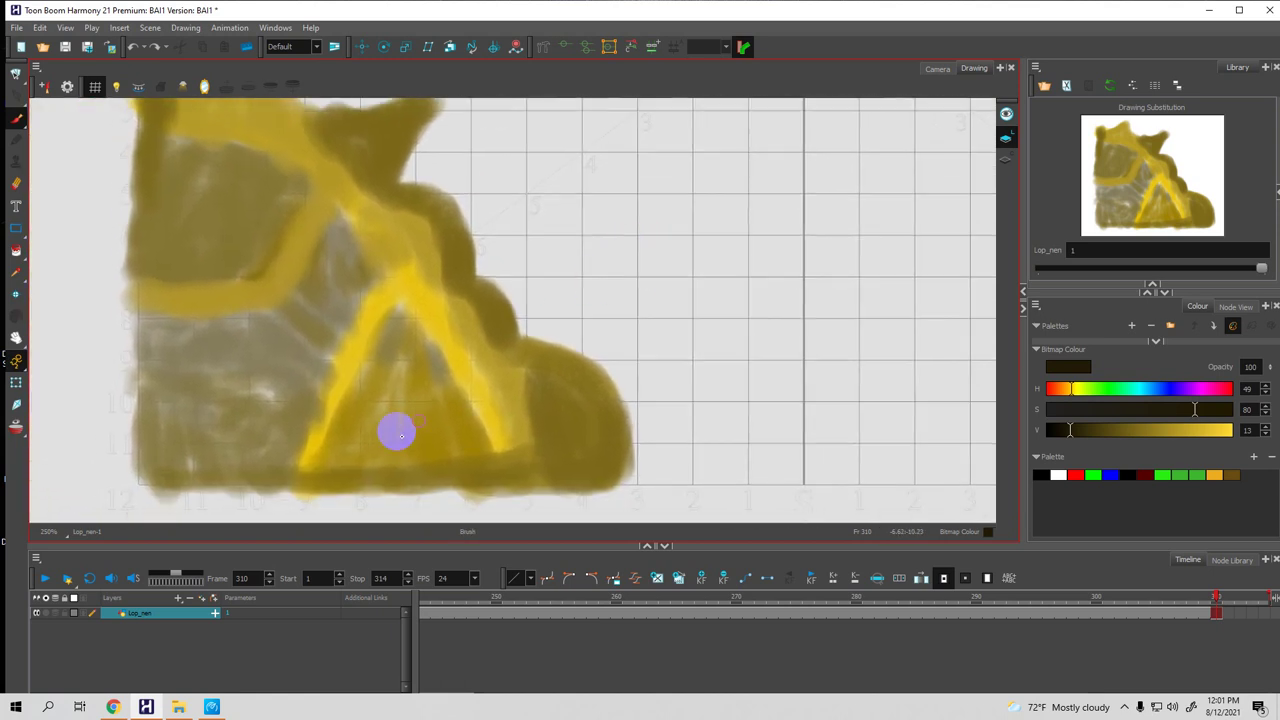
Add a drawing layer named "Cay" with vector line art and colour art
{"action": "key", "text": "space"}
{"action": "left_click_drag", "start_coordinate": [293, 545], "coordinate": [312, 455]}
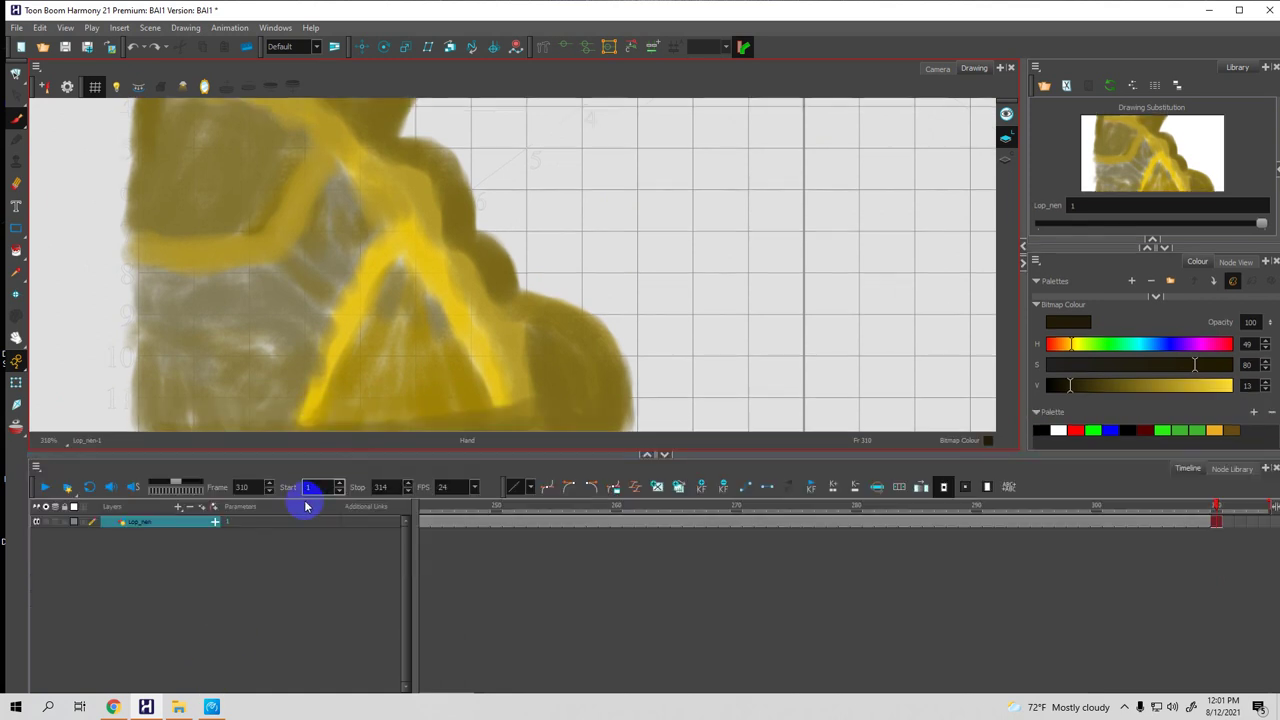
{"action": "left_click", "coordinate": [180, 509]}
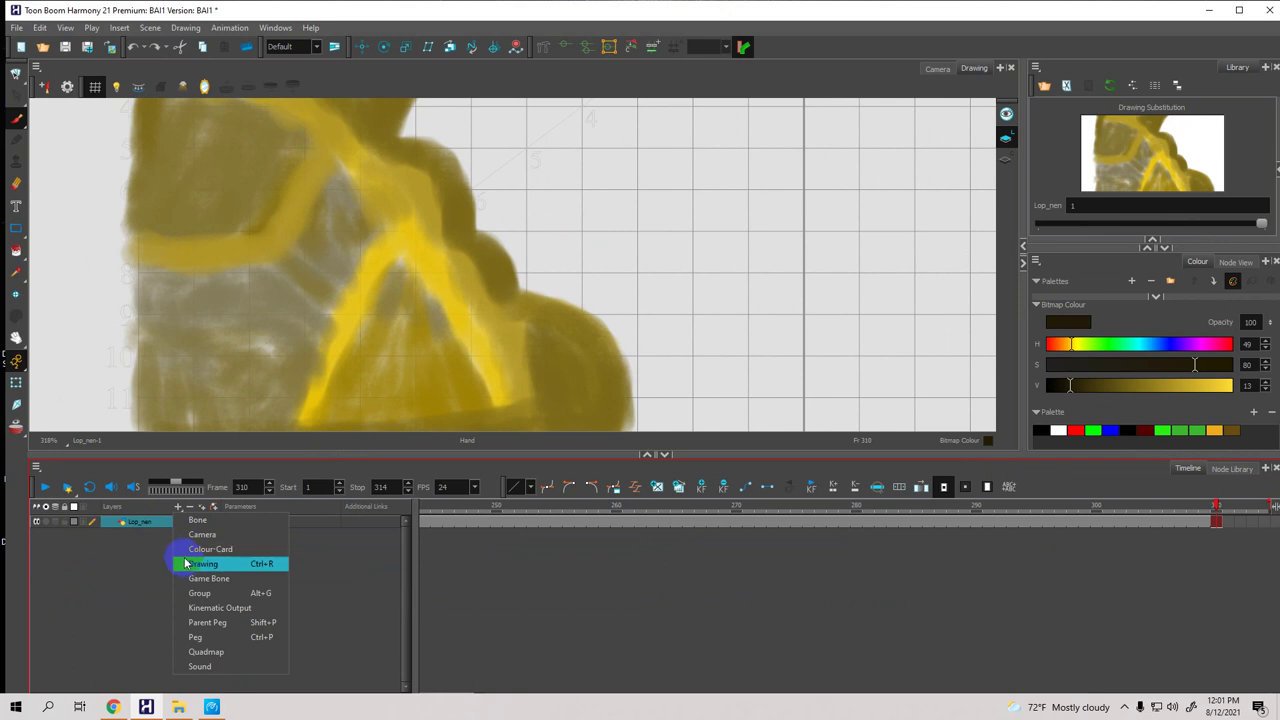
{"action": "left_click", "coordinate": [249, 564]}
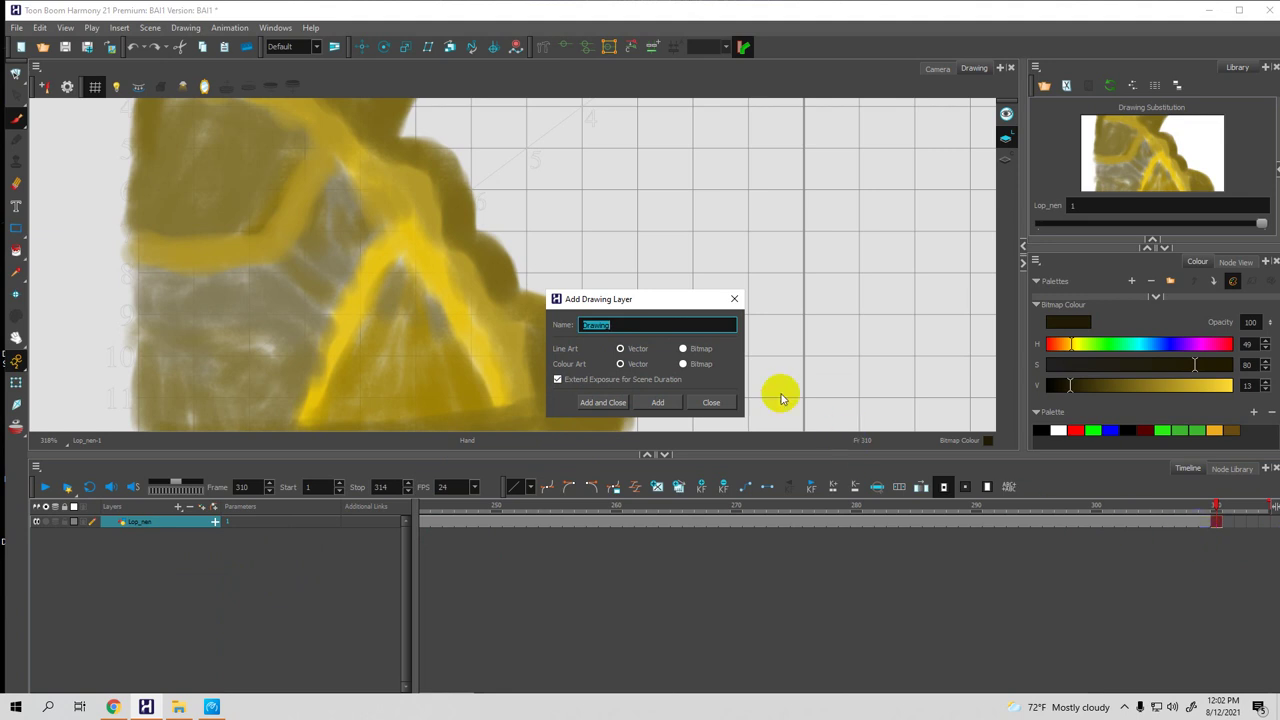
{"action": "left_click", "coordinate": [643, 291]}
{"action": "left_click_drag", "start_coordinate": [643, 291], "coordinate": [647, 275]}
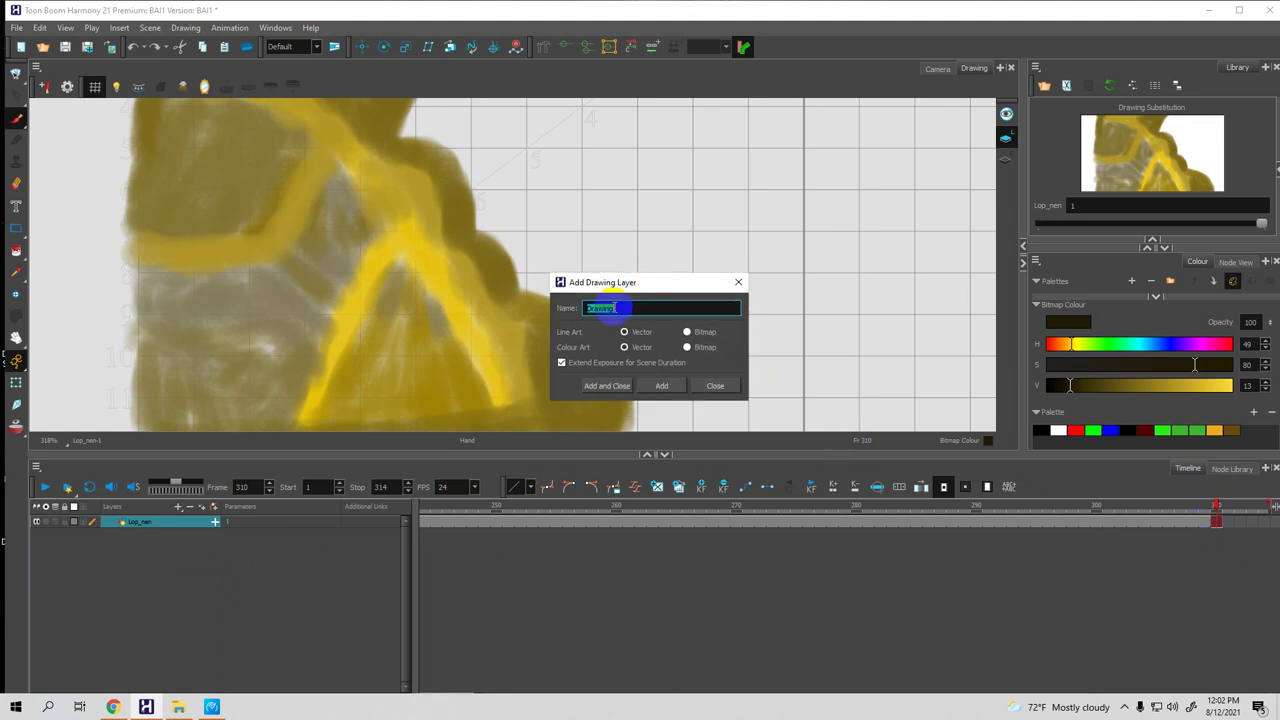
{"action": "left_click", "coordinate": [680, 346]}
{"action": "left_click", "coordinate": [630, 309]}
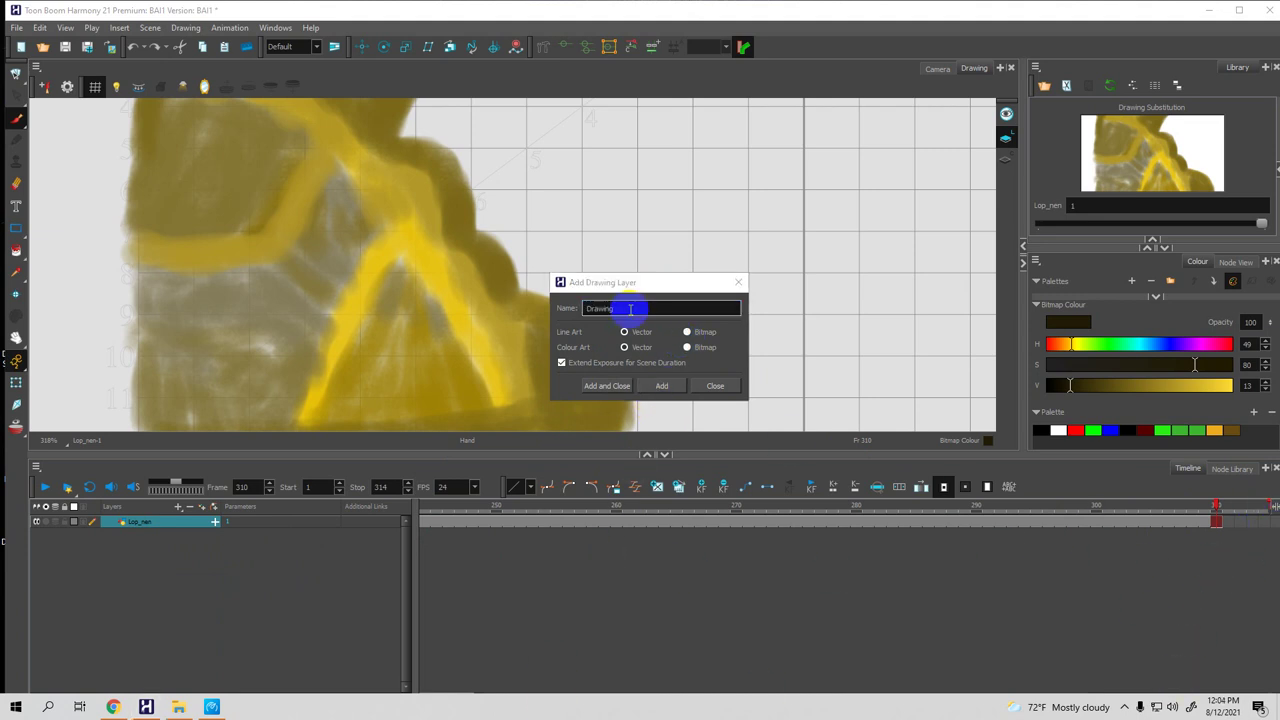
{"action": "double_click", "coordinate": [630, 309]}
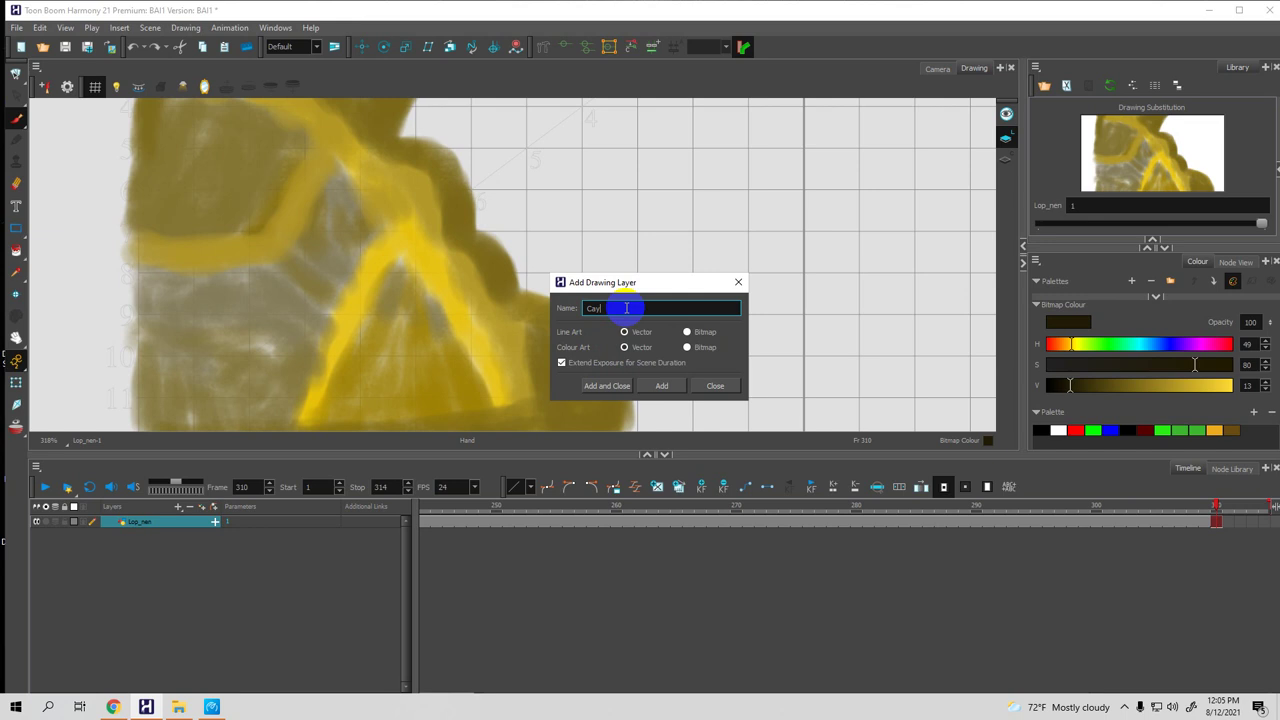
{"action": "left_click", "coordinate": [662, 387]}
{"action": "left_click", "coordinate": [717, 388]}
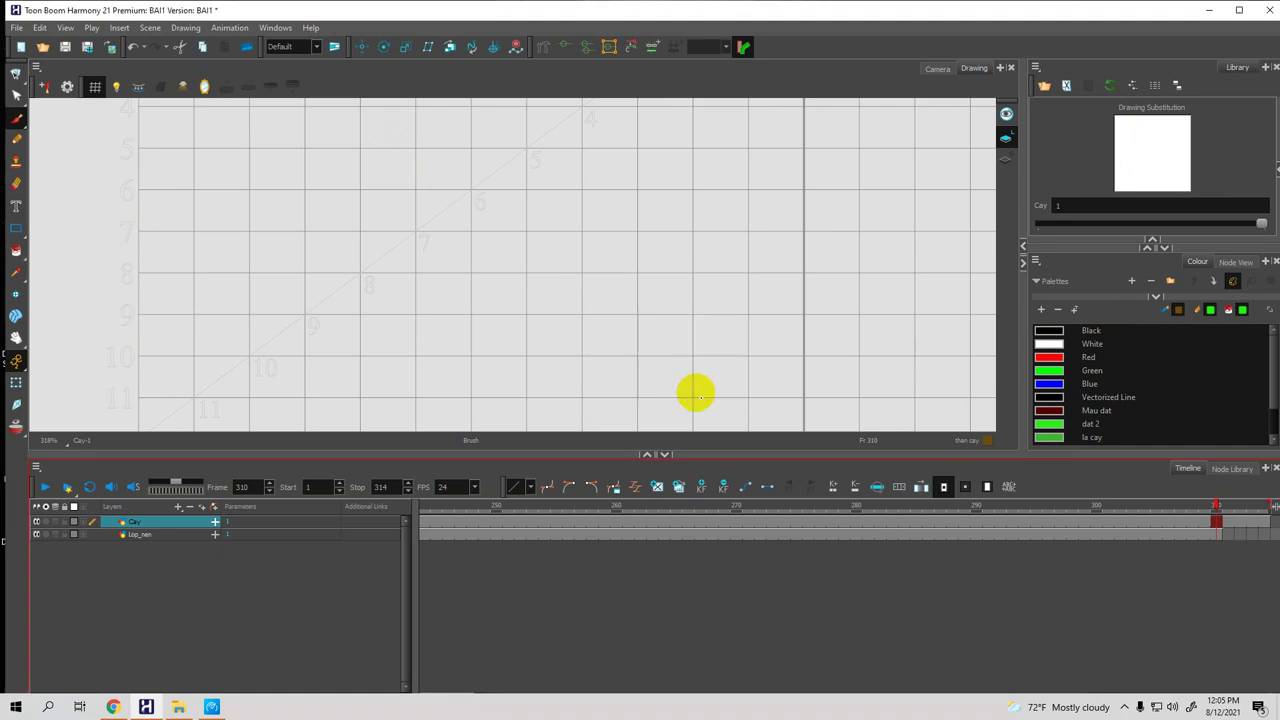
Enlarge the drawing view and turn on the light table to see the hill behind the Cay layer
{"action": "left_click", "coordinate": [337, 453]}
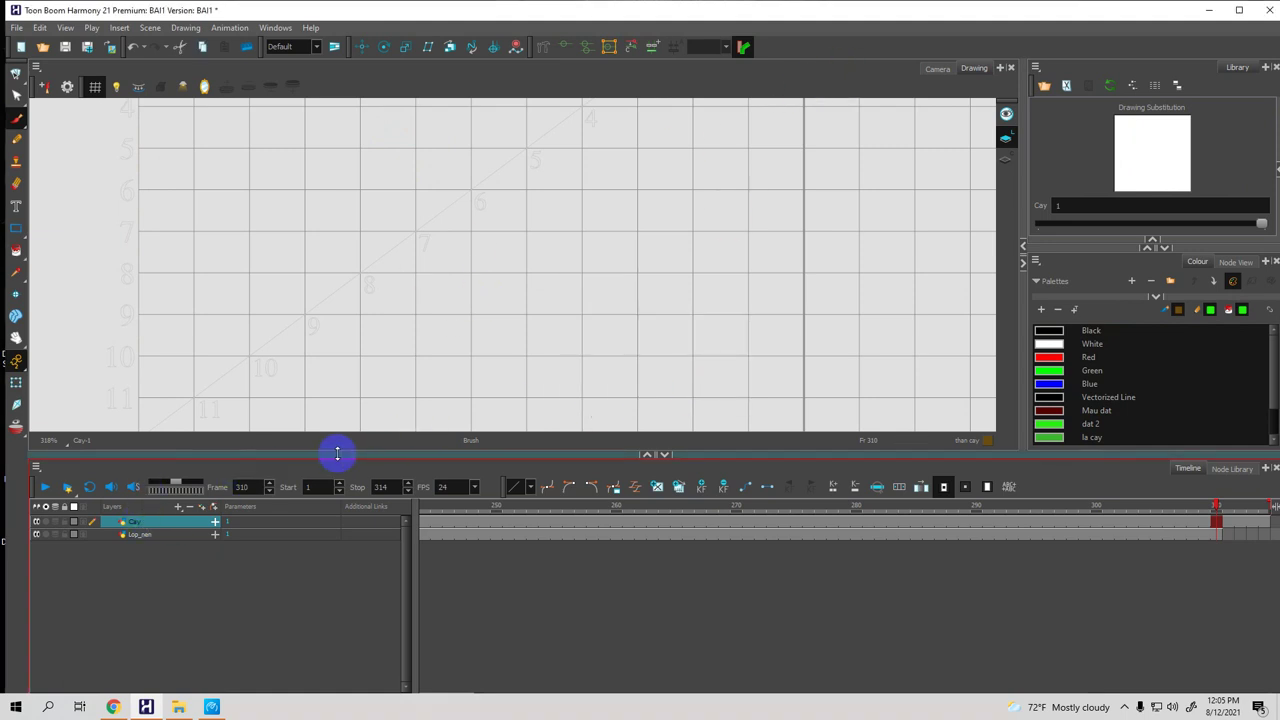
{"action": "left_click_drag", "start_coordinate": [338, 456], "coordinate": [338, 492]}
{"action": "left_click", "coordinate": [983, 70]}
{"action": "left_click", "coordinate": [116, 88]}
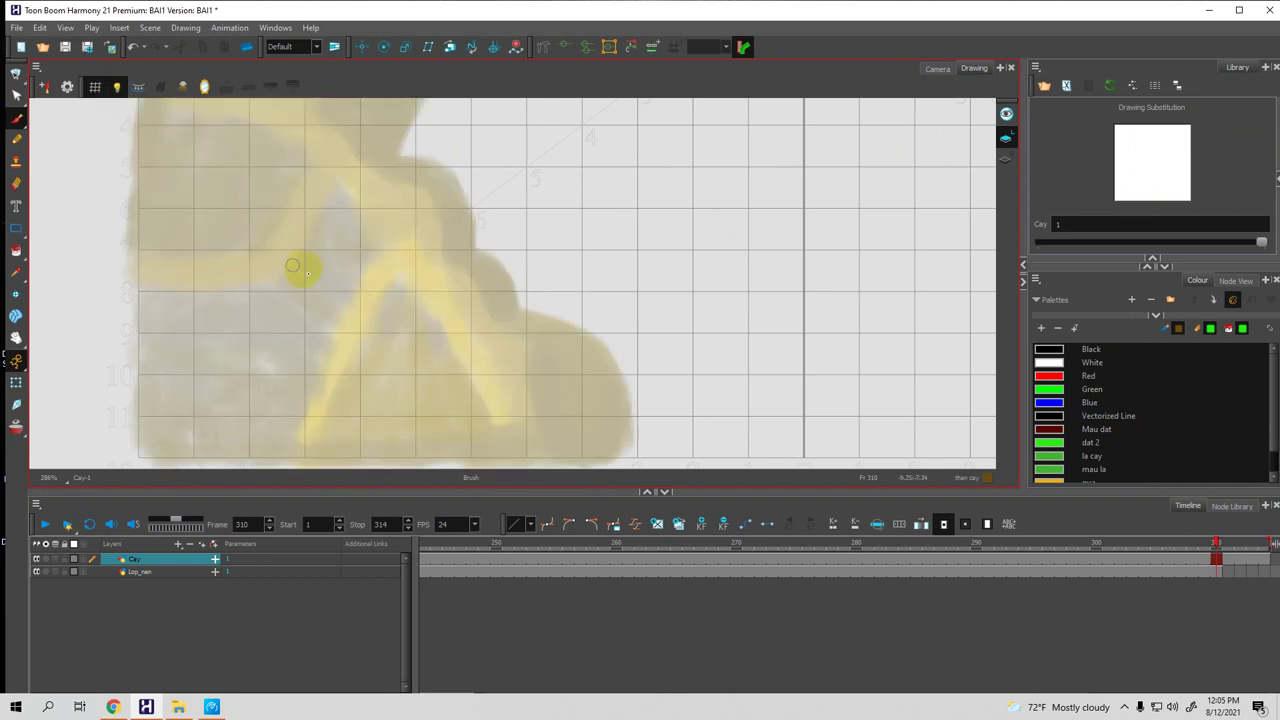
{"action": "mouse_move", "coordinate": [411, 218]}
{"action": "left_mouse_down"}
{"action": "mouse_move", "coordinate": [443, 331]}
{"action": "mouse_move", "coordinate": [351, 266]}
{"action": "left_mouse_up"}
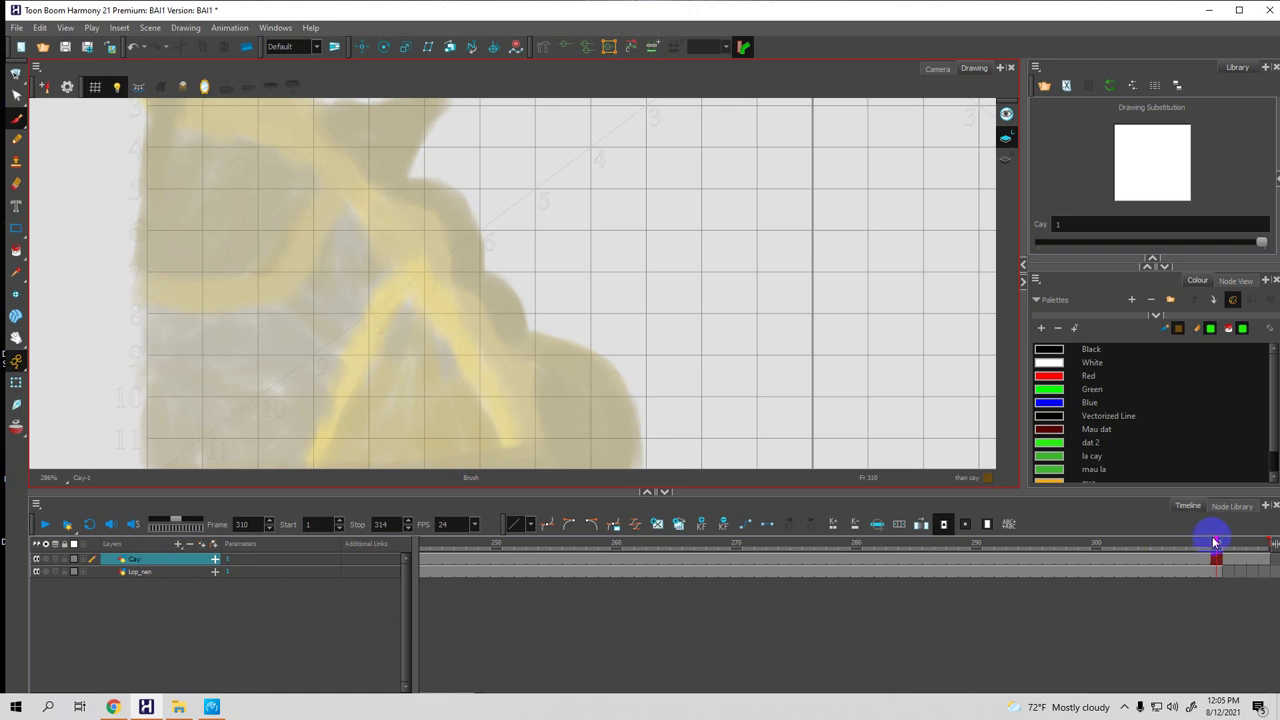
Return the playhead from frame 310 to frame 1 and scroll the timeline to its beginning
{"action": "left_click_drag", "start_coordinate": [1216, 543], "coordinate": [389, 541]}
{"action": "left_click", "coordinate": [270, 530]}
{"action": "left_click", "coordinate": [197, 528]}
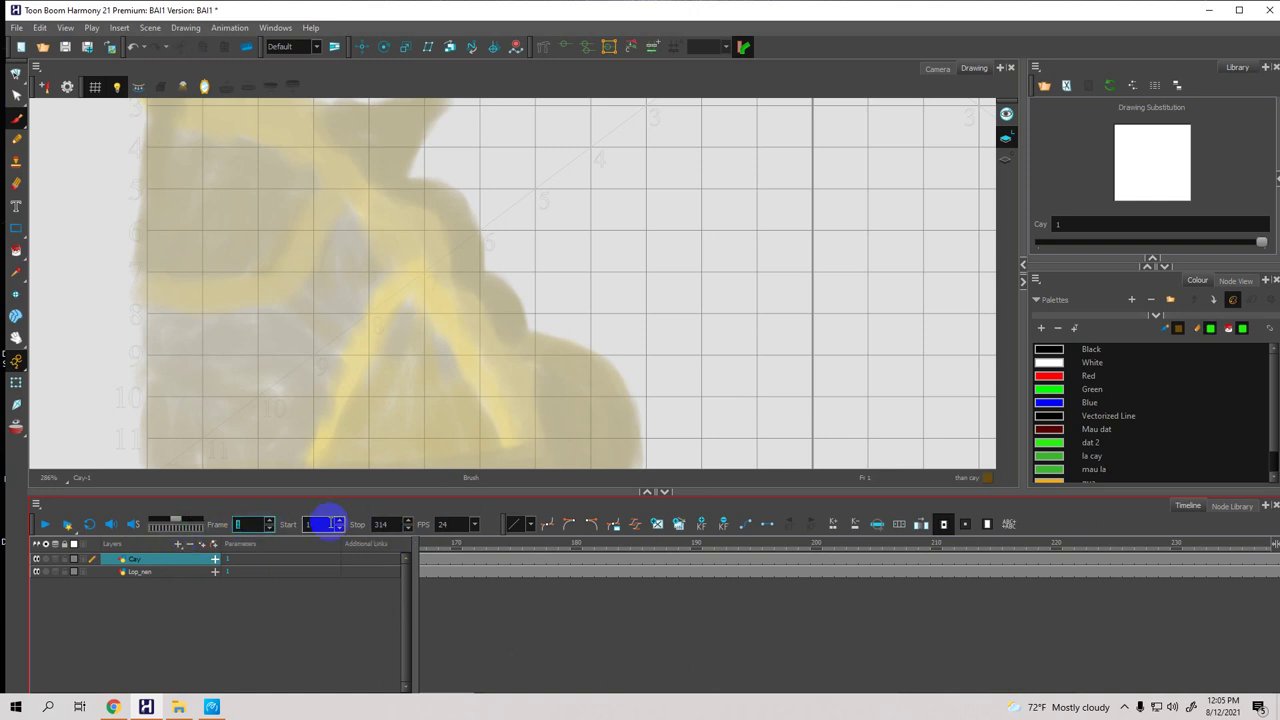
{"action": "left_click", "coordinate": [251, 524]}
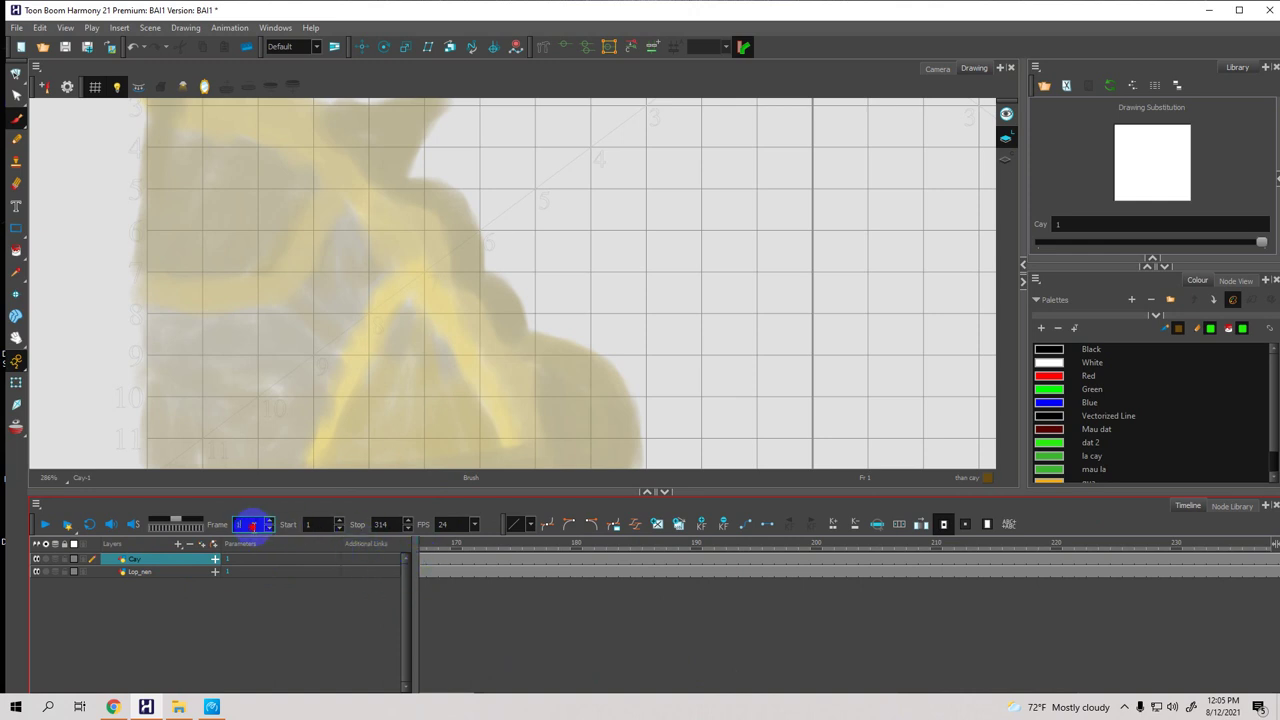
{"action": "left_click", "coordinate": [415, 655]}
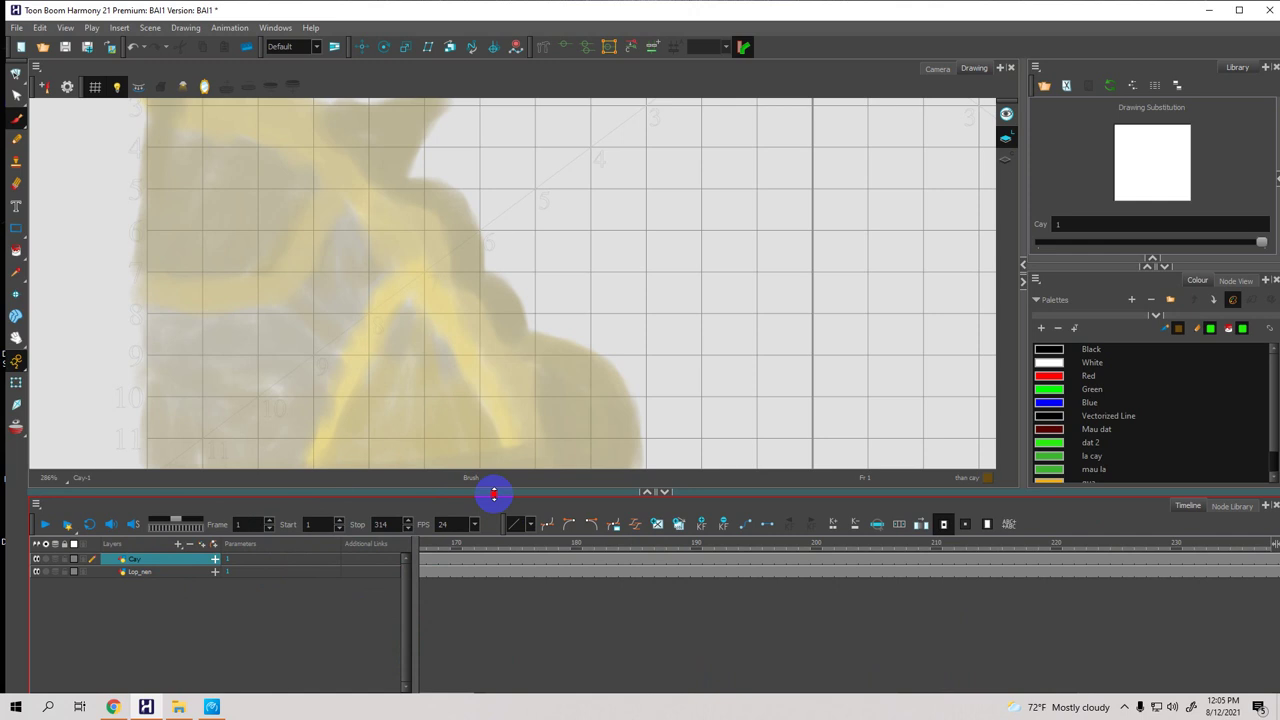
{"action": "left_click_drag", "start_coordinate": [494, 494], "coordinate": [517, 364]}
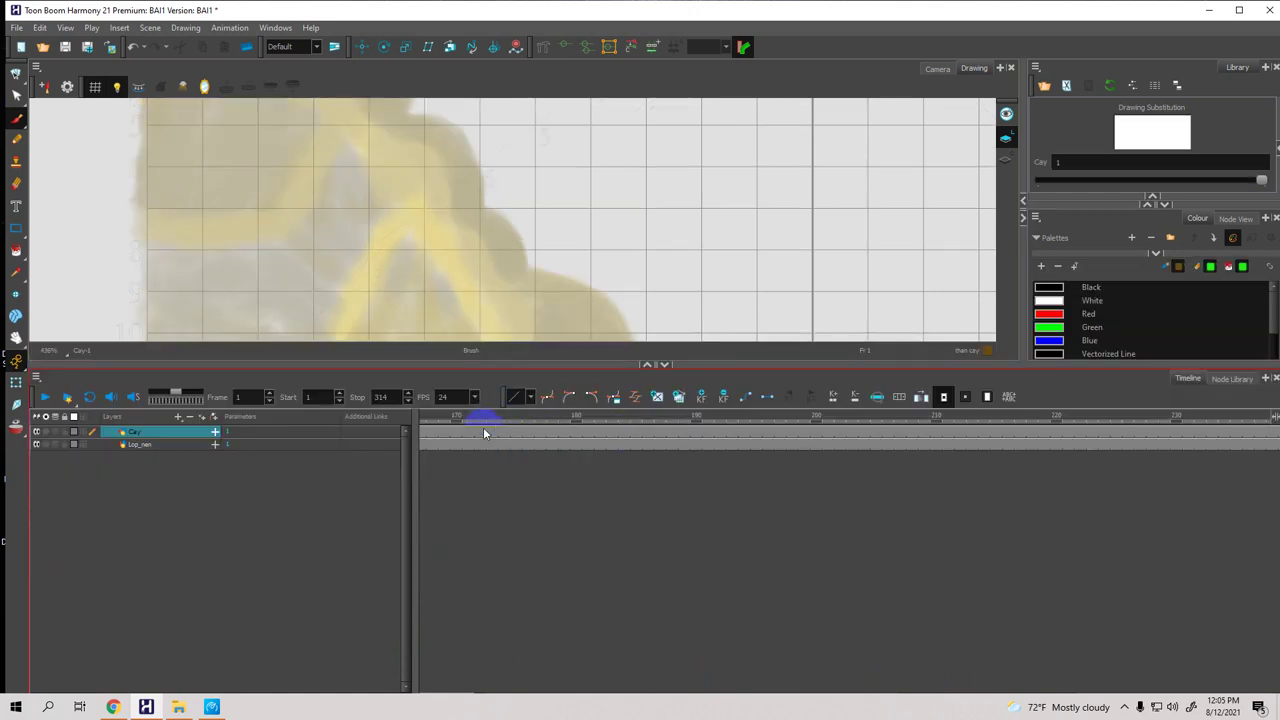
{"action": "left_click_drag", "start_coordinate": [492, 420], "coordinate": [223, 423]}
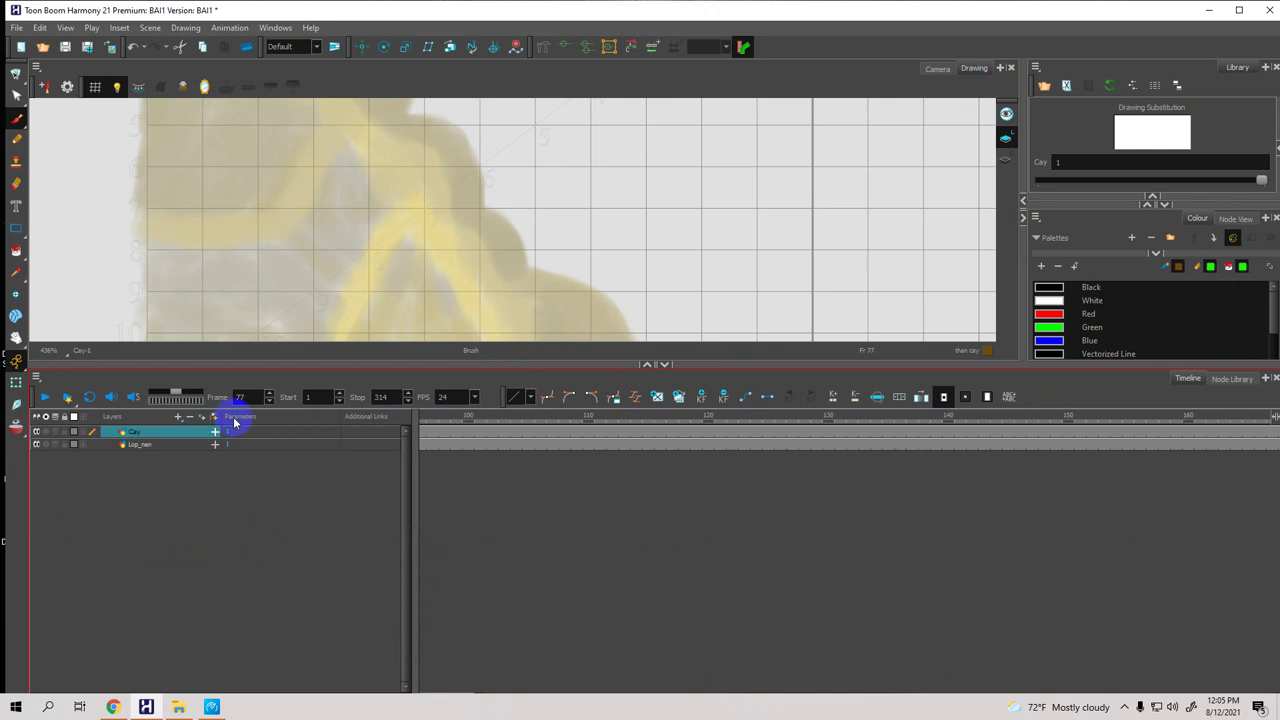
{"action": "left_click", "coordinate": [252, 397]}
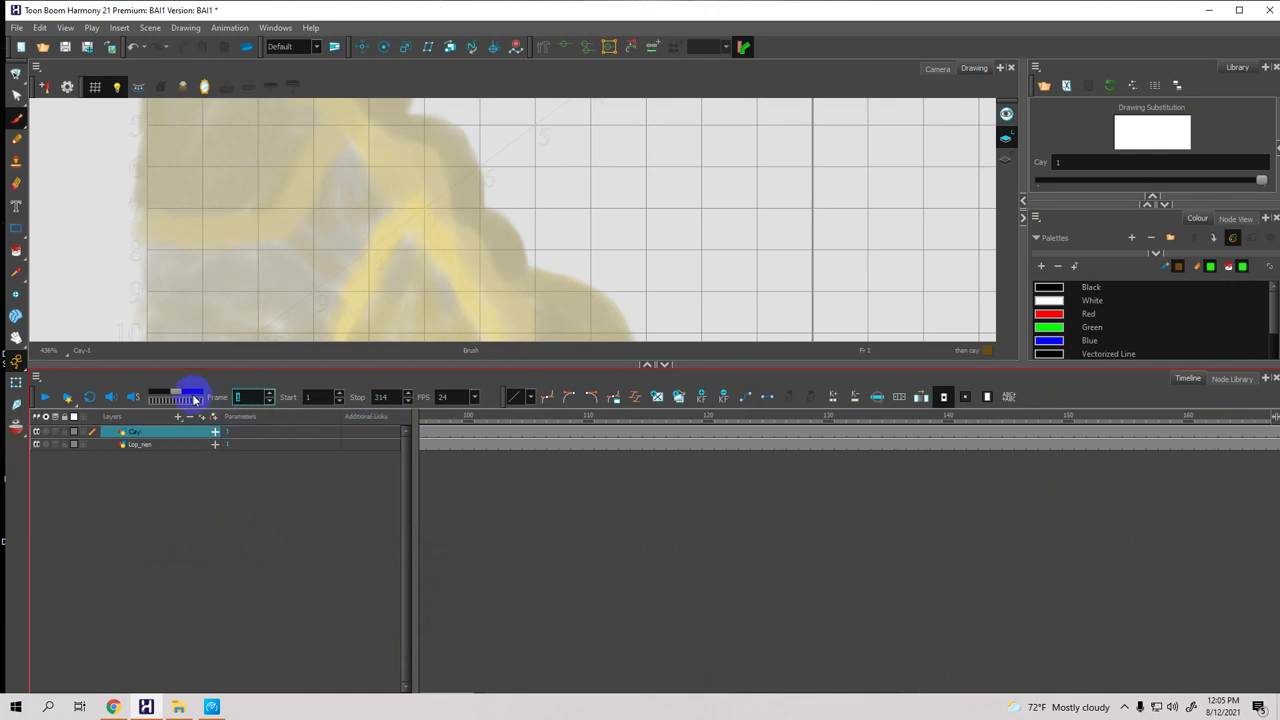
{"action": "left_click", "coordinate": [477, 416]}
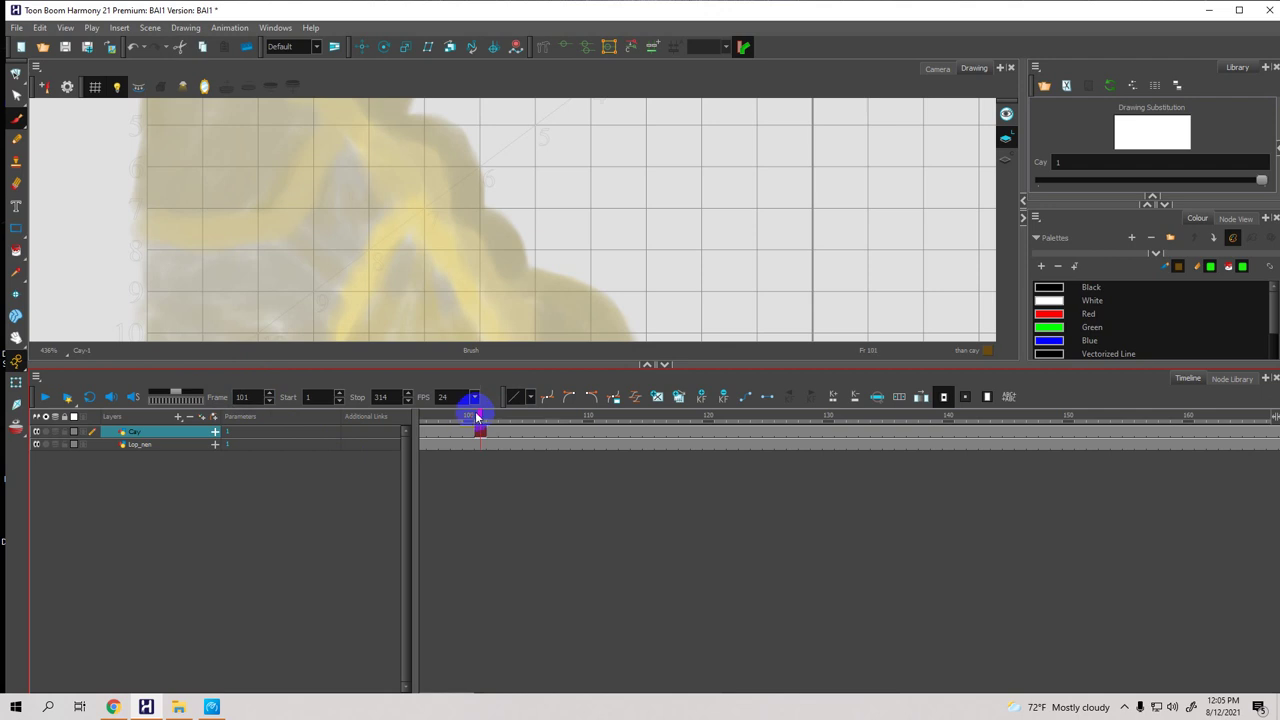
{"action": "left_click_drag", "start_coordinate": [479, 416], "coordinate": [345, 422]}
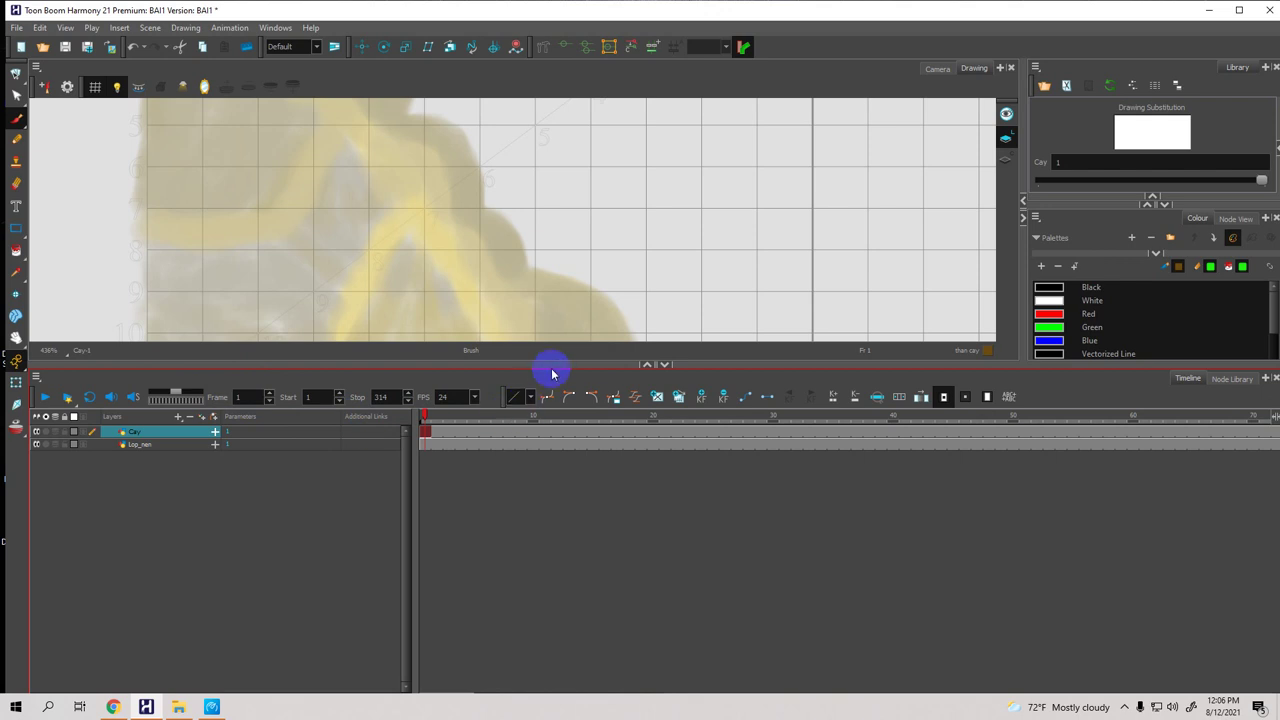
Select frame 1 of the Cay layer, widen its timeline cells and give the drawing view more height
{"action": "left_click", "coordinate": [428, 431]}
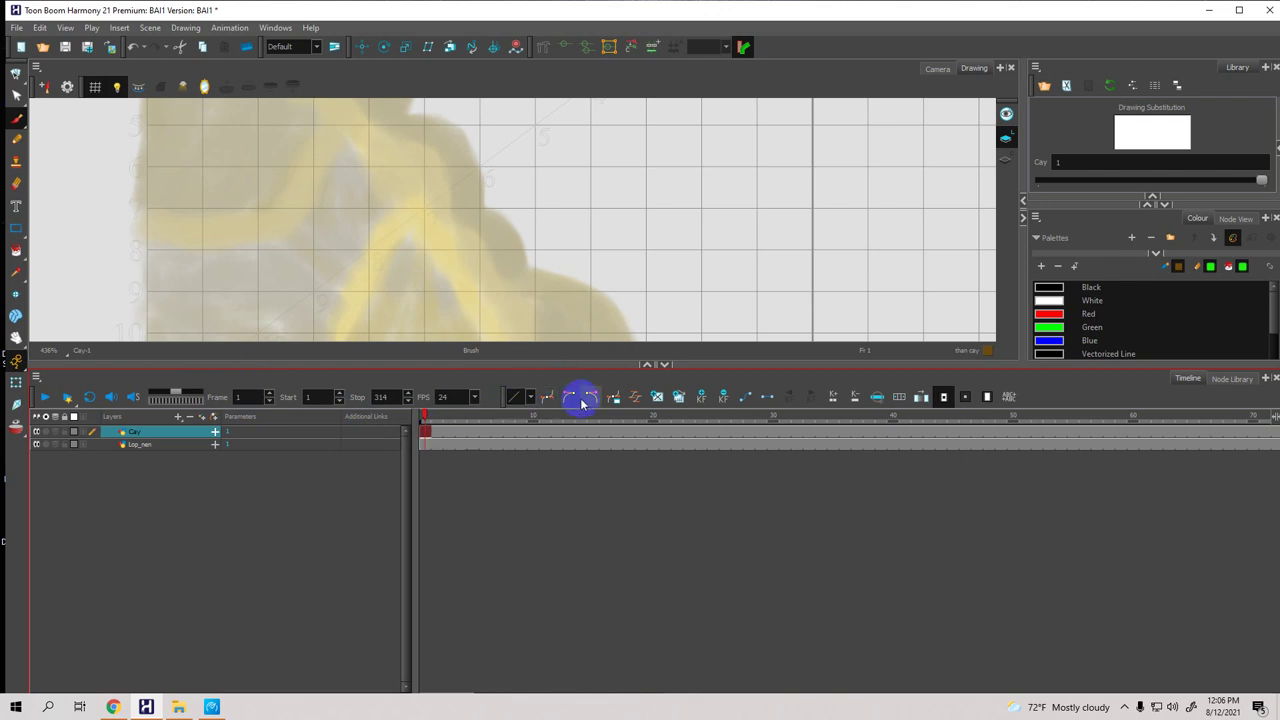
{"action": "left_click_drag", "start_coordinate": [596, 367], "coordinate": [595, 489]}
{"action": "left_click", "coordinate": [428, 556]}
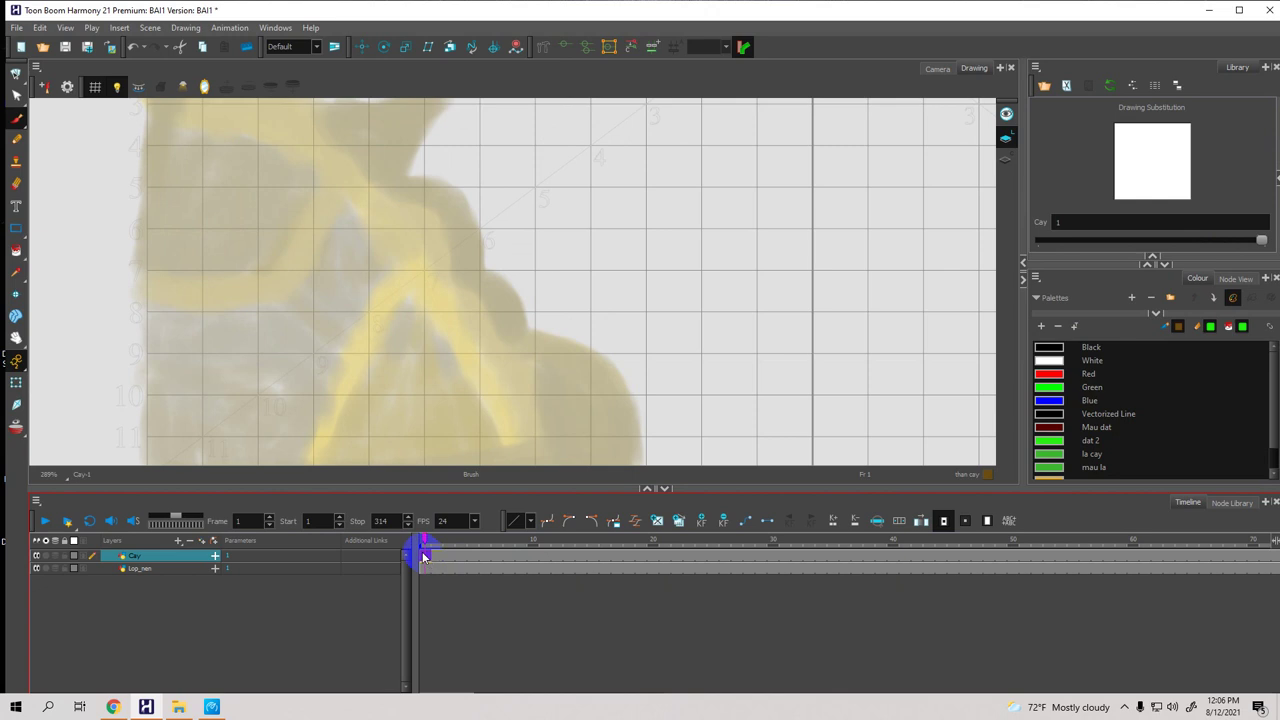
{"action": "scroll", "coordinate": [462, 568], "scroll_direction": "up", "scroll_amount": 2}
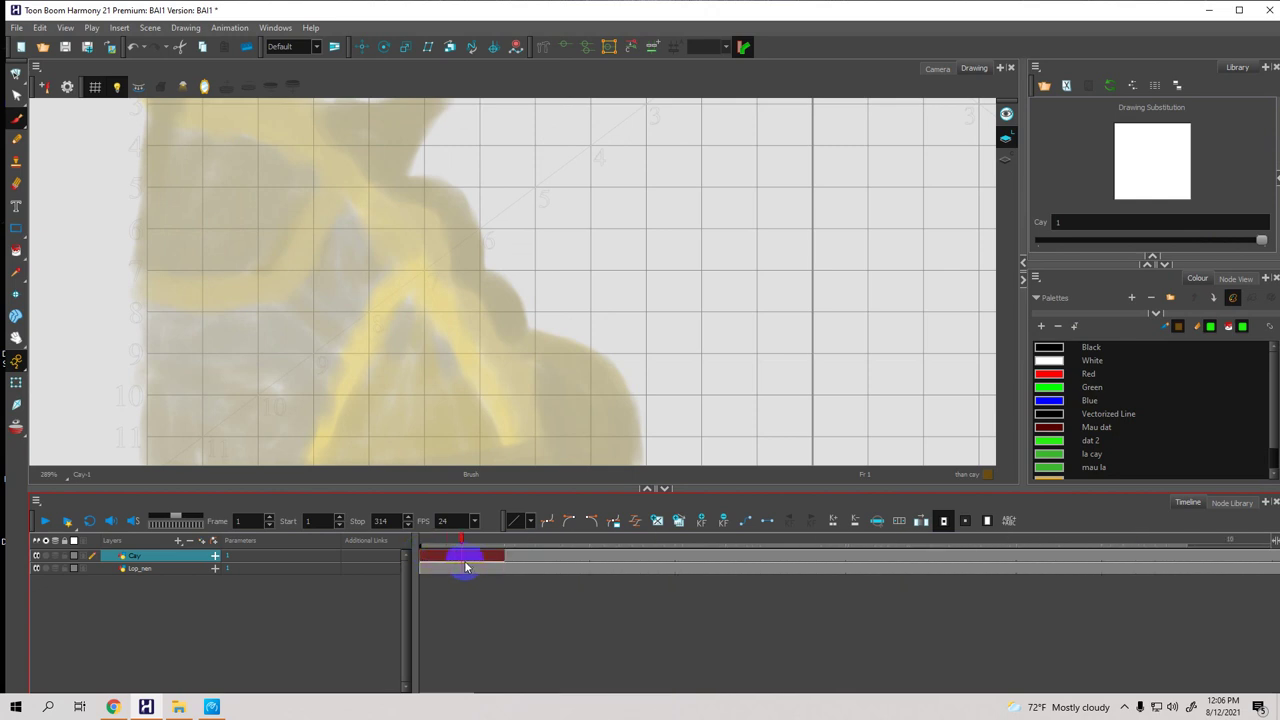
{"action": "scroll", "coordinate": [473, 567], "scroll_direction": "down", "scroll_amount": 4}
{"action": "scroll", "coordinate": [445, 567], "scroll_direction": "up", "scroll_amount": 2}
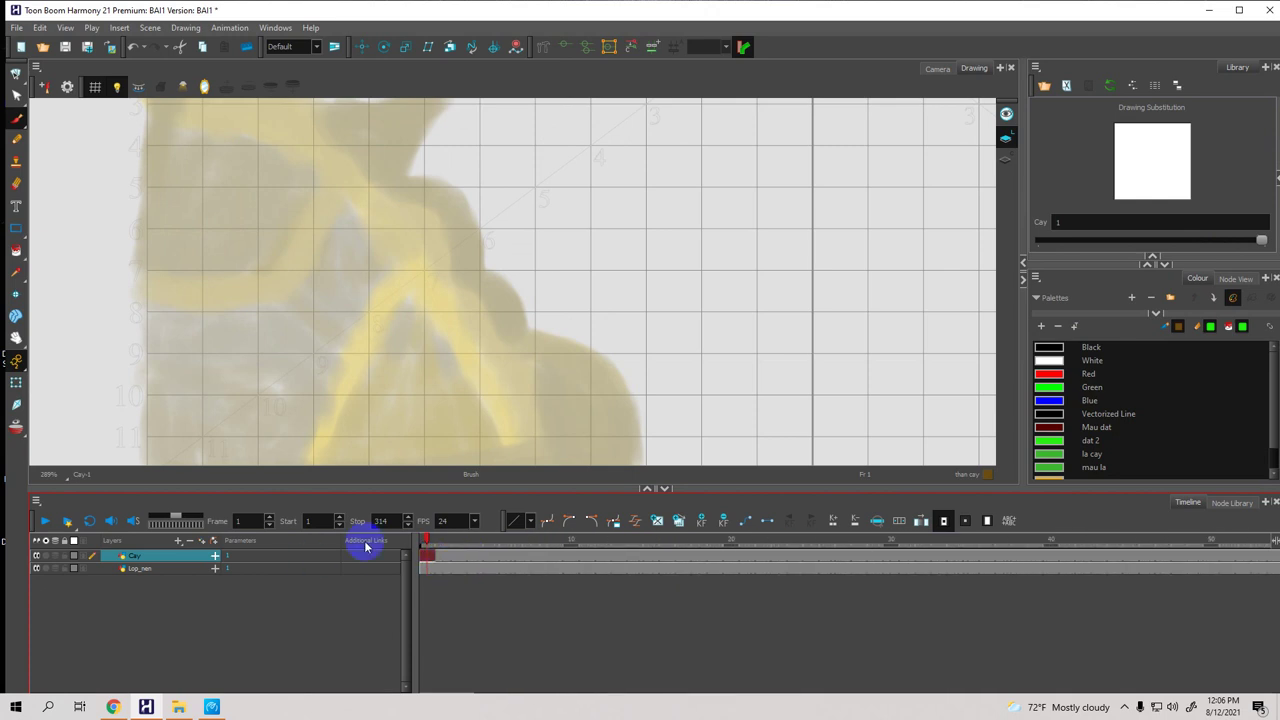
{"action": "left_click_drag", "start_coordinate": [493, 487], "coordinate": [493, 519]}
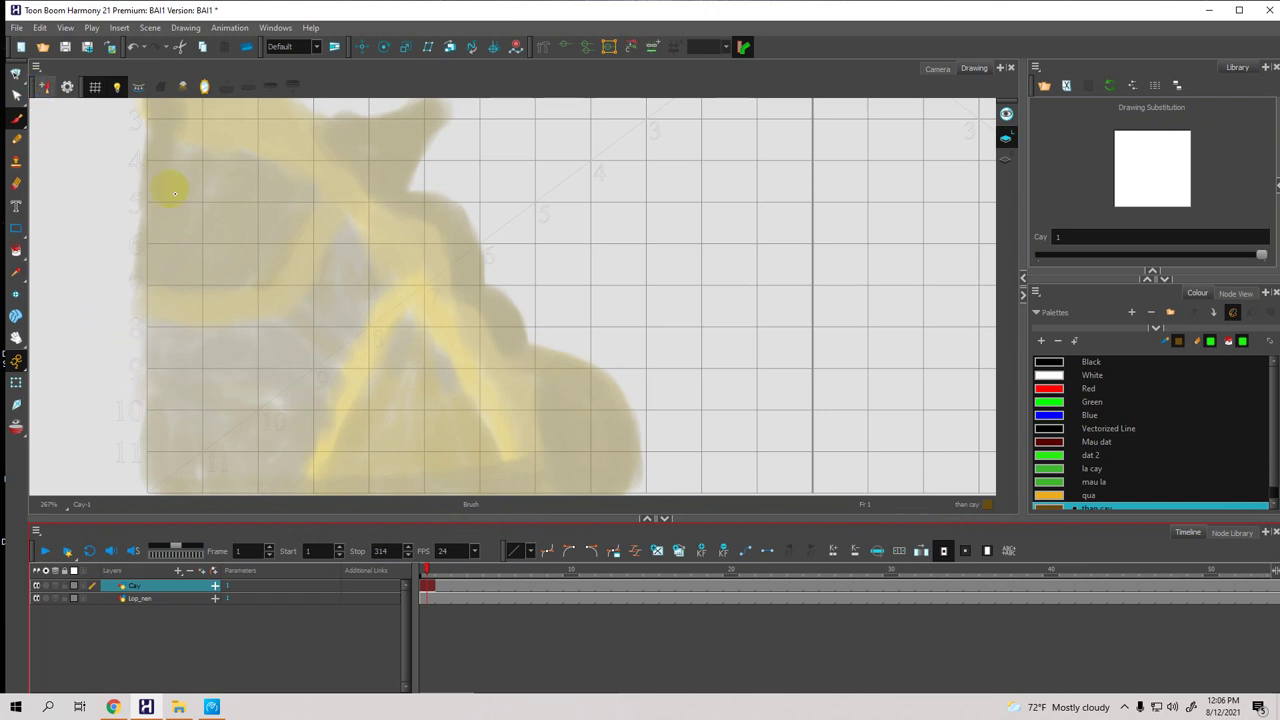
Brush the two long sides of a tree trunk above the hill in the "than cay" colour on the Cay layer
{"action": "scroll", "coordinate": [386, 337], "scroll_direction": "down", "scroll_amount": 1}
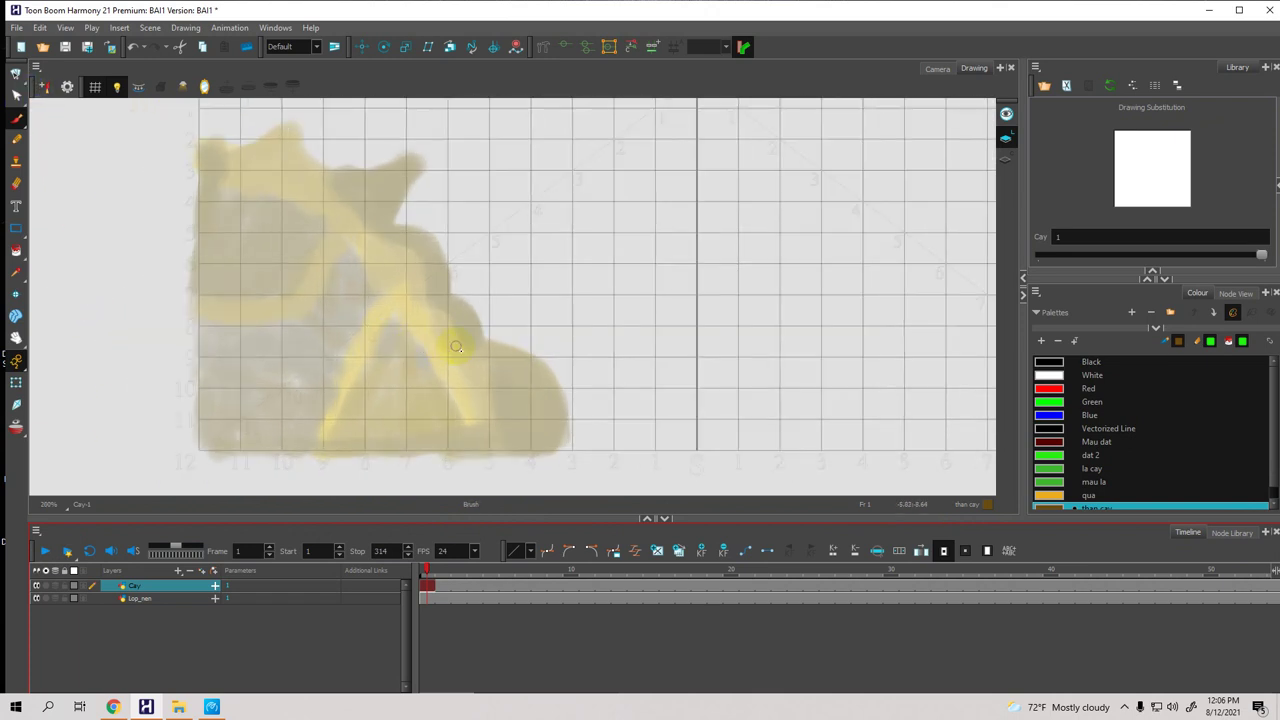
{"action": "scroll", "coordinate": [456, 347], "scroll_direction": "up", "scroll_amount": 1}
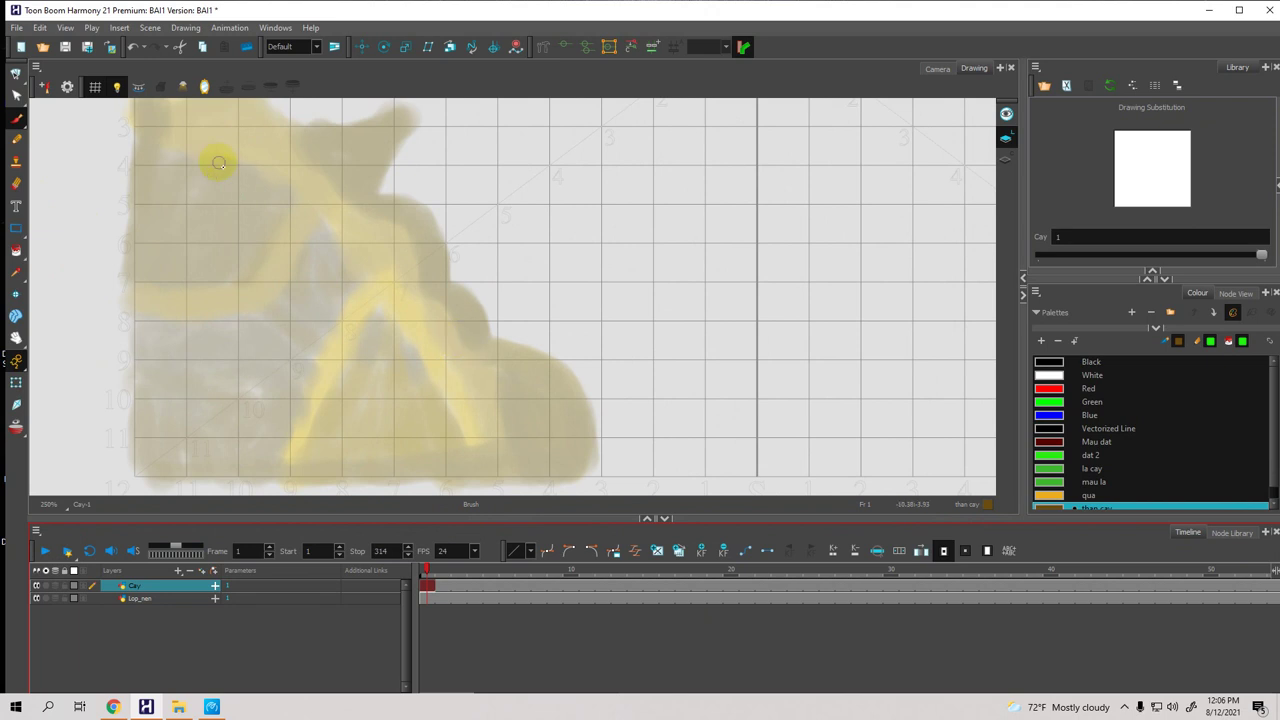
{"action": "left_click", "coordinate": [16, 120]}
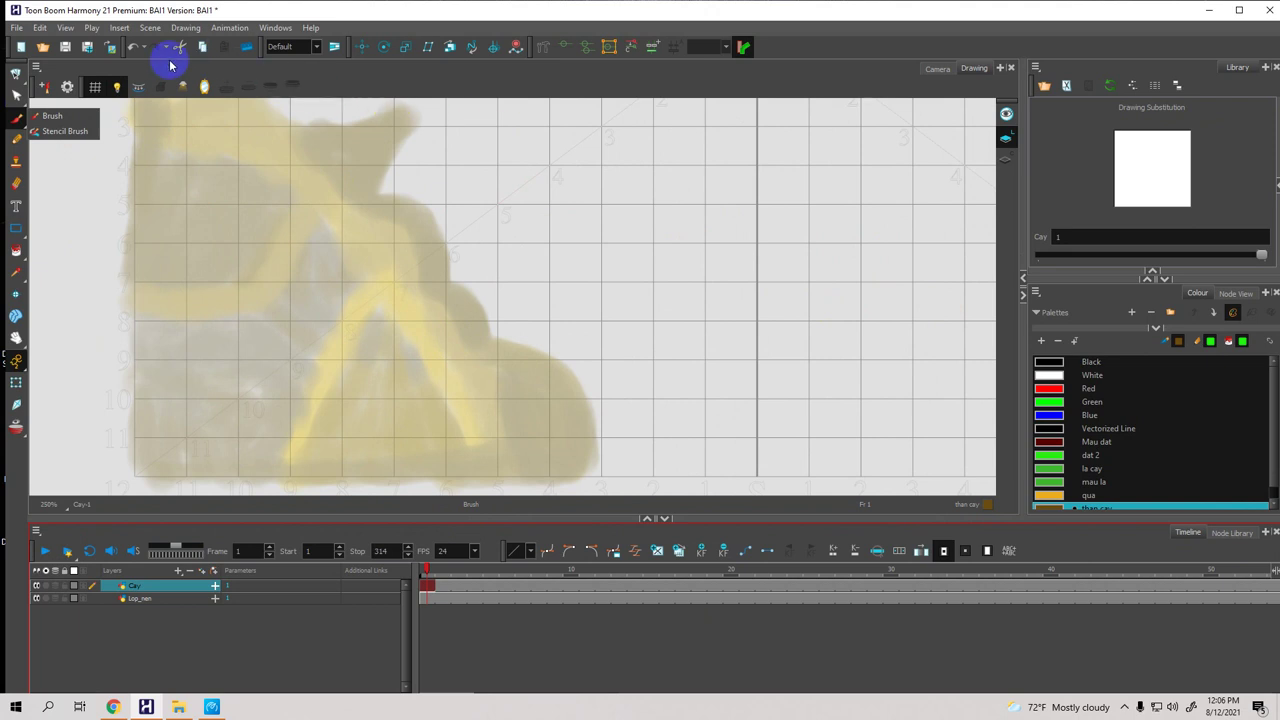
{"action": "mouse_move", "coordinate": [401, 220]}
{"action": "left_mouse_down"}
{"action": "mouse_move", "coordinate": [438, 240]}
{"action": "mouse_move", "coordinate": [449, 274]}
{"action": "mouse_move", "coordinate": [437, 271]}
{"action": "mouse_move", "coordinate": [492, 259]}
{"action": "mouse_move", "coordinate": [486, 177]}
{"action": "mouse_move", "coordinate": [491, 194]}
{"action": "left_mouse_up"}
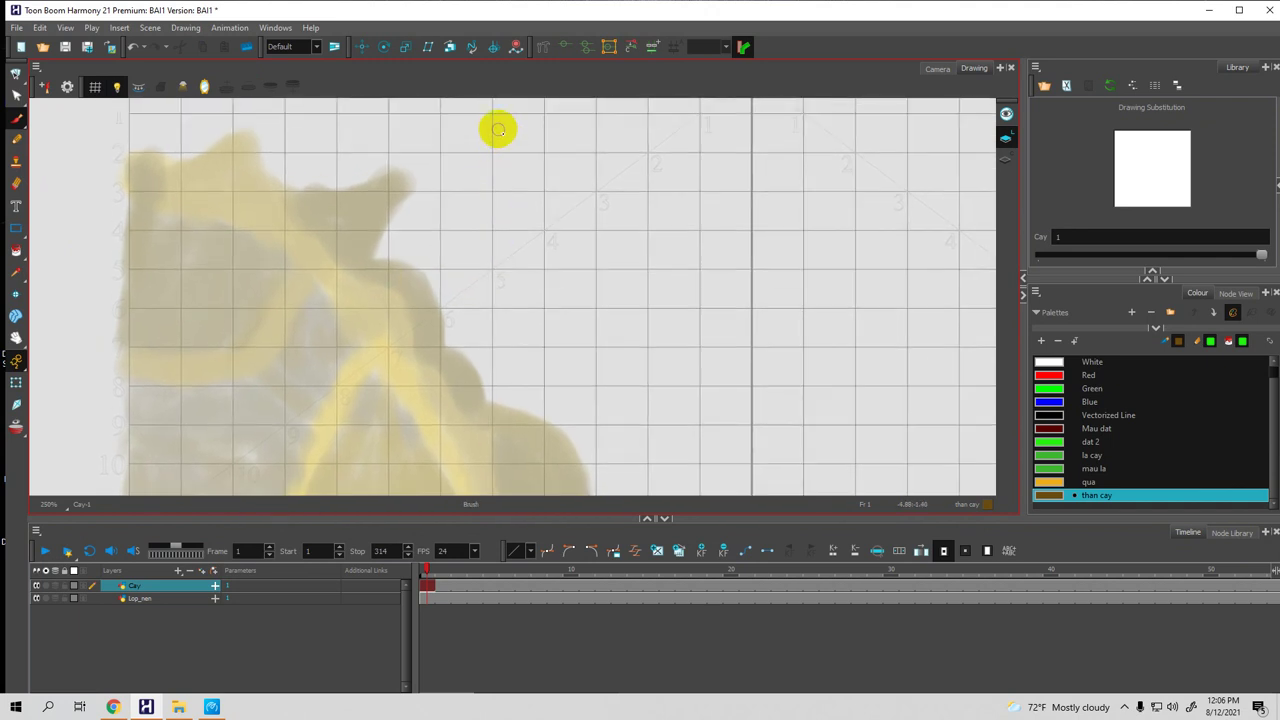
{"action": "mouse_move", "coordinate": [495, 133]}
{"action": "left_mouse_down"}
{"action": "mouse_move", "coordinate": [480, 214]}
{"action": "mouse_move", "coordinate": [405, 336]}
{"action": "left_mouse_up"}
{"action": "mouse_move", "coordinate": [440, 320]}
{"action": "left_mouse_down"}
{"action": "mouse_move", "coordinate": [476, 312]}
{"action": "mouse_move", "coordinate": [464, 272]}
{"action": "mouse_move", "coordinate": [478, 176]}
{"action": "mouse_move", "coordinate": [472, 362]}
{"action": "mouse_move", "coordinate": [492, 459]}
{"action": "left_mouse_up"}
Draw the pointed zigzag roots along the trunk's base, joining its left side to its right side
{"action": "left_click_drag", "start_coordinate": [437, 389], "coordinate": [447, 356]}
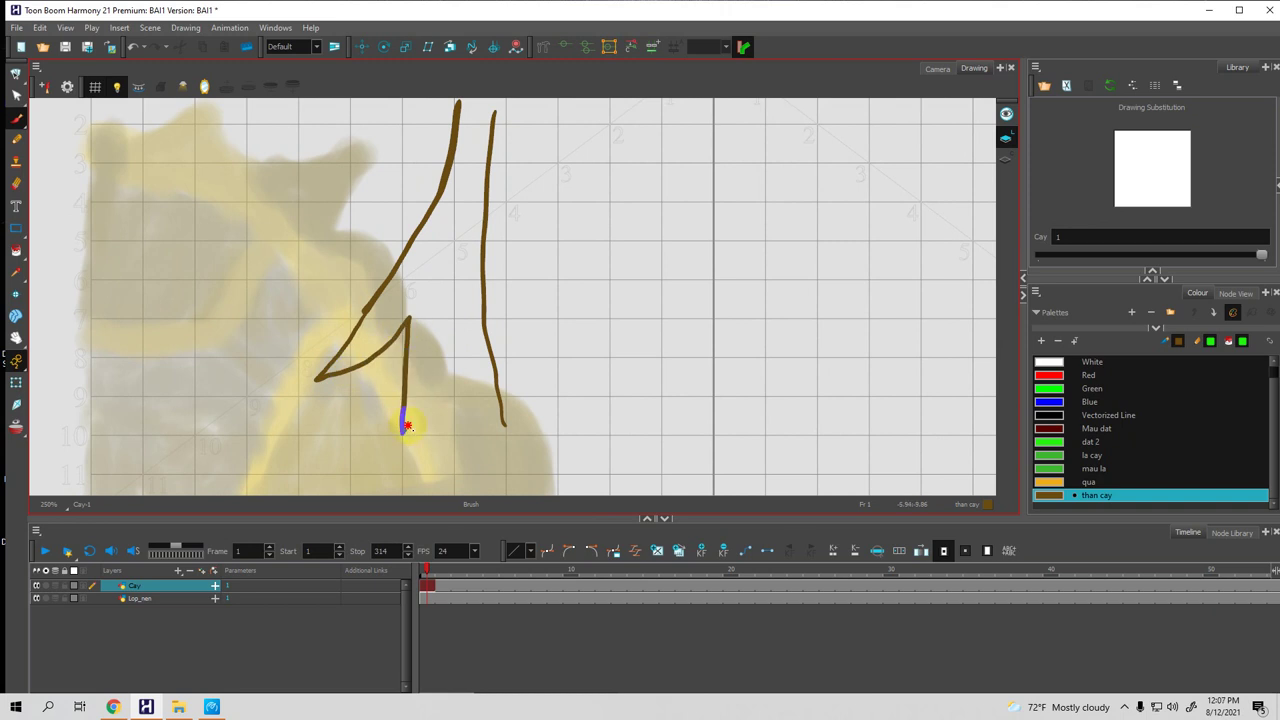
{"action": "left_click_drag", "start_coordinate": [443, 368], "coordinate": [455, 391]}
{"action": "mouse_move", "coordinate": [468, 441]}
{"action": "left_mouse_down"}
{"action": "mouse_move", "coordinate": [477, 409]}
{"action": "mouse_move", "coordinate": [452, 317]}
{"action": "left_mouse_up"}
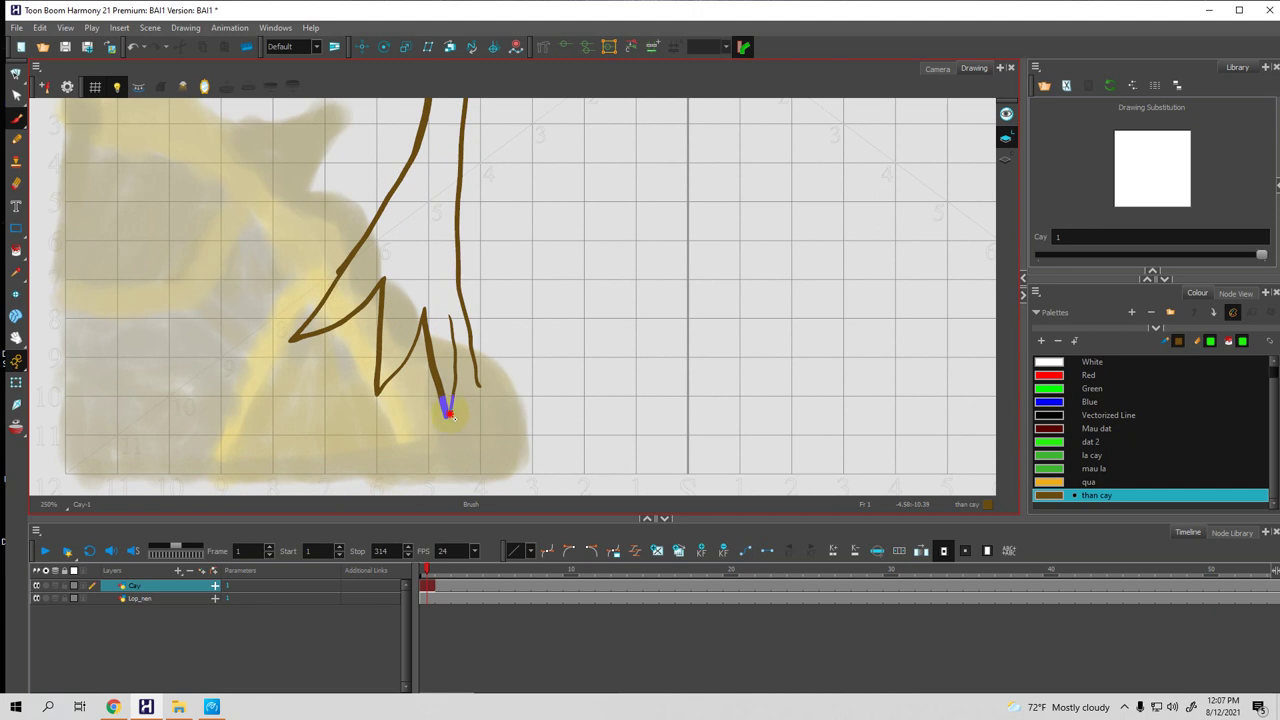
{"action": "left_click_drag", "start_coordinate": [457, 377], "coordinate": [456, 382]}
{"action": "left_click_drag", "start_coordinate": [450, 320], "coordinate": [448, 313]}
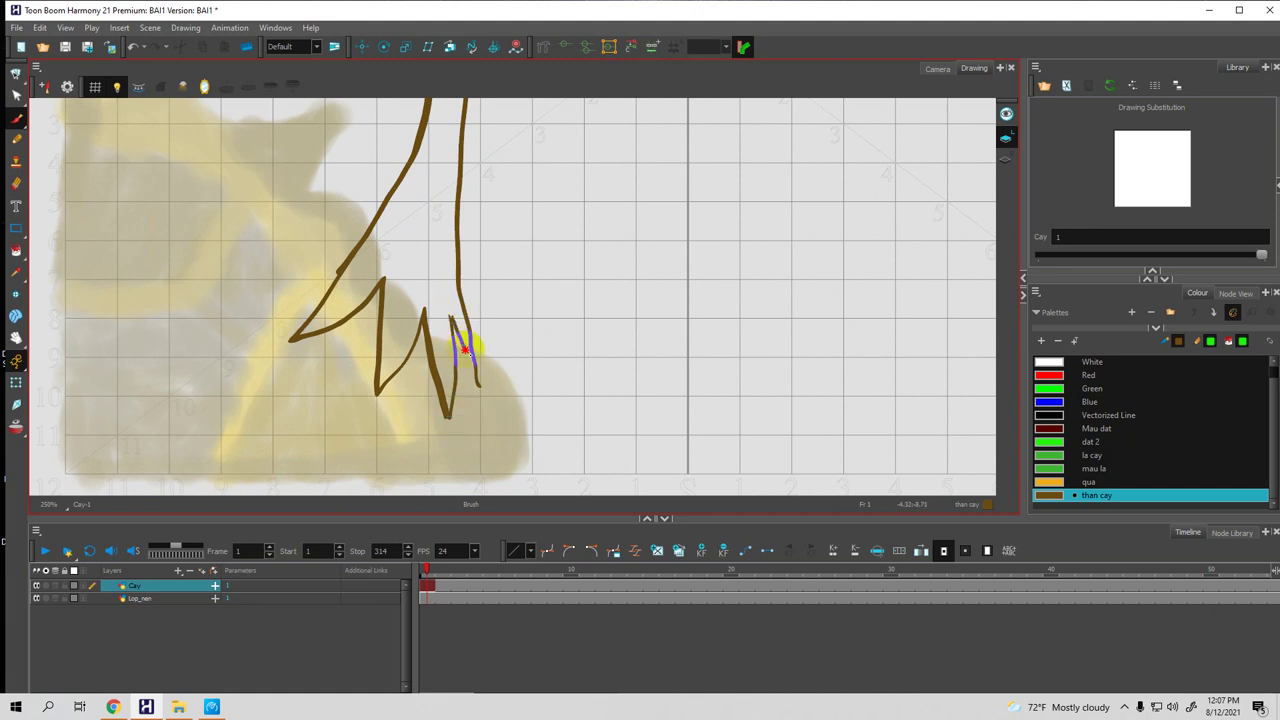
{"action": "left_click_drag", "start_coordinate": [479, 386], "coordinate": [481, 389]}
{"action": "left_click_drag", "start_coordinate": [466, 334], "coordinate": [448, 316]}
Brush the trunk's inner line and the two sides of a forked branch rising to the right in the "than cay" colour
{"action": "scroll", "coordinate": [440, 290], "scroll_direction": "up", "scroll_amount": 5}
{"action": "left_click_drag", "start_coordinate": [449, 251], "coordinate": [429, 385]}
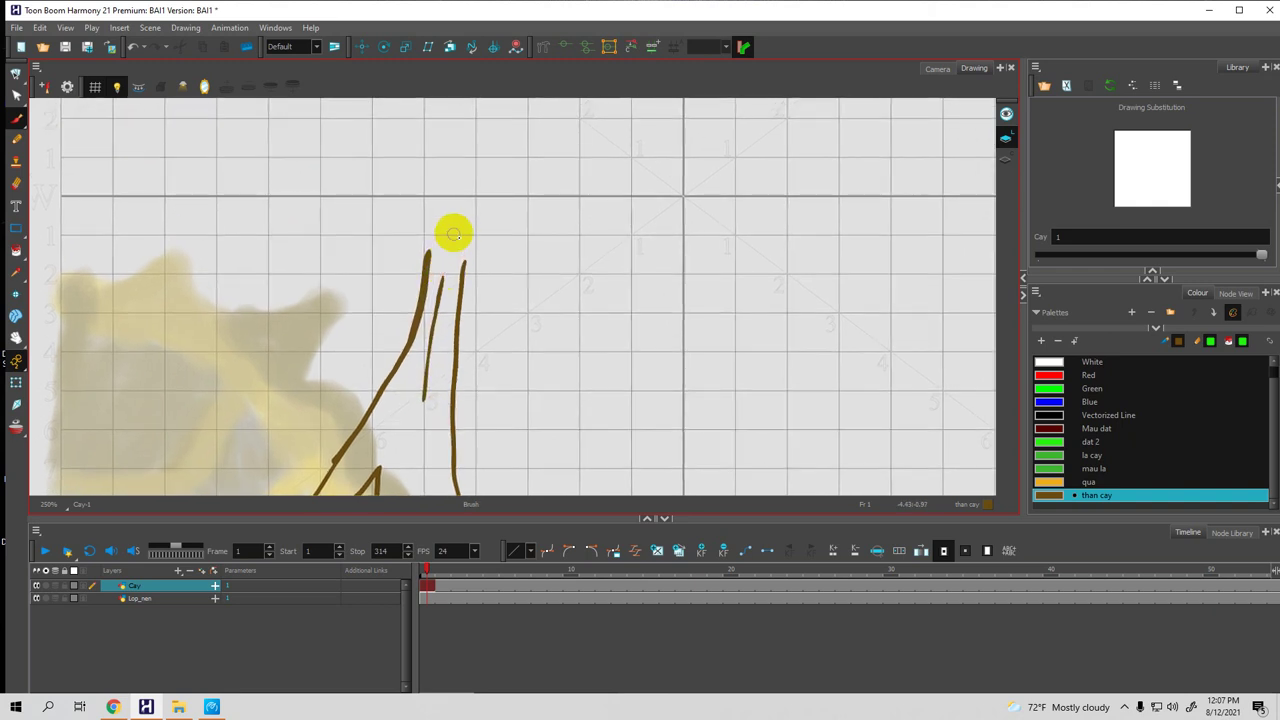
{"action": "left_click_drag", "start_coordinate": [453, 236], "coordinate": [527, 176]}
{"action": "left_click_drag", "start_coordinate": [465, 261], "coordinate": [474, 255]}
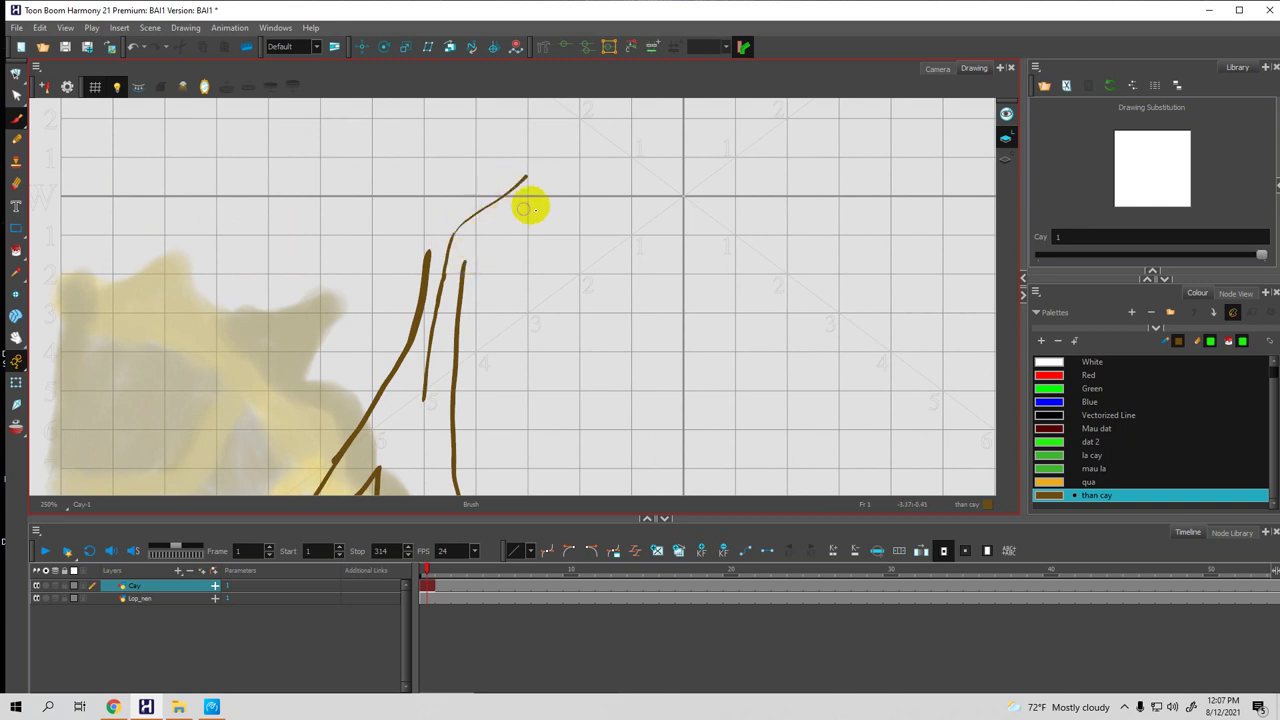
{"action": "left_click_drag", "start_coordinate": [539, 201], "coordinate": [471, 237]}
Draw the left and upright branches at the trunk's top and the dividing lines of the right fork
{"action": "scroll", "coordinate": [471, 237], "scroll_direction": "up", "scroll_amount": 2}
{"action": "scroll", "coordinate": [471, 237], "scroll_direction": "left", "scroll_amount": 2}
{"action": "mouse_move", "coordinate": [387, 174]}
{"action": "left_mouse_down"}
{"action": "mouse_move", "coordinate": [416, 189]}
{"action": "mouse_move", "coordinate": [446, 252]}
{"action": "left_mouse_up"}
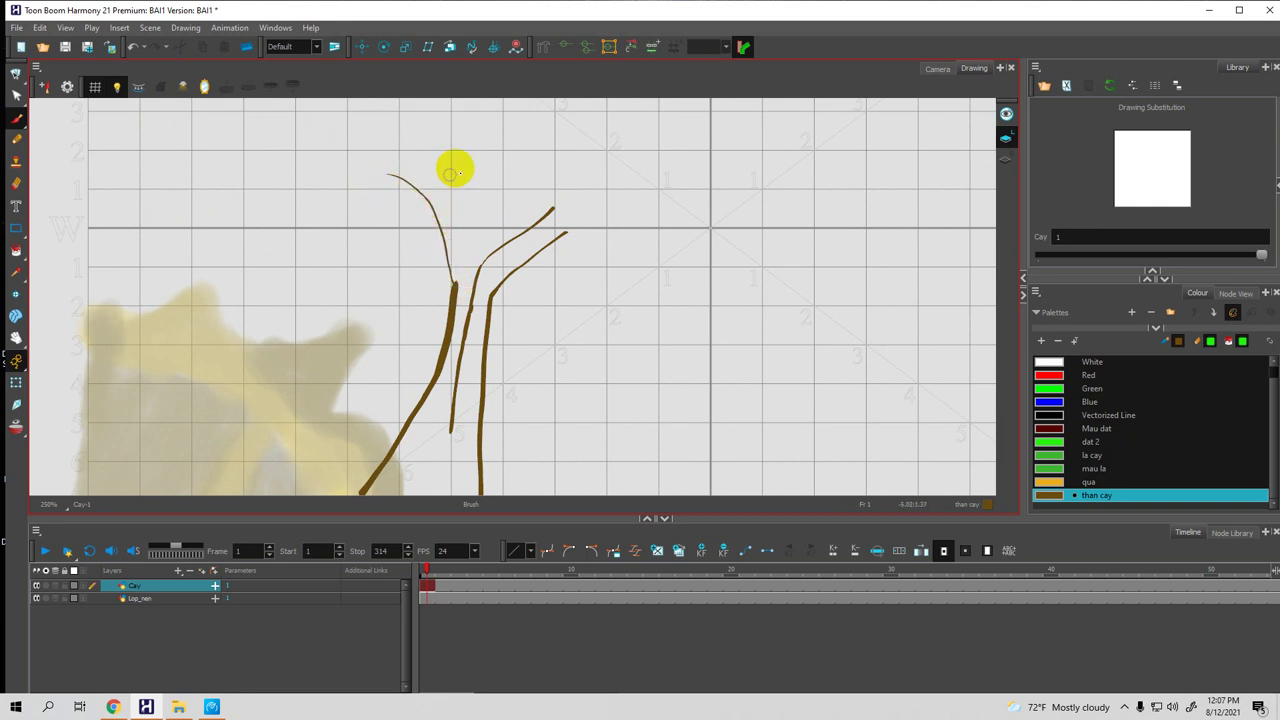
{"action": "mouse_move", "coordinate": [456, 152]}
{"action": "left_mouse_down"}
{"action": "mouse_move", "coordinate": [454, 287]}
{"action": "mouse_move", "coordinate": [451, 257]}
{"action": "left_mouse_up"}
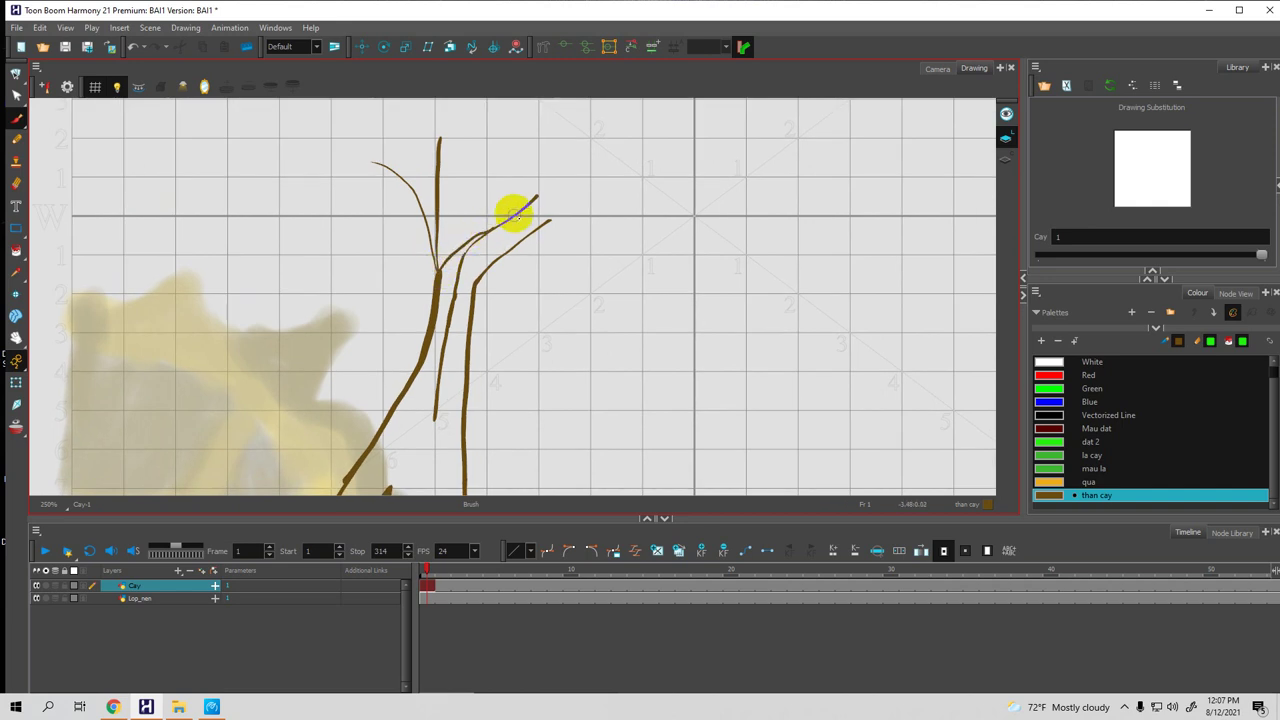
{"action": "mouse_move", "coordinate": [530, 202]}
{"action": "left_mouse_down"}
{"action": "mouse_move", "coordinate": [481, 256]}
{"action": "mouse_move", "coordinate": [548, 220]}
{"action": "mouse_move", "coordinate": [475, 213]}
{"action": "mouse_move", "coordinate": [512, 215]}
{"action": "mouse_move", "coordinate": [474, 182]}
{"action": "mouse_move", "coordinate": [477, 200]}
{"action": "mouse_move", "coordinate": [472, 160]}
{"action": "mouse_move", "coordinate": [472, 286]}
{"action": "left_mouse_up"}
{"action": "mouse_move", "coordinate": [418, 192]}
{"action": "left_mouse_down"}
{"action": "mouse_move", "coordinate": [484, 337]}
{"action": "mouse_move", "coordinate": [484, 292]}
{"action": "mouse_move", "coordinate": [475, 314]}
{"action": "mouse_move", "coordinate": [467, 285]}
{"action": "mouse_move", "coordinate": [457, 322]}
{"action": "left_mouse_up"}
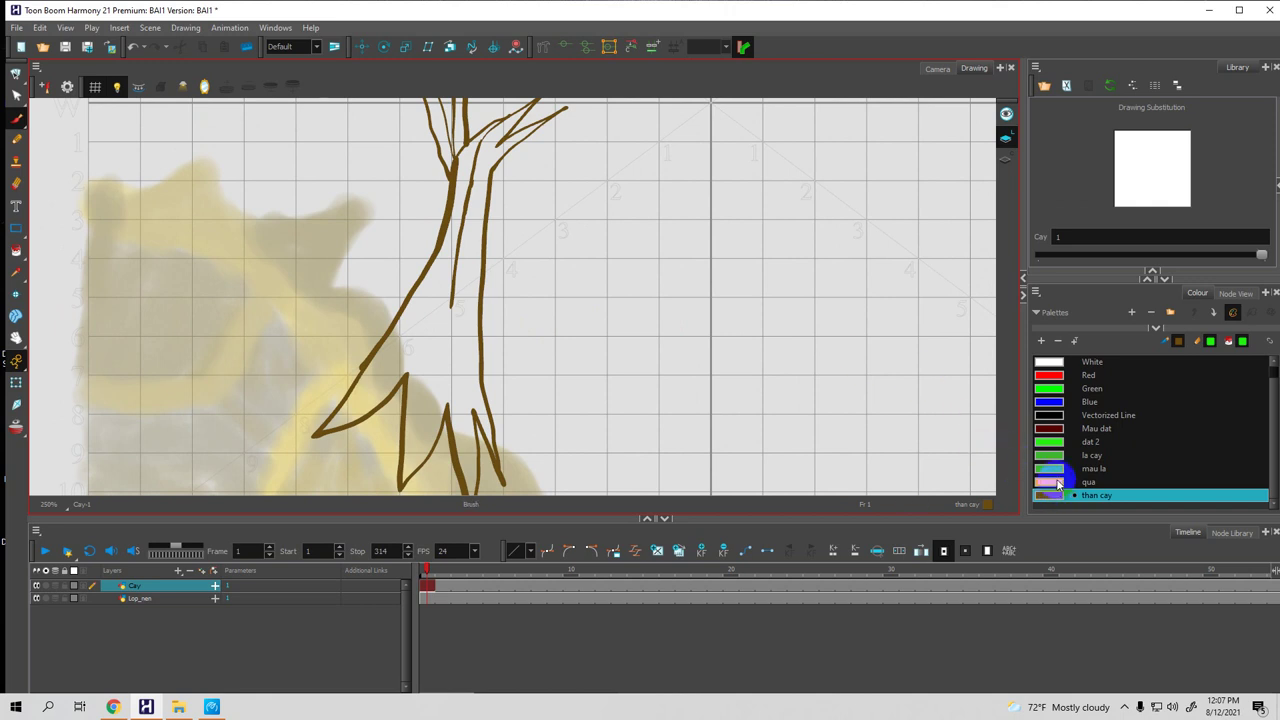
Fill the tree trunk and its right branches with the orange "qua" colour using the Paint tool
{"action": "left_click", "coordinate": [15, 253]}
{"action": "left_click", "coordinate": [412, 338]}
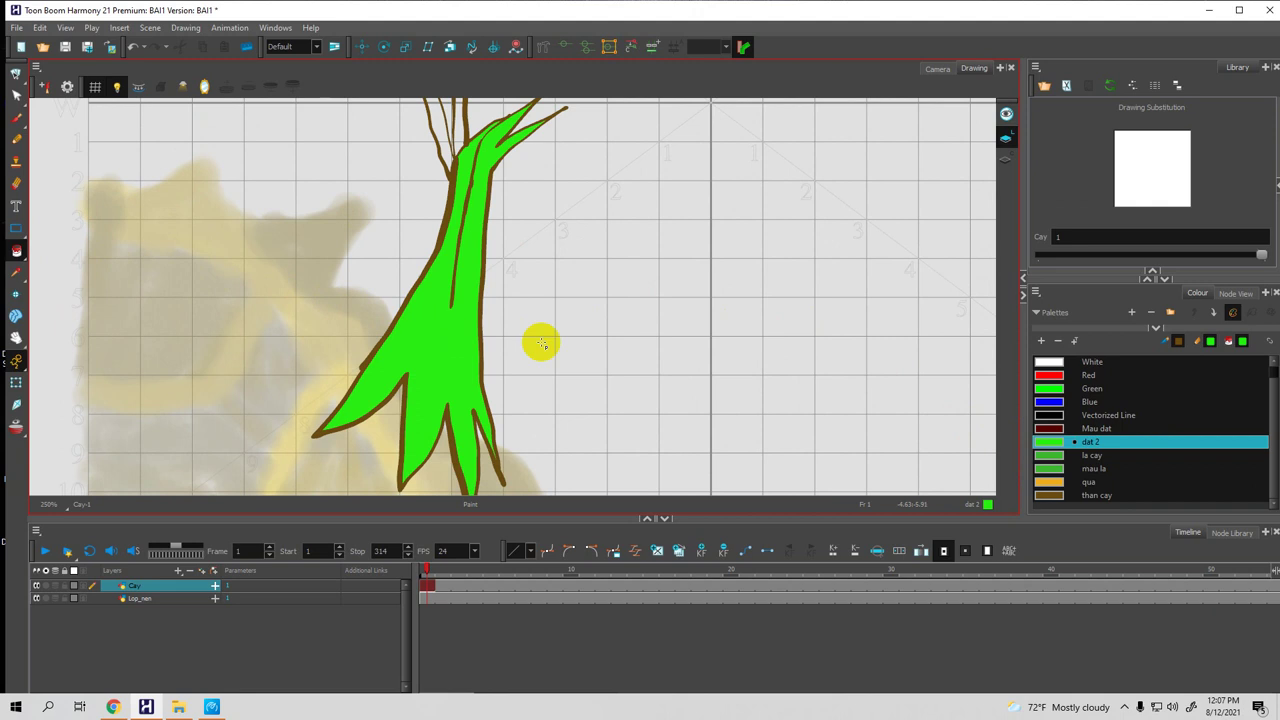
{"action": "left_click", "coordinate": [1052, 489]}
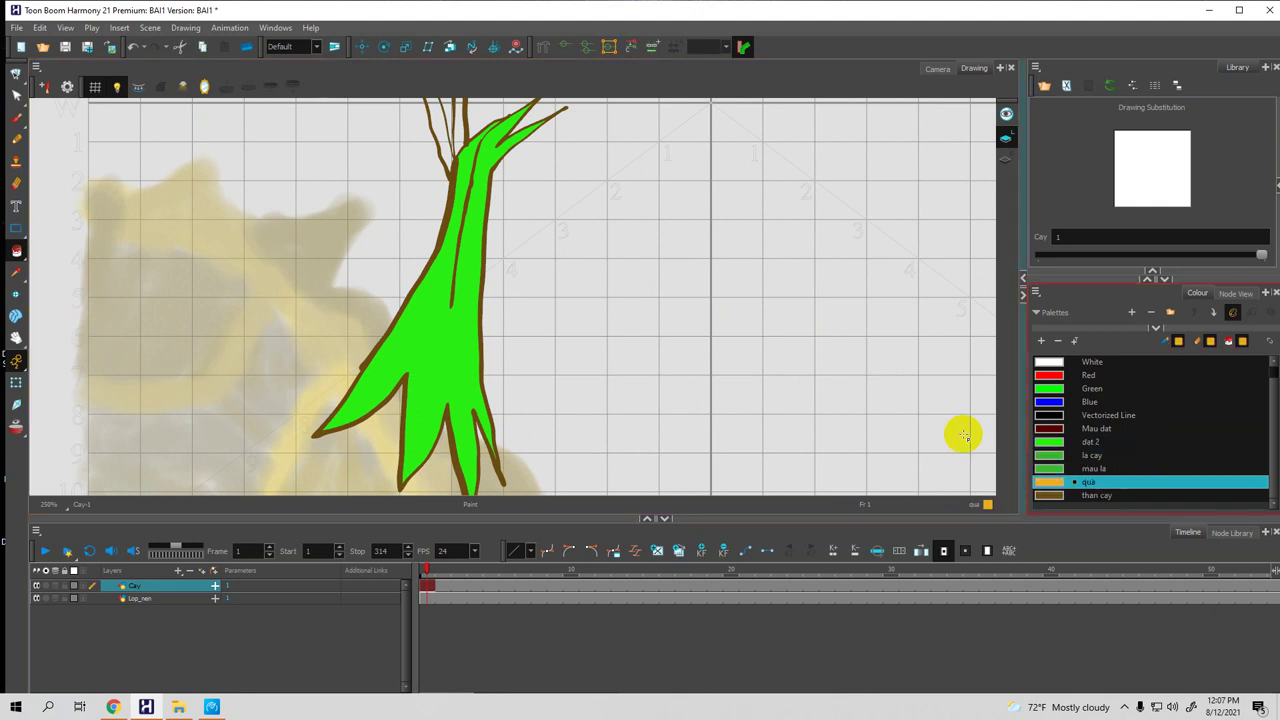
{"action": "left_click", "coordinate": [434, 360]}
{"action": "left_click_drag", "start_coordinate": [434, 360], "coordinate": [455, 360]}
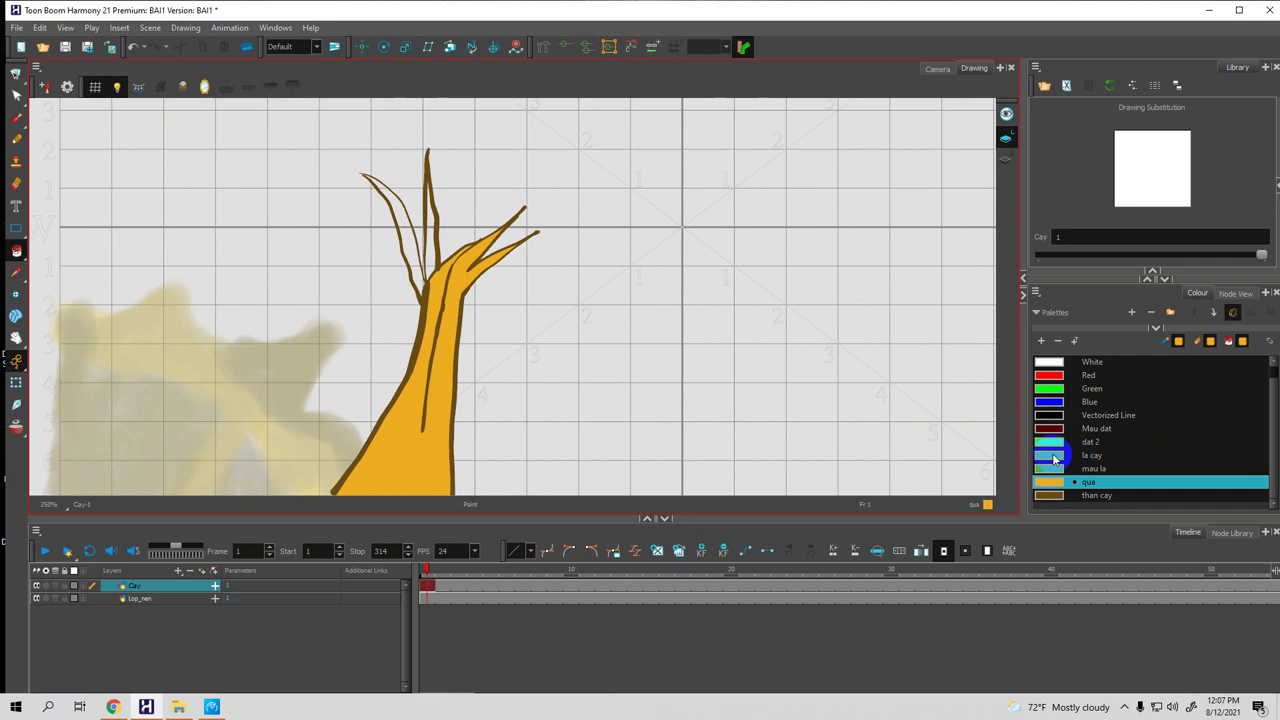
Brush a wavy outer foliage outline and a smaller wavy one inside it around the branches in the "la cay" colour
{"action": "left_click", "coordinate": [1048, 460]}
{"action": "mouse_move", "coordinate": [537, 217]}
{"action": "left_mouse_down"}
{"action": "mouse_move", "coordinate": [545, 250]}
{"action": "mouse_move", "coordinate": [526, 217]}
{"action": "left_mouse_up"}
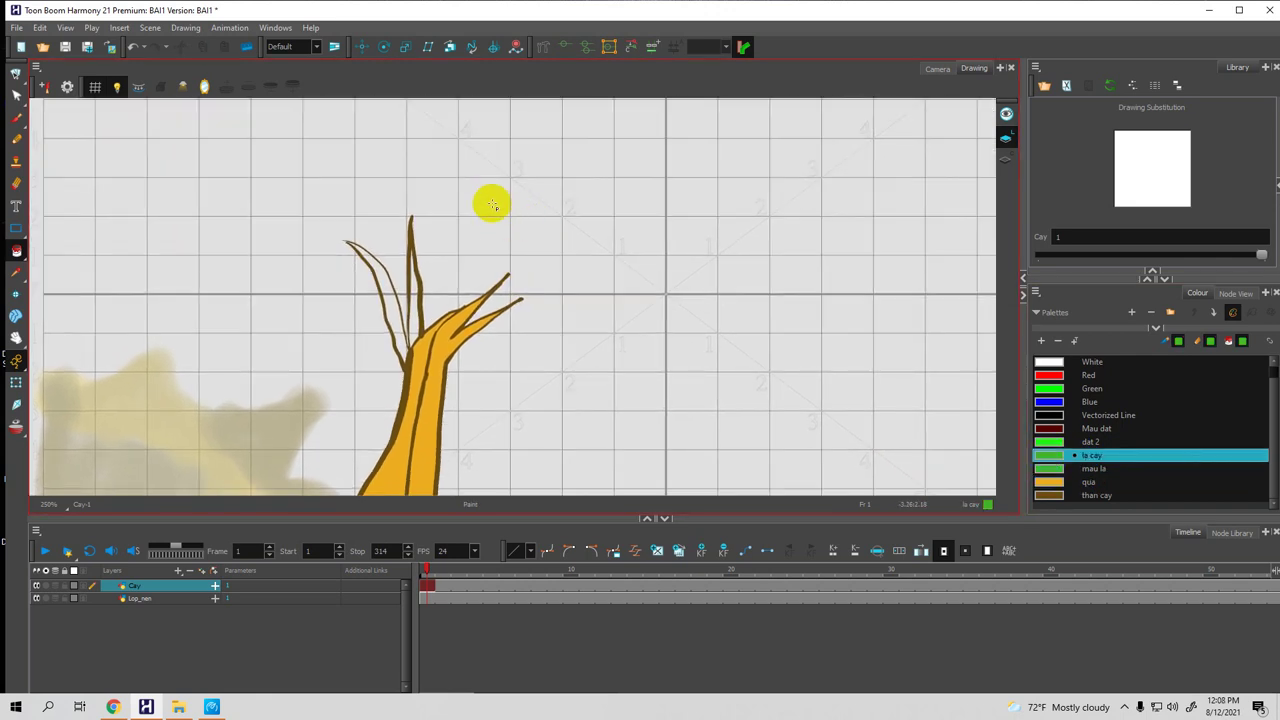
{"action": "left_click", "coordinate": [16, 118]}
{"action": "mouse_move", "coordinate": [466, 217]}
{"action": "left_mouse_down"}
{"action": "mouse_move", "coordinate": [492, 192]}
{"action": "mouse_move", "coordinate": [513, 230]}
{"action": "mouse_move", "coordinate": [539, 226]}
{"action": "mouse_move", "coordinate": [561, 249]}
{"action": "mouse_move", "coordinate": [541, 328]}
{"action": "mouse_move", "coordinate": [515, 347]}
{"action": "mouse_move", "coordinate": [465, 332]}
{"action": "mouse_move", "coordinate": [471, 388]}
{"action": "mouse_move", "coordinate": [436, 386]}
{"action": "left_mouse_up"}
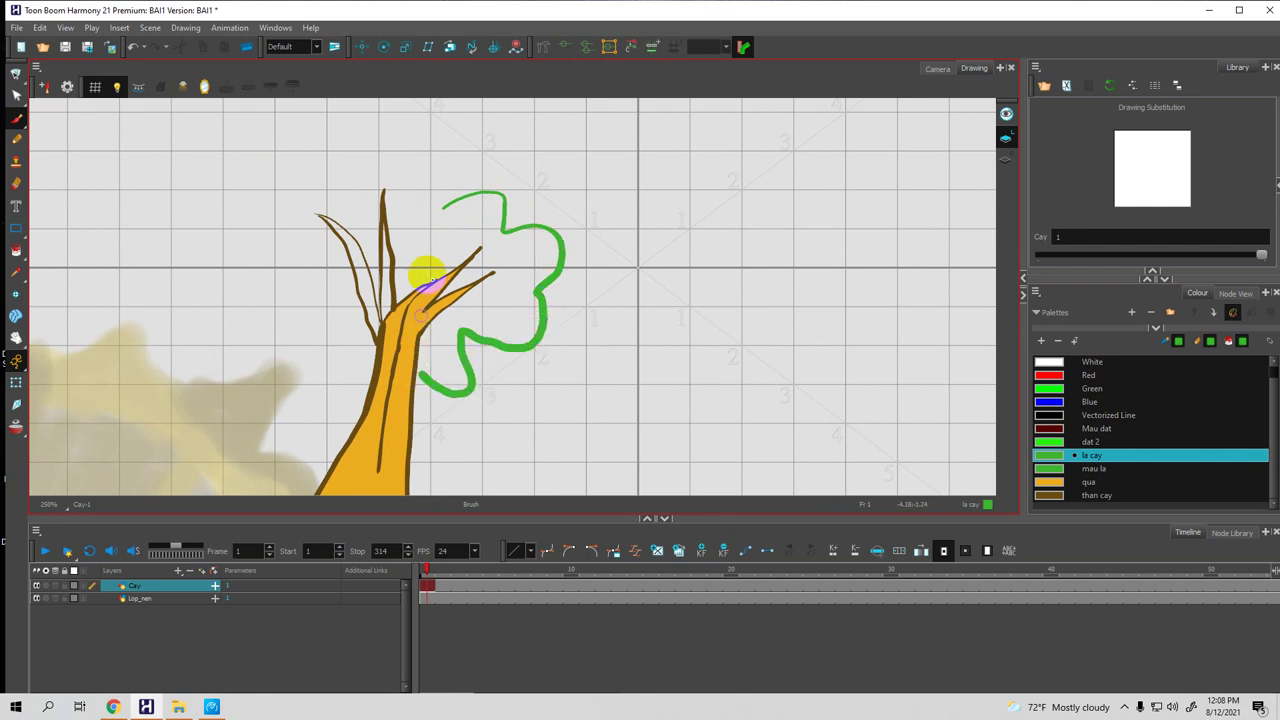
{"action": "mouse_move", "coordinate": [440, 189]}
{"action": "left_mouse_down"}
{"action": "mouse_move", "coordinate": [468, 238]}
{"action": "mouse_move", "coordinate": [461, 253]}
{"action": "mouse_move", "coordinate": [443, 177]}
{"action": "mouse_move", "coordinate": [407, 177]}
{"action": "mouse_move", "coordinate": [383, 211]}
{"action": "mouse_move", "coordinate": [319, 208]}
{"action": "mouse_move", "coordinate": [318, 251]}
{"action": "mouse_move", "coordinate": [293, 281]}
{"action": "mouse_move", "coordinate": [305, 319]}
{"action": "mouse_move", "coordinate": [341, 317]}
{"action": "mouse_move", "coordinate": [319, 371]}
{"action": "mouse_move", "coordinate": [363, 372]}
{"action": "mouse_move", "coordinate": [351, 422]}
{"action": "mouse_move", "coordinate": [406, 389]}
{"action": "mouse_move", "coordinate": [446, 420]}
{"action": "left_mouse_up"}
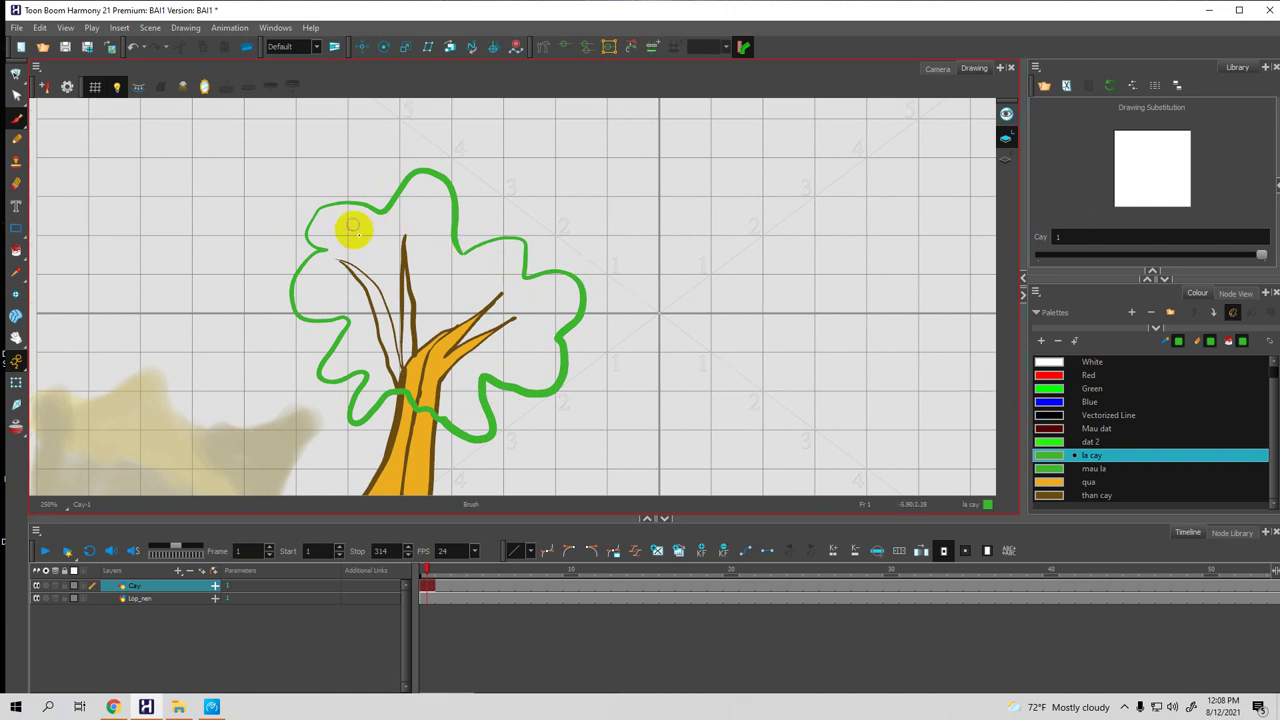
{"action": "mouse_move", "coordinate": [428, 264]}
{"action": "left_mouse_down"}
{"action": "mouse_move", "coordinate": [434, 288]}
{"action": "mouse_move", "coordinate": [506, 274]}
{"action": "mouse_move", "coordinate": [531, 314]}
{"action": "mouse_move", "coordinate": [466, 371]}
{"action": "mouse_move", "coordinate": [452, 391]}
{"action": "mouse_move", "coordinate": [460, 410]}
{"action": "left_mouse_up"}
{"action": "mouse_move", "coordinate": [390, 254]}
{"action": "left_mouse_down"}
{"action": "mouse_move", "coordinate": [429, 262]}
{"action": "mouse_move", "coordinate": [405, 224]}
{"action": "mouse_move", "coordinate": [386, 247]}
{"action": "mouse_move", "coordinate": [390, 278]}
{"action": "mouse_move", "coordinate": [368, 245]}
{"action": "mouse_move", "coordinate": [347, 241]}
{"action": "mouse_move", "coordinate": [321, 283]}
{"action": "mouse_move", "coordinate": [352, 295]}
{"action": "mouse_move", "coordinate": [358, 352]}
{"action": "left_mouse_up"}
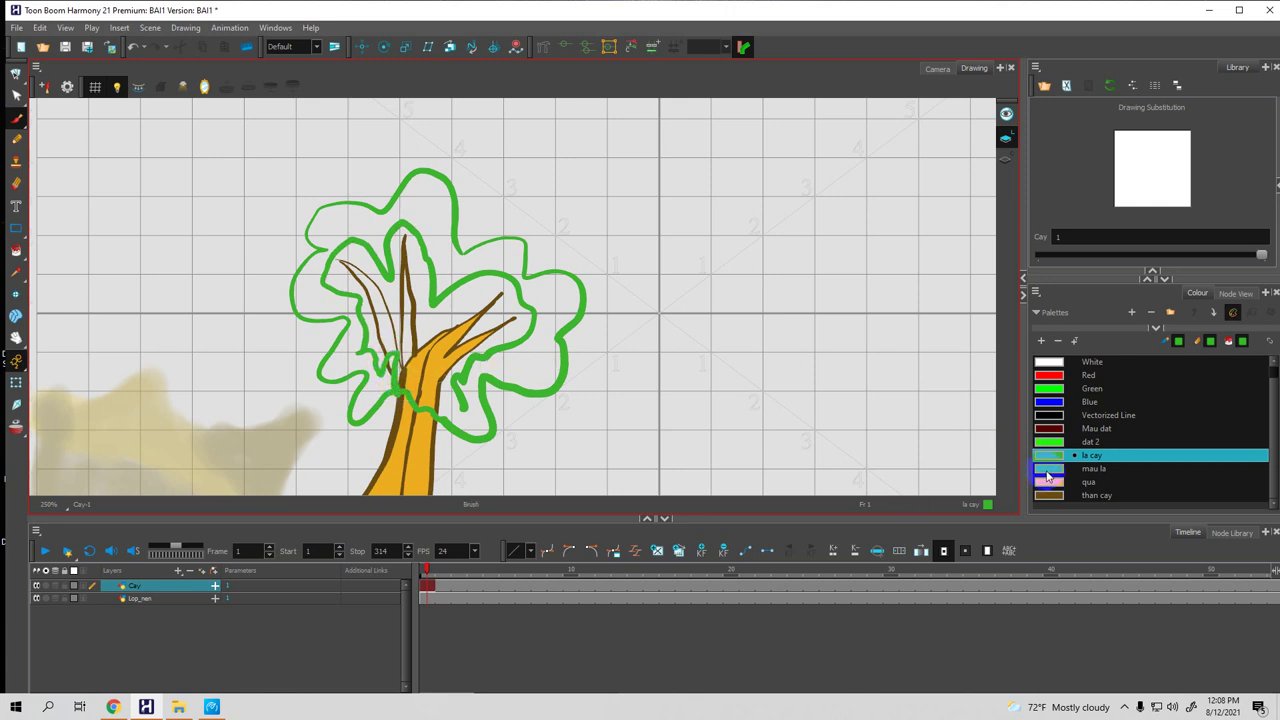
Fill the whole foliage, inside and outside the inner outline, with the bright green "dat 2" colour
{"action": "left_click", "coordinate": [1055, 468]}
{"action": "left_click", "coordinate": [1055, 443]}
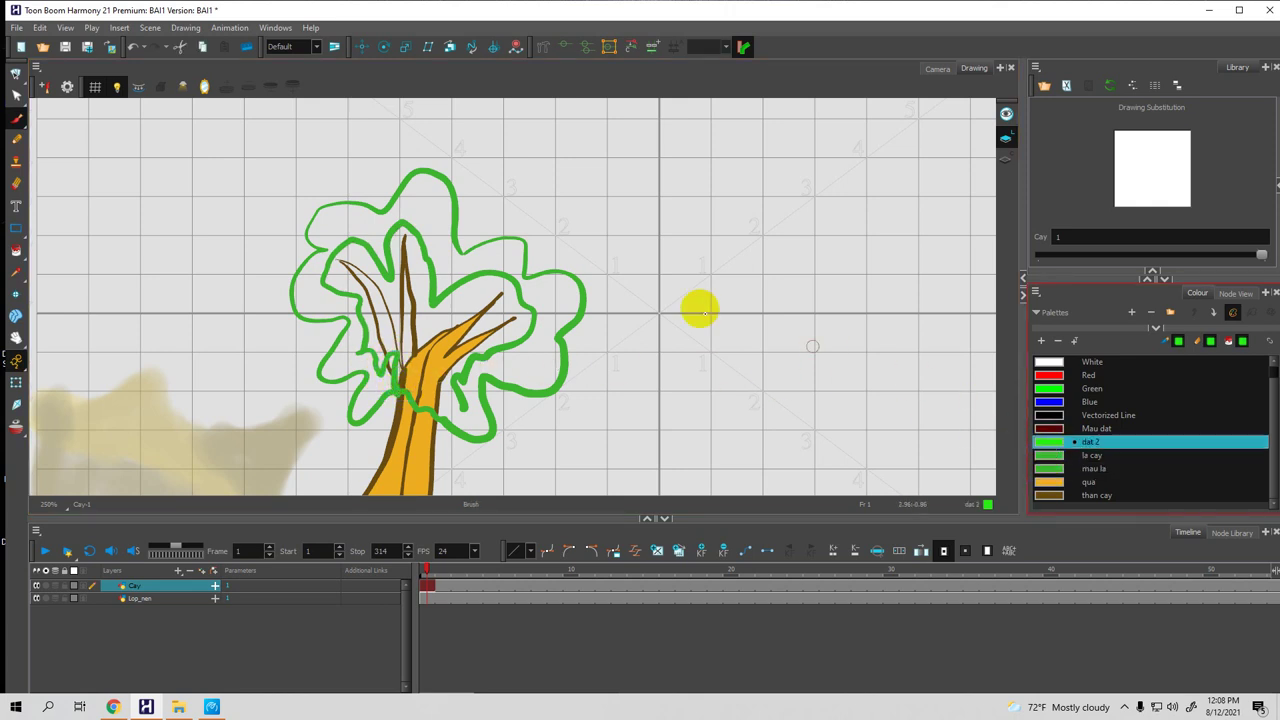
{"action": "left_click", "coordinate": [16, 250]}
{"action": "left_click", "coordinate": [368, 216]}
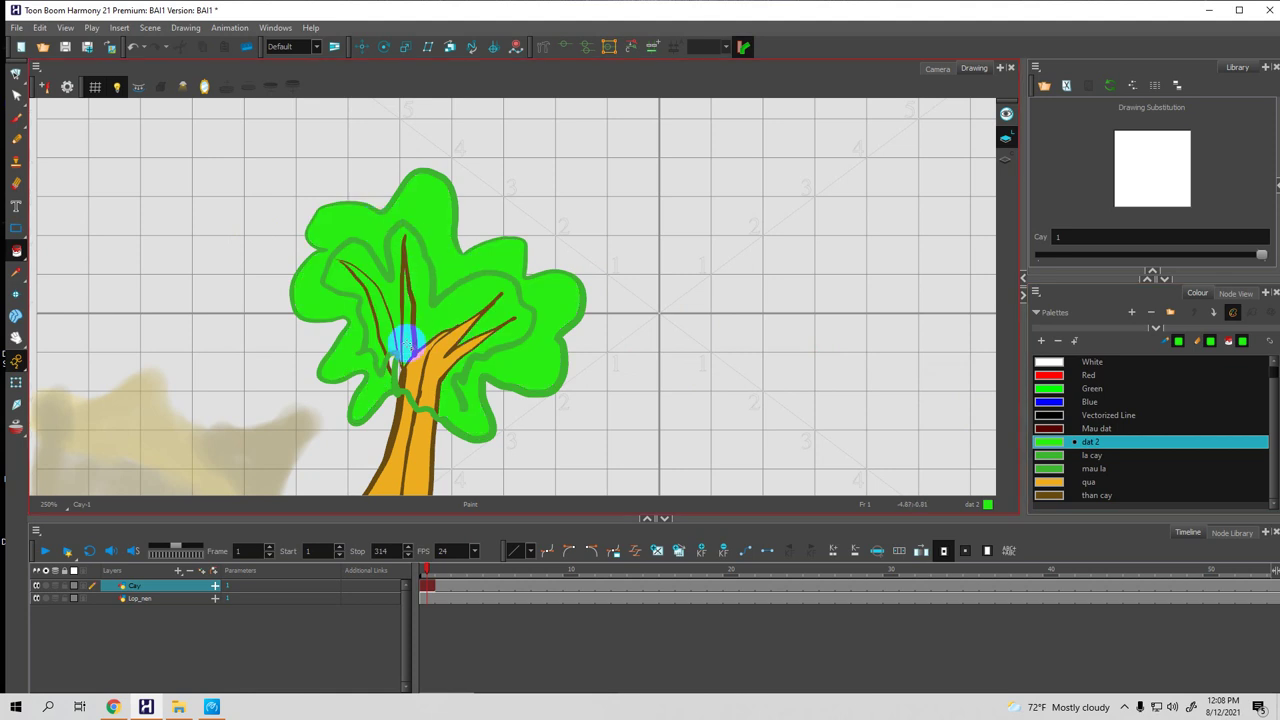
{"action": "key", "text": "space"}
{"action": "mouse_move", "coordinate": [449, 363]}
{"action": "left_mouse_down"}
{"action": "mouse_move", "coordinate": [463, 251]}
{"action": "mouse_move", "coordinate": [465, 285]}
{"action": "mouse_move", "coordinate": [451, 266]}
{"action": "mouse_move", "coordinate": [443, 286]}
{"action": "left_mouse_up"}
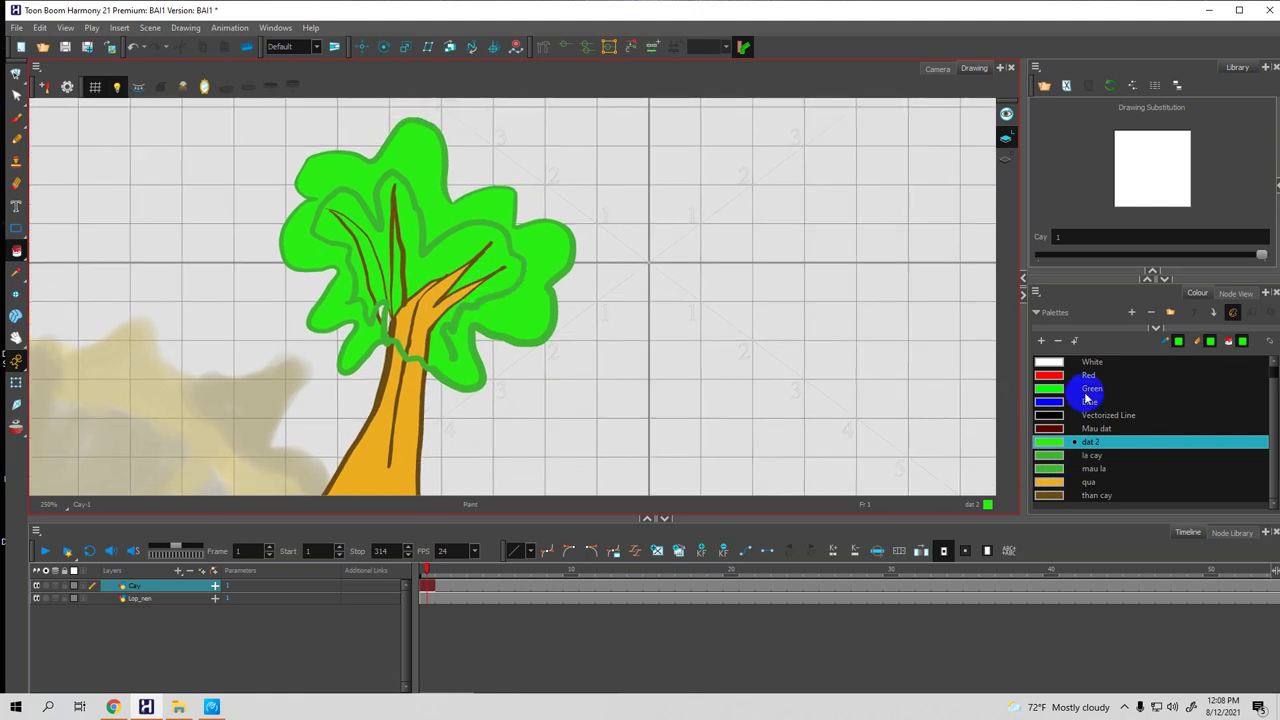
Add a yellow-green palette colour with RGB 221, 239, 24 and try it as the fill of the foliage
{"action": "left_click", "coordinate": [1040, 343]}
{"action": "double_click", "coordinate": [1041, 497]}
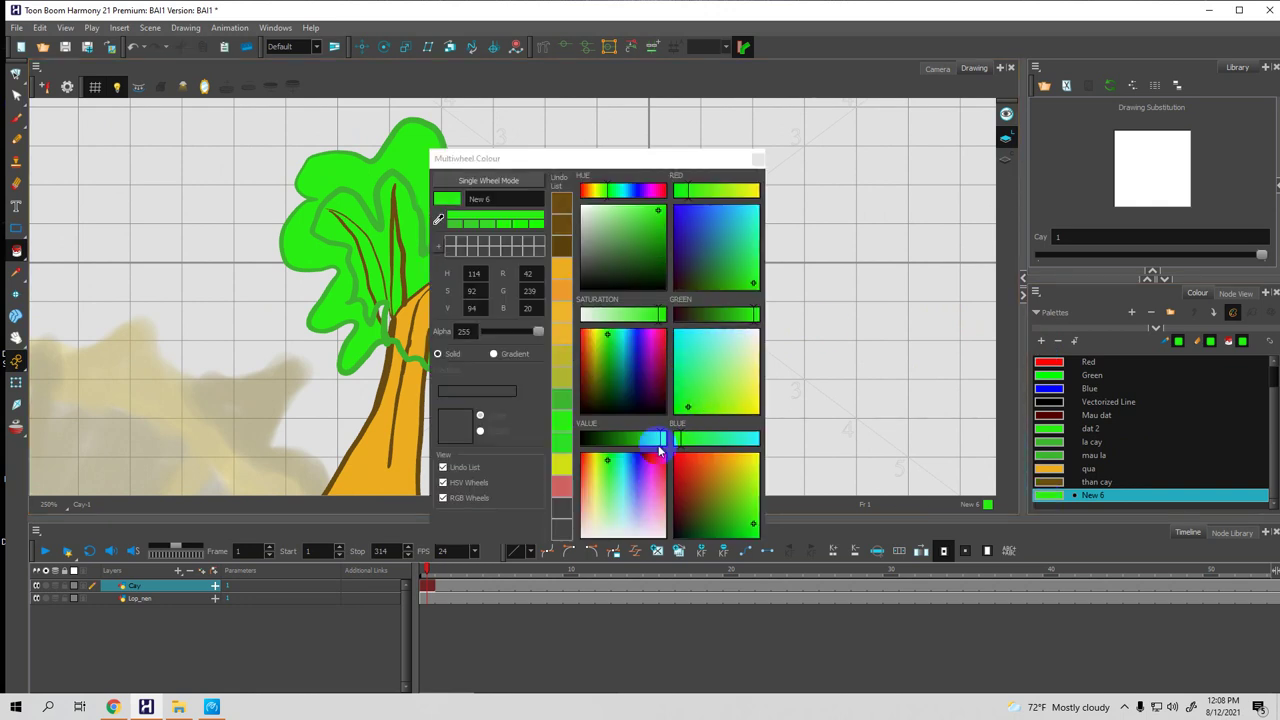
{"action": "left_click", "coordinate": [601, 463]}
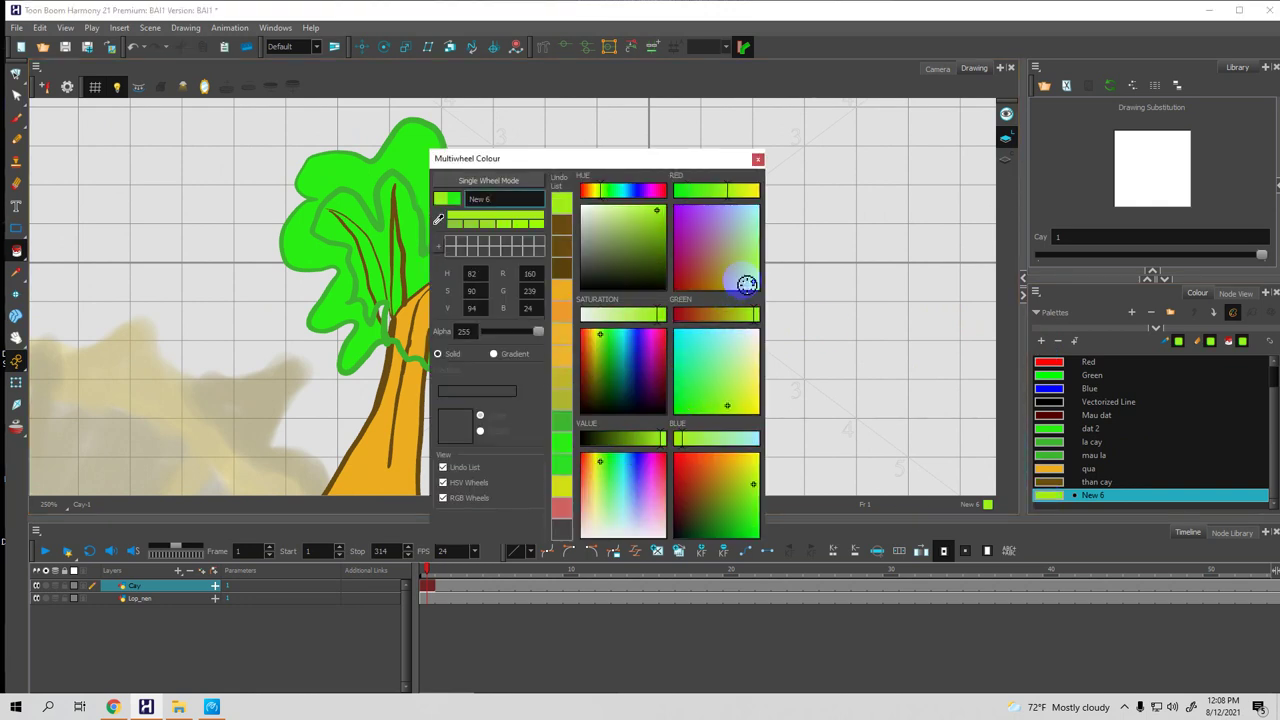
{"action": "left_click_drag", "start_coordinate": [740, 191], "coordinate": [749, 191]}
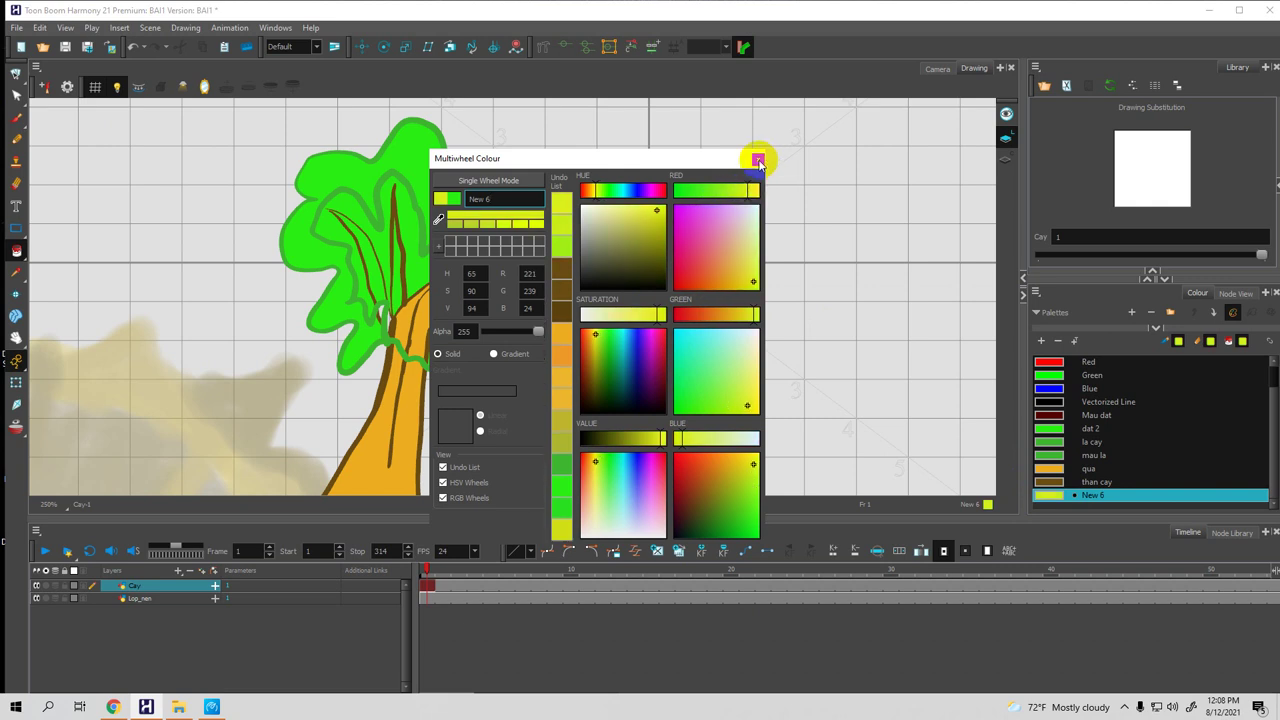
{"action": "left_click", "coordinate": [757, 160]}
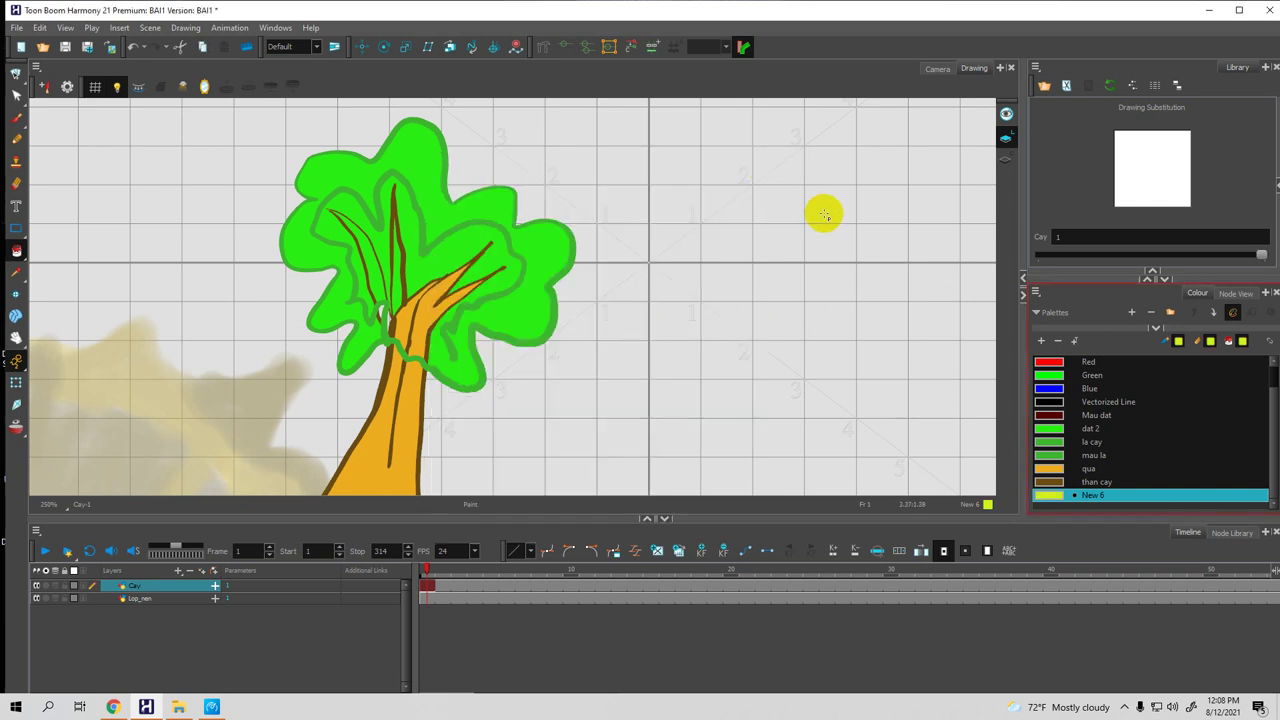
{"action": "left_click", "coordinate": [429, 193]}
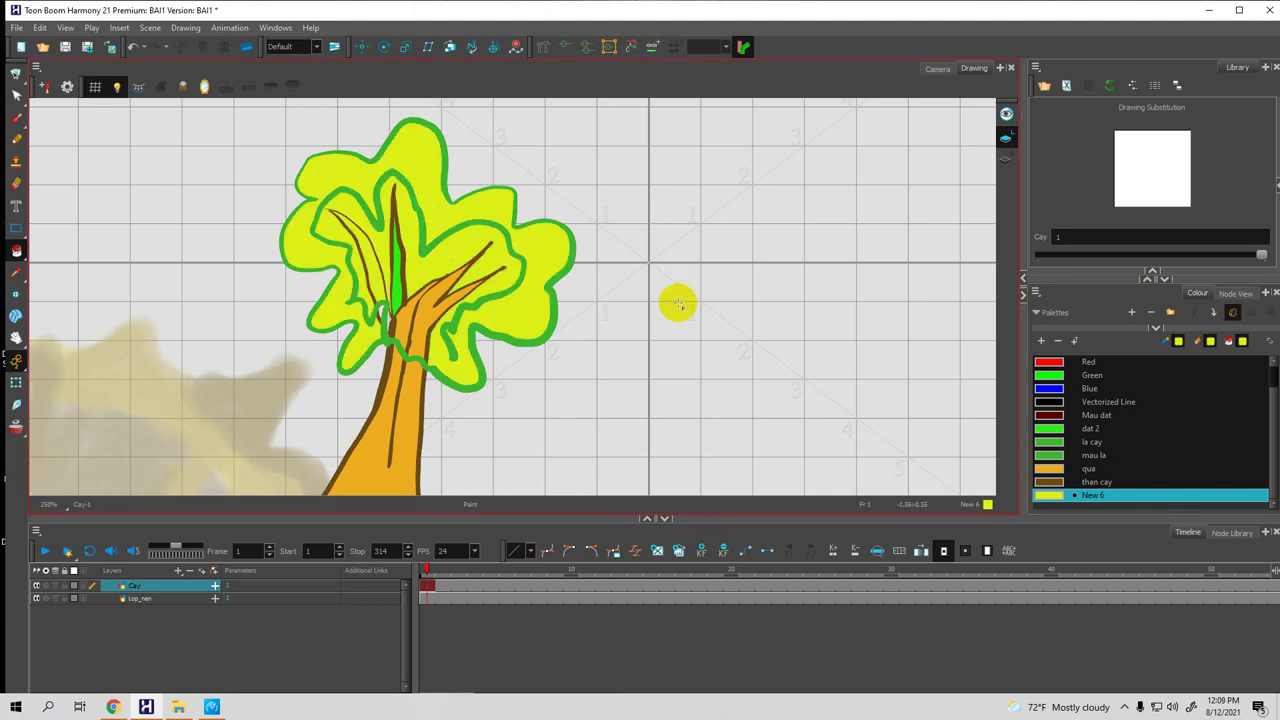
Undo the yellow-green foliage fill and brush the inner foliage outline closed beside the trunk in the "mau la" colour
{"action": "left_click", "coordinate": [1048, 430]}
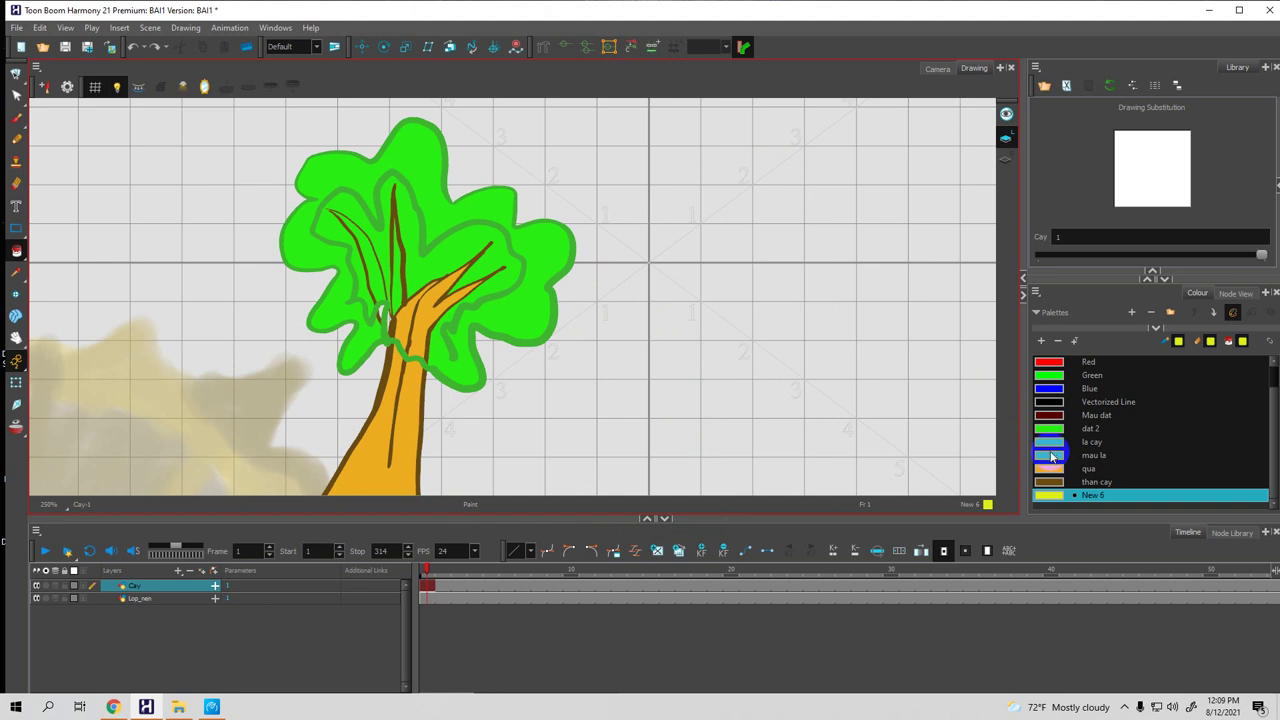
{"action": "left_click", "coordinate": [1051, 457]}
{"action": "left_click", "coordinate": [410, 316]}
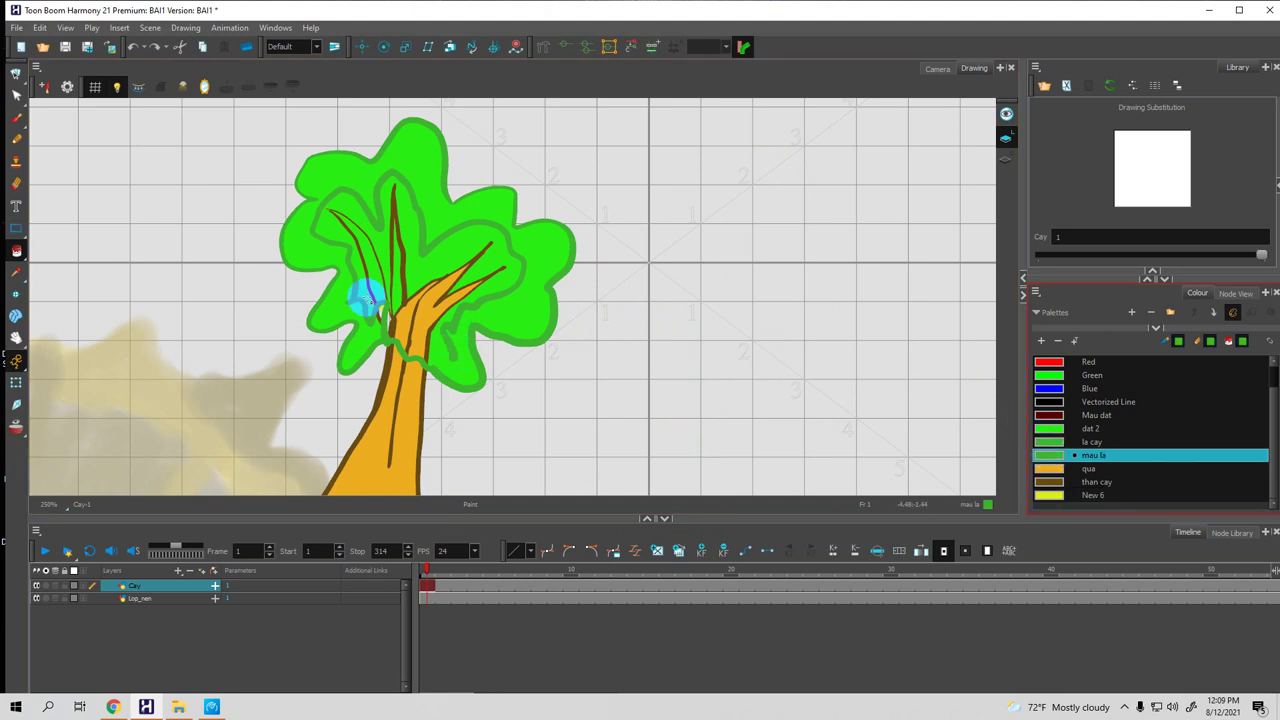
{"action": "left_click", "coordinate": [16, 117]}
{"action": "left_click", "coordinate": [452, 352]}
{"action": "mouse_move", "coordinate": [452, 372]}
{"action": "left_mouse_down"}
{"action": "mouse_move", "coordinate": [431, 340]}
{"action": "mouse_move", "coordinate": [414, 309]}
{"action": "left_mouse_up"}
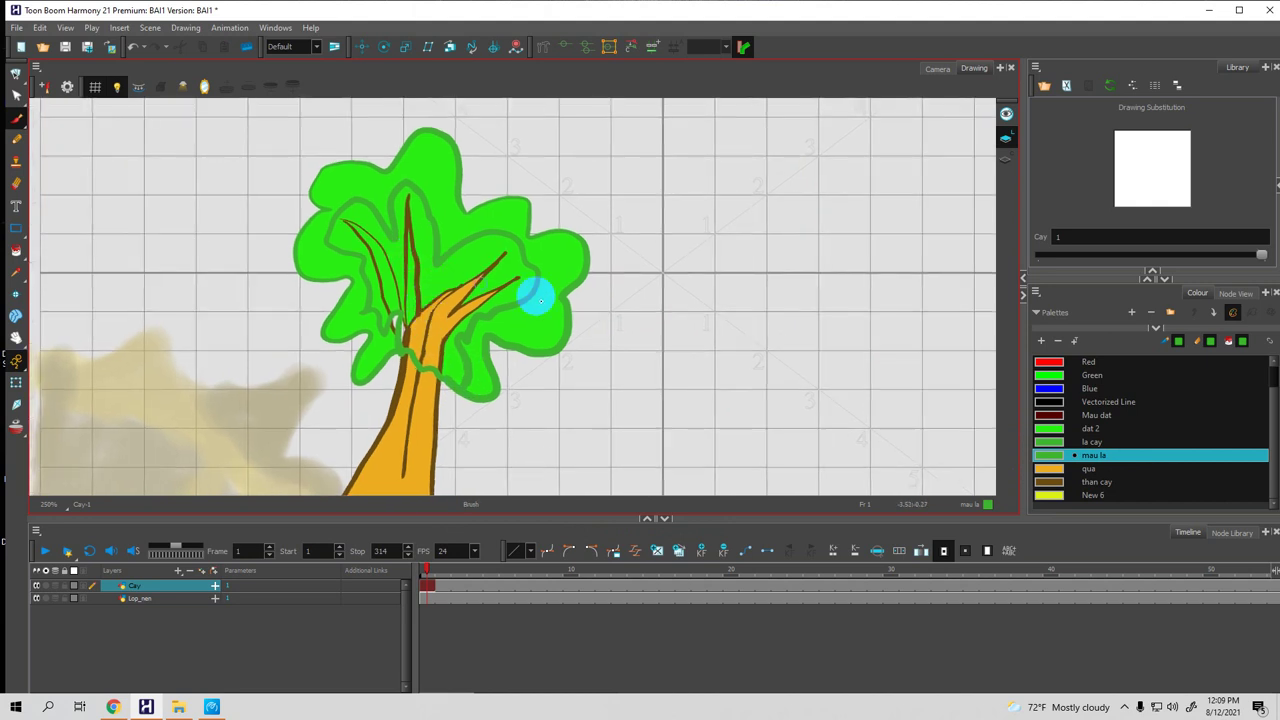
Fill the inner foliage area around the branches with the yellow-green "New 6" colour
{"action": "left_click", "coordinate": [1045, 495]}
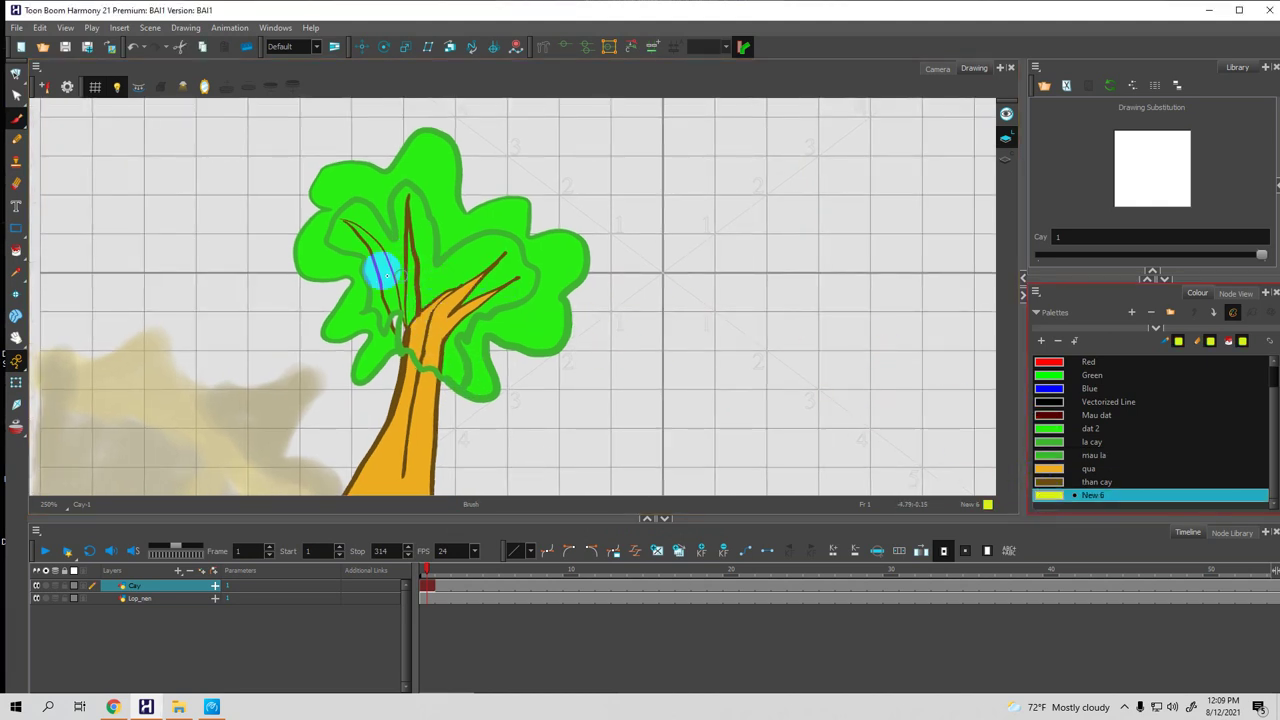
{"action": "left_click", "coordinate": [388, 285]}
{"action": "left_click", "coordinate": [16, 250]}
{"action": "left_click", "coordinate": [382, 285]}
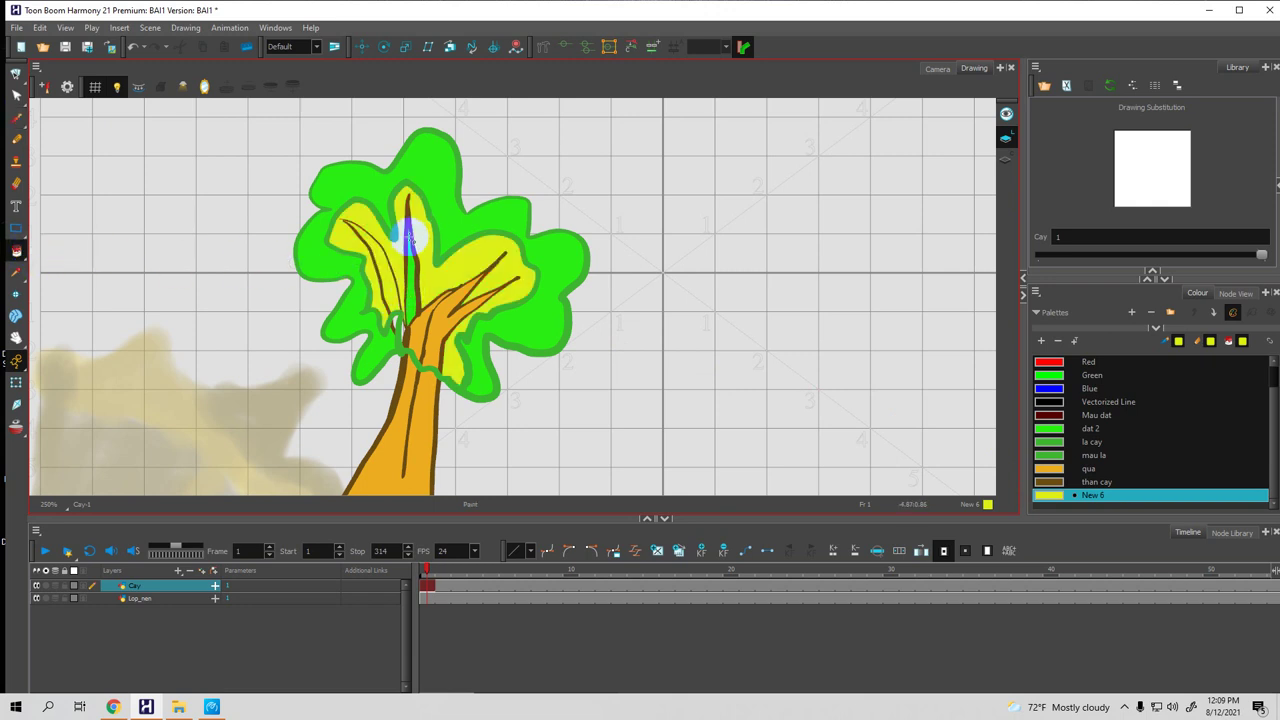
{"action": "left_click", "coordinate": [413, 272]}
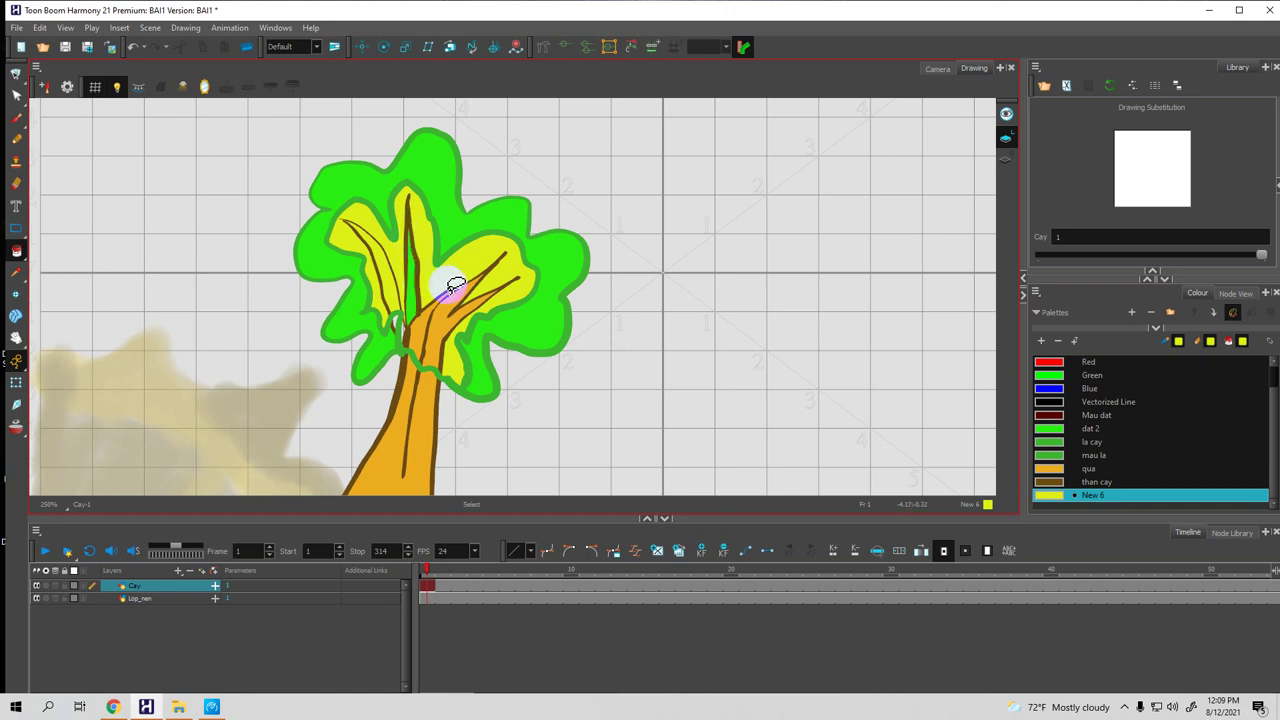
{"action": "left_click", "coordinate": [397, 320]}
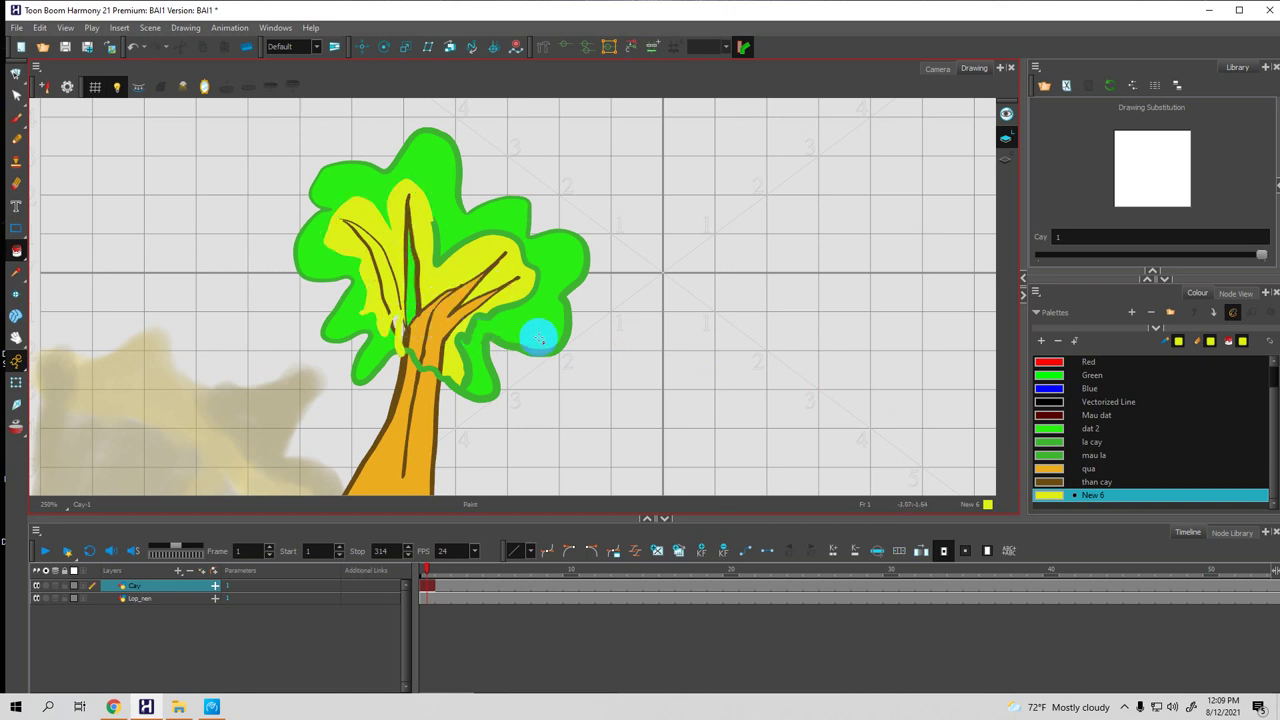
Brush over the gap where the left branches meet the trunk in the "than cay" colour
{"action": "scroll", "coordinate": [500, 300], "scroll_direction": "up", "scroll_amount": 1}
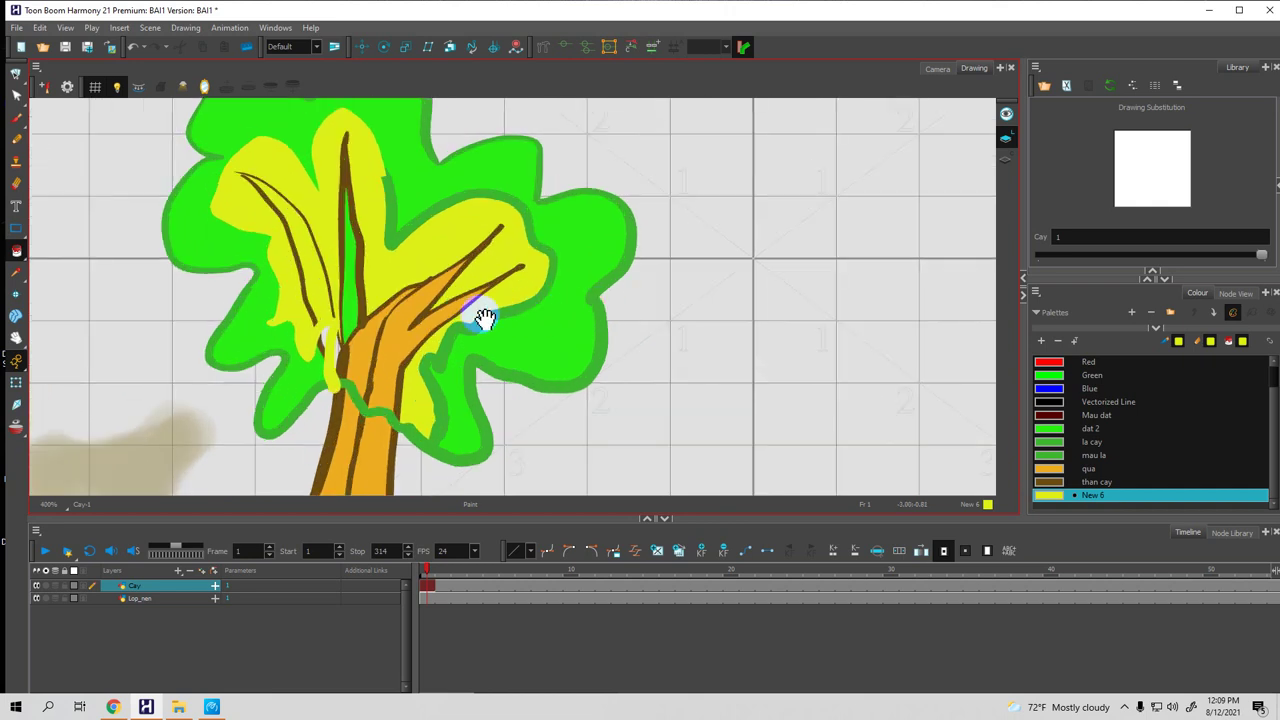
{"action": "scroll", "coordinate": [471, 271], "scroll_direction": "up", "scroll_amount": 1}
{"action": "left_click", "coordinate": [17, 120]}
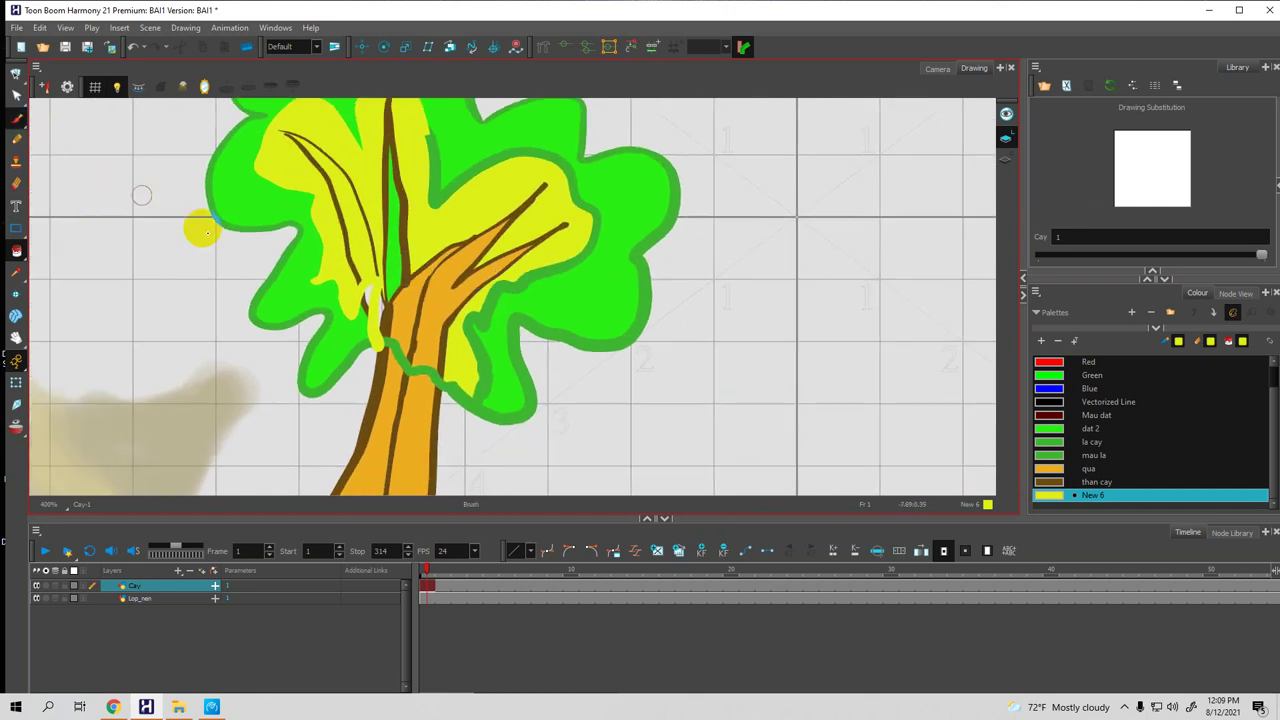
{"action": "left_click", "coordinate": [1064, 482]}
{"action": "left_click", "coordinate": [388, 283]}
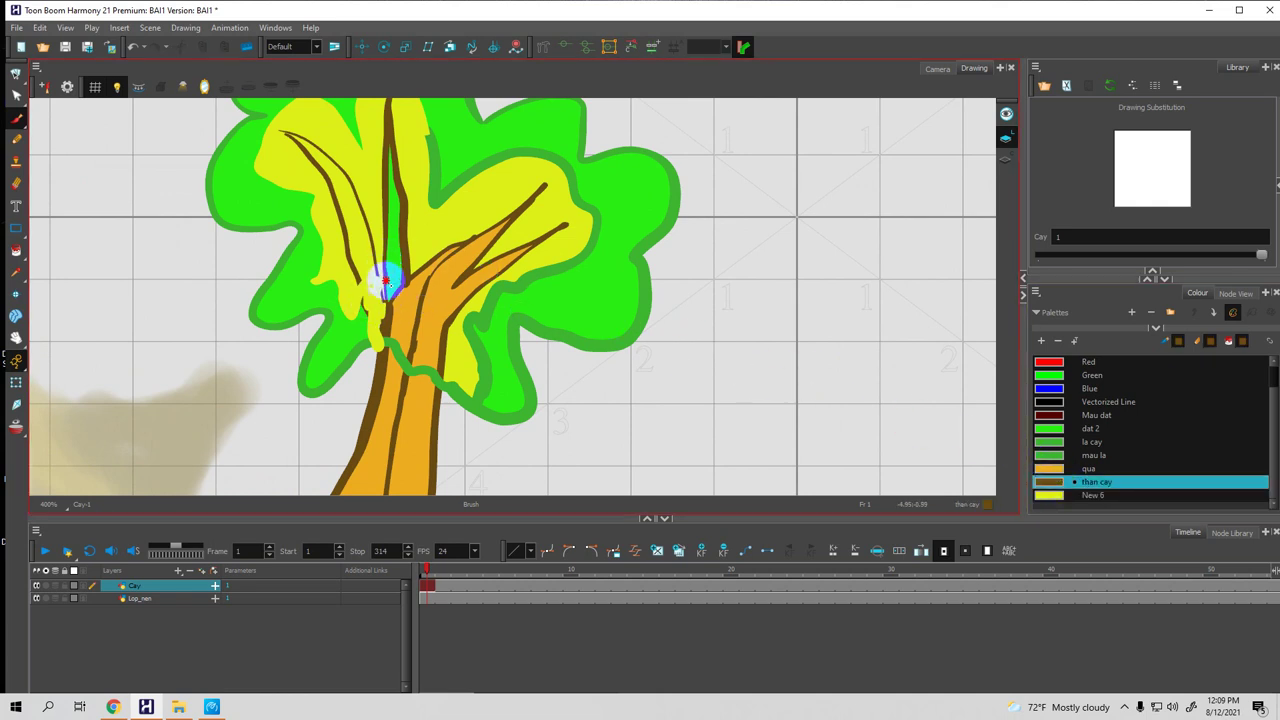
{"action": "mouse_move", "coordinate": [386, 295]}
{"action": "left_mouse_down"}
{"action": "mouse_move", "coordinate": [374, 277]}
{"action": "mouse_move", "coordinate": [374, 320]}
{"action": "mouse_move", "coordinate": [357, 279]}
{"action": "mouse_move", "coordinate": [386, 294]}
{"action": "mouse_move", "coordinate": [390, 345]}
{"action": "left_mouse_up"}
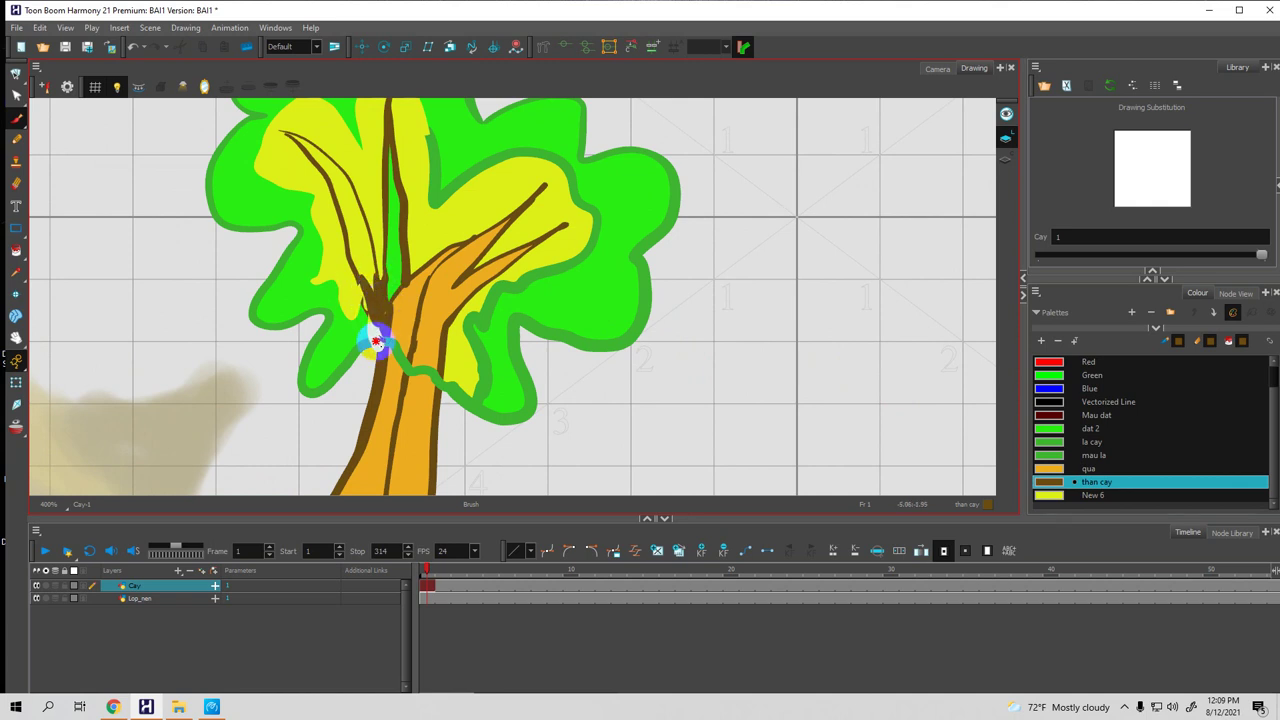
Give the timeline more height and switch to the Camera view to show the tree with the hill background
{"action": "scroll", "coordinate": [443, 323], "scroll_direction": "down", "scroll_amount": 3}
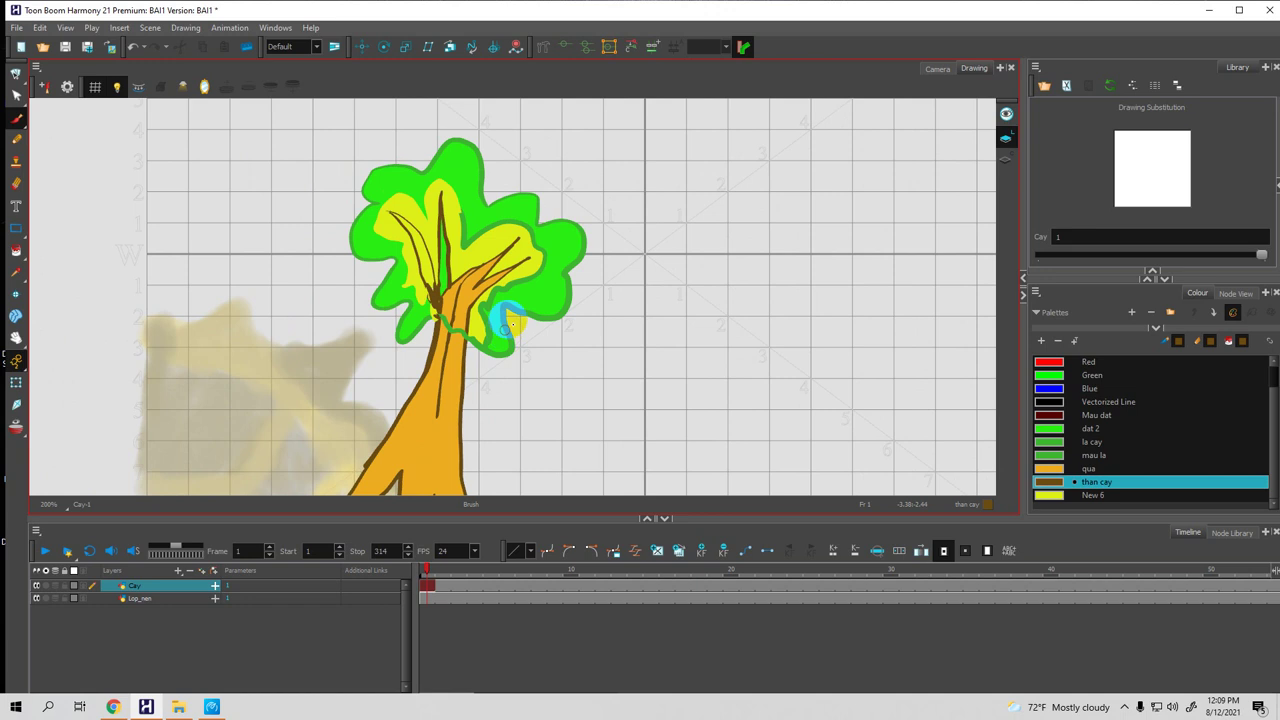
{"action": "scroll", "coordinate": [507, 318], "scroll_direction": "down", "scroll_amount": 2}
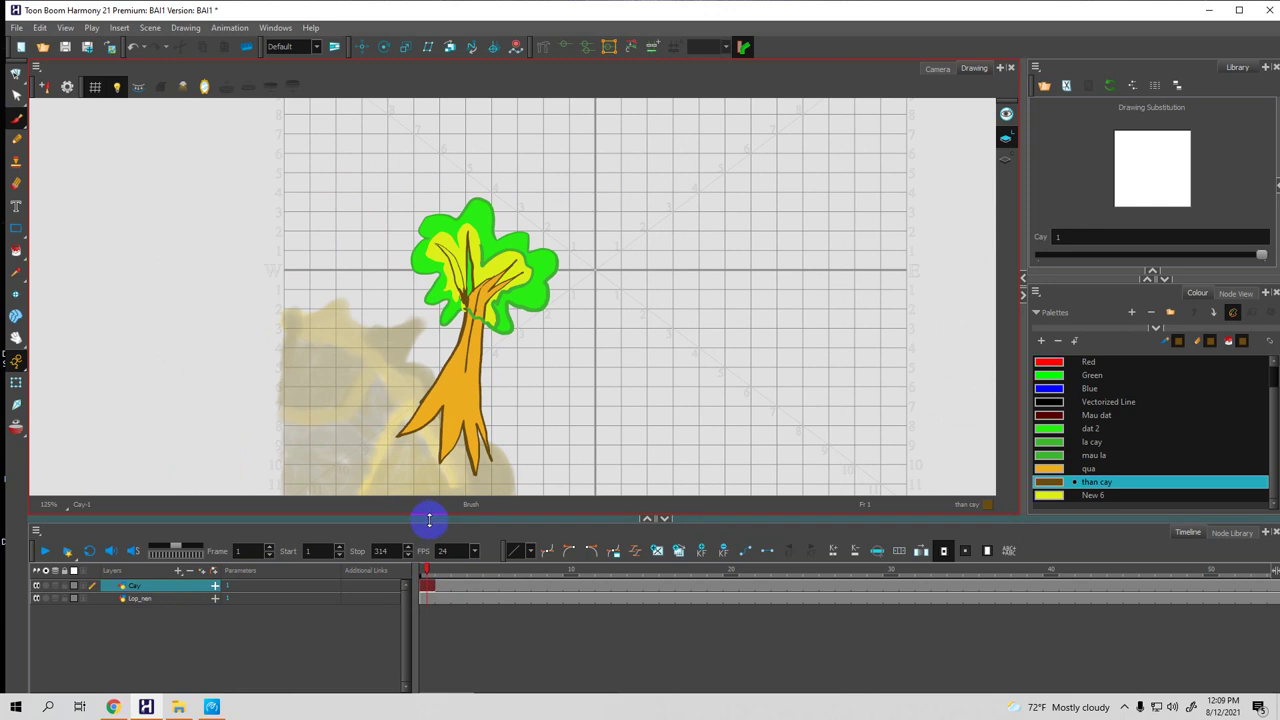
{"action": "left_click_drag", "start_coordinate": [430, 516], "coordinate": [430, 494]}
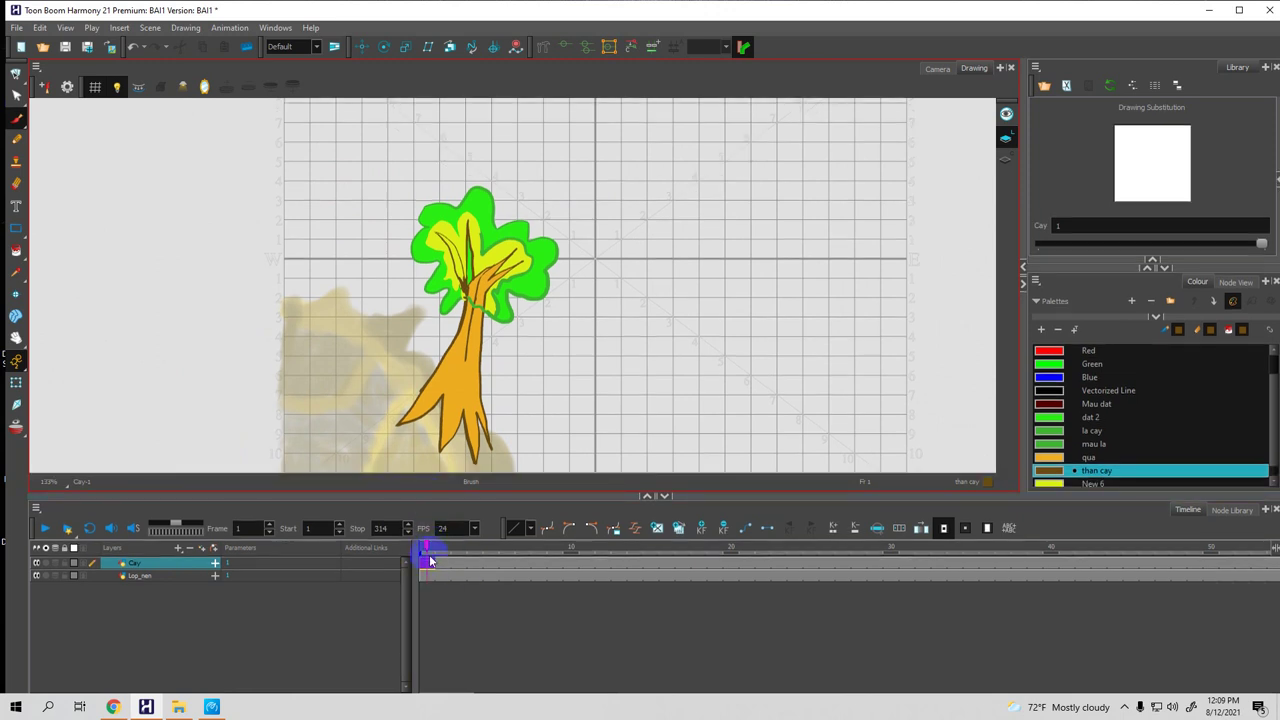
{"action": "left_click", "coordinate": [932, 69]}
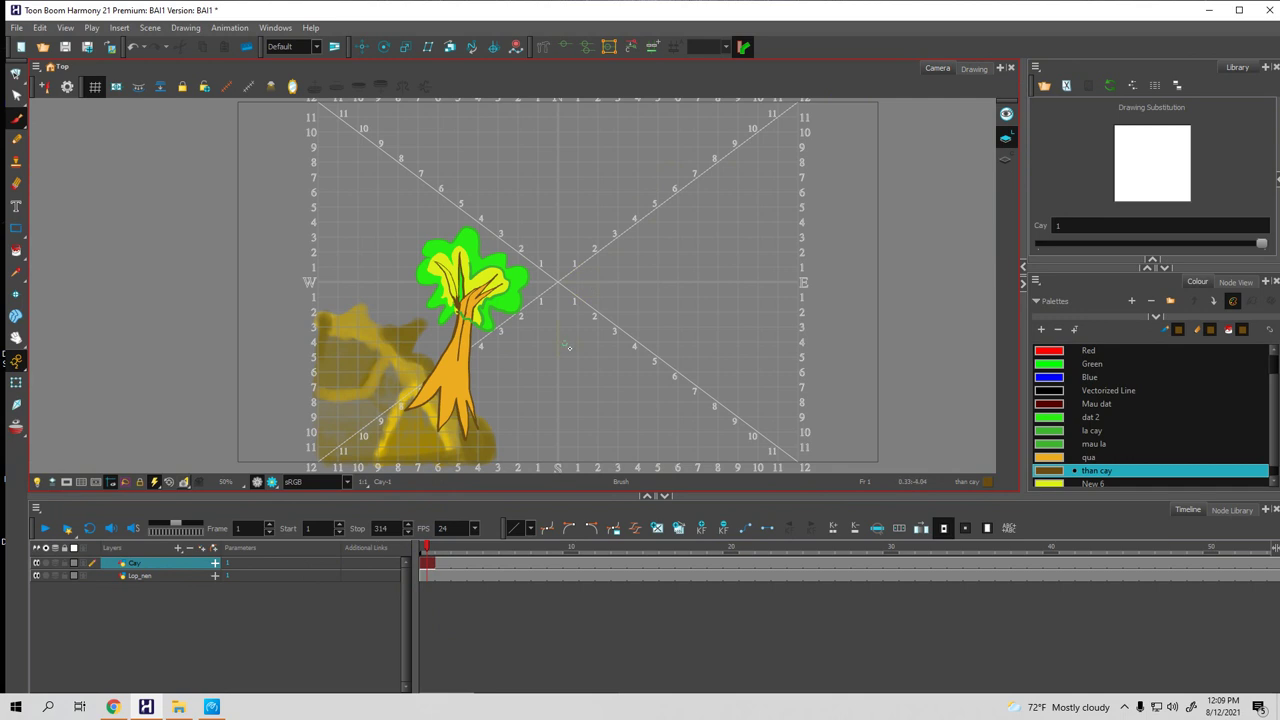
Expand the parameters of the "Cay" layer and set its Position Pos z to 0.0010
{"action": "scroll", "coordinate": [568, 346], "scroll_direction": "up", "scroll_amount": 3}
{"action": "mouse_move", "coordinate": [548, 355]}
{"action": "left_mouse_down"}
{"action": "mouse_move", "coordinate": [609, 283]}
{"action": "mouse_move", "coordinate": [591, 340]}
{"action": "left_mouse_up"}
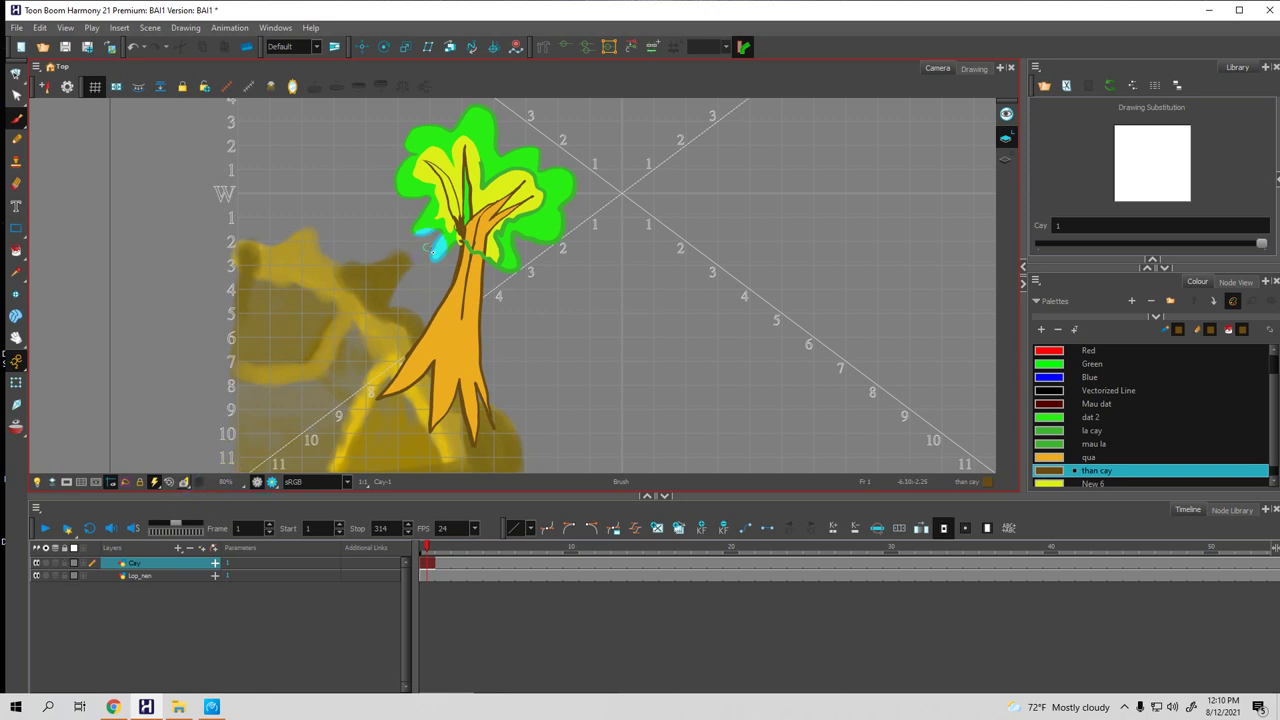
{"action": "left_click", "coordinate": [215, 564]}
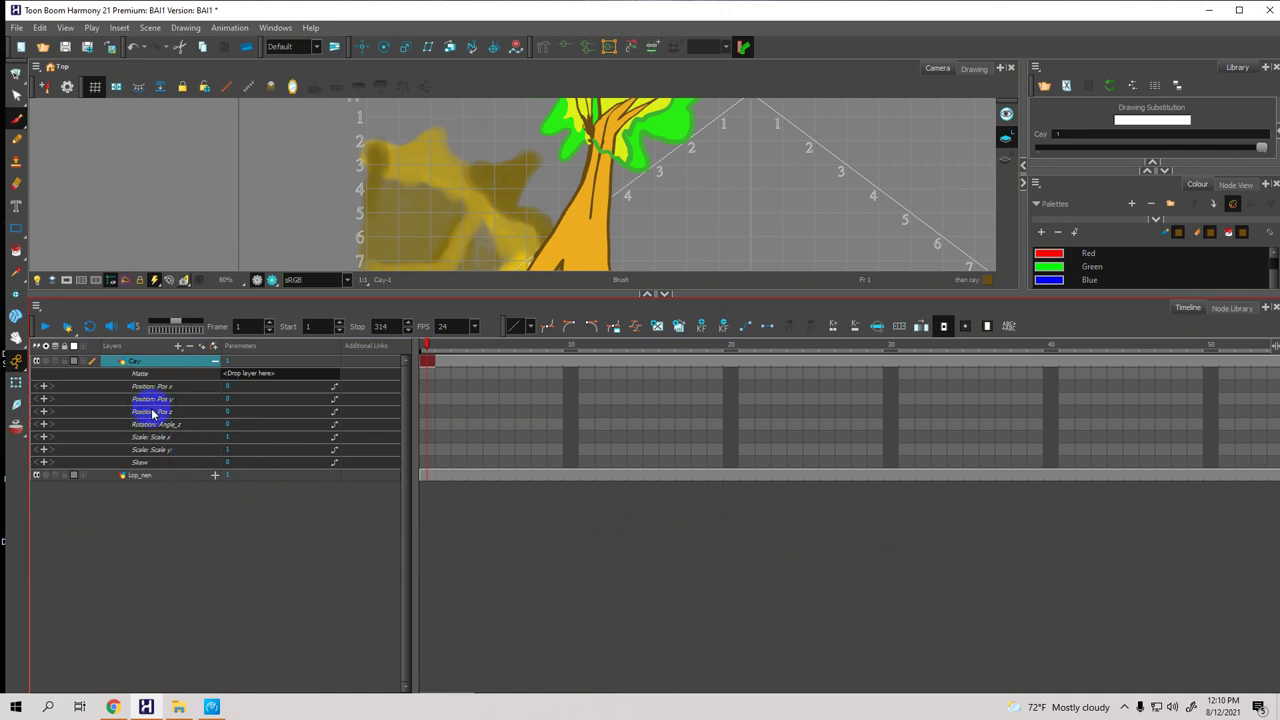
{"action": "double_click", "coordinate": [230, 411]}
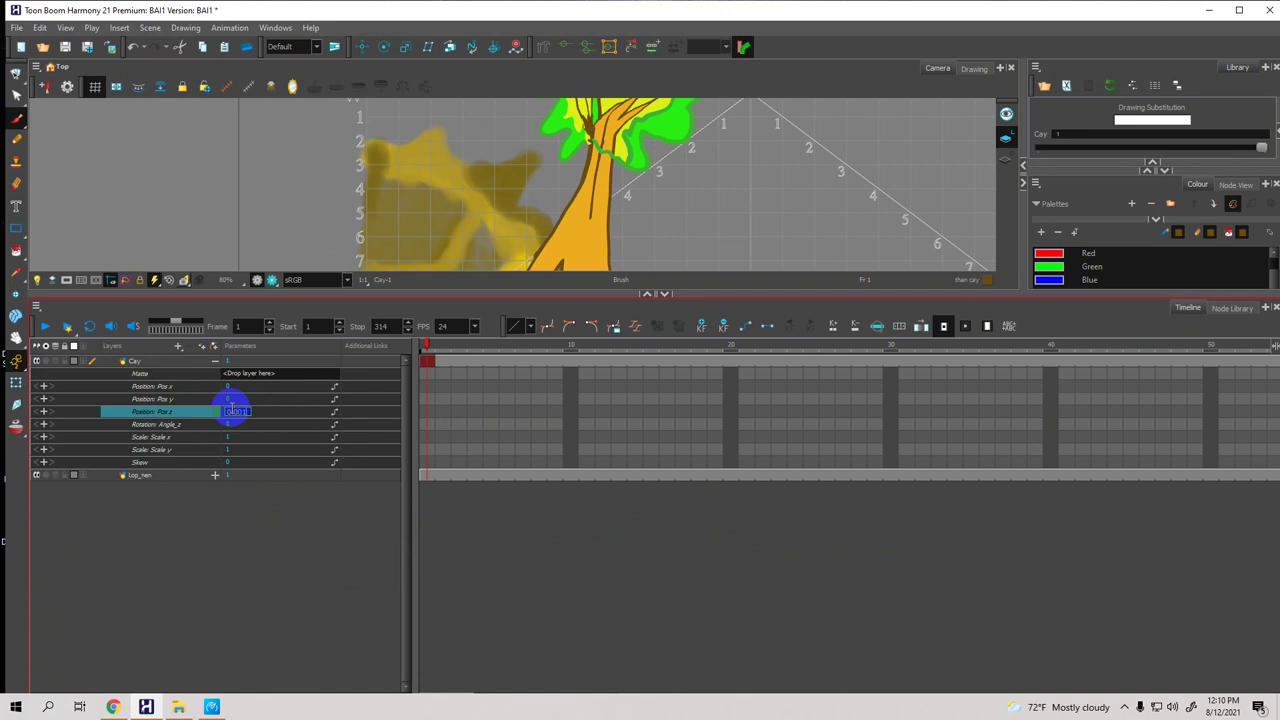
{"action": "key", "text": "Return"}
Reduce the timeline height to enlarge the Camera view, switch to the Contour Editor and collapse the "Cay" layer's parameters
{"action": "left_click_drag", "start_coordinate": [493, 296], "coordinate": [492, 436]}
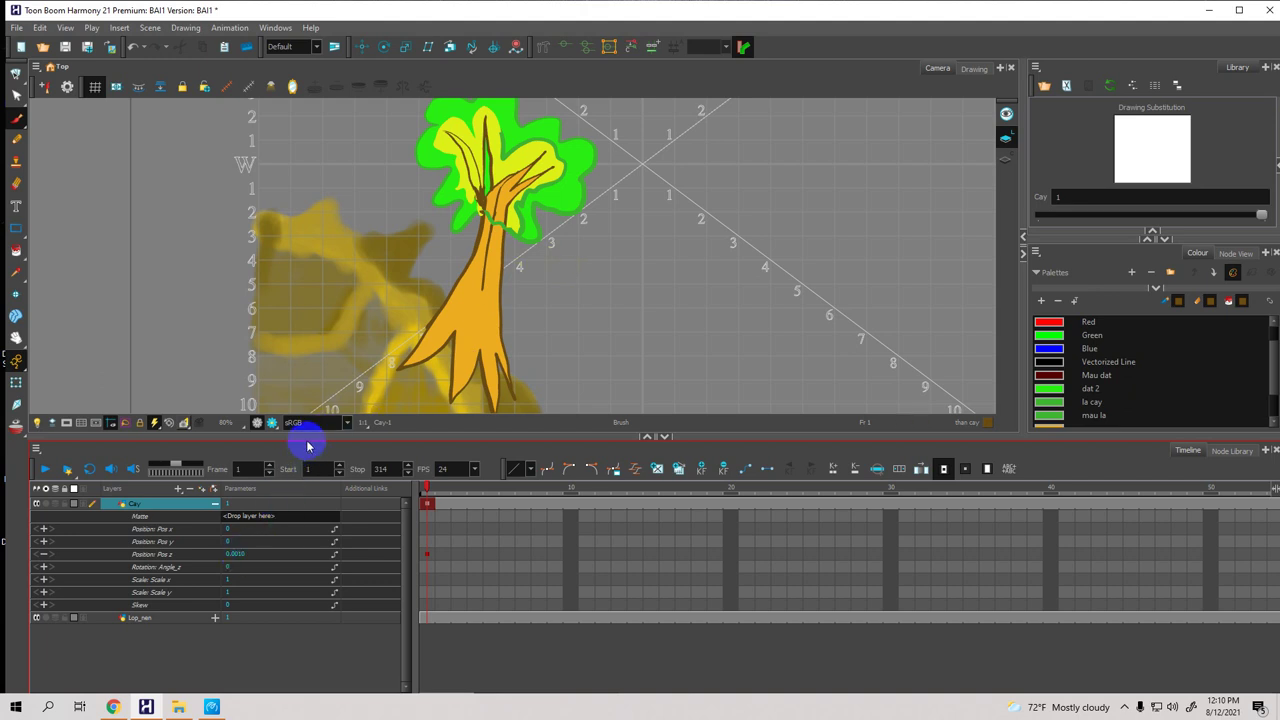
{"action": "left_click_drag", "start_coordinate": [307, 437], "coordinate": [310, 489]}
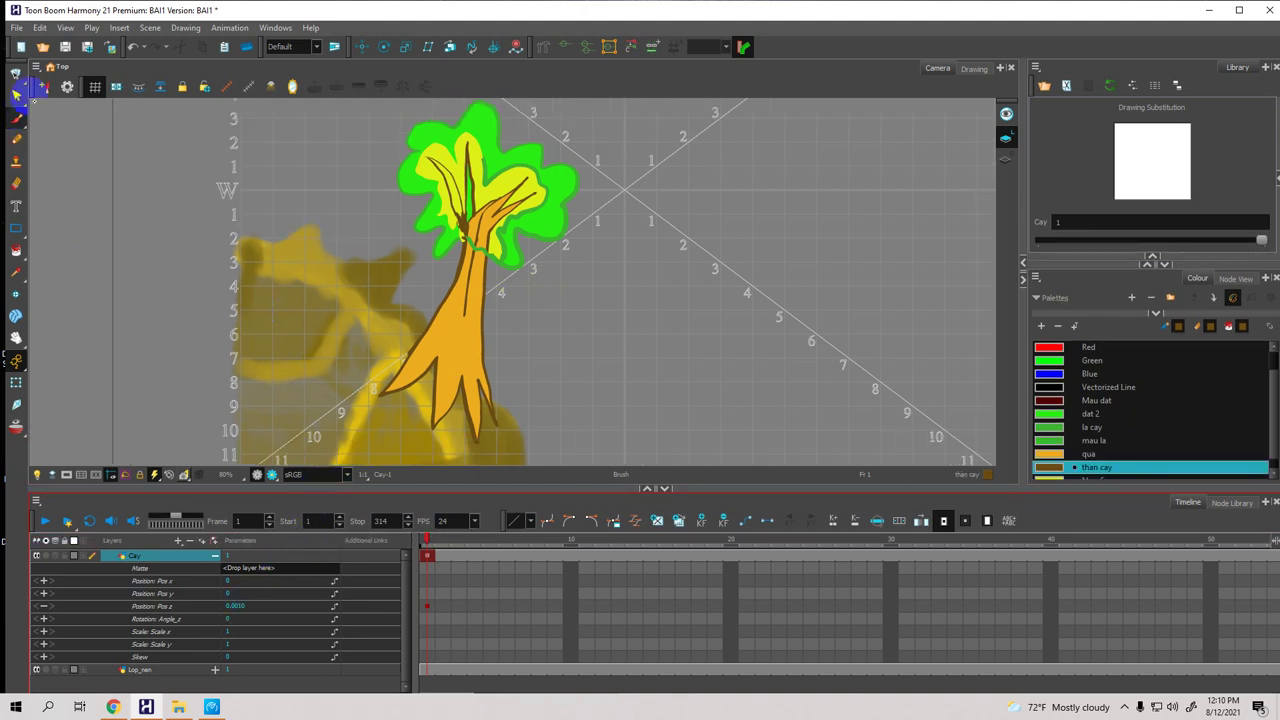
{"action": "left_click", "coordinate": [15, 95]}
{"action": "scroll", "coordinate": [151, 206], "scroll_direction": "down", "scroll_amount": 4}
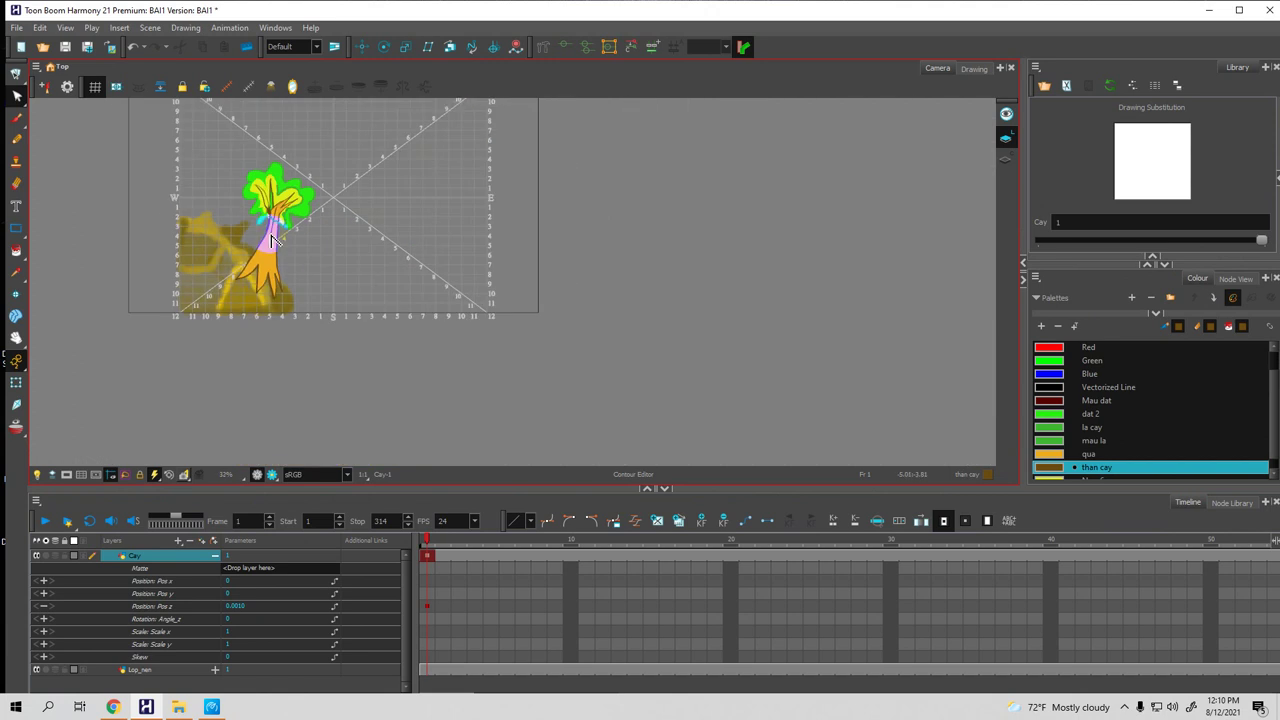
{"action": "scroll", "coordinate": [275, 240], "scroll_direction": "up", "scroll_amount": 5}
{"action": "scroll", "coordinate": [275, 240], "scroll_direction": "up", "scroll_amount": 1}
{"action": "left_click_drag", "start_coordinate": [309, 194], "coordinate": [556, 343]}
{"action": "scroll", "coordinate": [497, 340], "scroll_direction": "down", "scroll_amount": 4}
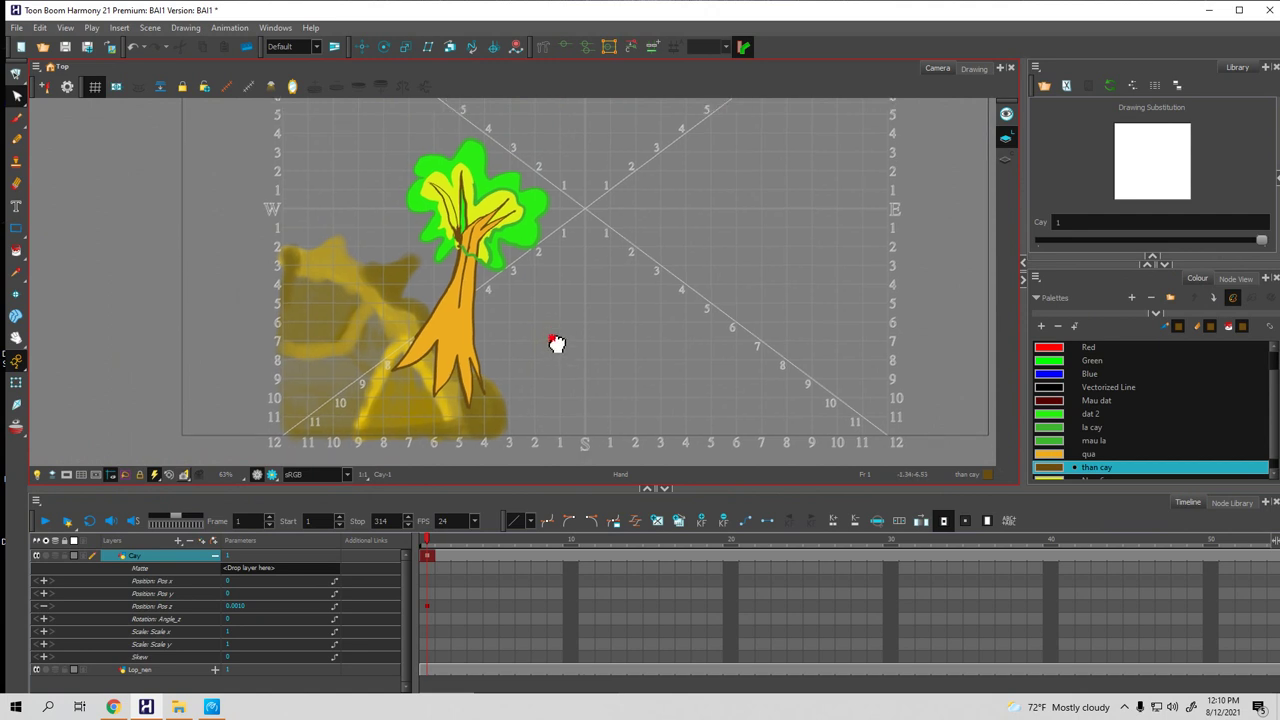
{"action": "left_click", "coordinate": [214, 556]}
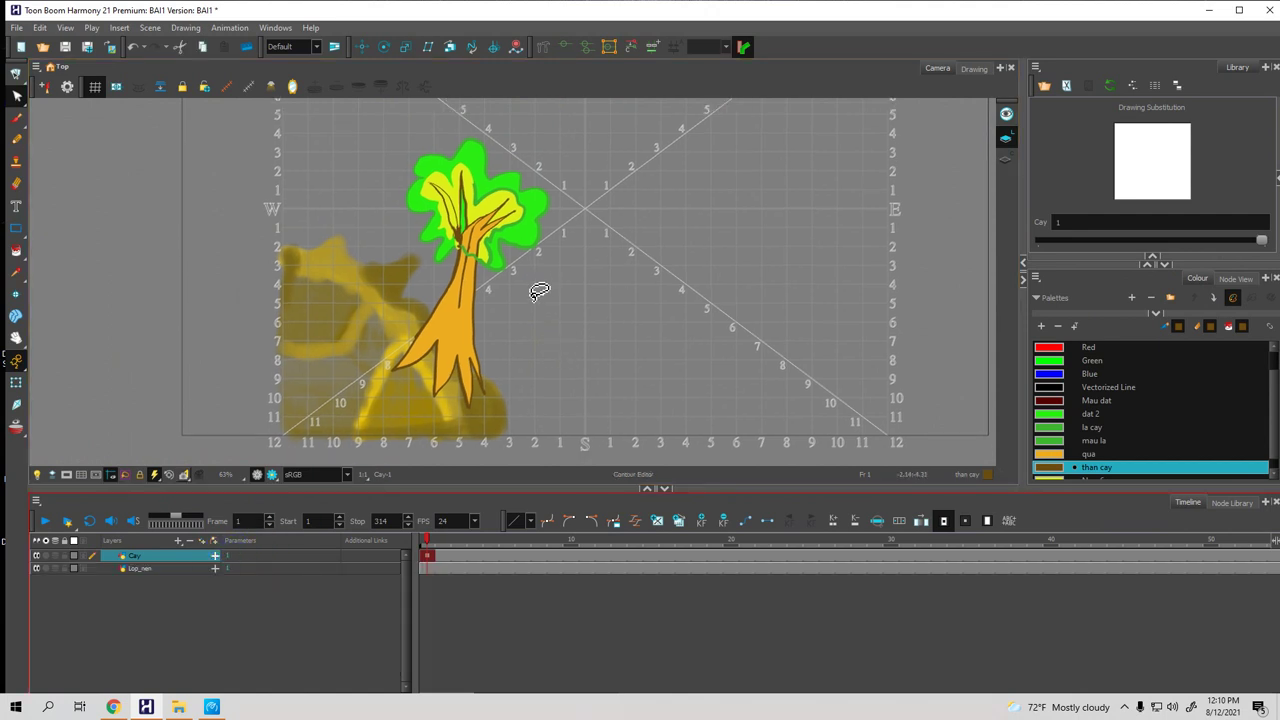
Activate the Rigging tool for the "Cay" layer and open the Tool Properties window beside the tree
{"action": "left_click", "coordinate": [543, 50]}
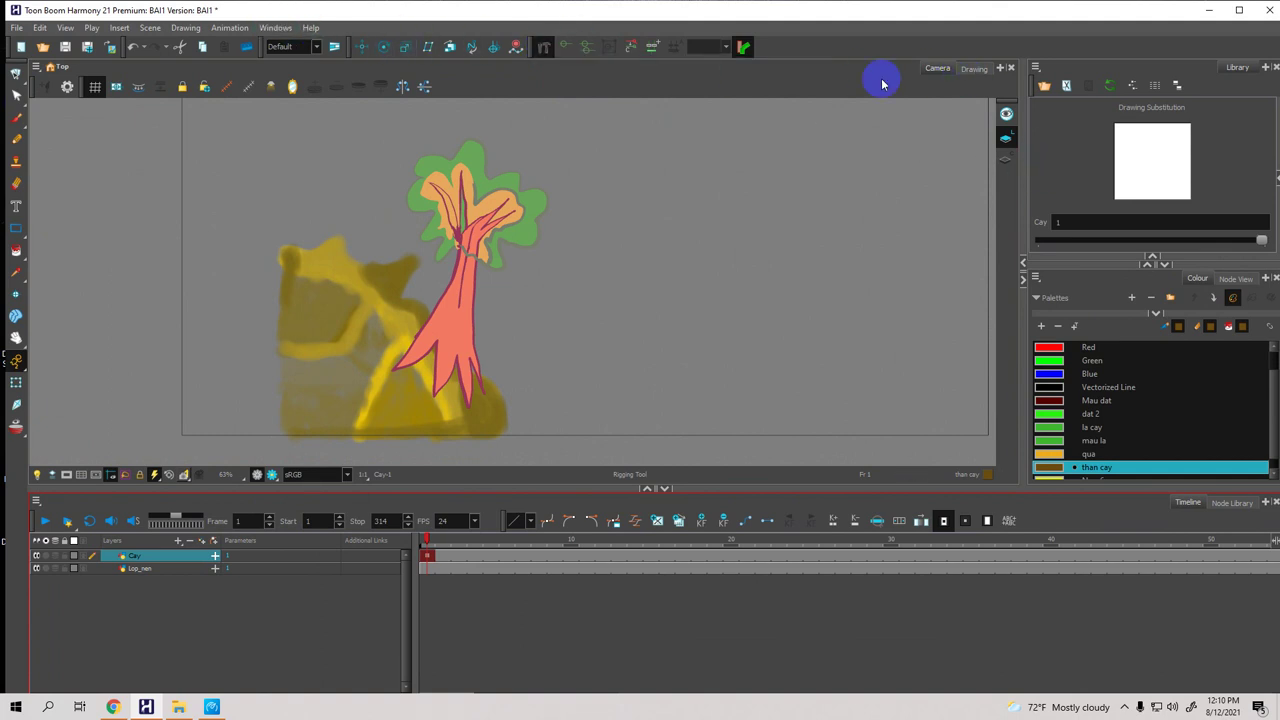
{"action": "left_click", "coordinate": [276, 28]}
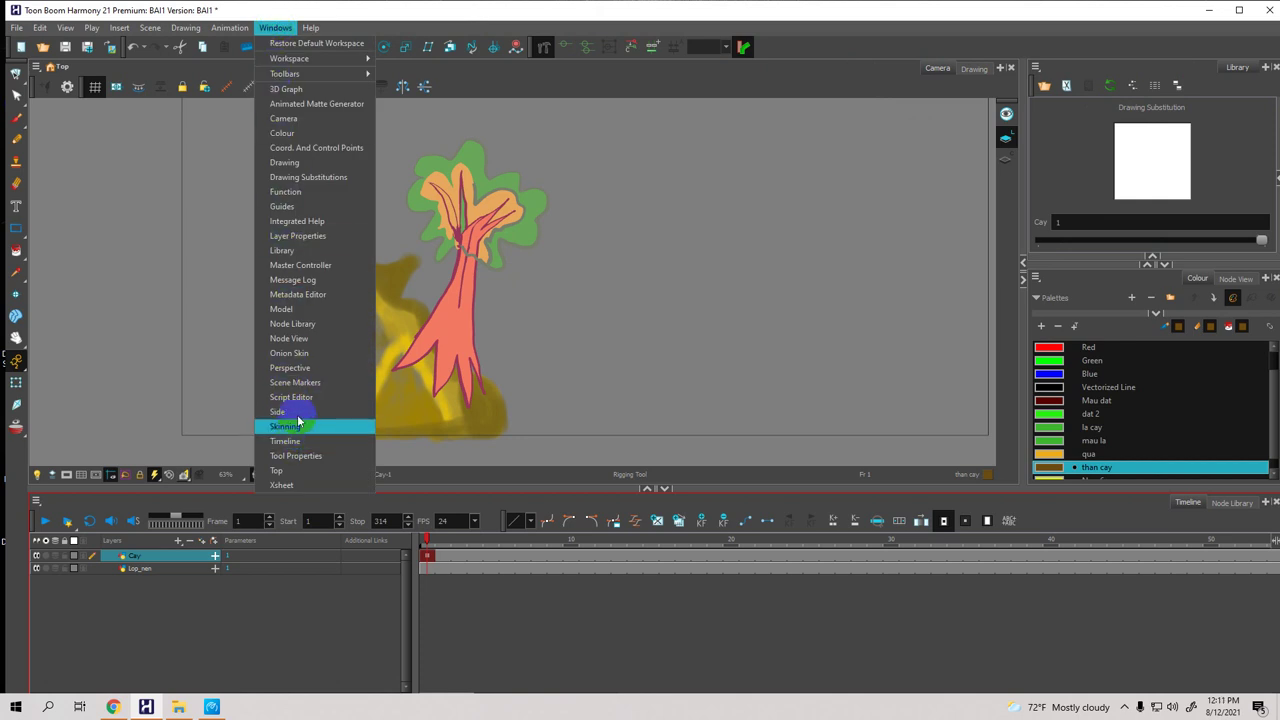
{"action": "left_click", "coordinate": [290, 456]}
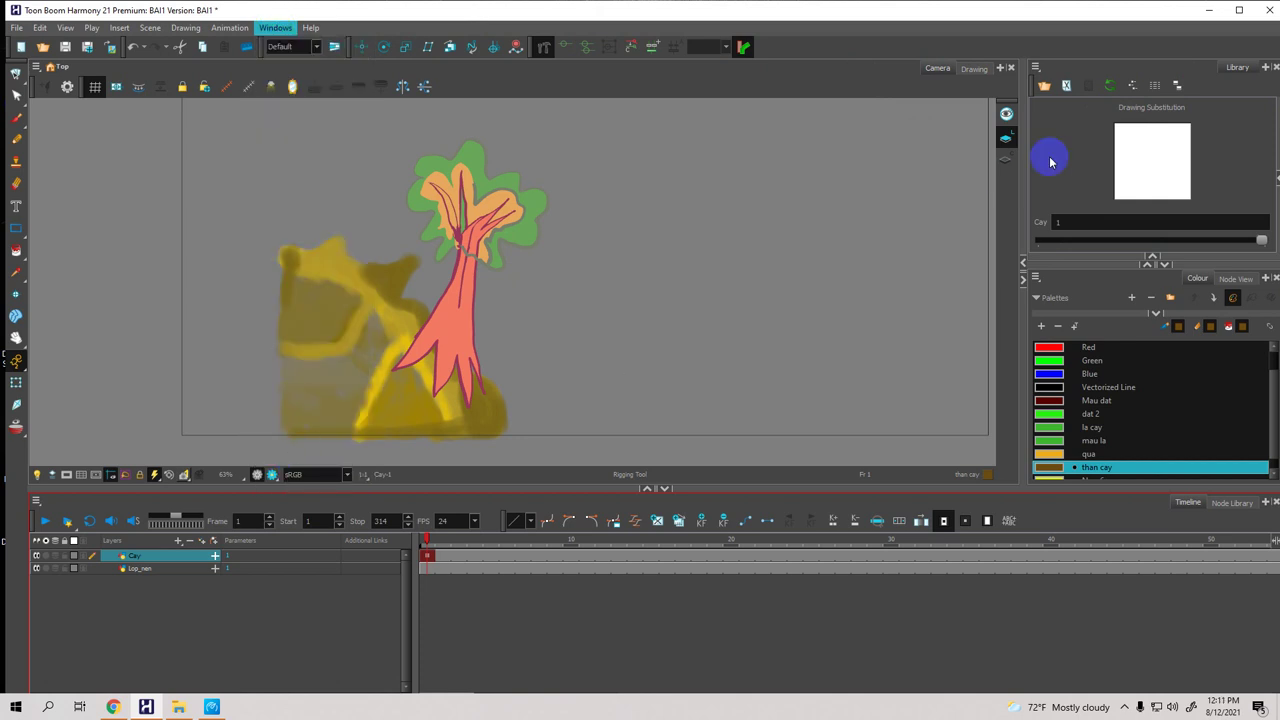
{"action": "mouse_move", "coordinate": [686, 155]}
{"action": "left_mouse_down"}
{"action": "mouse_move", "coordinate": [903, 88]}
{"action": "mouse_move", "coordinate": [941, 63]}
{"action": "left_mouse_up"}
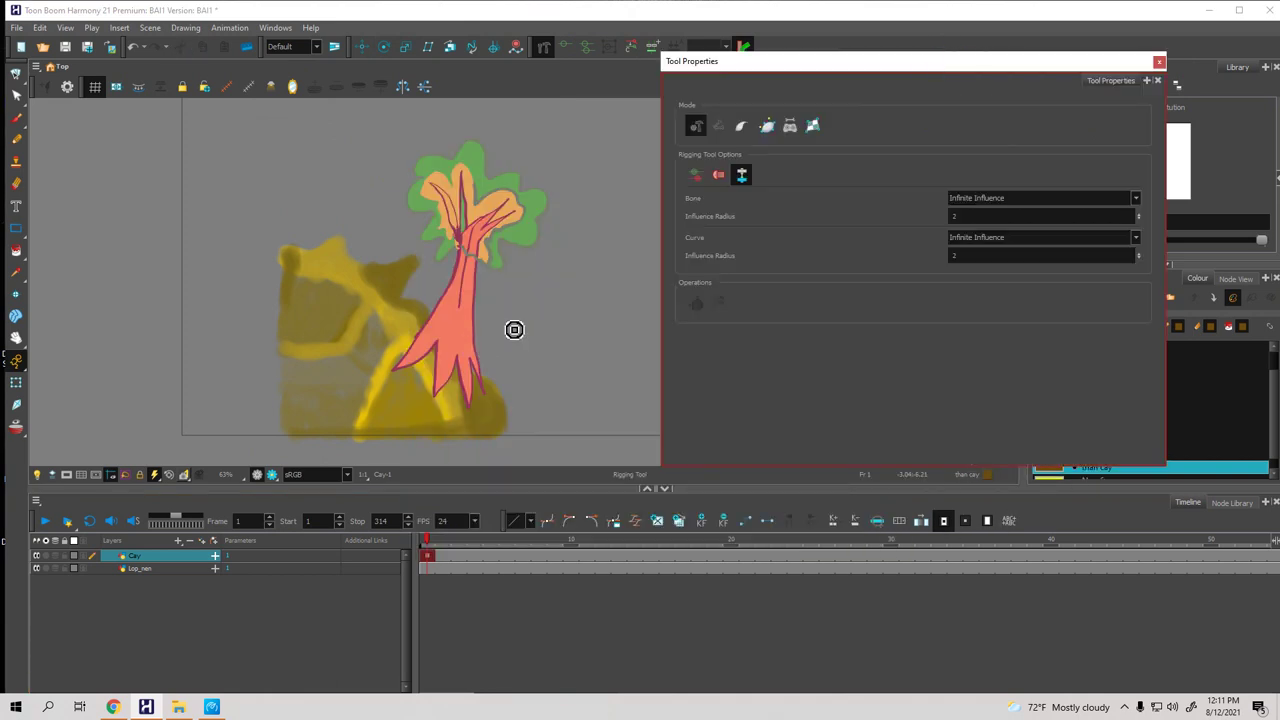
Build a deformation chain of four bones from the tree's base up the trunk to above the foliage and close Tool Properties
{"action": "left_click", "coordinate": [429, 416]}
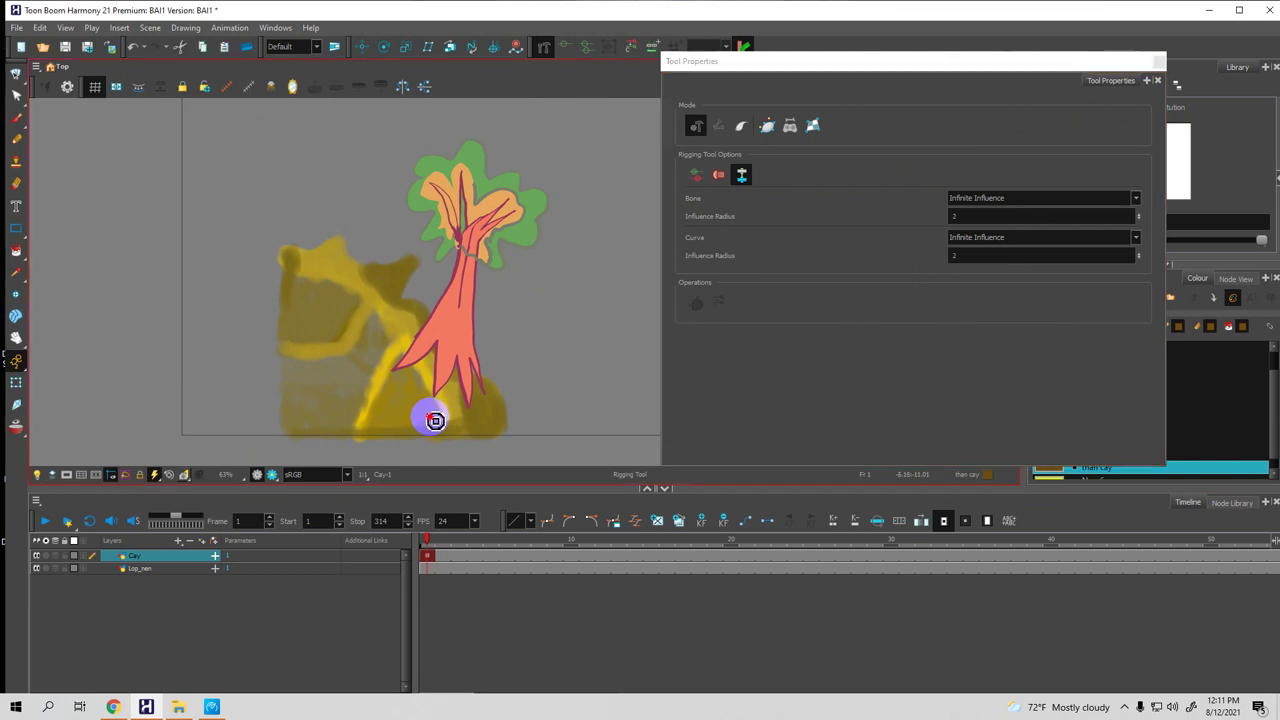
{"action": "left_click", "coordinate": [451, 350]}
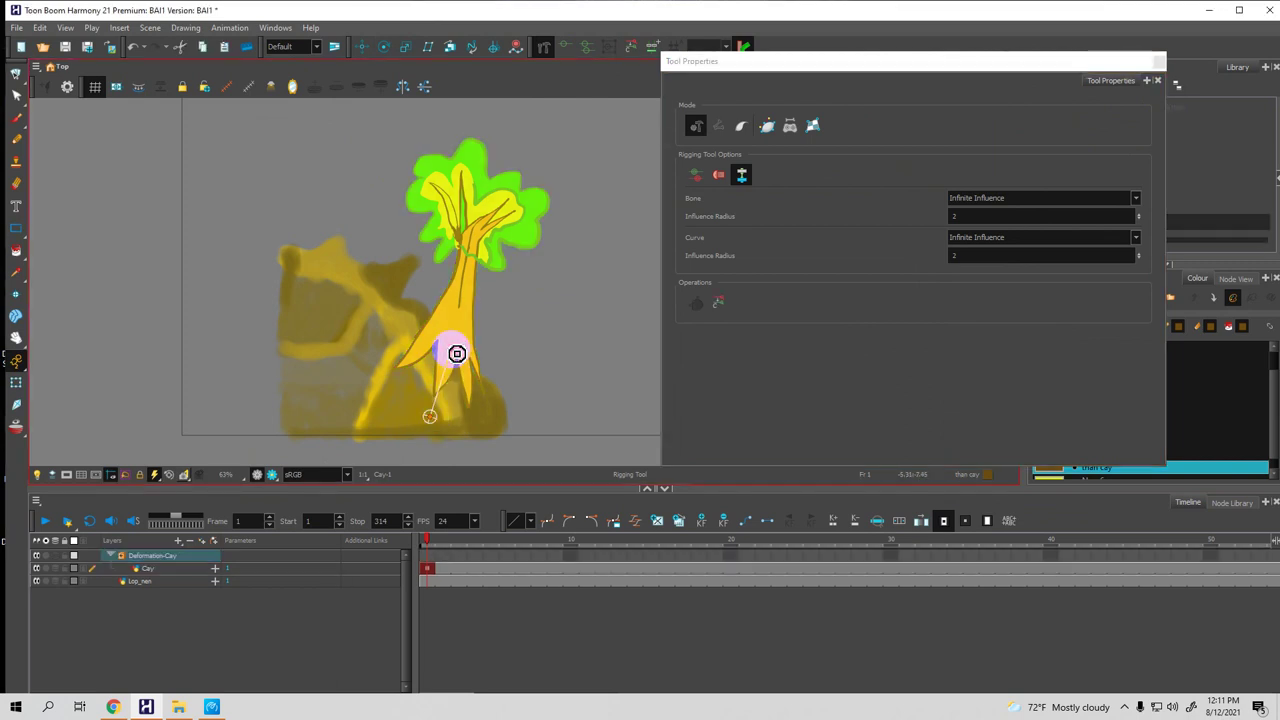
{"action": "left_click", "coordinate": [462, 293]}
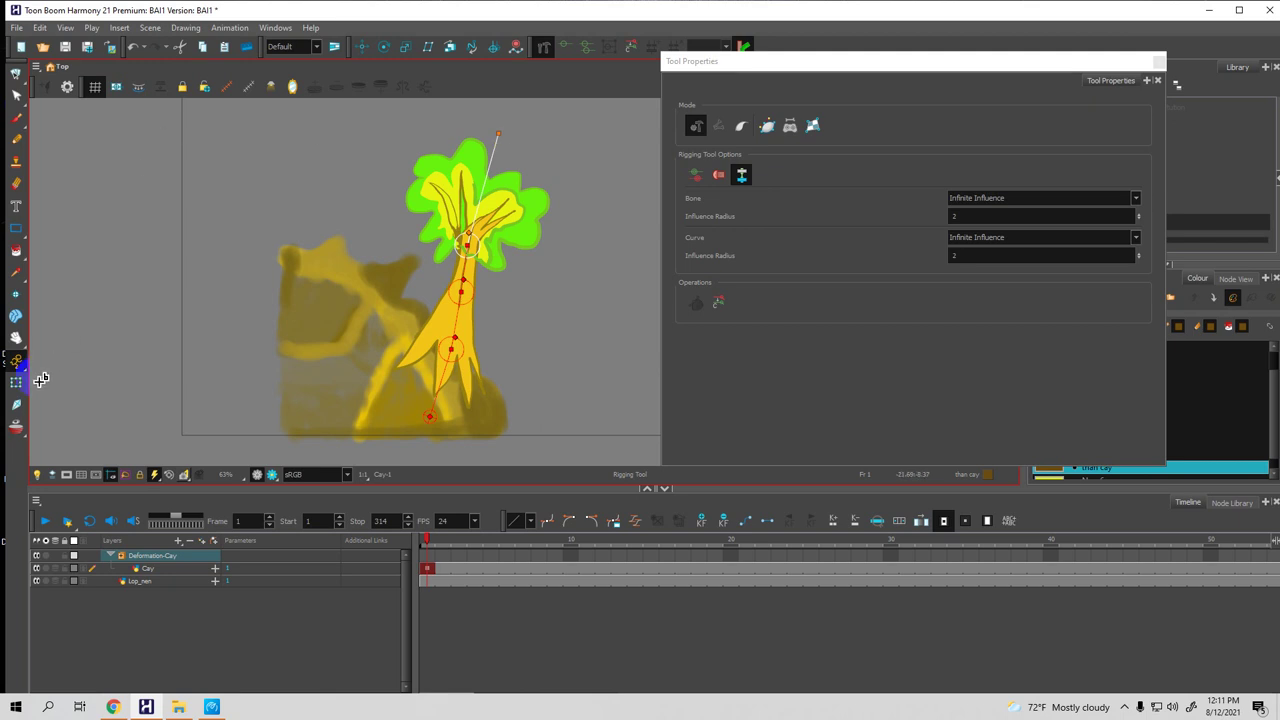
{"action": "left_click", "coordinate": [1140, 58]}
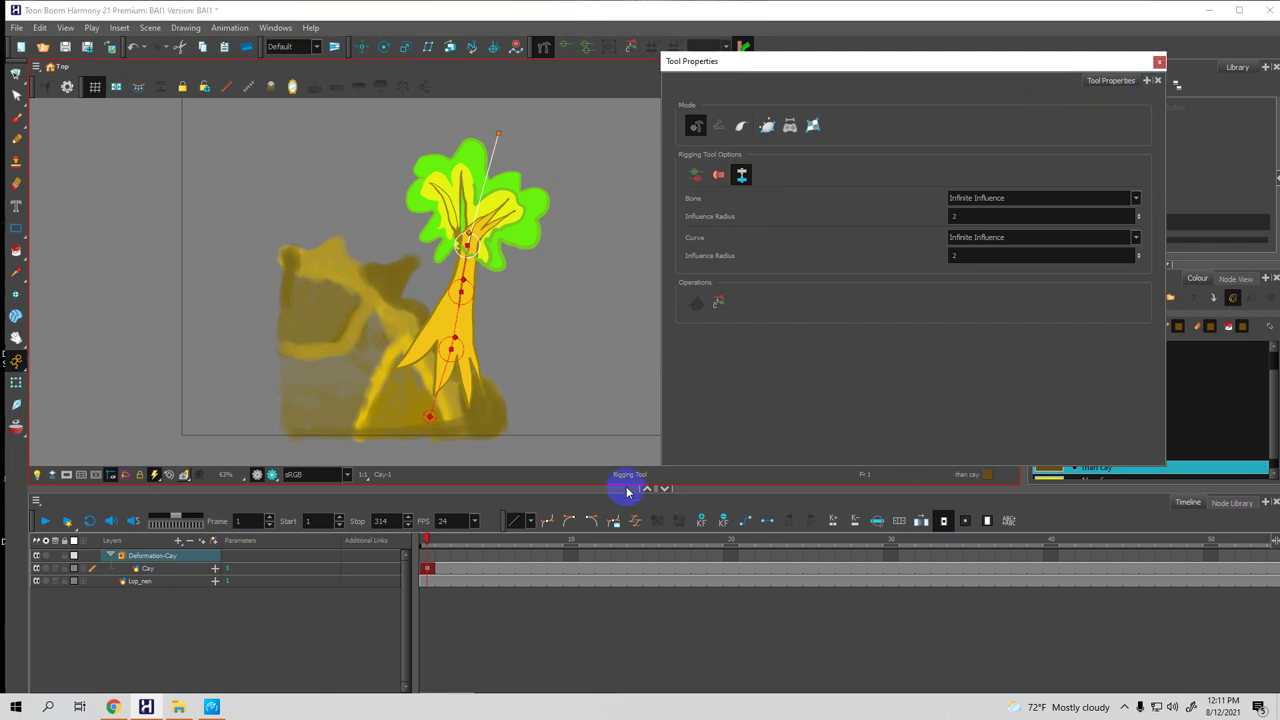
With the Transform tool, bend the trunk bones so the tree leans left at frame 8 and right at frame 17
{"action": "left_click", "coordinate": [434, 597]}
{"action": "left_click_drag", "start_coordinate": [427, 540], "coordinate": [541, 547]}
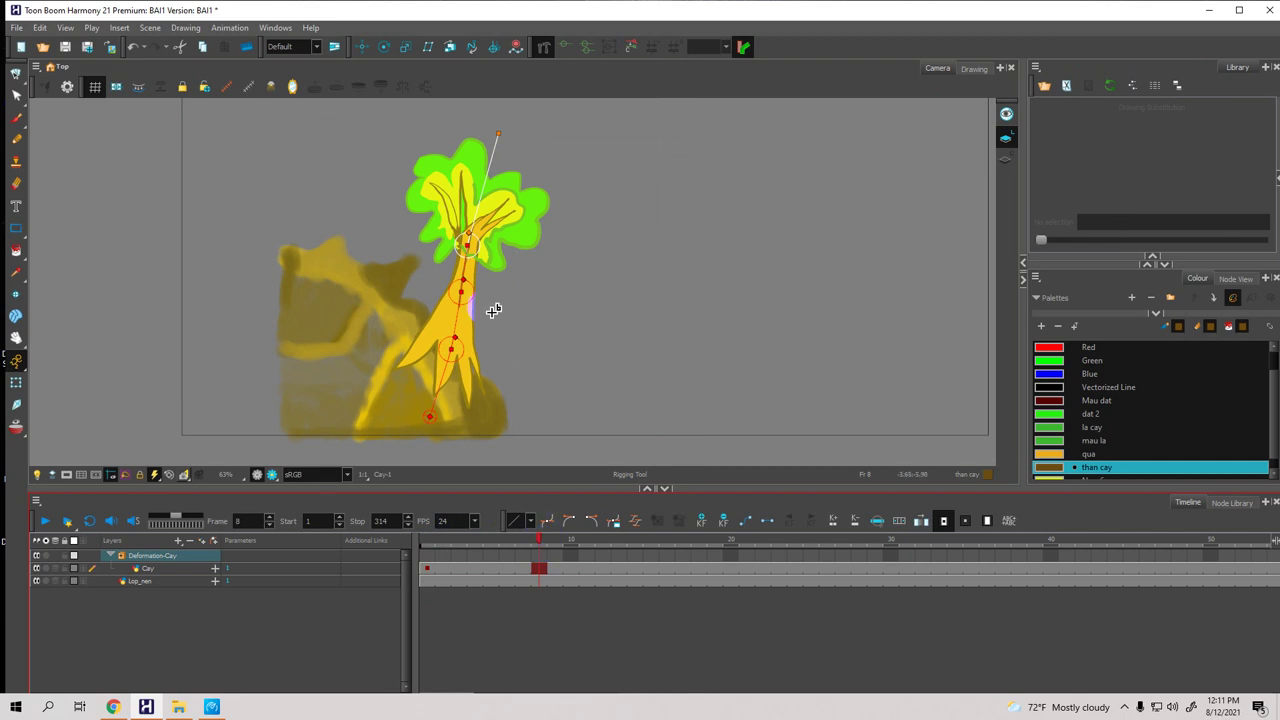
{"action": "left_click", "coordinate": [17, 385]}
{"action": "left_click", "coordinate": [455, 320]}
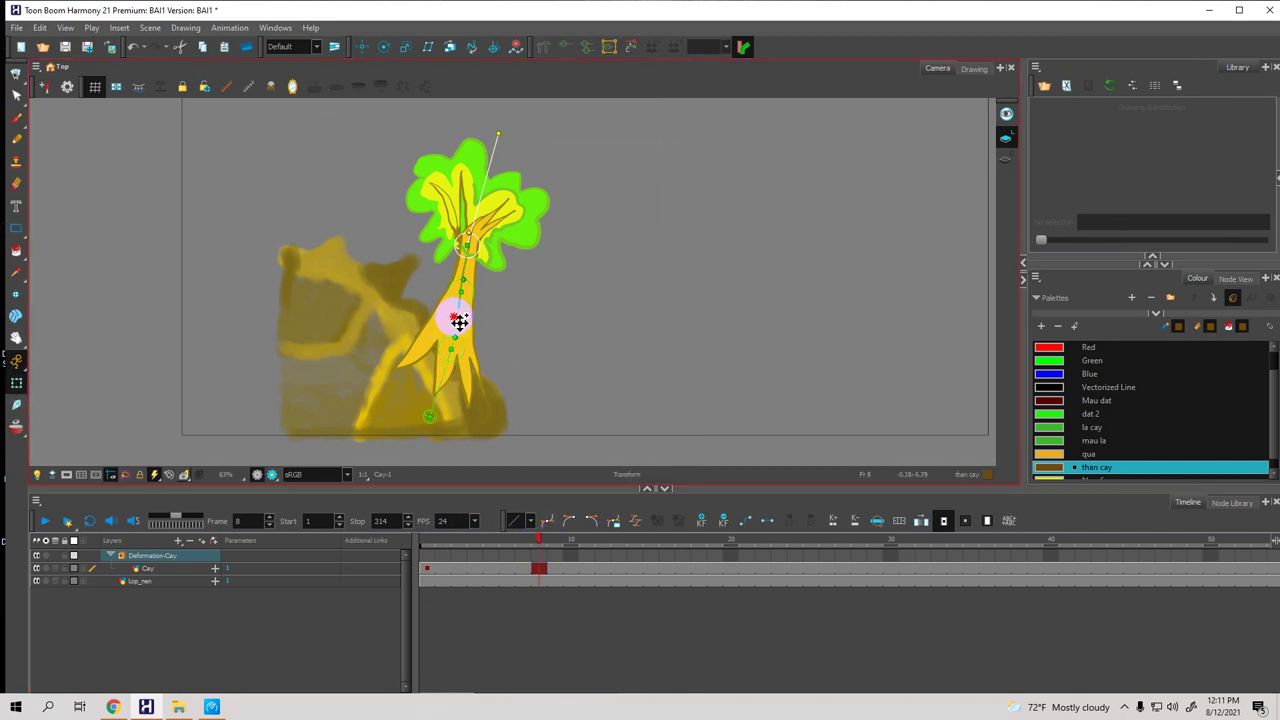
{"action": "left_click", "coordinate": [543, 541]}
{"action": "left_click_drag", "start_coordinate": [541, 541], "coordinate": [666, 543]}
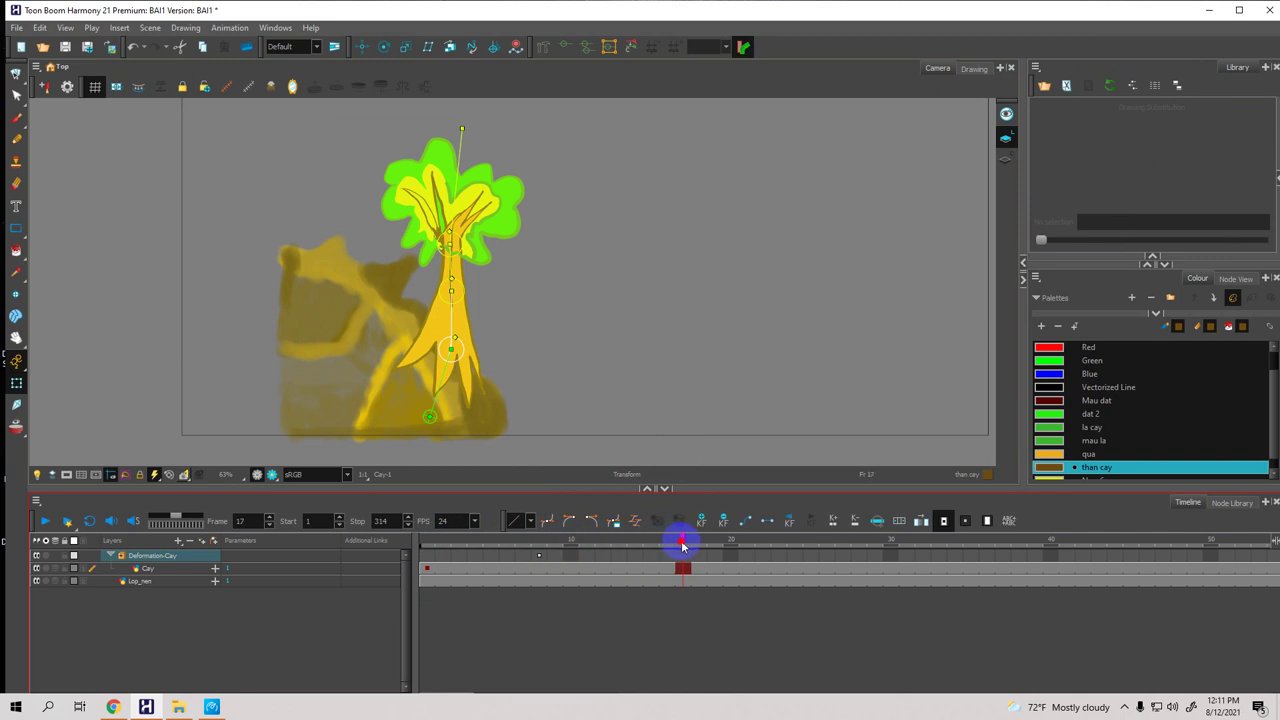
{"action": "left_click_drag", "start_coordinate": [450, 265], "coordinate": [459, 260]}
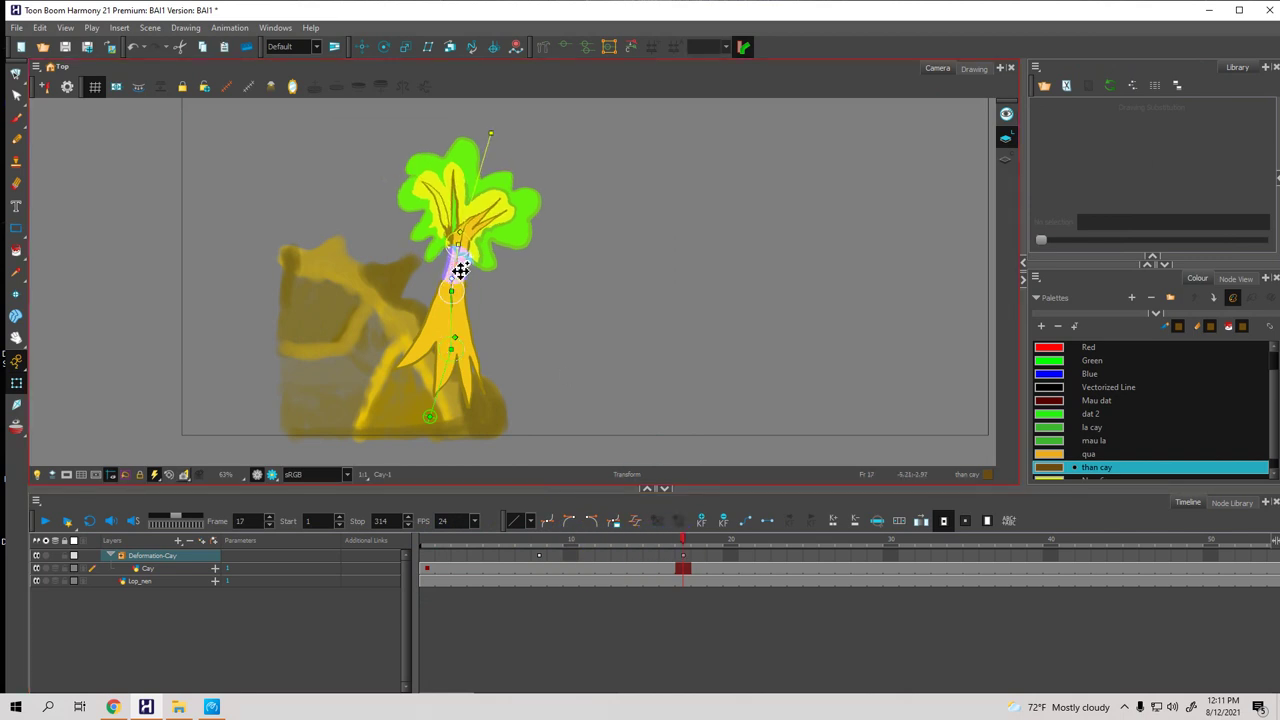
Rotate the upper trunk bone so the crown leans left at frame 27 and right at frame 38
{"action": "left_click", "coordinate": [684, 541]}
{"action": "left_click_drag", "start_coordinate": [684, 541], "coordinate": [843, 540]}
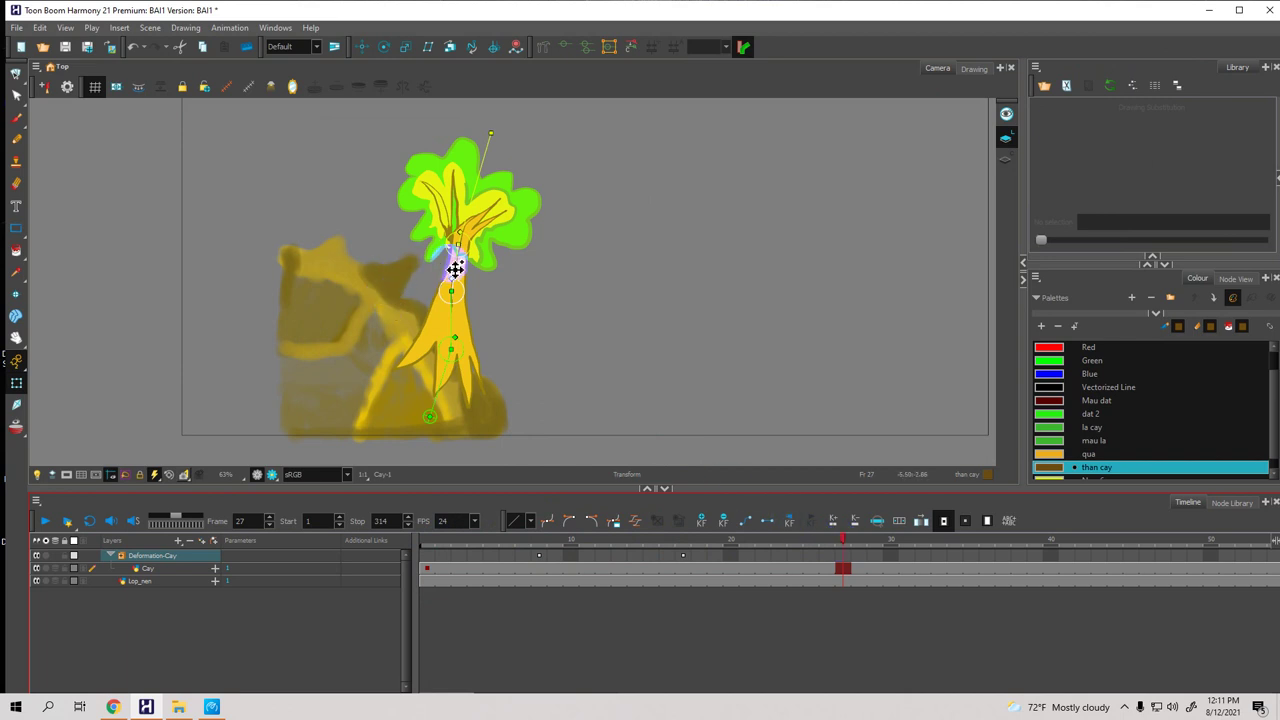
{"action": "left_click_drag", "start_coordinate": [455, 262], "coordinate": [456, 268]}
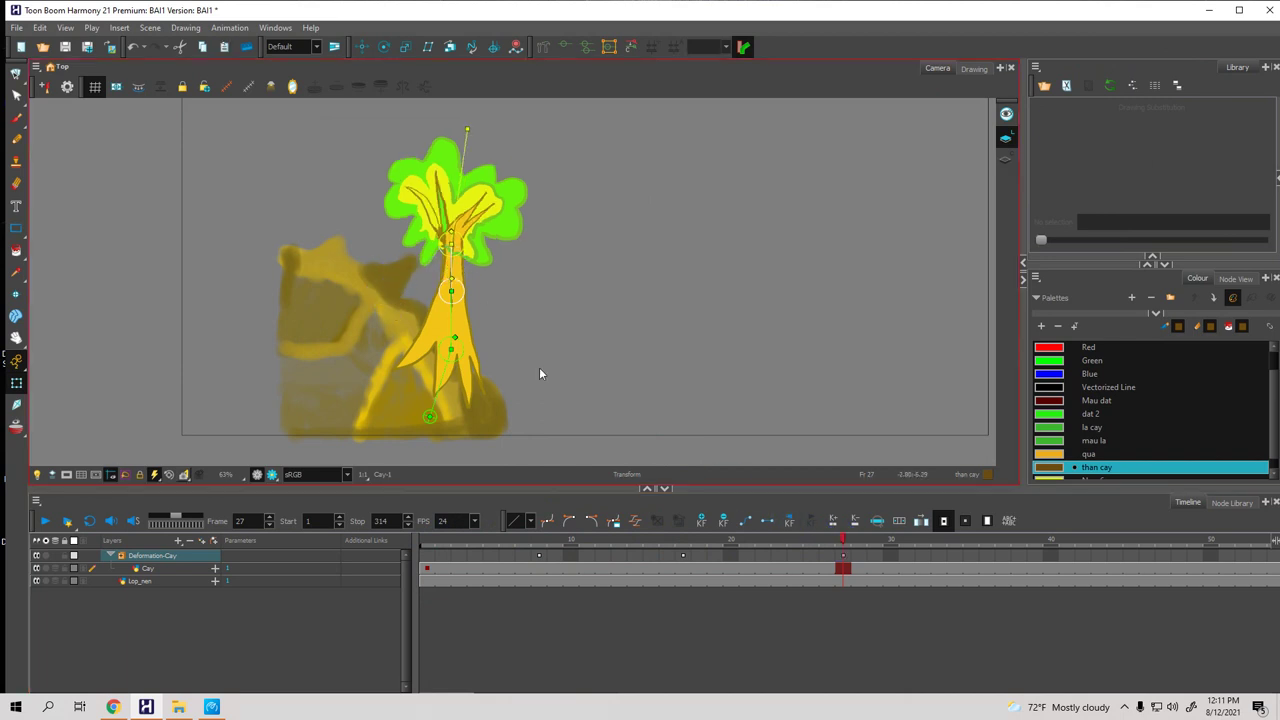
{"action": "left_click_drag", "start_coordinate": [846, 540], "coordinate": [1010, 556]}
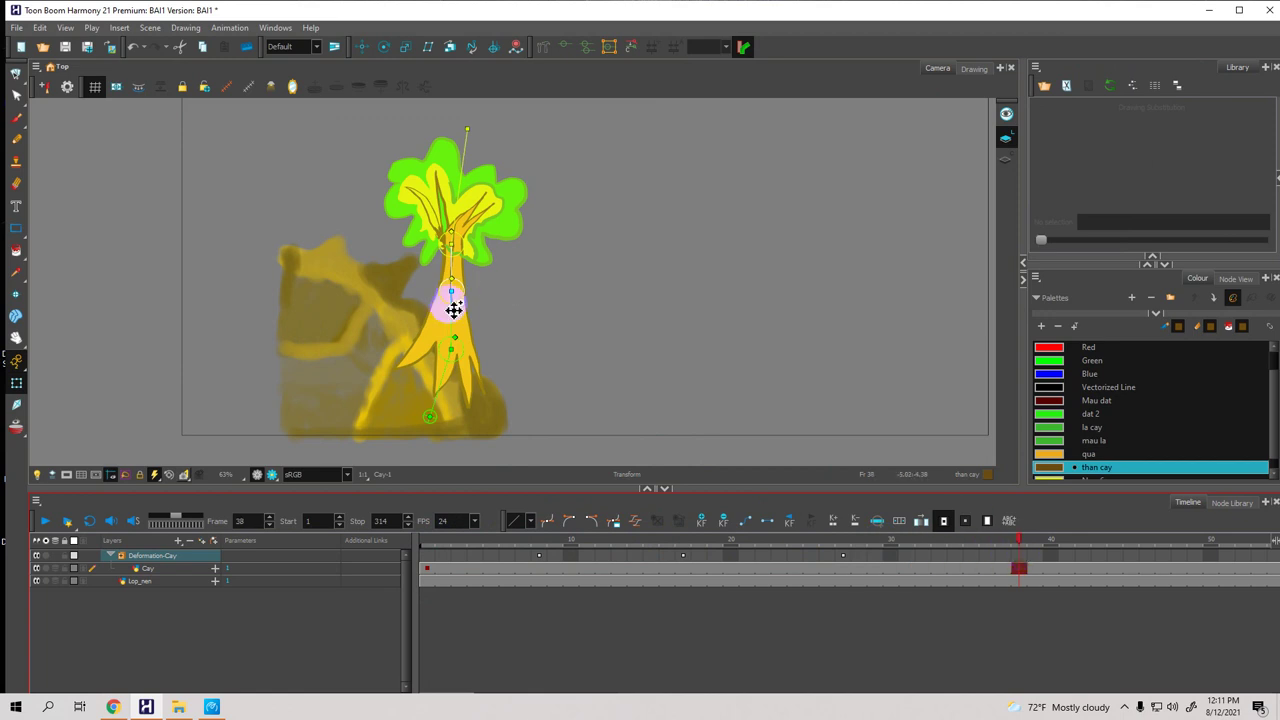
{"action": "left_click_drag", "start_coordinate": [451, 268], "coordinate": [461, 270]}
Play the tree's swaying animation from frame 1 and return the playhead to the start
{"action": "left_click", "coordinate": [1021, 545]}
{"action": "left_click_drag", "start_coordinate": [1021, 545], "coordinate": [427, 541]}
{"action": "left_click", "coordinate": [44, 521]}
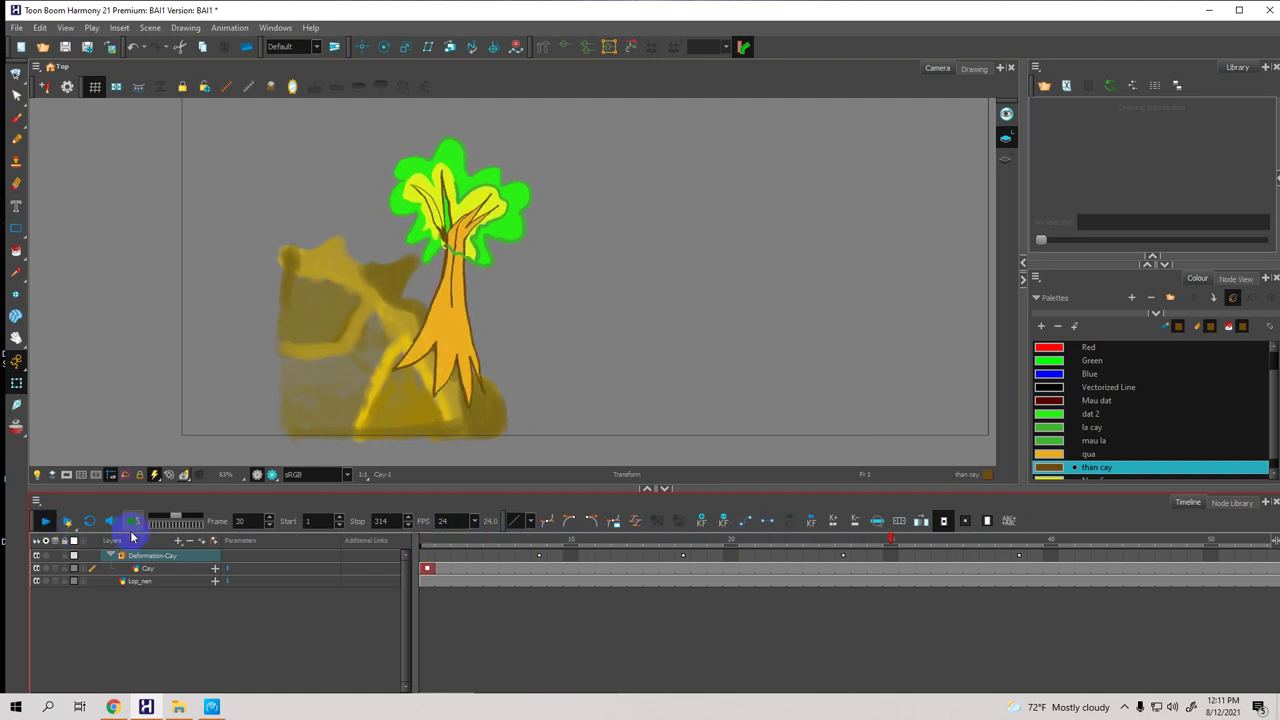
{"action": "left_click", "coordinate": [425, 558]}
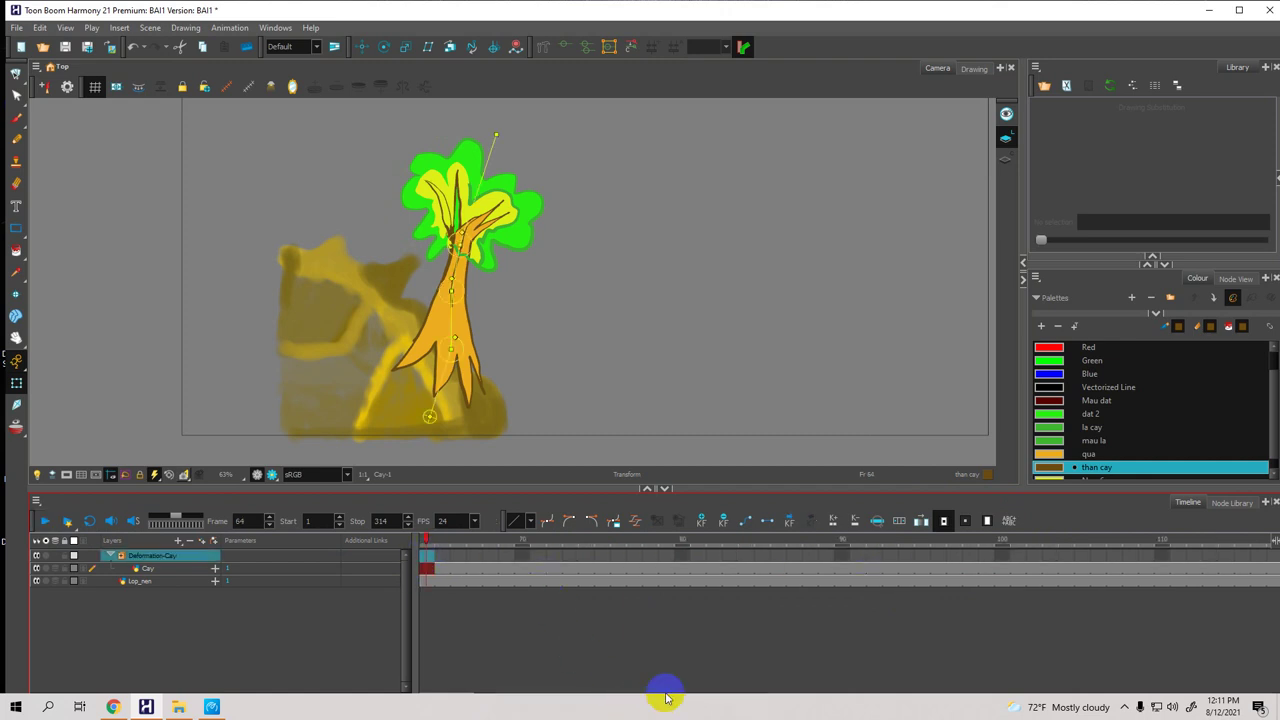
{"action": "left_click_drag", "start_coordinate": [427, 543], "coordinate": [414, 538]}
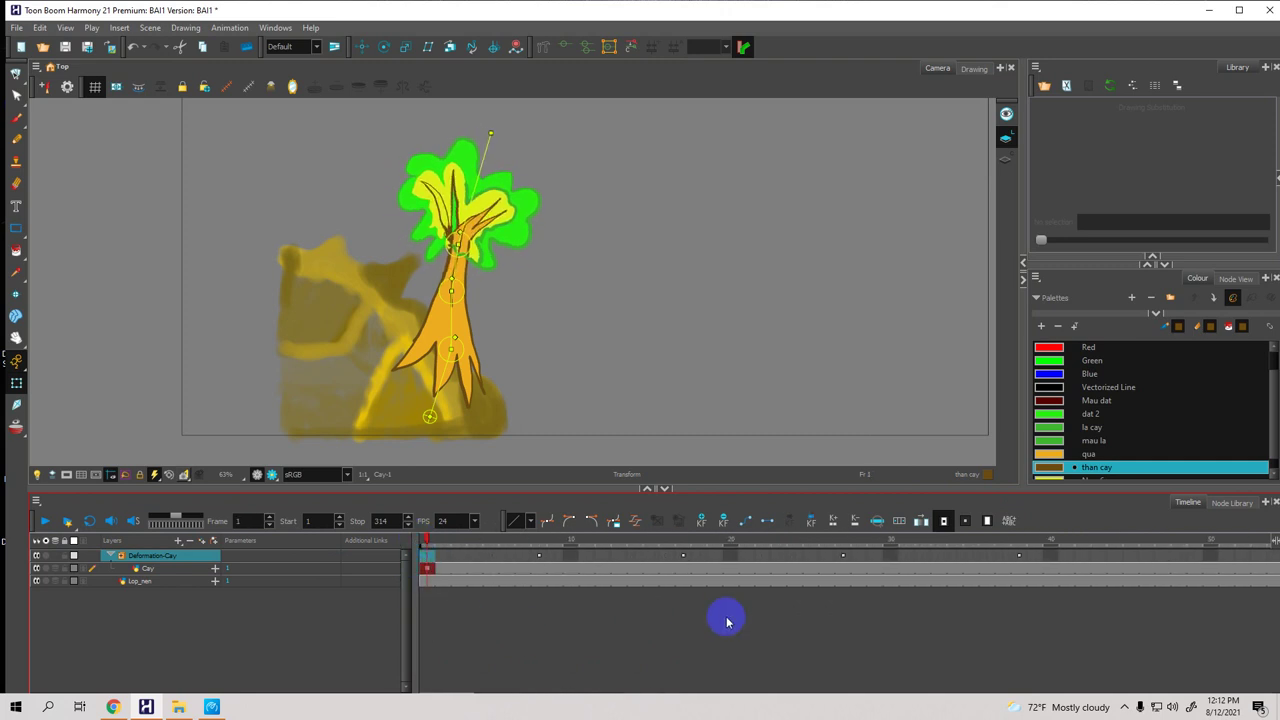
Add a parent peg above the "Deformation-Cay" group and collapse its hierarchy in the timeline
{"action": "left_click", "coordinate": [212, 545]}
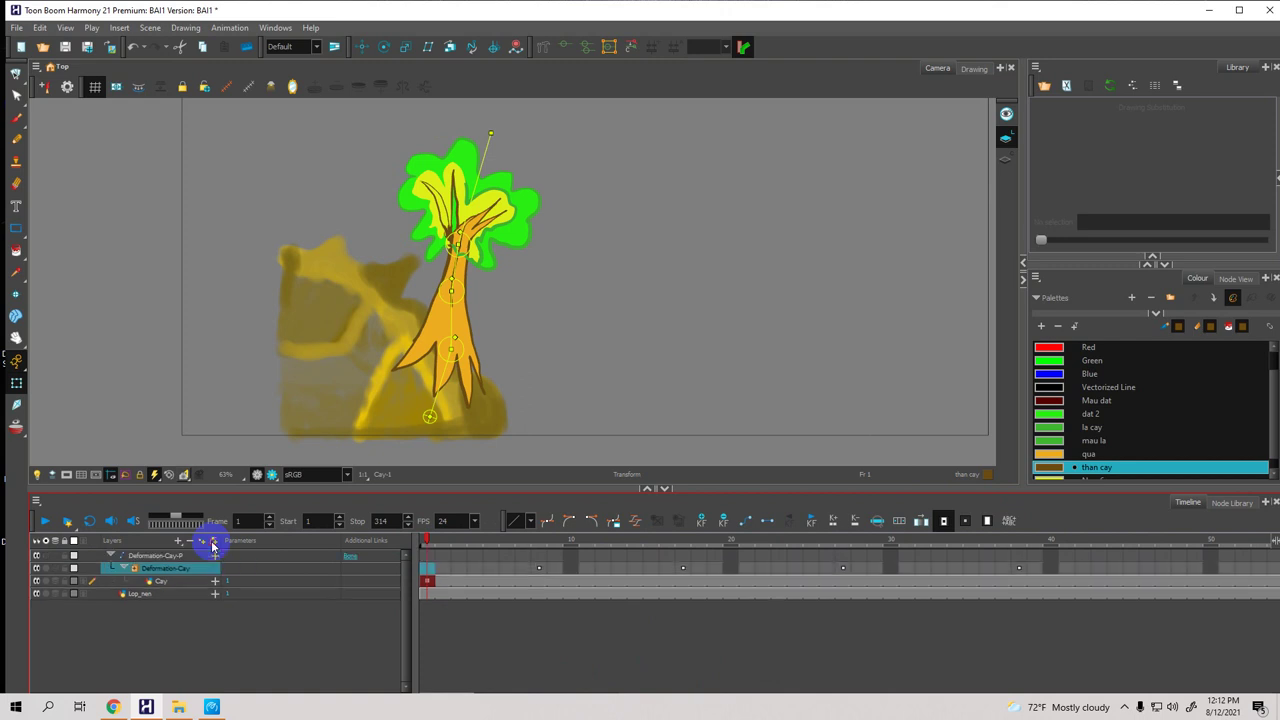
{"action": "left_click", "coordinate": [111, 557]}
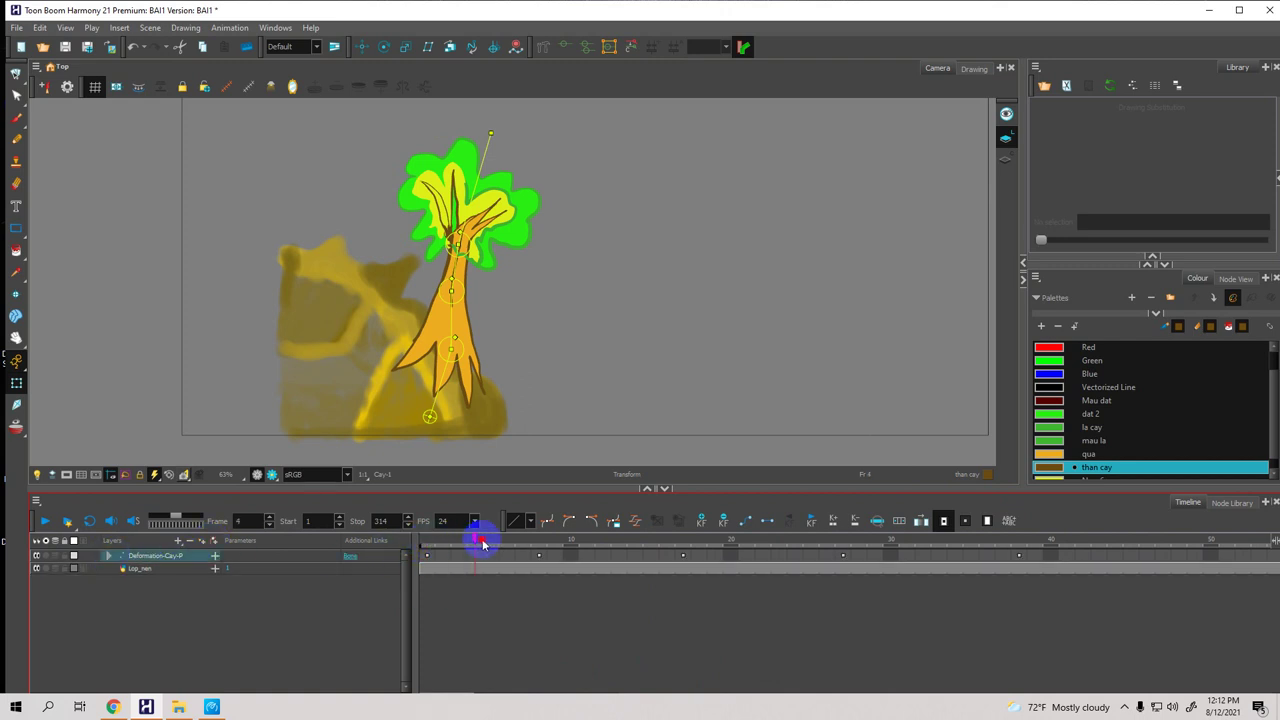
At frame 1, rotate the upper trunk bone so the crown leans left
{"action": "left_click_drag", "start_coordinate": [640, 540], "coordinate": [428, 557]}
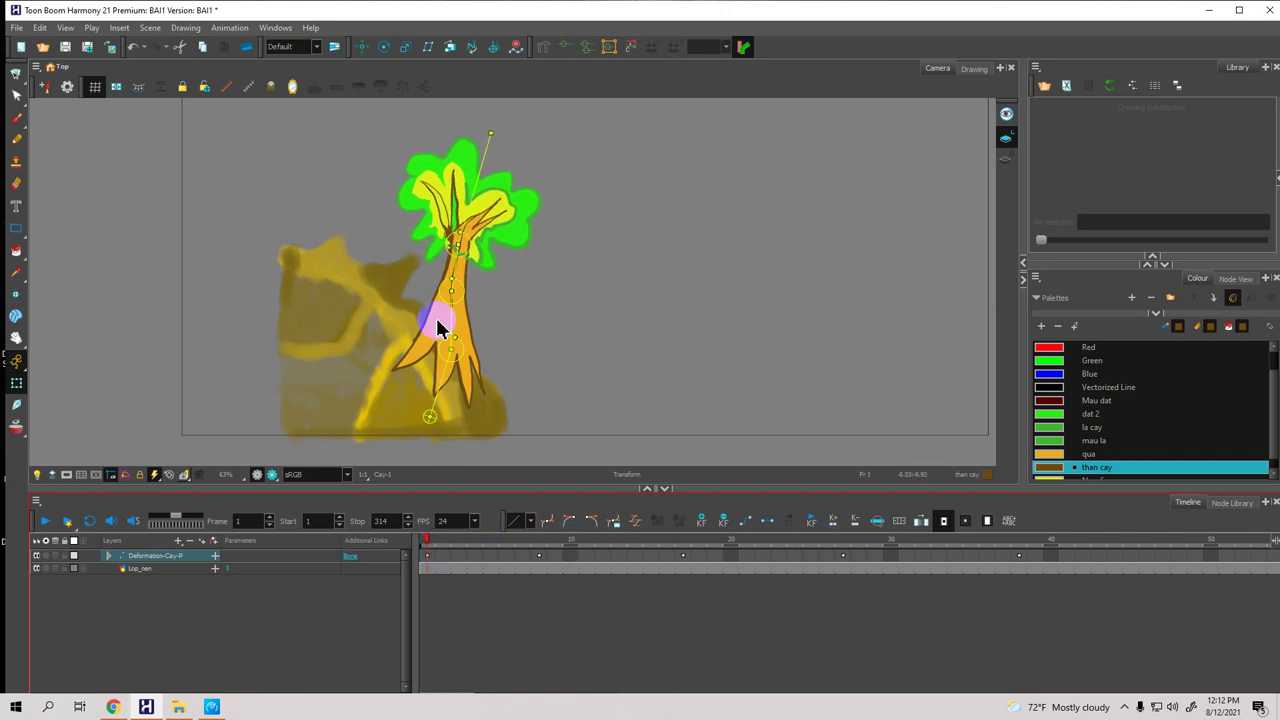
{"action": "left_click_drag", "start_coordinate": [454, 268], "coordinate": [448, 263]}
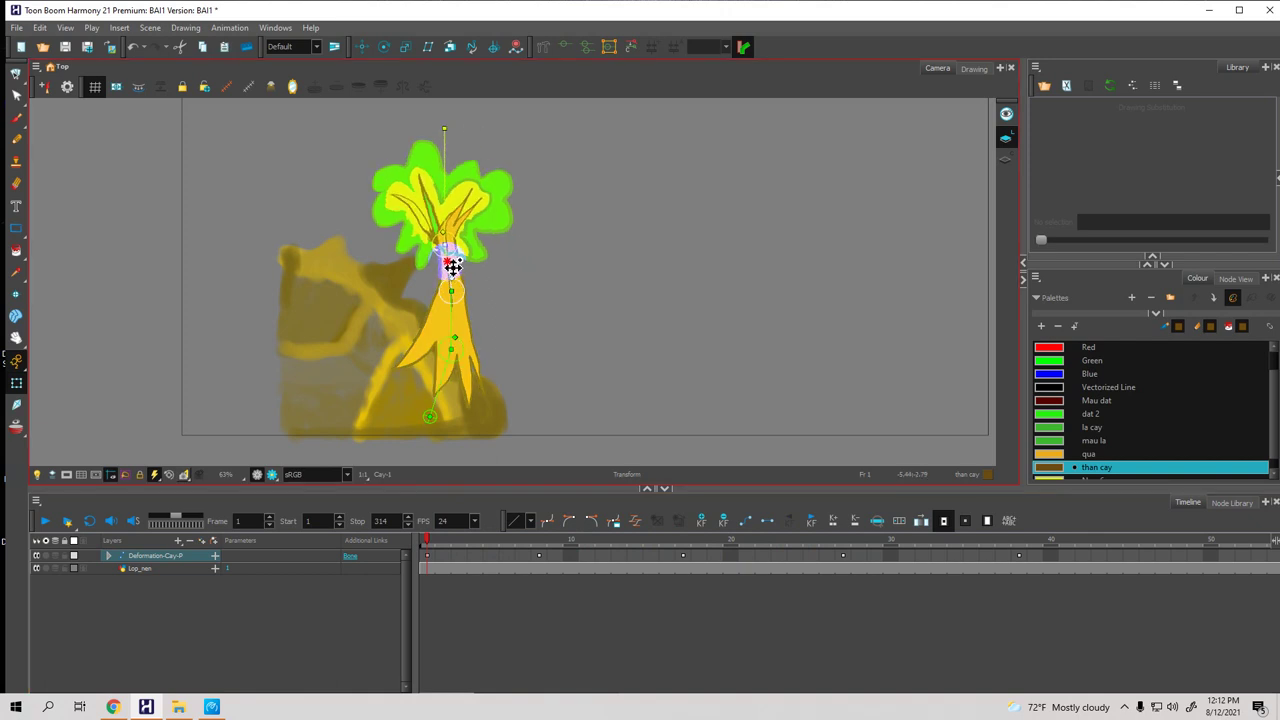
{"action": "left_click", "coordinate": [430, 540]}
{"action": "mouse_move", "coordinate": [430, 540]}
{"action": "left_mouse_down"}
{"action": "mouse_move", "coordinate": [1014, 549]}
{"action": "mouse_move", "coordinate": [422, 557]}
{"action": "left_mouse_up"}
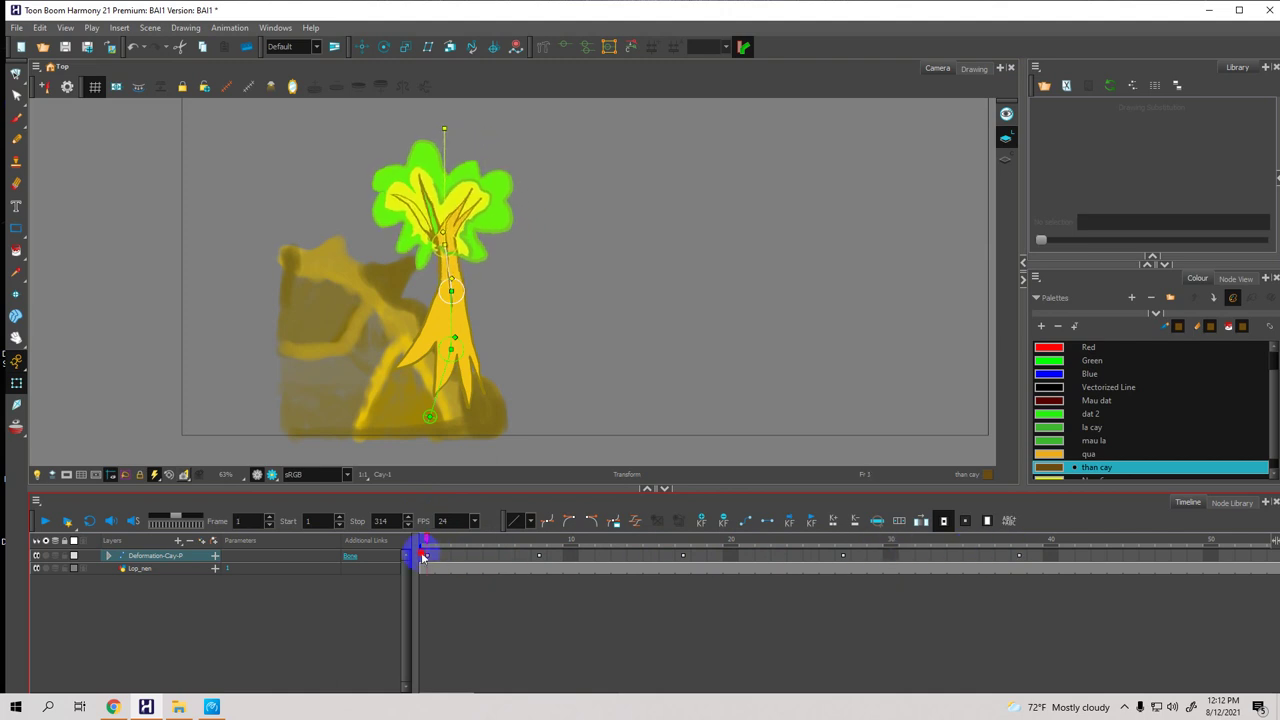
Copy the tree deformation's timeline cells from frame 1 through the keyframe at frame 38
{"action": "left_click", "coordinate": [426, 556]}
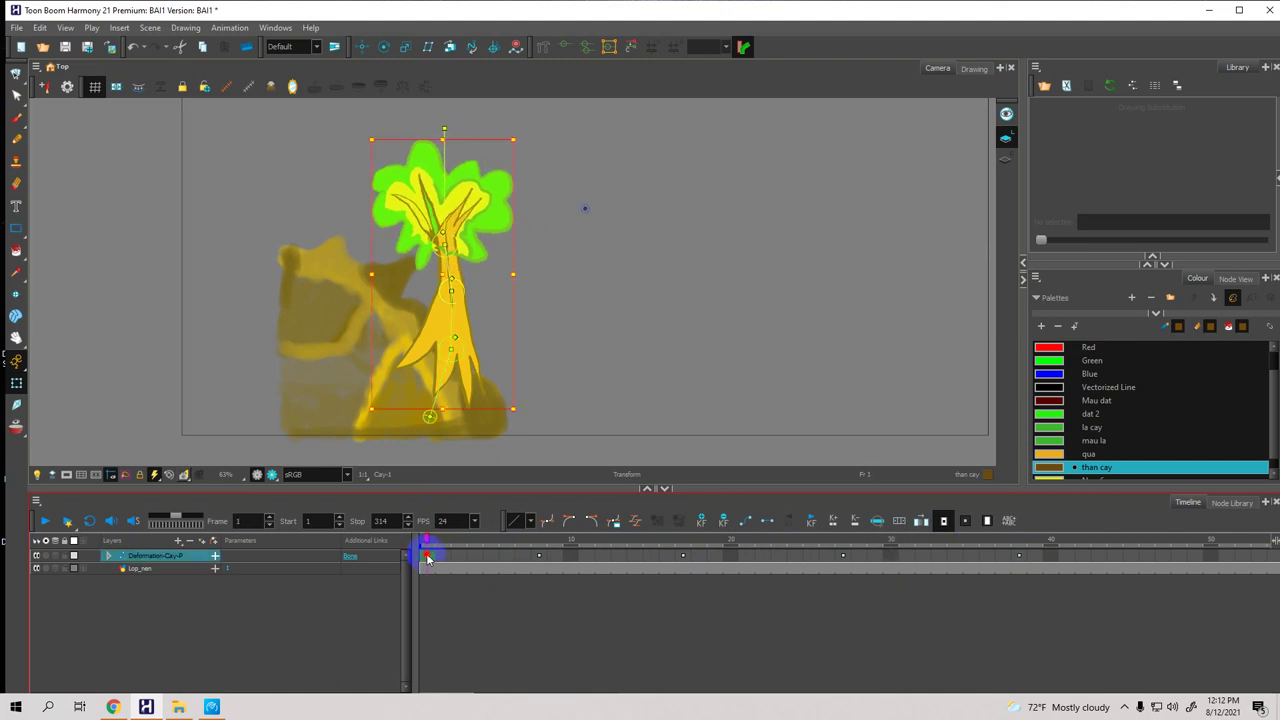
{"action": "left_click", "coordinate": [1019, 556], "text": "shift"}
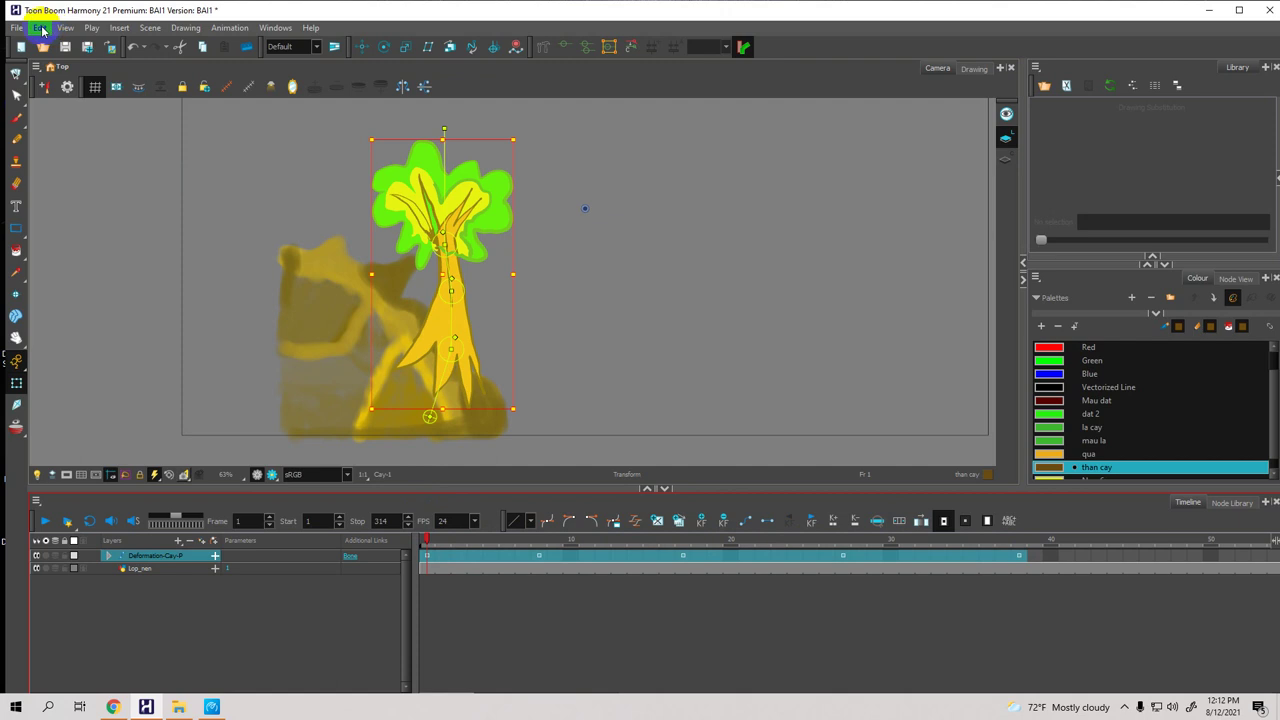
{"action": "left_click", "coordinate": [40, 27]}
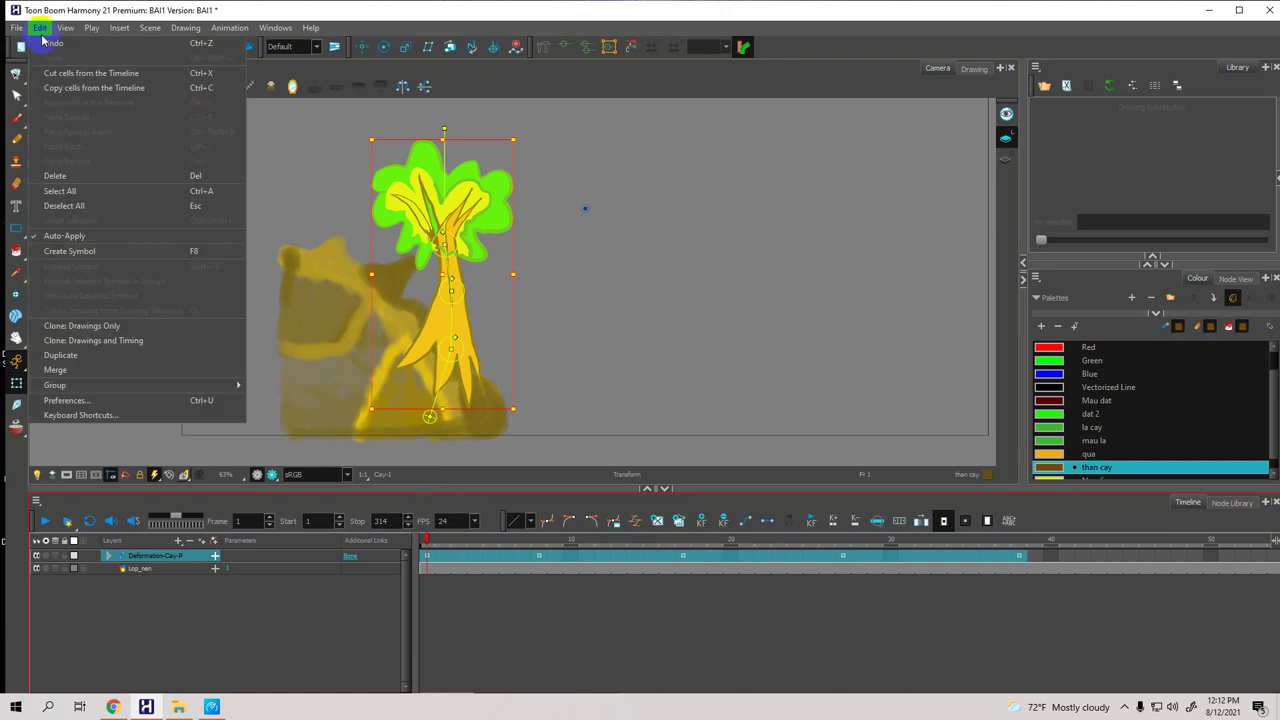
{"action": "left_click", "coordinate": [51, 93]}
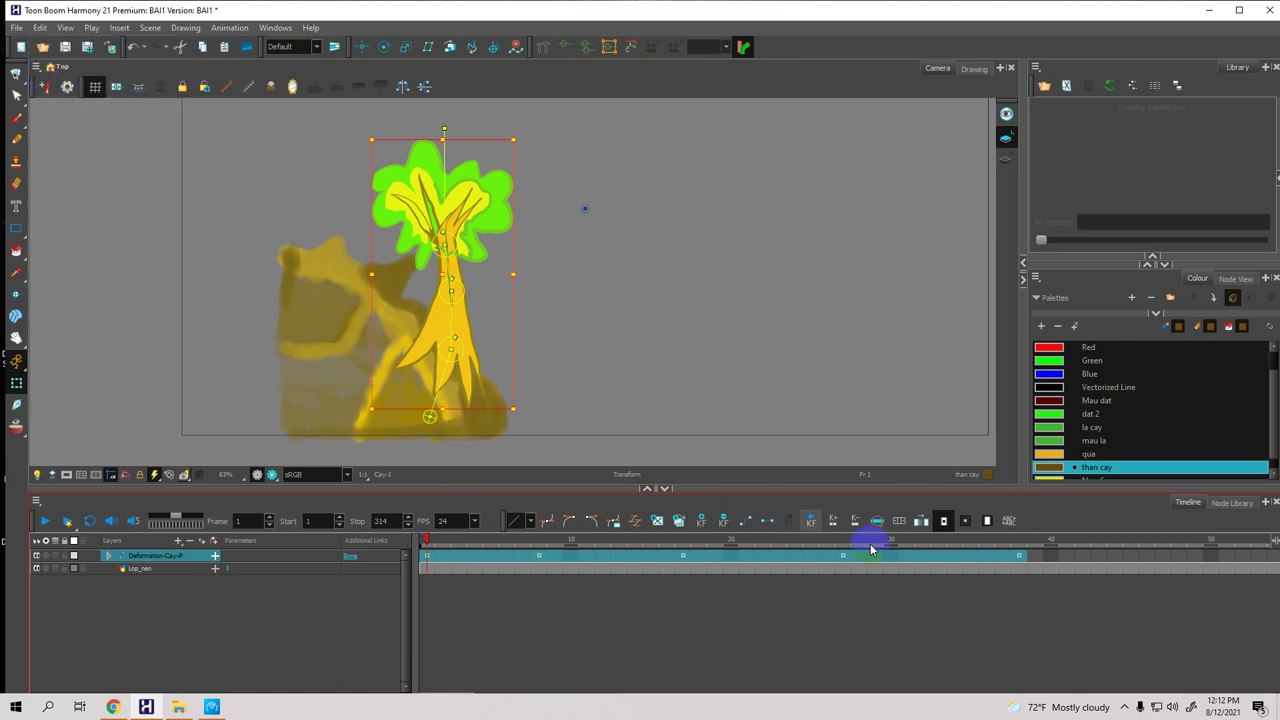
{"action": "left_click", "coordinate": [1153, 557]}
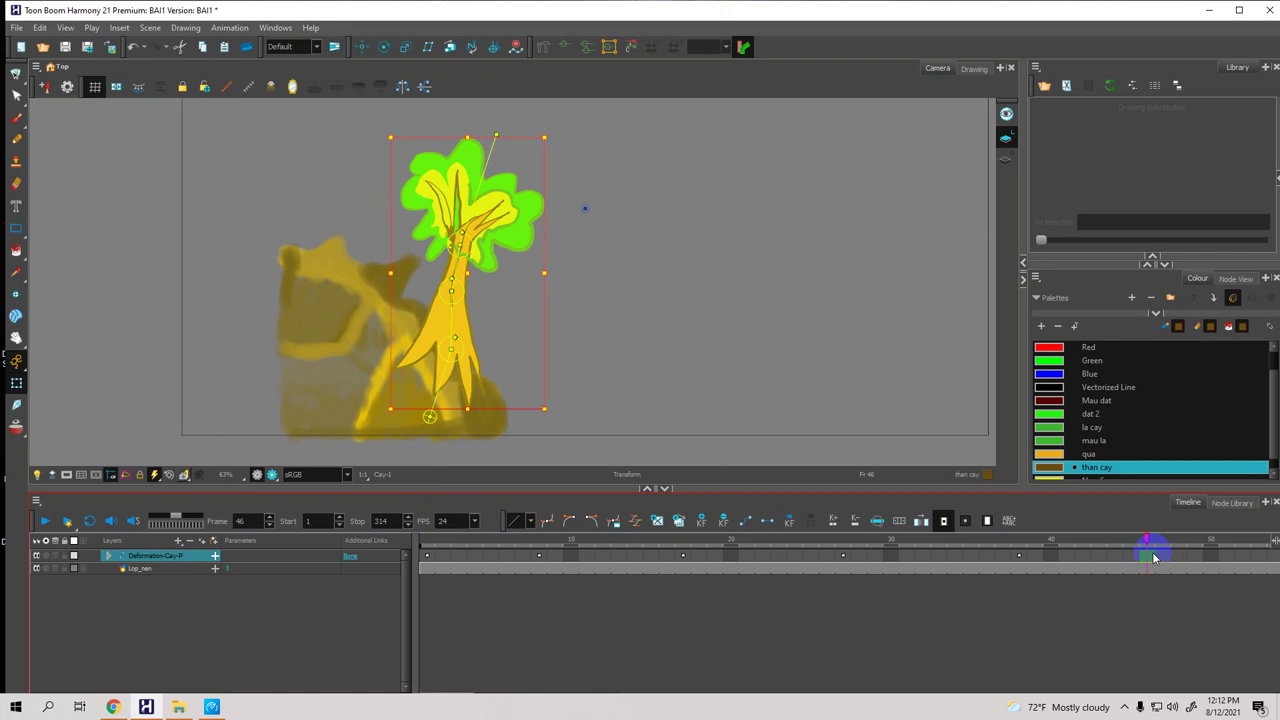
{"action": "key", "text": "ctrl+b"}
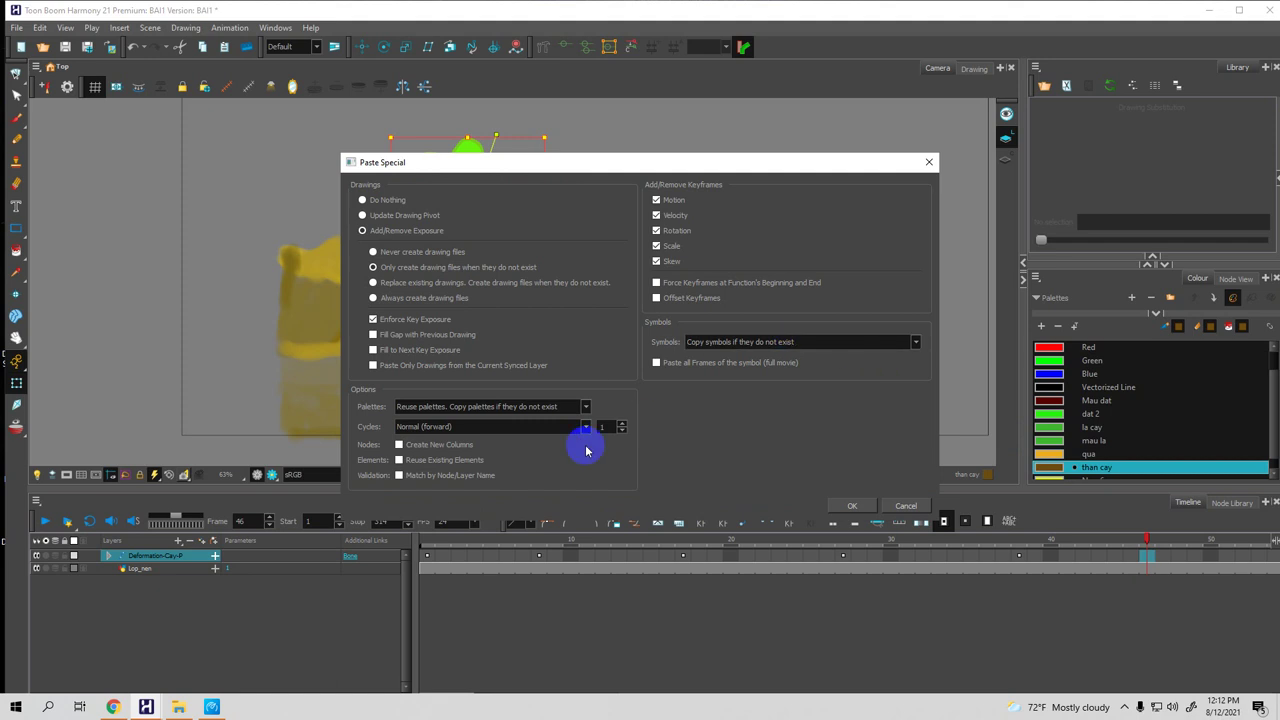
{"action": "left_click", "coordinate": [906, 506]}
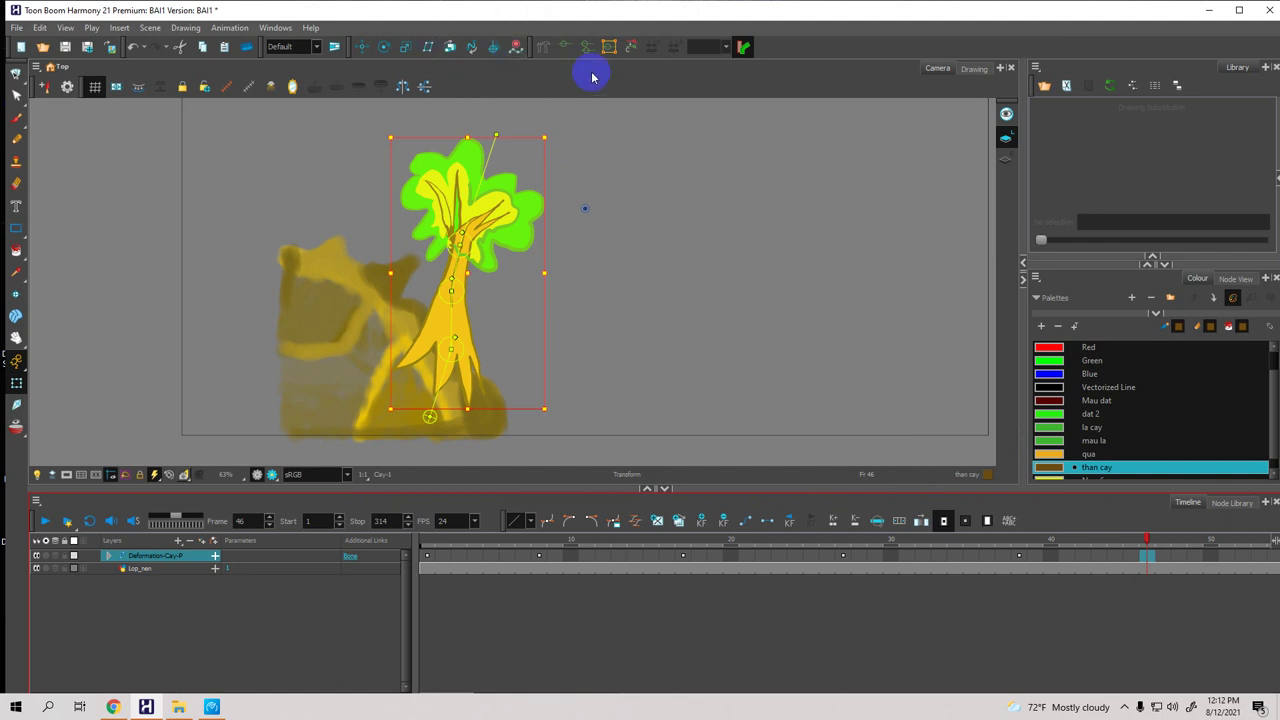
Handwrite the note "Ctrl + Shift + B copy trên time line → chuyển động lặp (phần được copy)" beside the tree with the Brush
{"action": "left_click", "coordinate": [976, 69]}
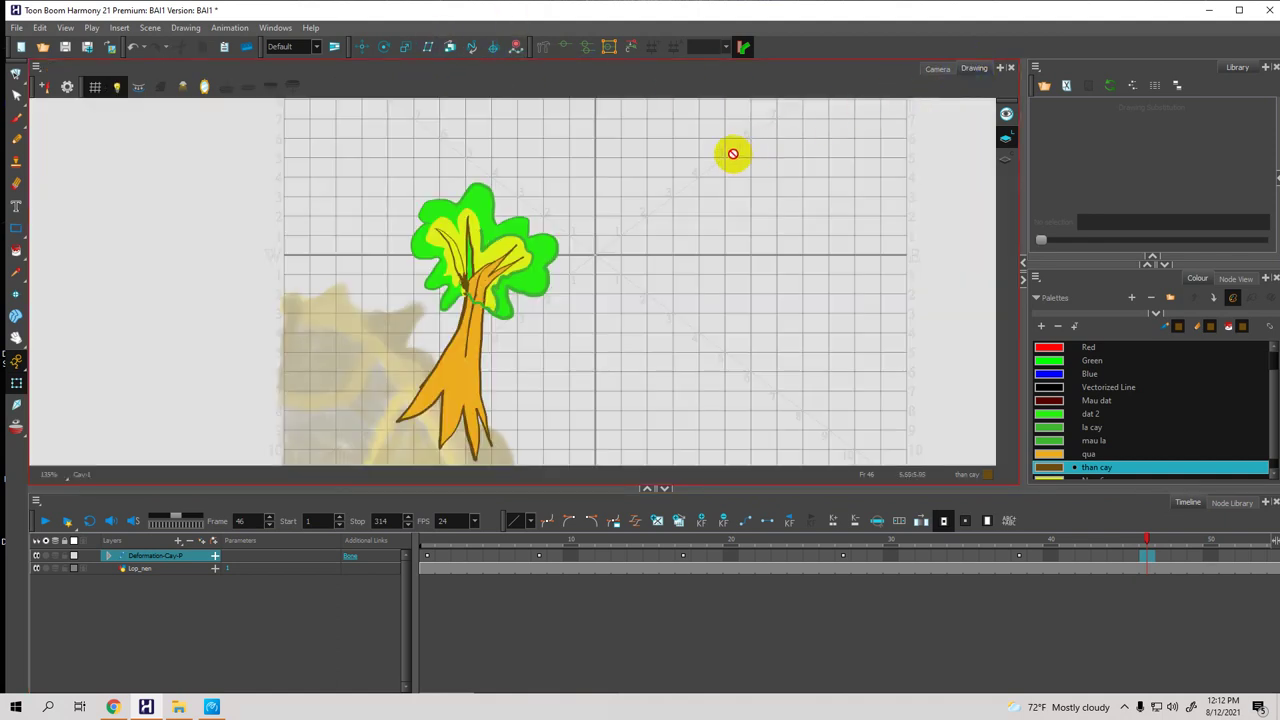
{"action": "mouse_move", "coordinate": [657, 171]}
{"action": "left_mouse_down"}
{"action": "mouse_move", "coordinate": [620, 214]}
{"action": "mouse_move", "coordinate": [571, 157]}
{"action": "mouse_move", "coordinate": [568, 189]}
{"action": "mouse_move", "coordinate": [590, 148]}
{"action": "mouse_move", "coordinate": [590, 183]}
{"action": "mouse_move", "coordinate": [620, 152]}
{"action": "mouse_move", "coordinate": [613, 186]}
{"action": "mouse_move", "coordinate": [677, 183]}
{"action": "mouse_move", "coordinate": [687, 162]}
{"action": "mouse_move", "coordinate": [683, 188]}
{"action": "mouse_move", "coordinate": [708, 150]}
{"action": "mouse_move", "coordinate": [711, 178]}
{"action": "mouse_move", "coordinate": [722, 180]}
{"action": "mouse_move", "coordinate": [719, 166]}
{"action": "mouse_move", "coordinate": [731, 190]}
{"action": "mouse_move", "coordinate": [805, 168]}
{"action": "mouse_move", "coordinate": [837, 189]}
{"action": "left_mouse_up"}
{"action": "mouse_move", "coordinate": [598, 220]}
{"action": "left_mouse_down"}
{"action": "mouse_move", "coordinate": [586, 234]}
{"action": "mouse_move", "coordinate": [598, 241]}
{"action": "left_mouse_up"}
{"action": "mouse_move", "coordinate": [608, 228]}
{"action": "left_mouse_down"}
{"action": "mouse_move", "coordinate": [643, 234]}
{"action": "mouse_move", "coordinate": [630, 262]}
{"action": "left_mouse_up"}
{"action": "left_click_drag", "start_coordinate": [707, 235], "coordinate": [677, 229]}
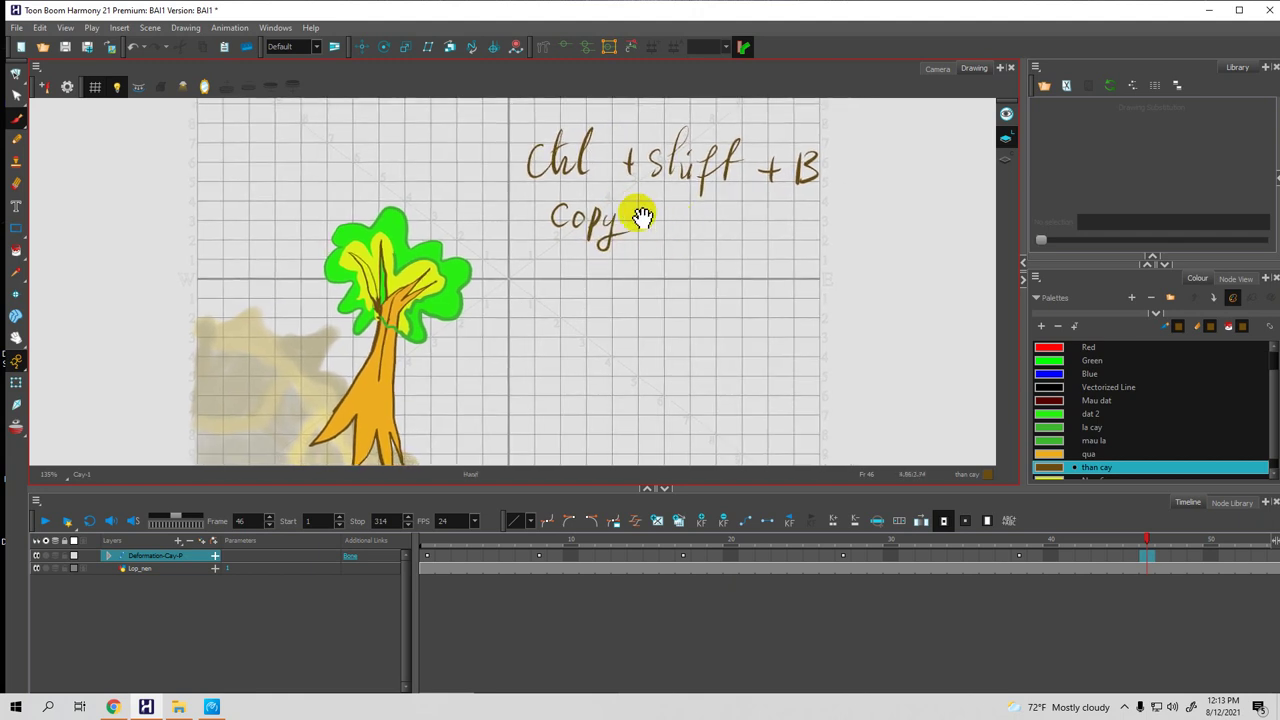
{"action": "mouse_move", "coordinate": [660, 206]}
{"action": "left_mouse_down"}
{"action": "mouse_move", "coordinate": [654, 245]}
{"action": "mouse_move", "coordinate": [751, 214]}
{"action": "mouse_move", "coordinate": [742, 246]}
{"action": "mouse_move", "coordinate": [772, 230]}
{"action": "mouse_move", "coordinate": [761, 236]}
{"action": "mouse_move", "coordinate": [800, 247]}
{"action": "mouse_move", "coordinate": [834, 218]}
{"action": "mouse_move", "coordinate": [834, 246]}
{"action": "mouse_move", "coordinate": [844, 237]}
{"action": "mouse_move", "coordinate": [846, 256]}
{"action": "mouse_move", "coordinate": [895, 252]}
{"action": "left_mouse_up"}
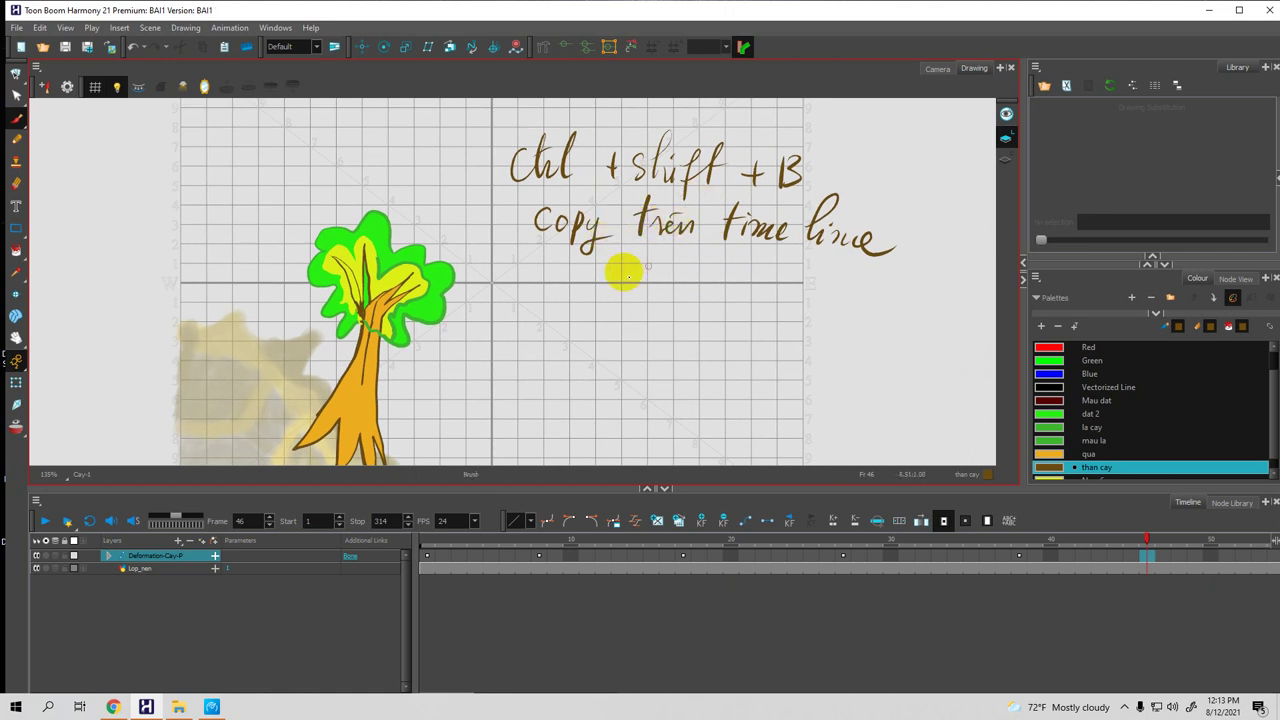
{"action": "mouse_move", "coordinate": [563, 271]}
{"action": "left_mouse_down"}
{"action": "mouse_move", "coordinate": [648, 288]}
{"action": "mouse_move", "coordinate": [770, 251]}
{"action": "mouse_move", "coordinate": [782, 289]}
{"action": "mouse_move", "coordinate": [842, 283]}
{"action": "mouse_move", "coordinate": [846, 266]}
{"action": "mouse_move", "coordinate": [889, 289]}
{"action": "left_mouse_up"}
{"action": "mouse_move", "coordinate": [633, 312]}
{"action": "left_mouse_down"}
{"action": "mouse_move", "coordinate": [629, 344]}
{"action": "mouse_move", "coordinate": [663, 317]}
{"action": "mouse_move", "coordinate": [675, 333]}
{"action": "mouse_move", "coordinate": [736, 331]}
{"action": "mouse_move", "coordinate": [707, 308]}
{"action": "mouse_move", "coordinate": [694, 311]}
{"action": "mouse_move", "coordinate": [718, 328]}
{"action": "mouse_move", "coordinate": [799, 325]}
{"action": "mouse_move", "coordinate": [792, 342]}
{"action": "mouse_move", "coordinate": [885, 350]}
{"action": "left_mouse_up"}
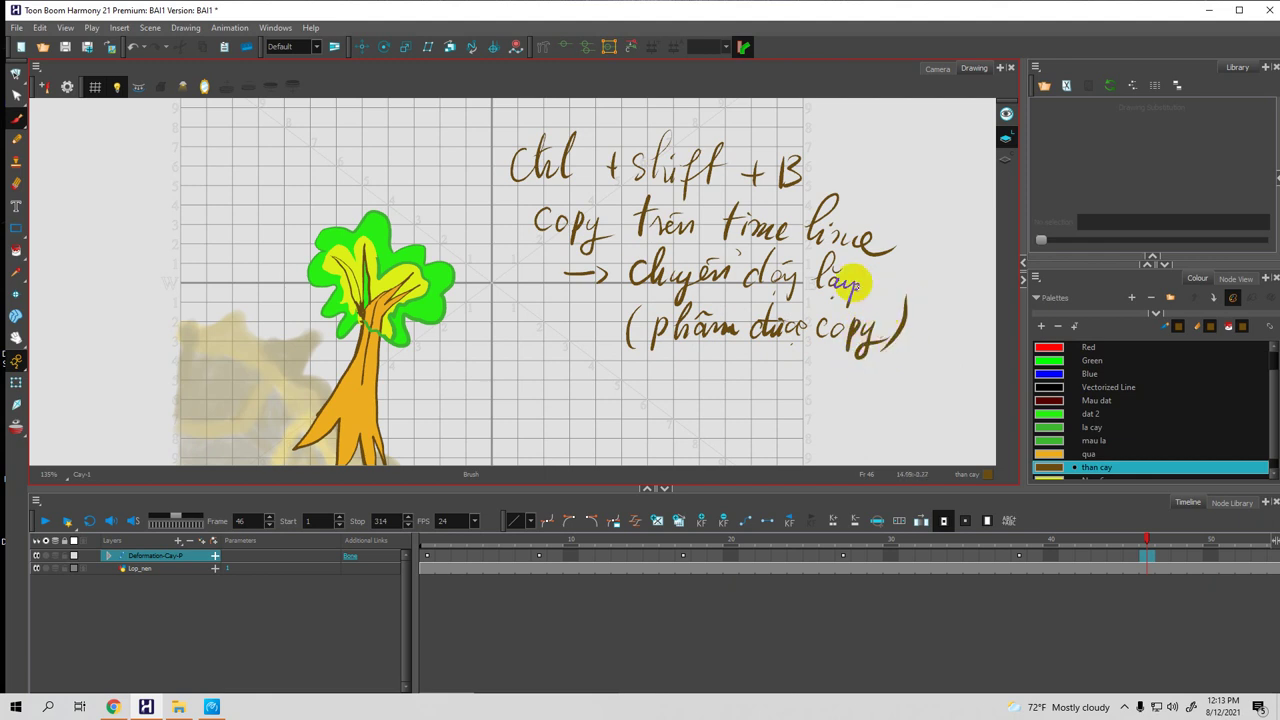
Paste the copied sway cells at frame 46 of the tree deformation's peg with the existing Paste Special options
{"action": "left_click", "coordinate": [443, 521]}
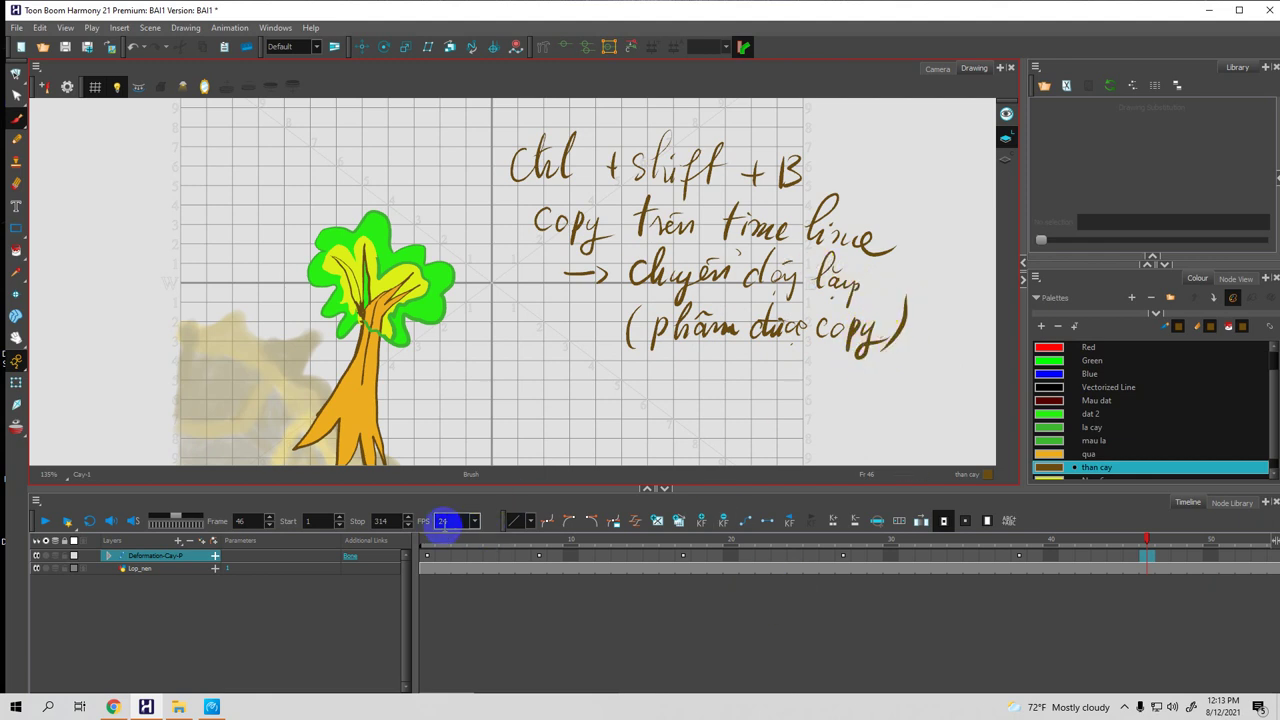
{"action": "left_click", "coordinate": [1020, 625]}
{"action": "left_click", "coordinate": [1148, 558]}
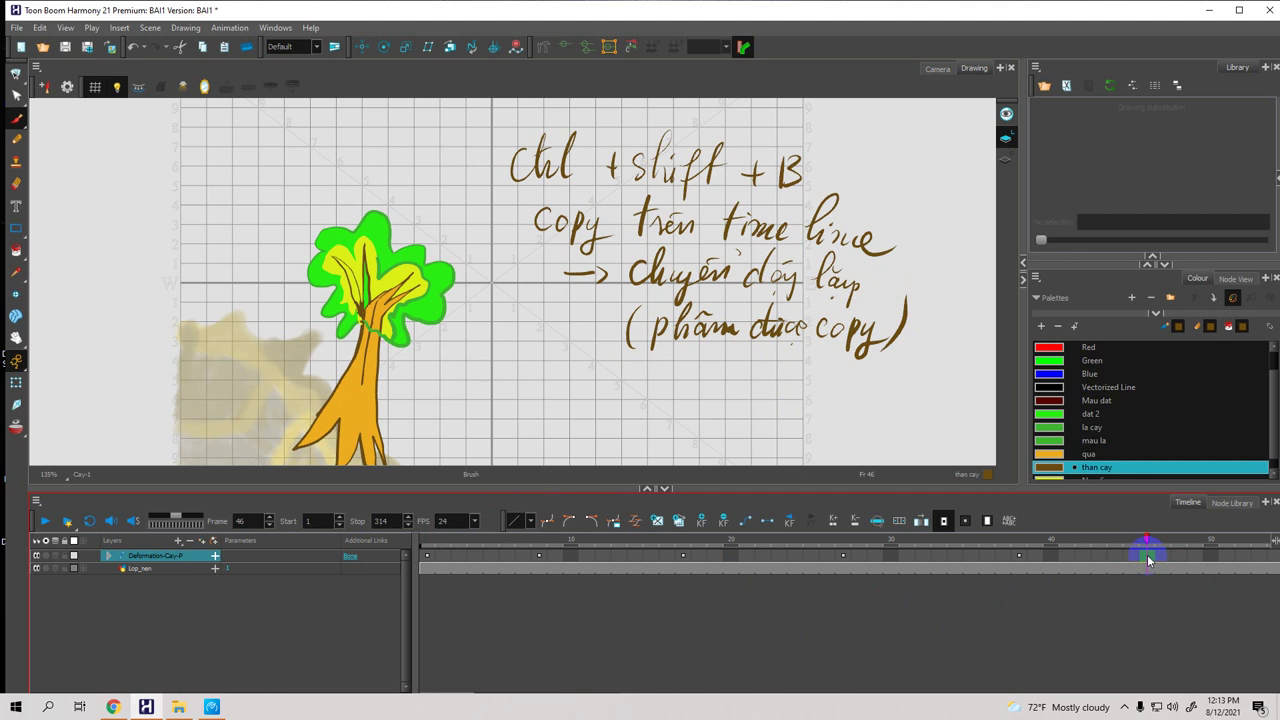
{"action": "key", "text": "ctrl+shift+v"}
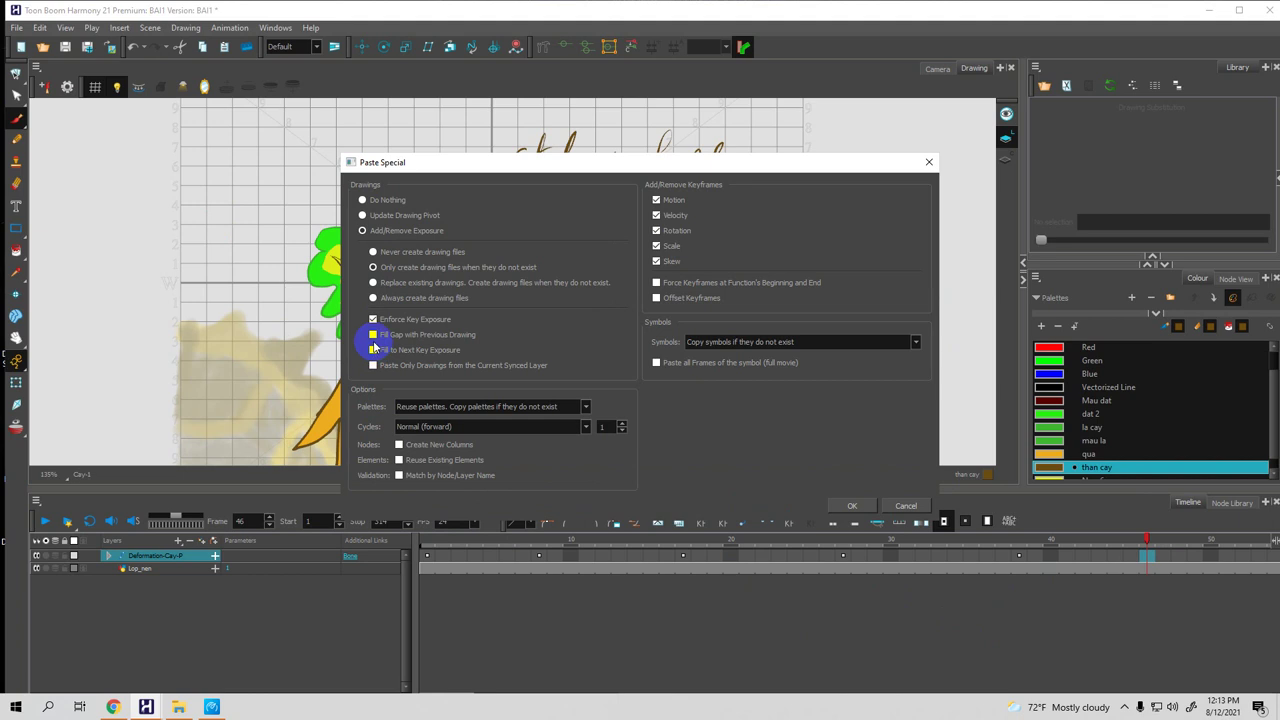
{"action": "left_click", "coordinate": [855, 506]}
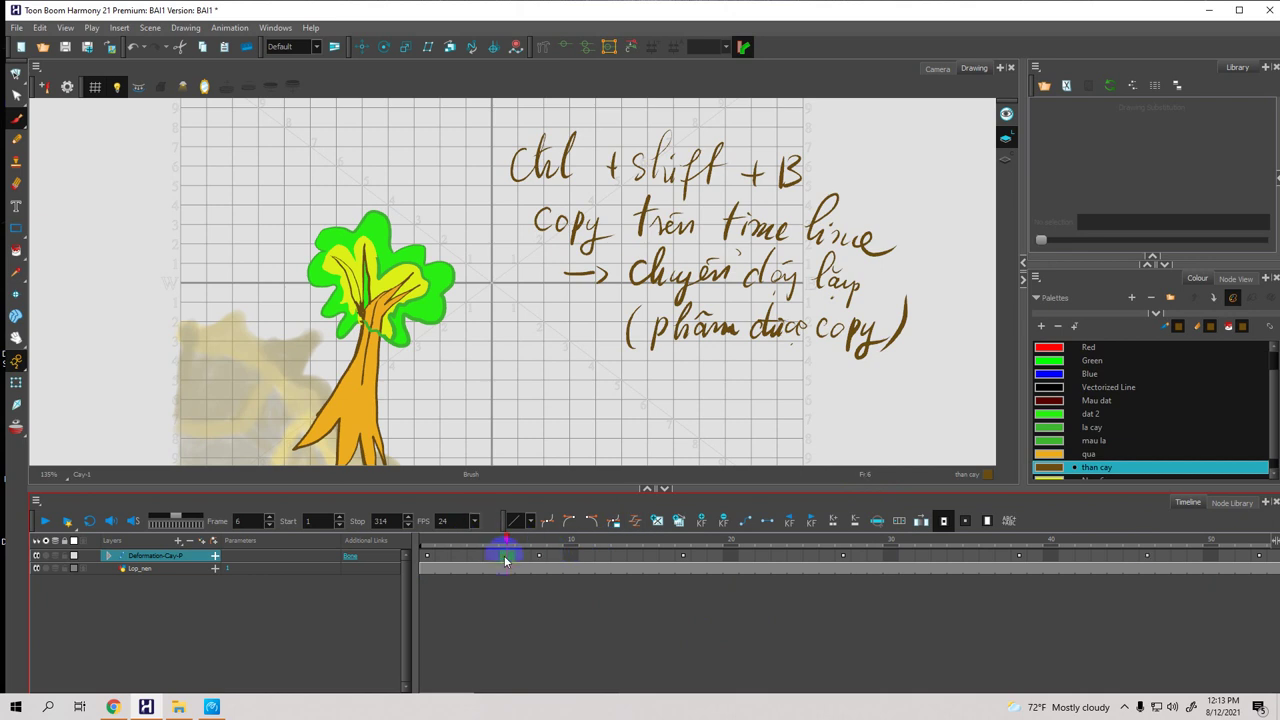
Repeat the special paste of the sway cells at frame 135 of the tree deformation's peg
{"action": "scroll", "coordinate": [505, 560], "scroll_direction": "down", "scroll_amount": 3}
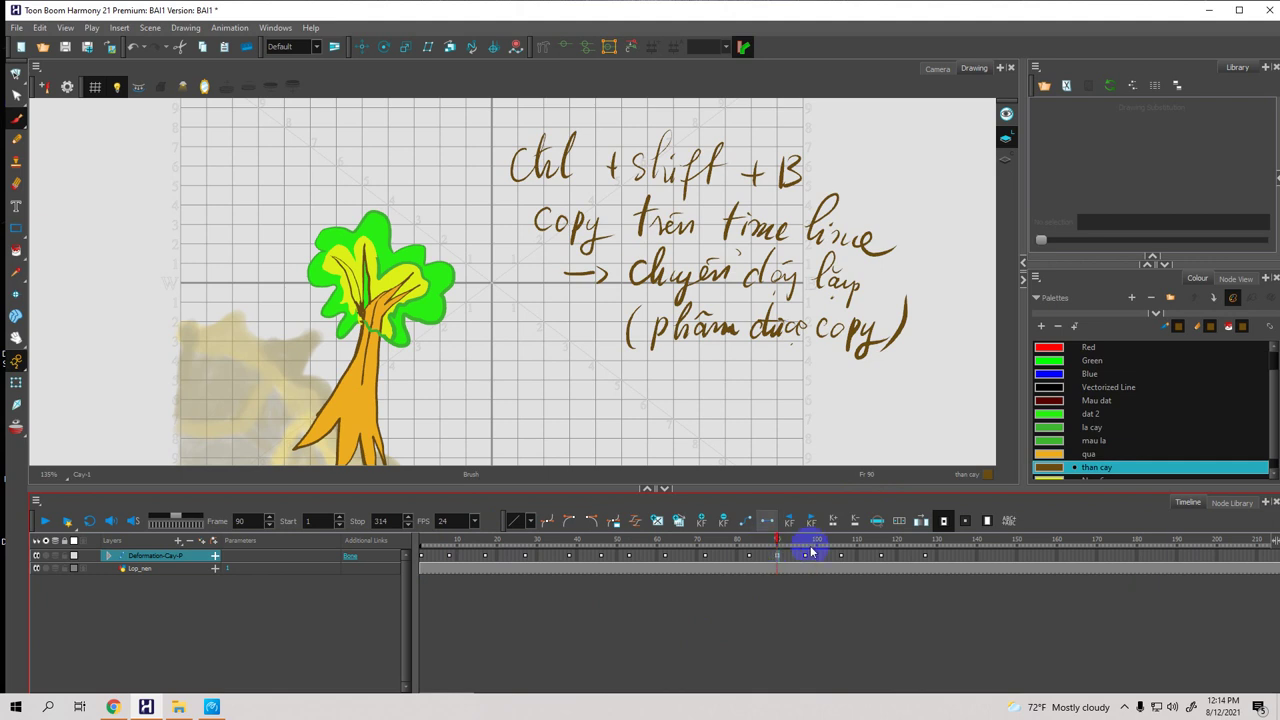
{"action": "left_click", "coordinate": [956, 555]}
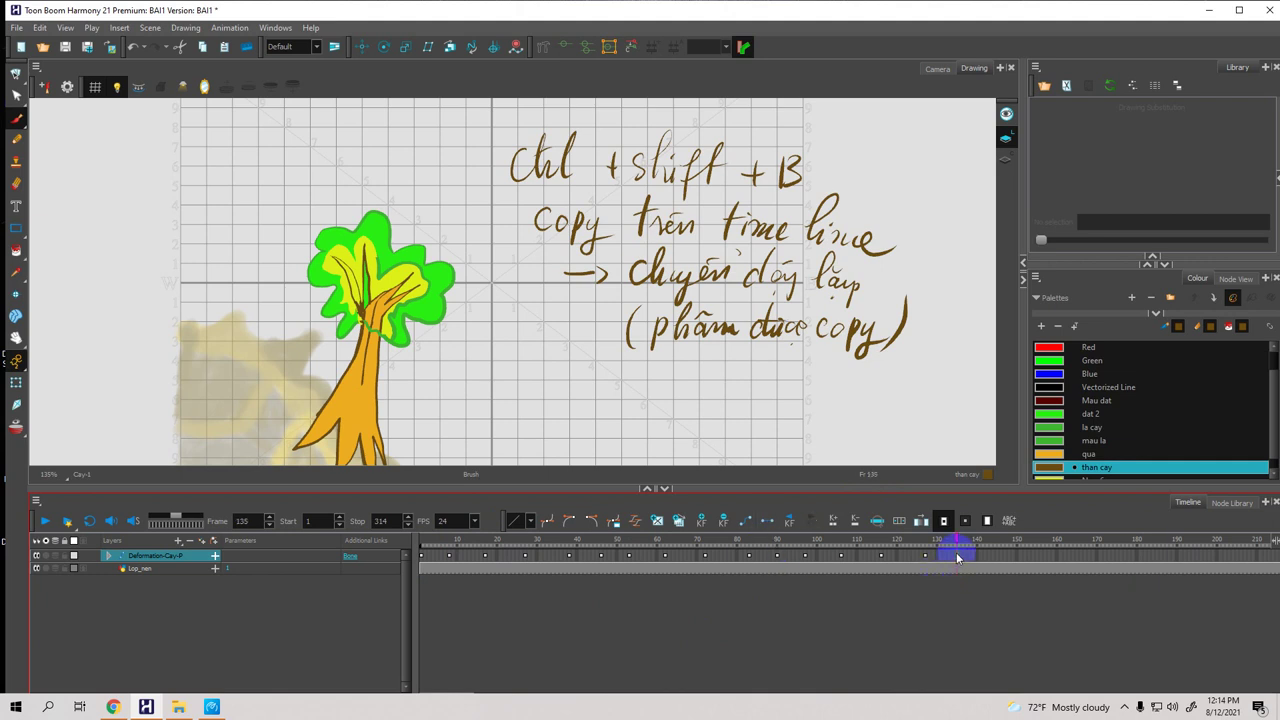
{"action": "key", "text": "ctrl+shift+b"}
Select the handwritten note beside the tree in the drawing view and delete it
{"action": "mouse_move", "coordinate": [15, 112]}
{"action": "left_mouse_down"}
{"action": "mouse_move", "coordinate": [14, 94]}
{"action": "mouse_move", "coordinate": [58, 107]}
{"action": "left_mouse_up"}
{"action": "mouse_move", "coordinate": [493, 135]}
{"action": "left_mouse_down"}
{"action": "mouse_move", "coordinate": [534, 333]}
{"action": "mouse_move", "coordinate": [647, 381]}
{"action": "mouse_move", "coordinate": [835, 397]}
{"action": "mouse_move", "coordinate": [927, 370]}
{"action": "mouse_move", "coordinate": [927, 231]}
{"action": "mouse_move", "coordinate": [831, 145]}
{"action": "mouse_move", "coordinate": [656, 120]}
{"action": "mouse_move", "coordinate": [488, 133]}
{"action": "left_mouse_up"}
{"action": "key", "text": "Delete"}
Return to the camera view and play the tree's repeated swaying animation
{"action": "left_click_drag", "start_coordinate": [530, 390], "coordinate": [630, 335]}
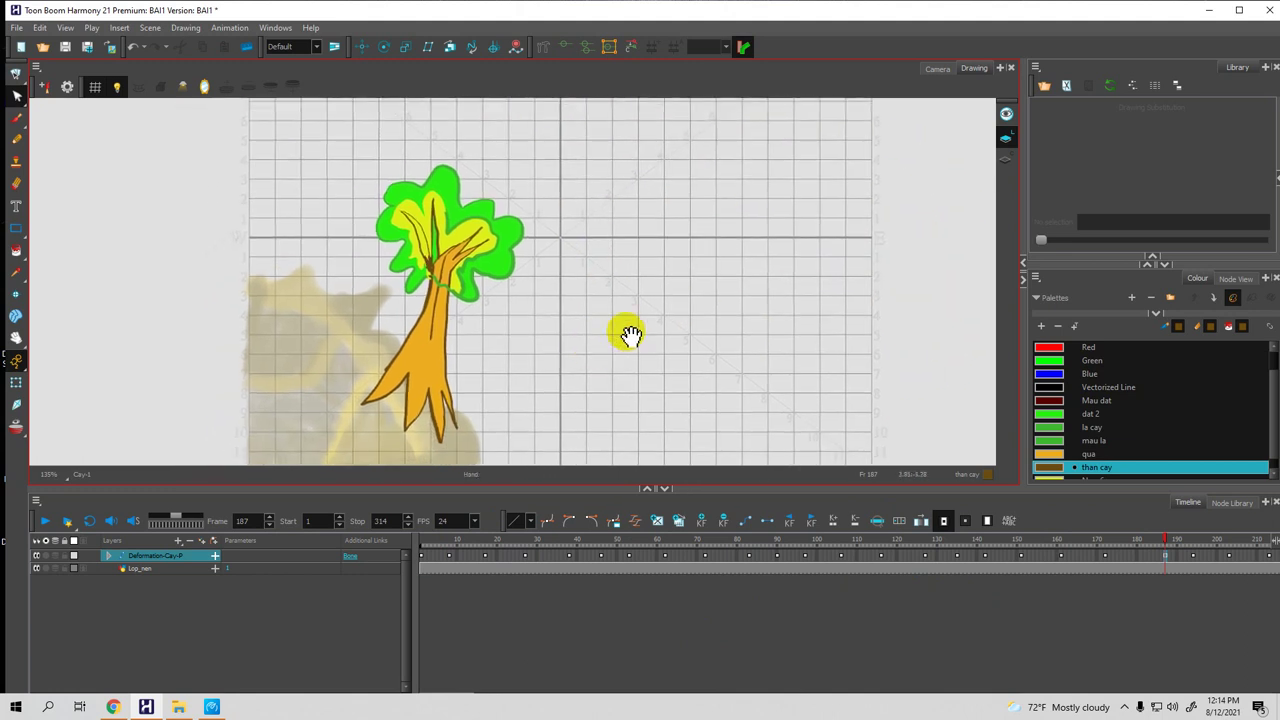
{"action": "left_click", "coordinate": [934, 69]}
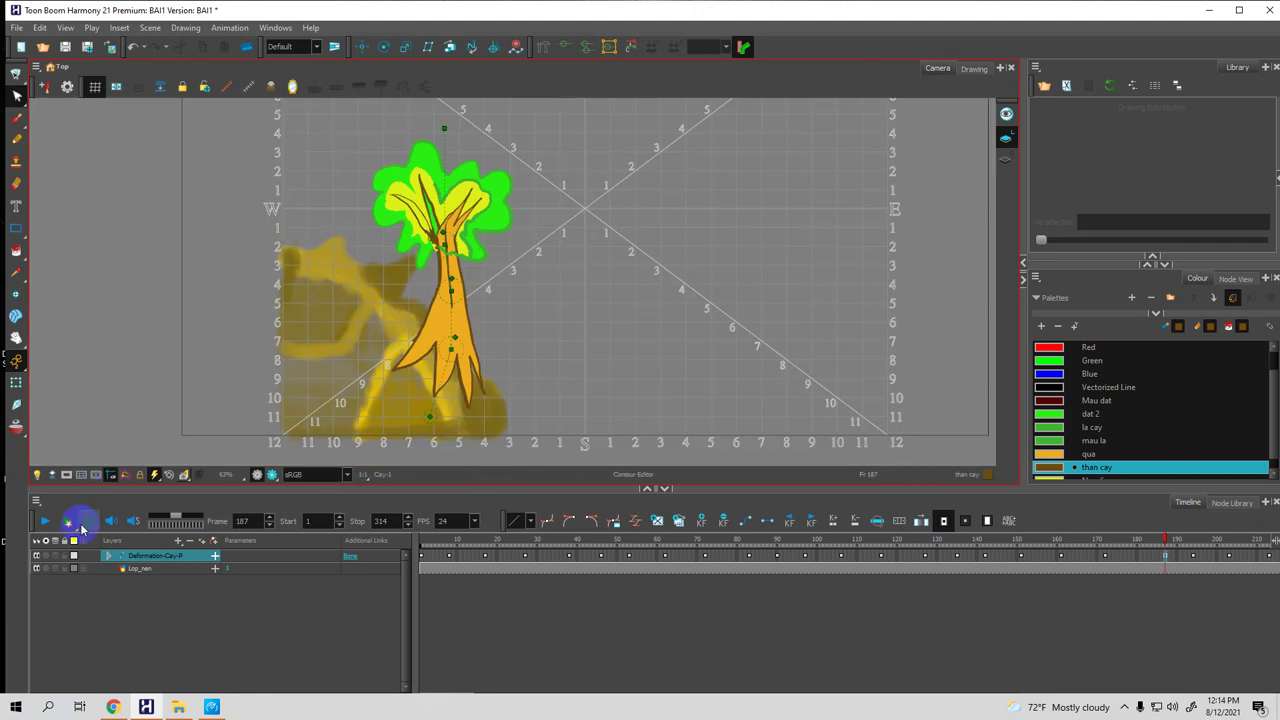
{"action": "left_click", "coordinate": [43, 521]}
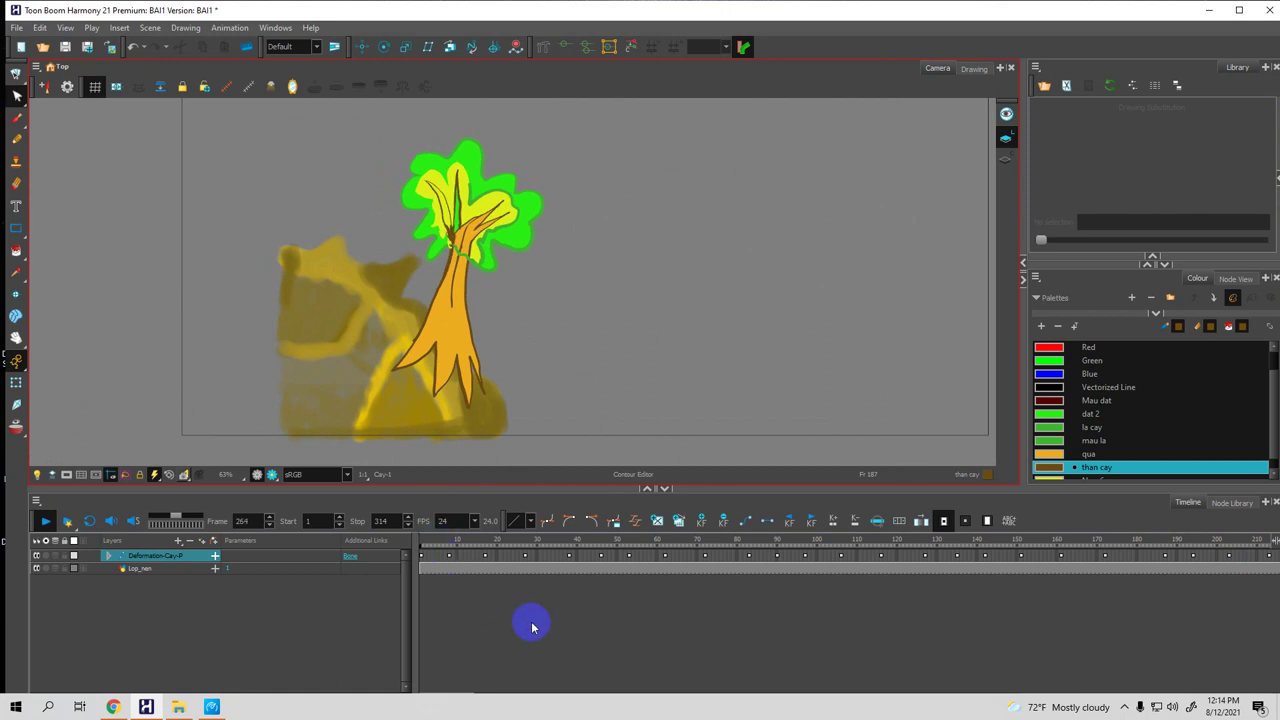
Copy the tree deformation's timeline cells from frame 102 through the keyframe near frame 224 and paste them at frame 241
{"action": "left_click_drag", "start_coordinate": [420, 558], "coordinate": [351, 608]}
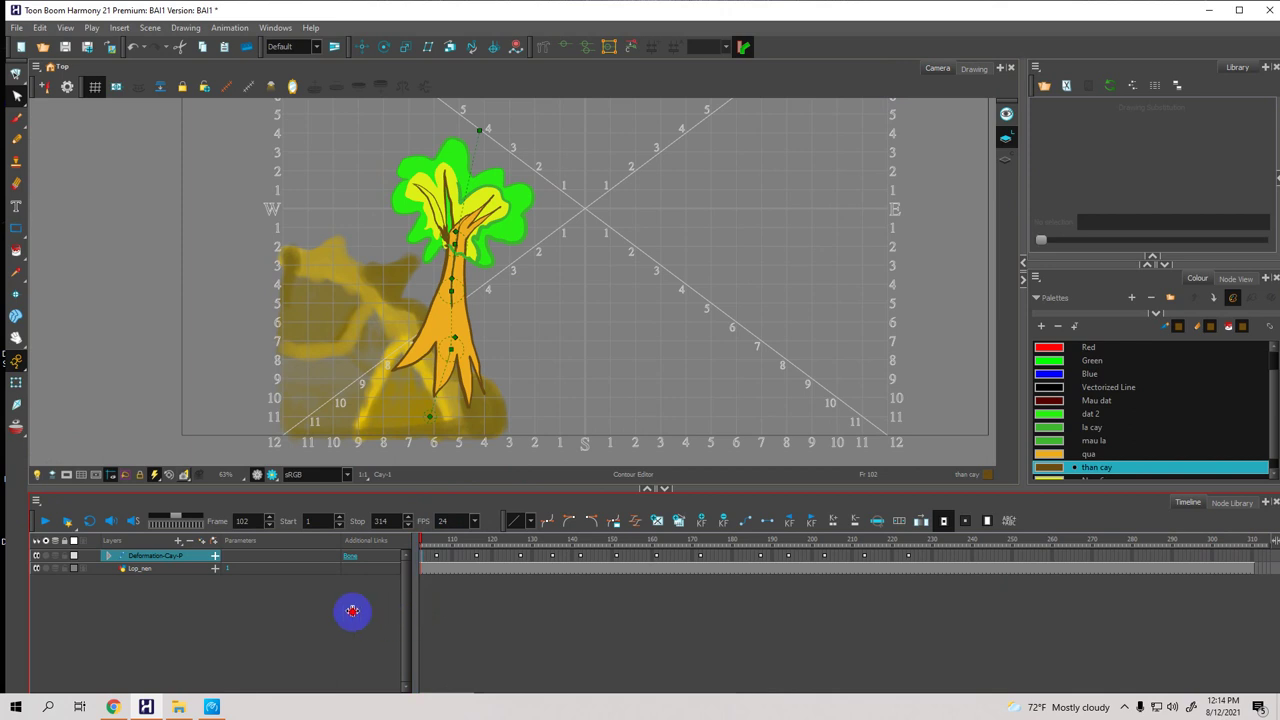
{"action": "left_click", "coordinate": [903, 556], "text": "shift"}
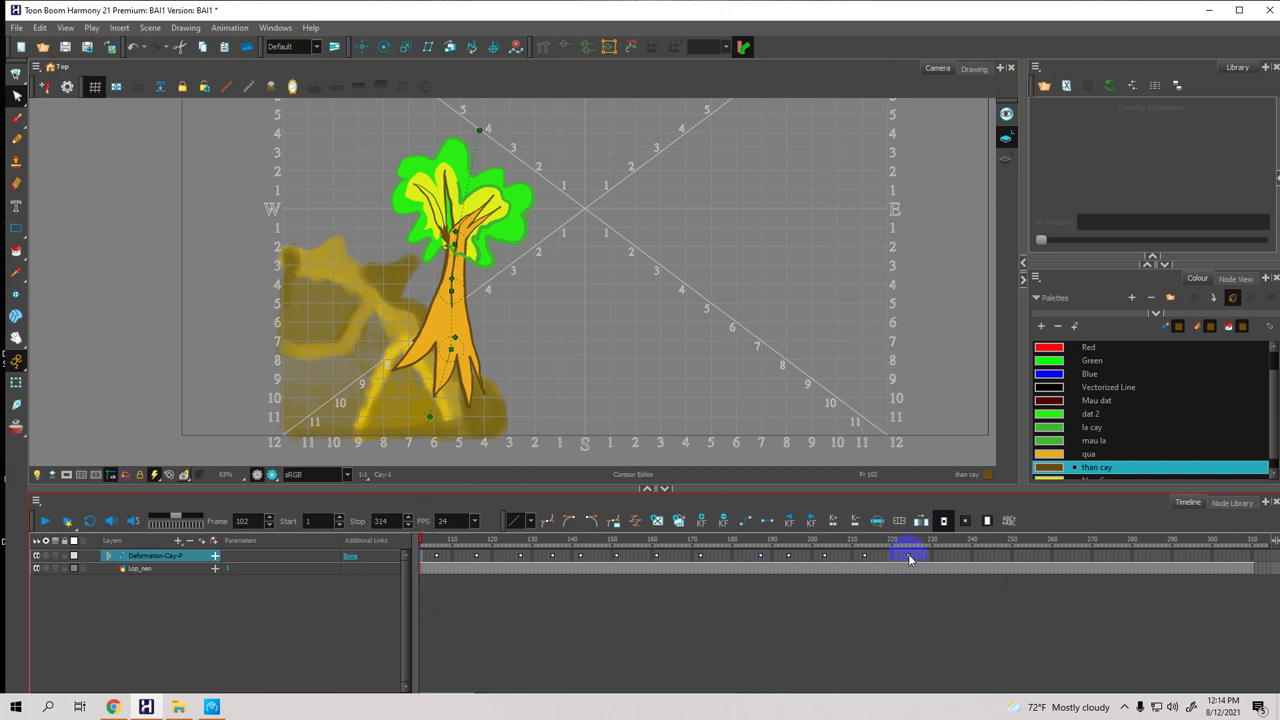
{"action": "left_click", "coordinate": [39, 28]}
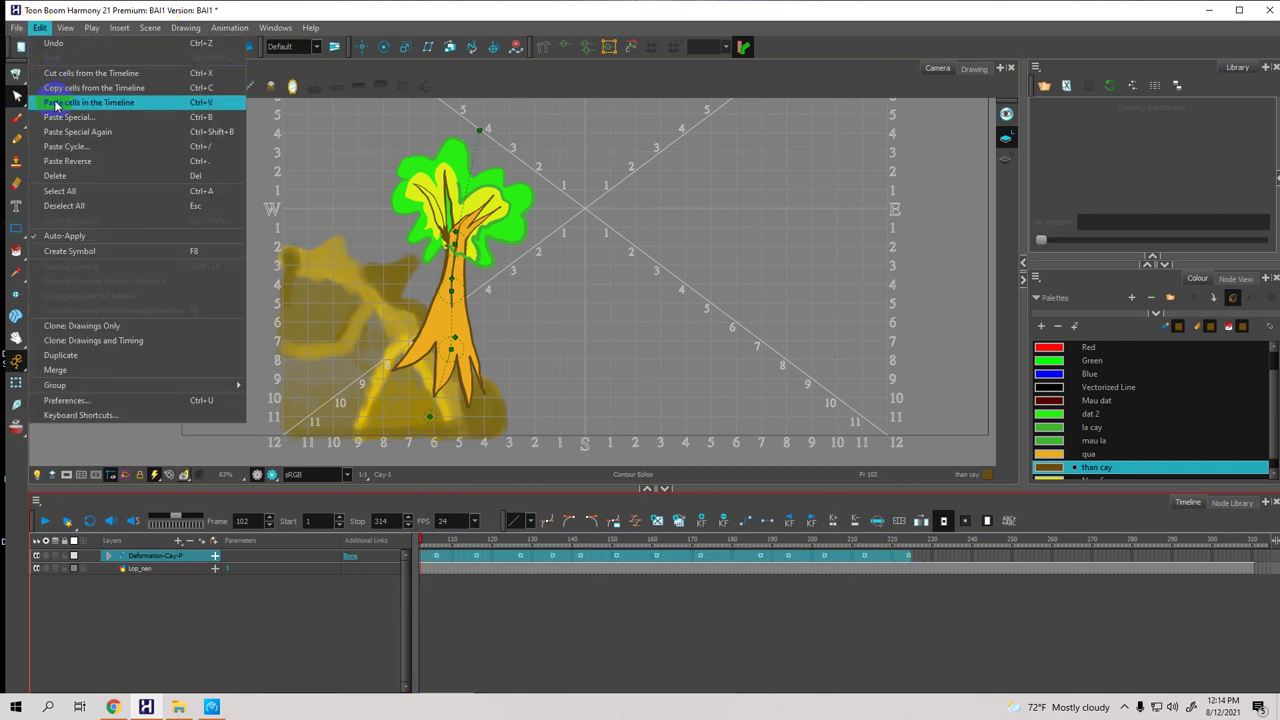
{"action": "left_click", "coordinate": [61, 88]}
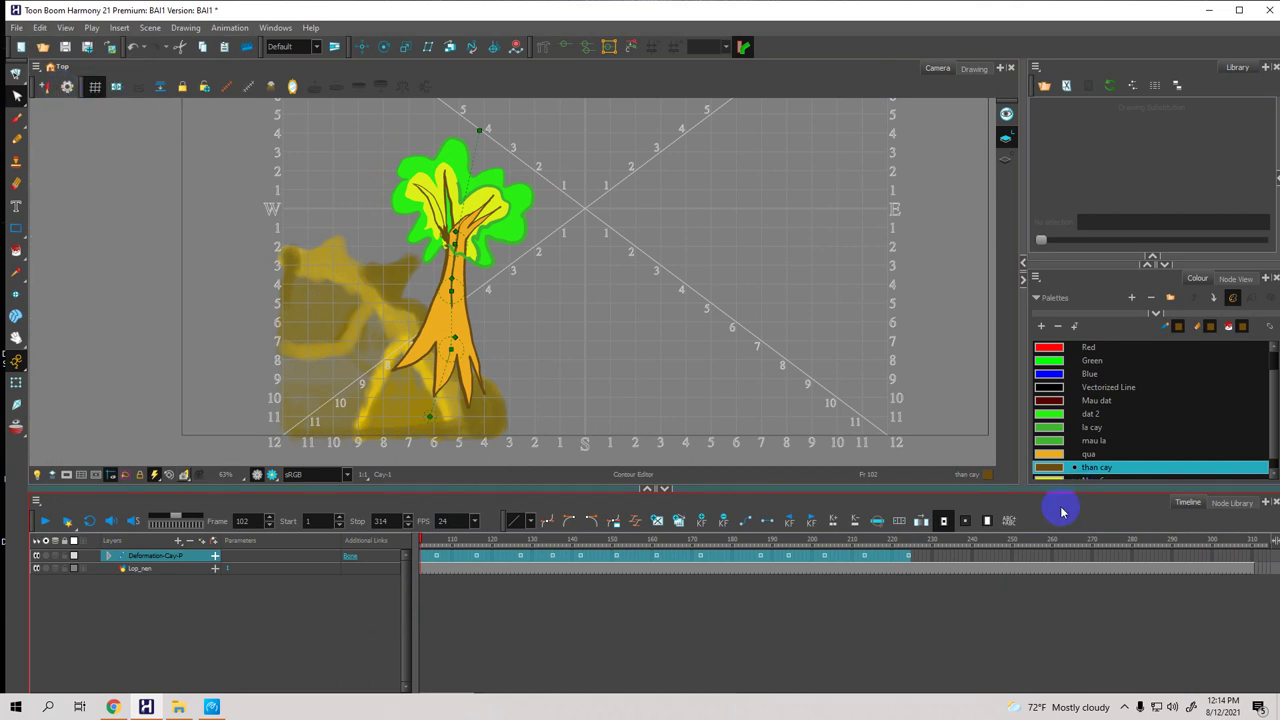
{"action": "left_click", "coordinate": [979, 558]}
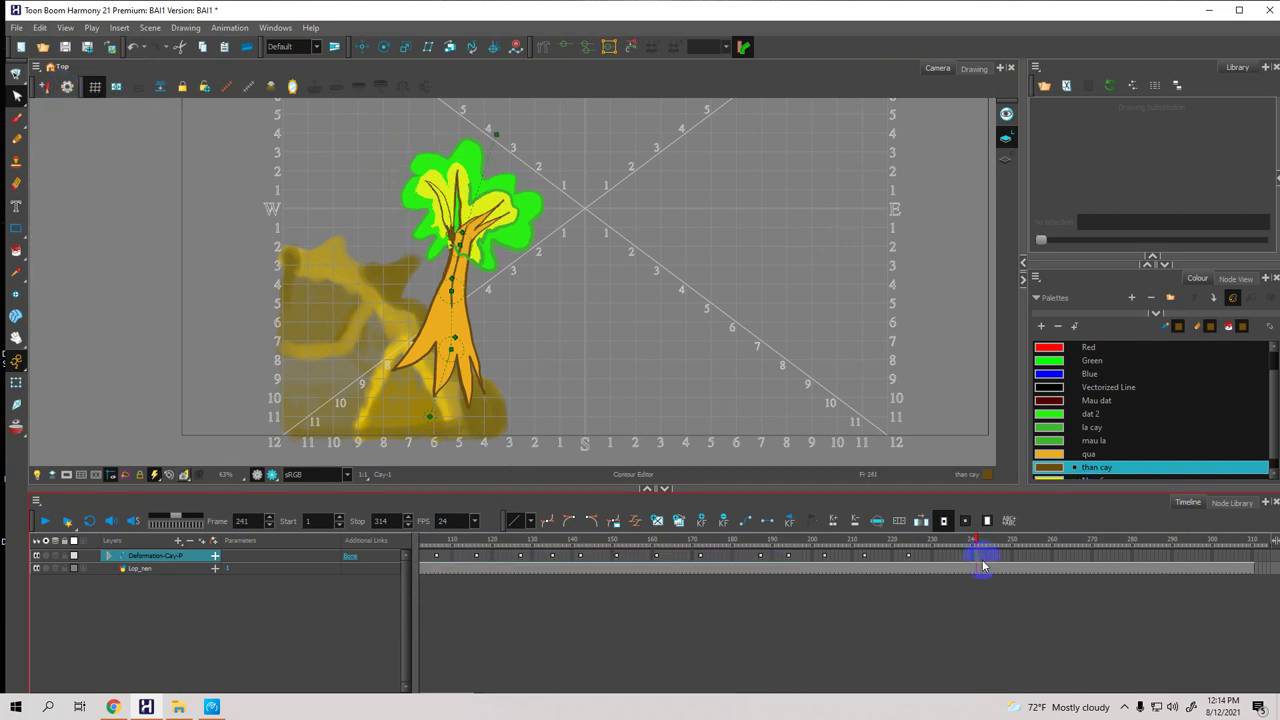
{"action": "key", "text": "ctrl+v"}
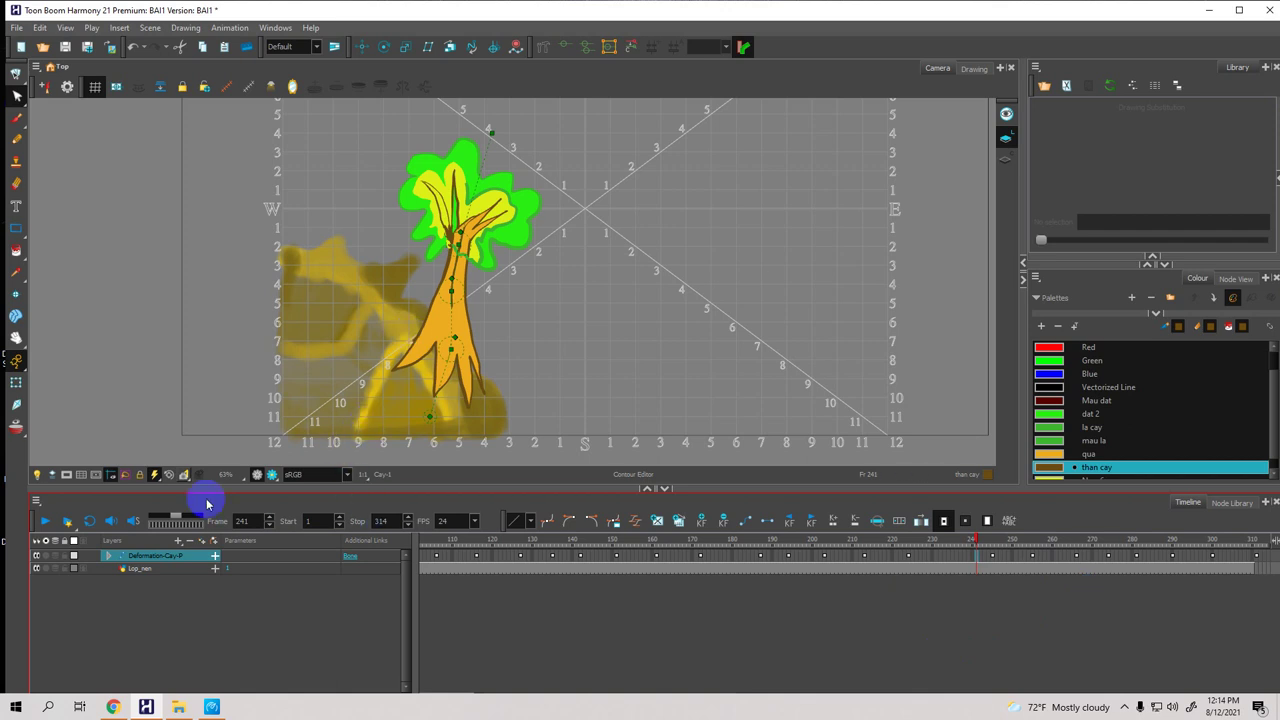
Play the extended swaying animation and examine the tree's trunk and crown up close in the camera view
{"action": "left_click", "coordinate": [47, 524]}
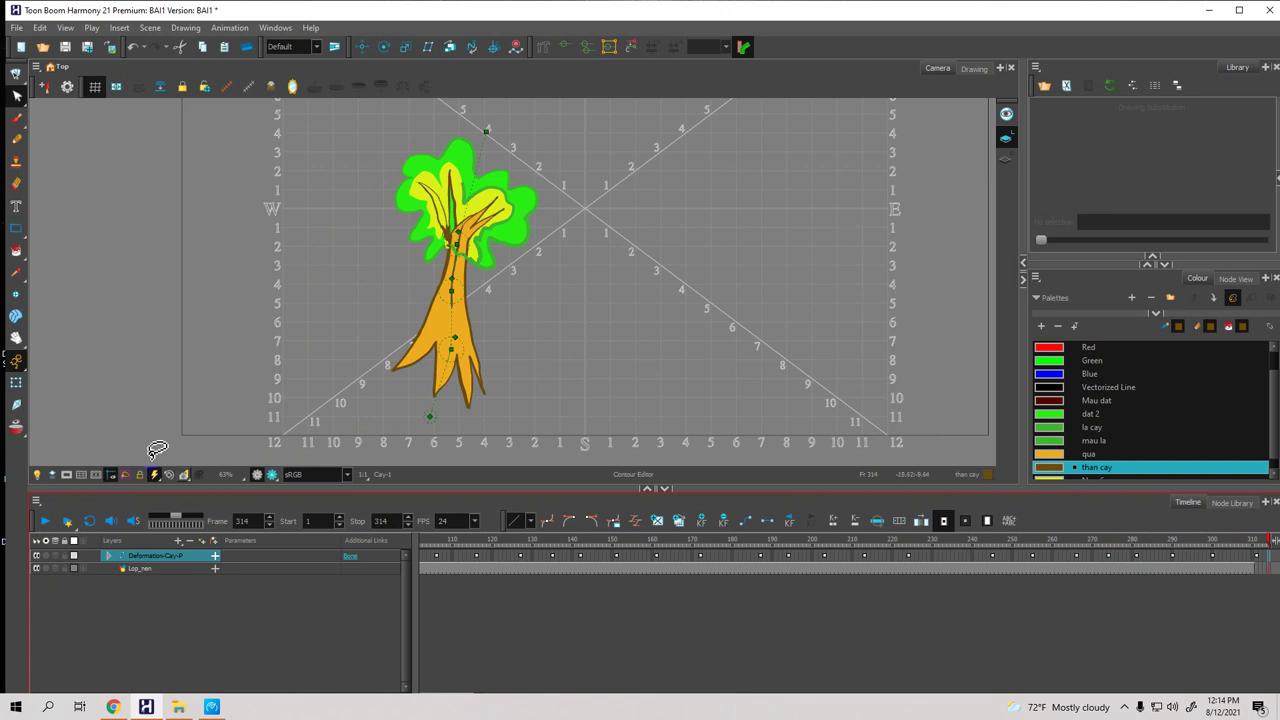
{"action": "scroll", "coordinate": [423, 300], "scroll_direction": "up", "scroll_amount": 3}
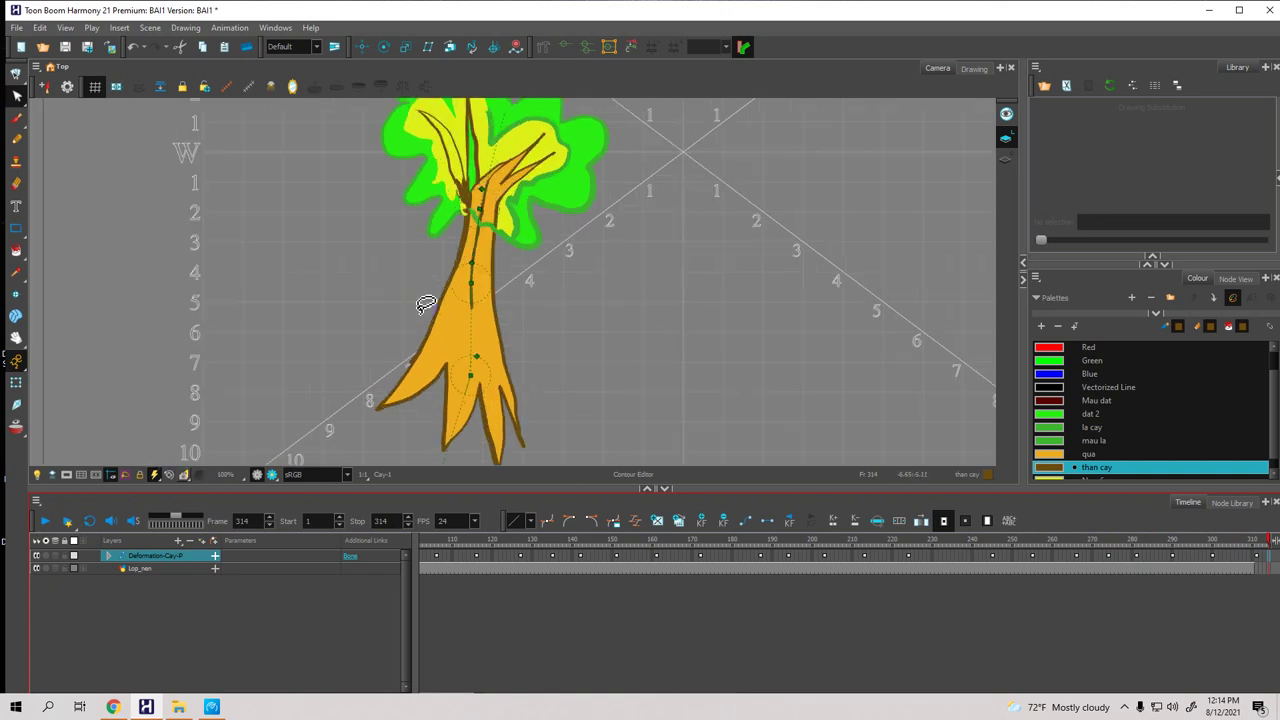
{"action": "scroll", "coordinate": [490, 300], "scroll_direction": "down", "scroll_amount": 3}
{"action": "scroll", "coordinate": [490, 300], "scroll_direction": "up", "scroll_amount": 2}
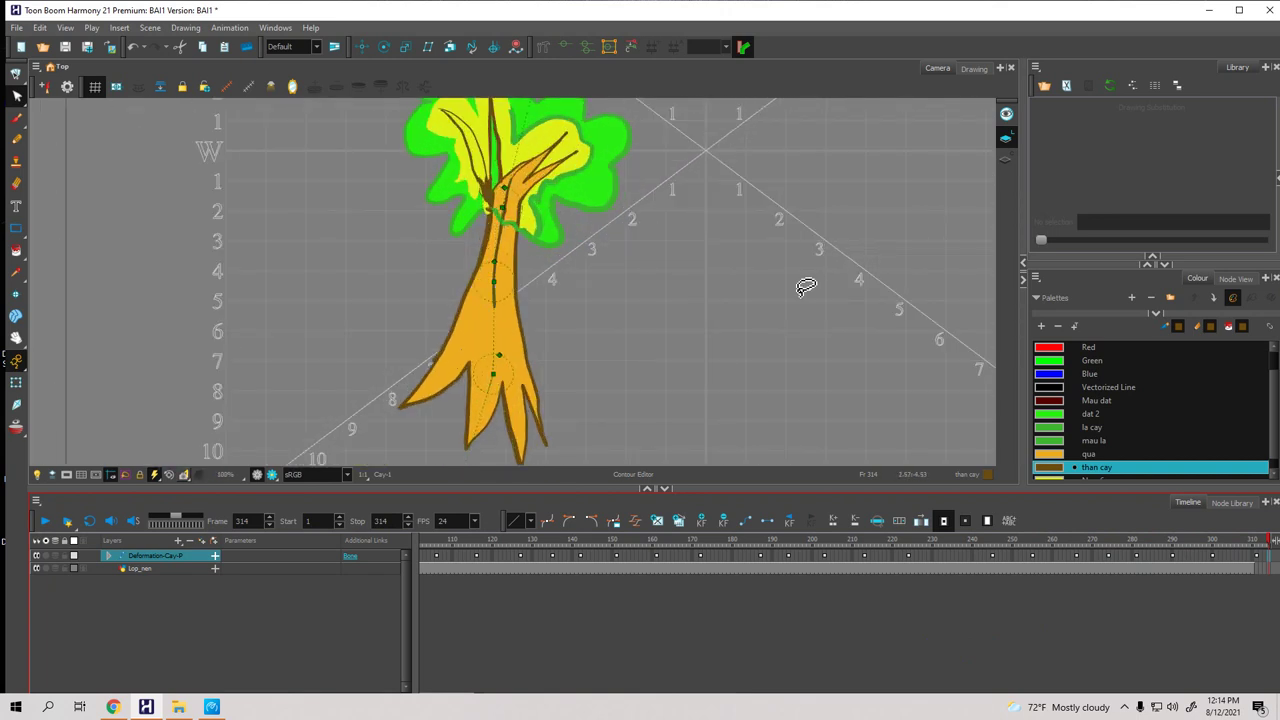
{"action": "scroll", "coordinate": [806, 287], "scroll_direction": "up", "scroll_amount": 2}
{"action": "left_click_drag", "start_coordinate": [689, 217], "coordinate": [635, 376]}
{"action": "scroll", "coordinate": [600, 320], "scroll_direction": "down", "scroll_amount": 5}
{"action": "left_click_drag", "start_coordinate": [683, 331], "coordinate": [648, 313]}
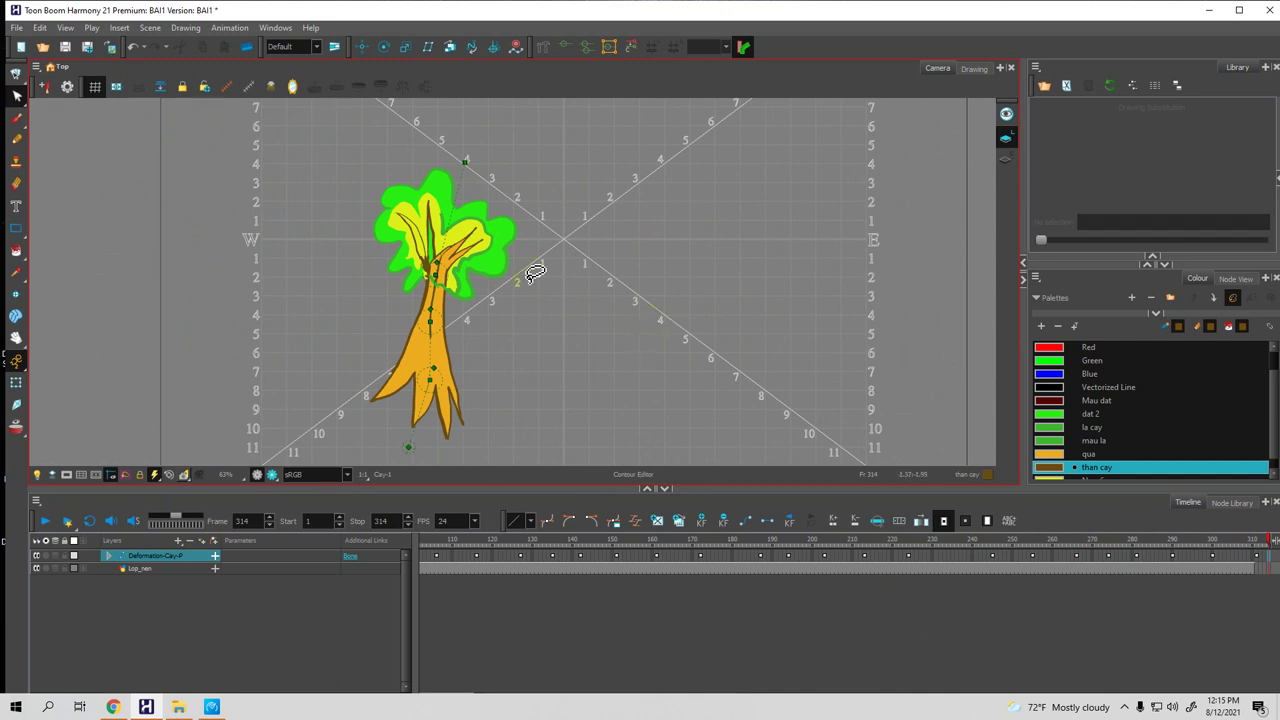
{"action": "scroll", "coordinate": [505, 292], "scroll_direction": "up", "scroll_amount": 2}
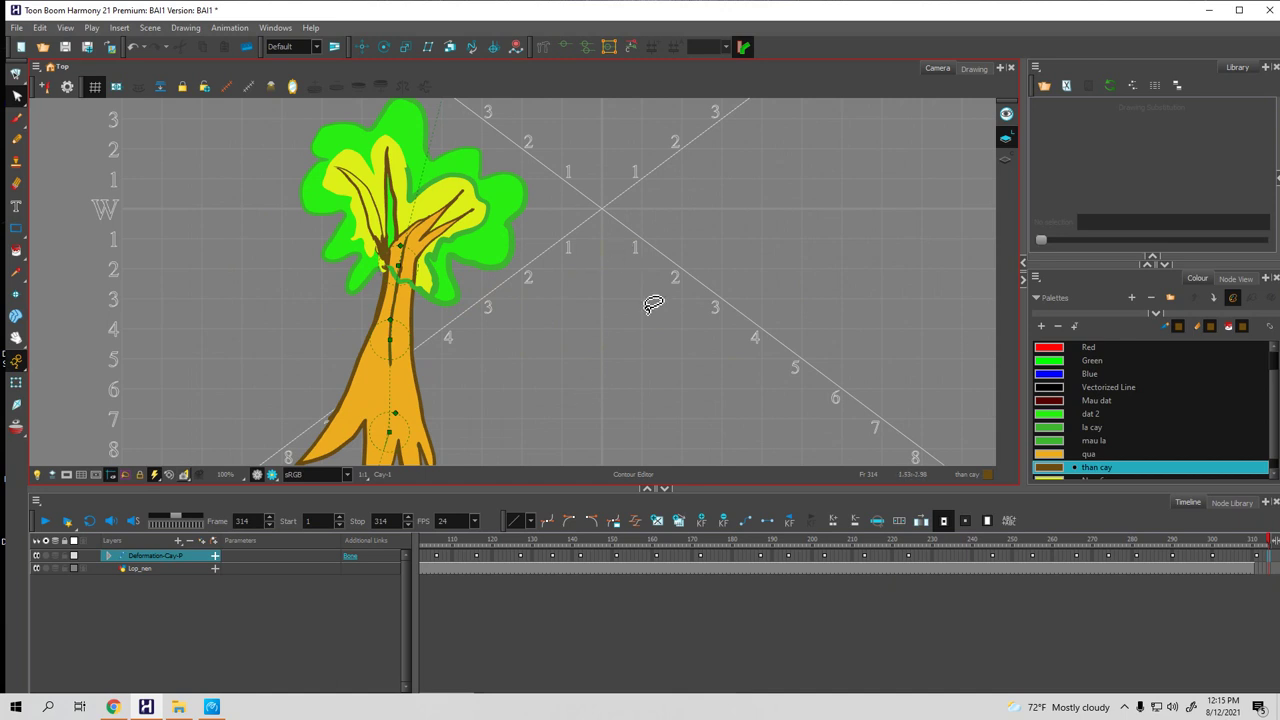
Reduce the timeline area's height to enlarge the camera view
{"action": "left_click", "coordinate": [534, 488]}
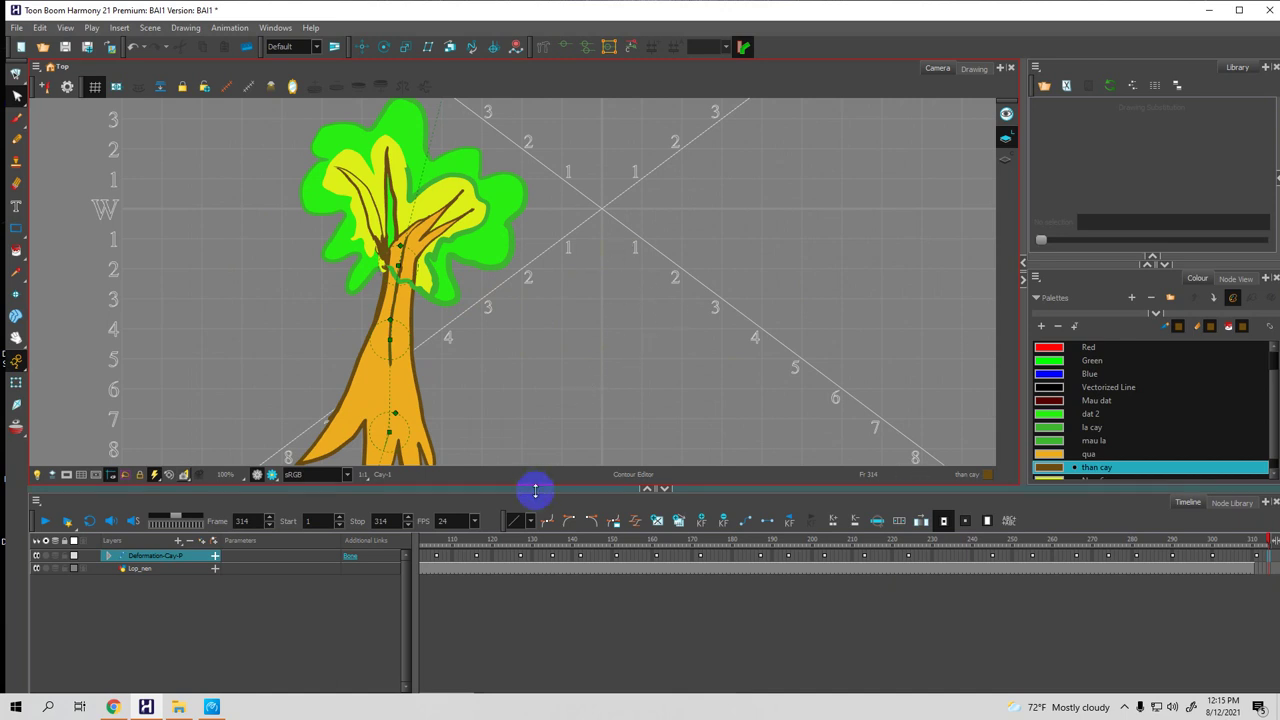
{"action": "left_click_drag", "start_coordinate": [536, 490], "coordinate": [536, 536]}
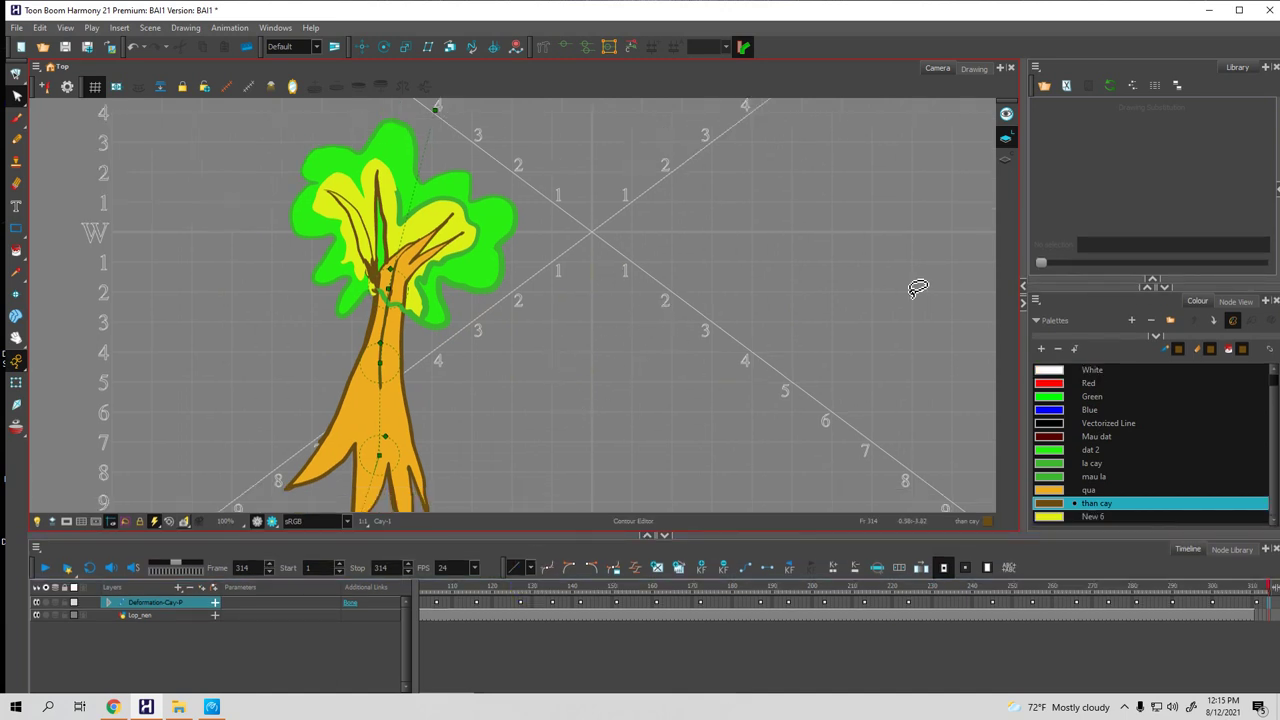